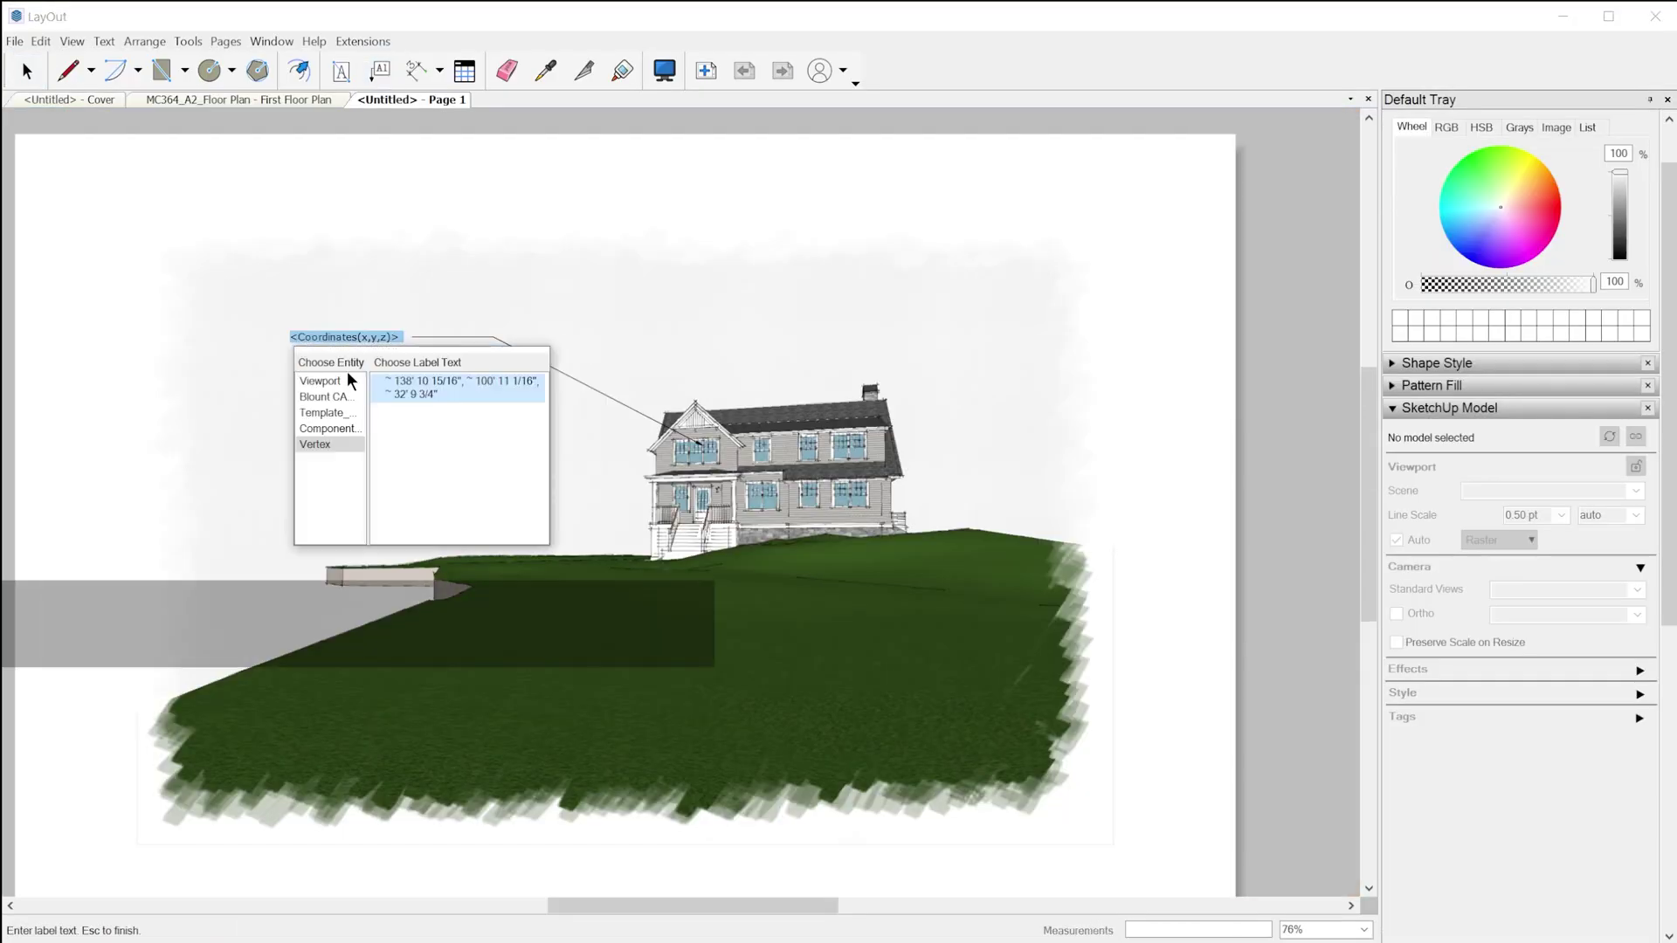
- Review the label source choices and go to the ISLAND page, Page 04 of 04
left_click(349, 428)
left_click(334, 381)
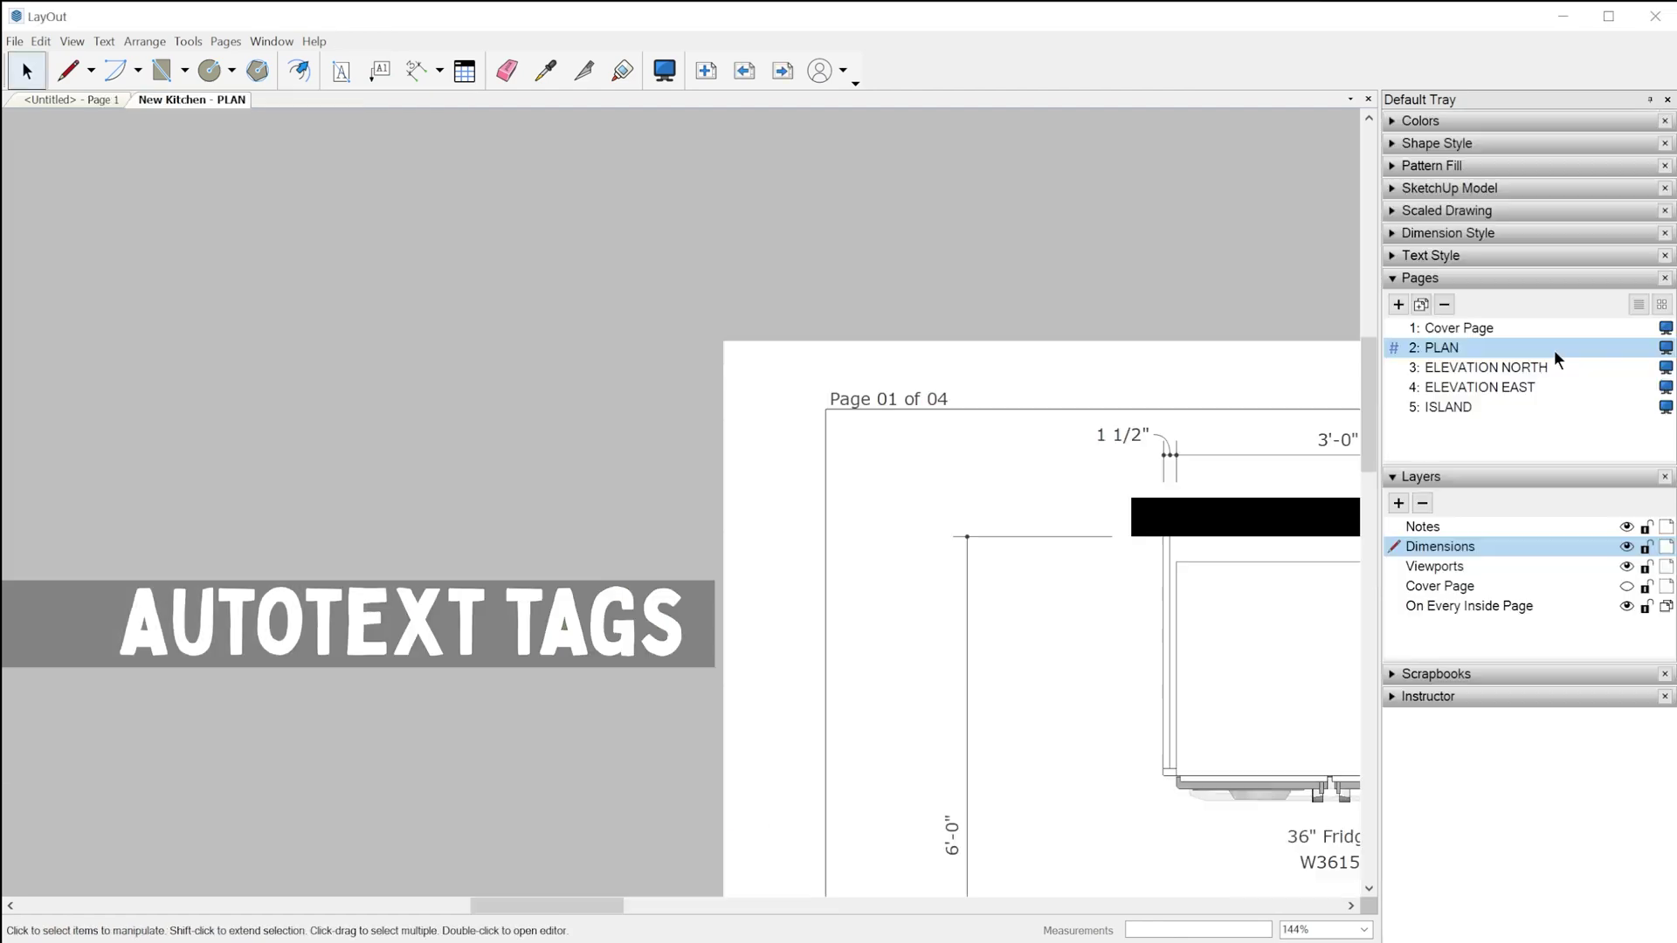
left_click(1551, 367)
left_click(1520, 387)
left_click(1516, 407)
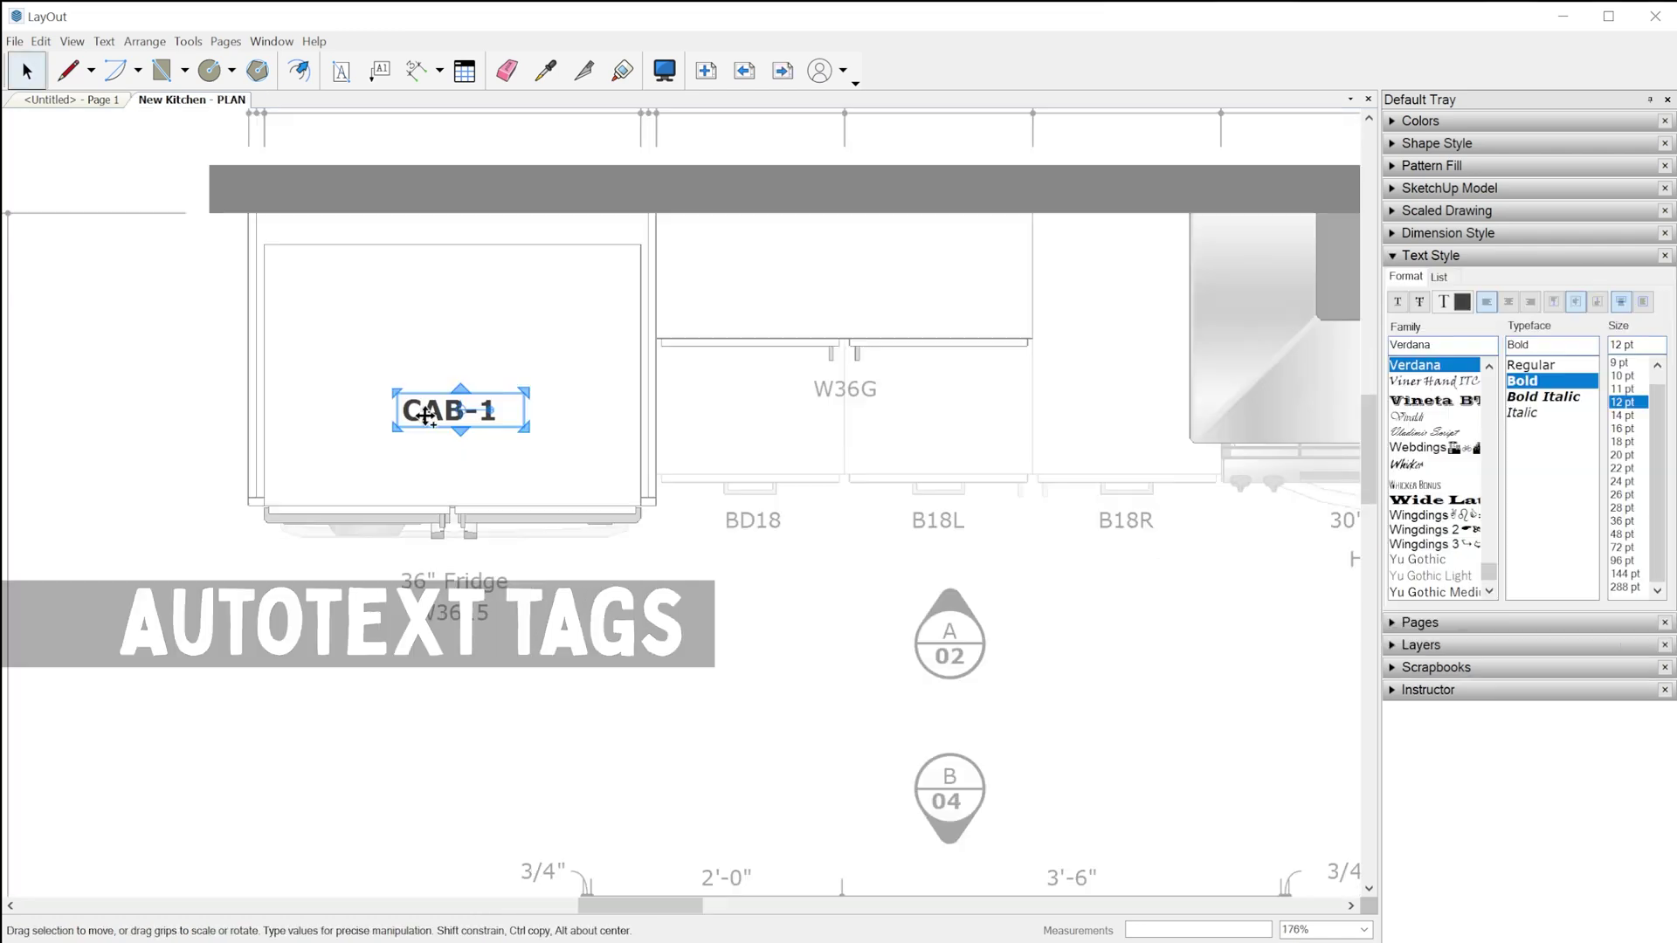
- Copy CAB-1 and CAB-4 to make CAB-2 and CAB-5 tags, and view the Sheet Index scrapbook
left_click_drag(449, 411, 829, 425, "ctrl")
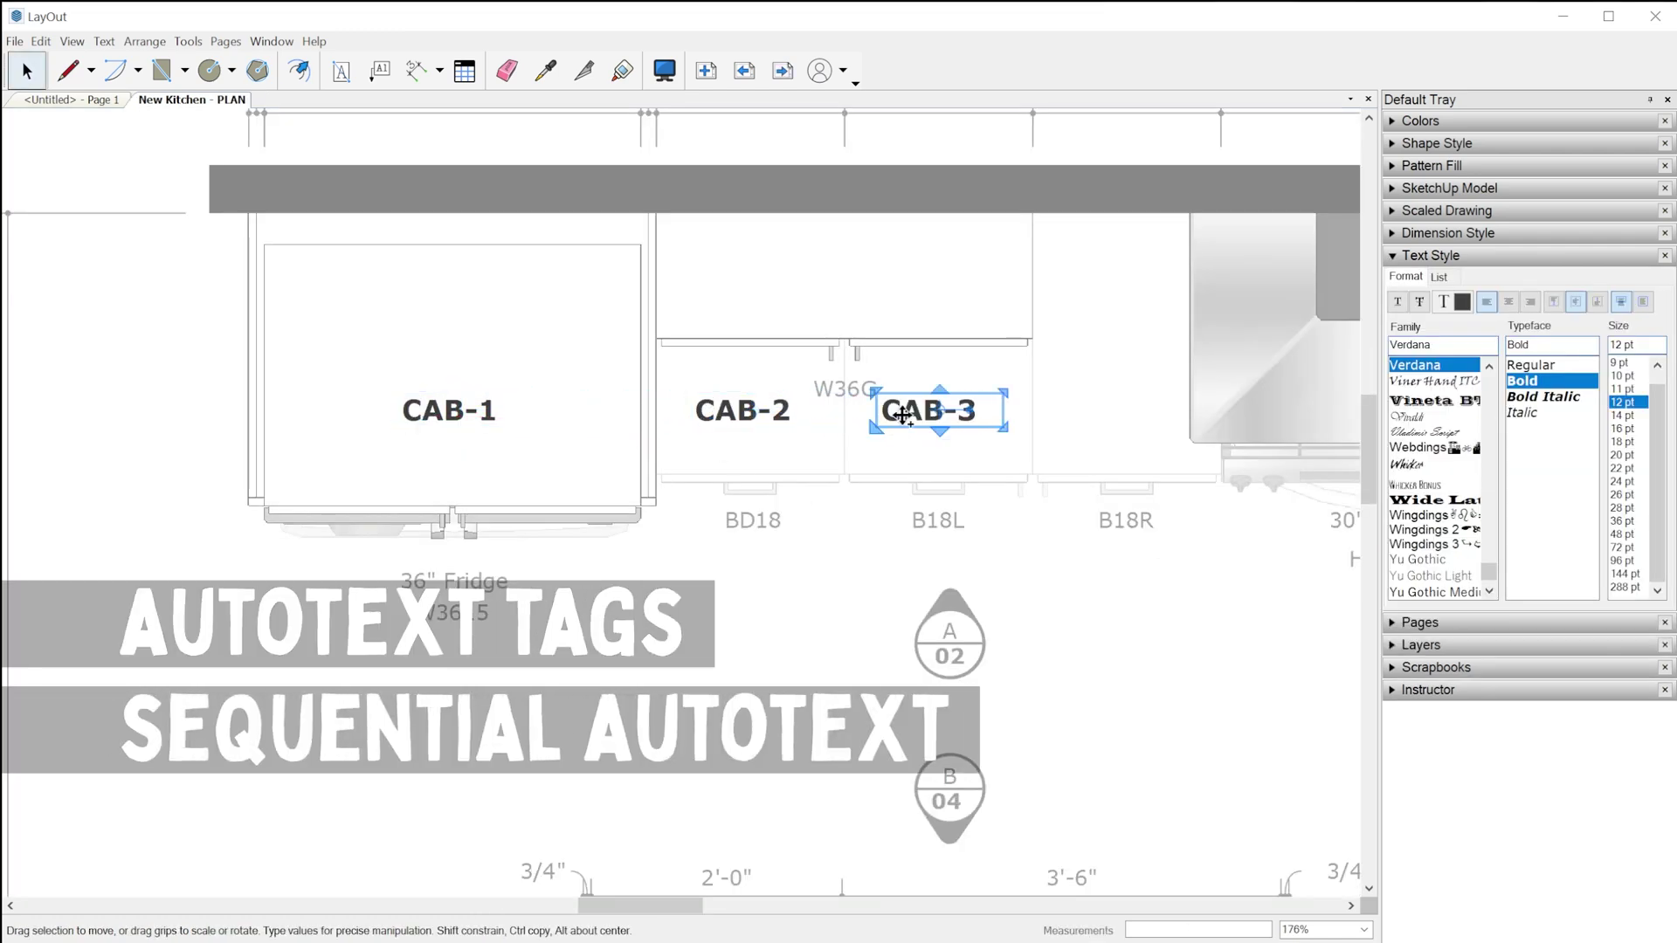
left_click_drag(1082, 420, 804, 284, "ctrl")
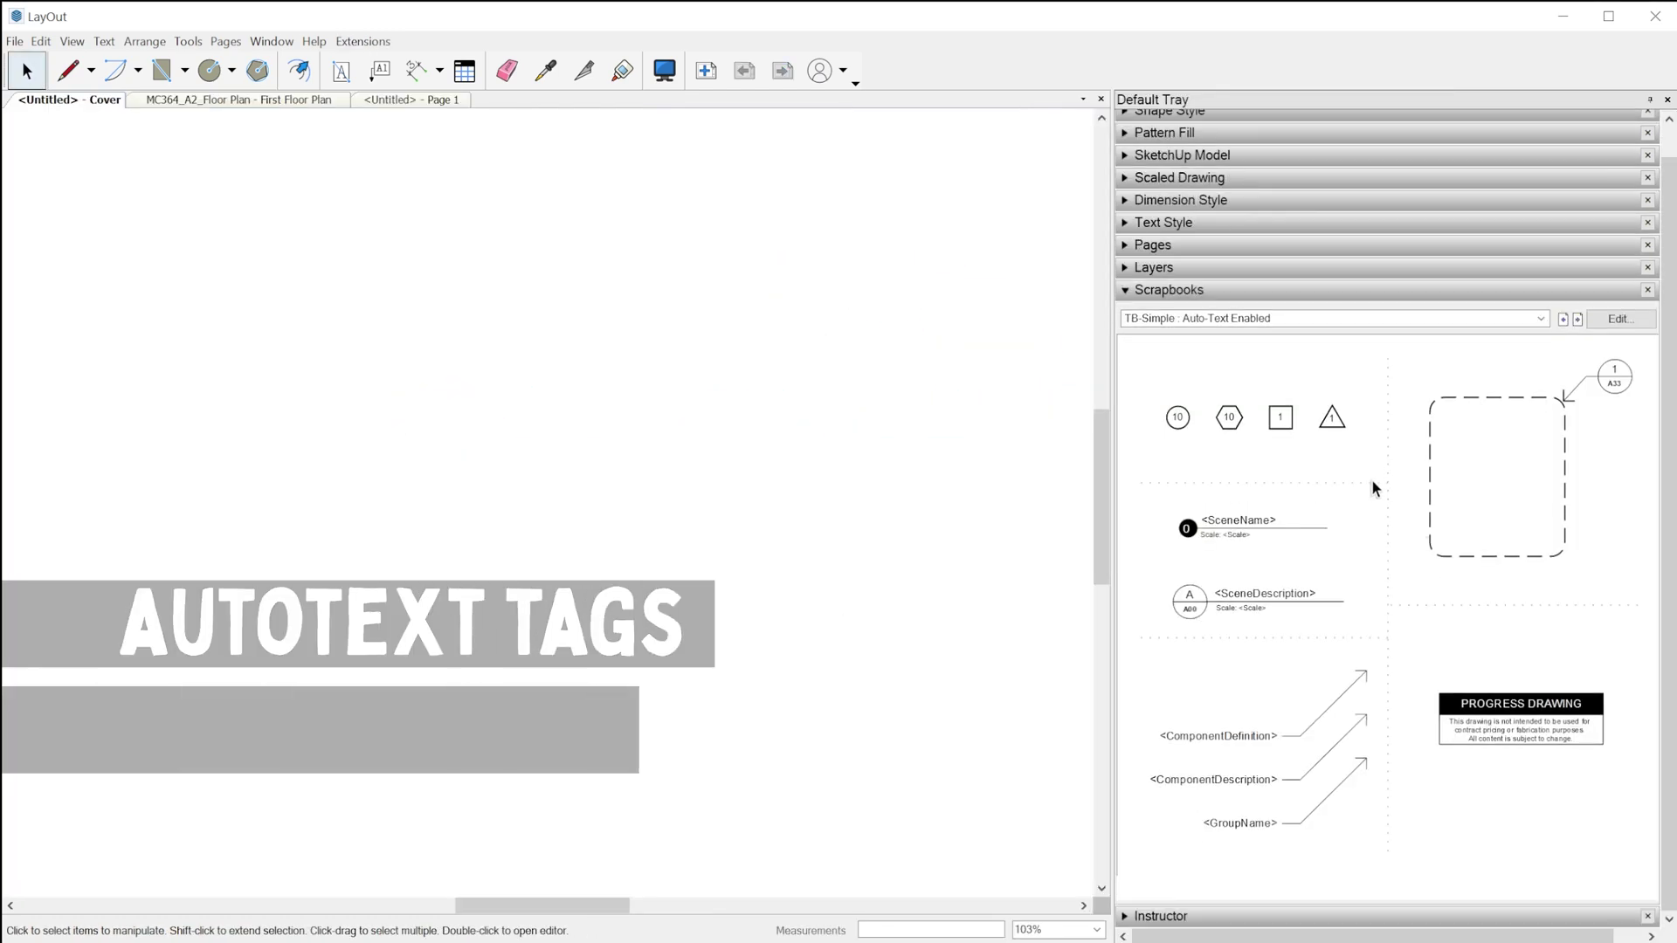
left_click(1579, 320)
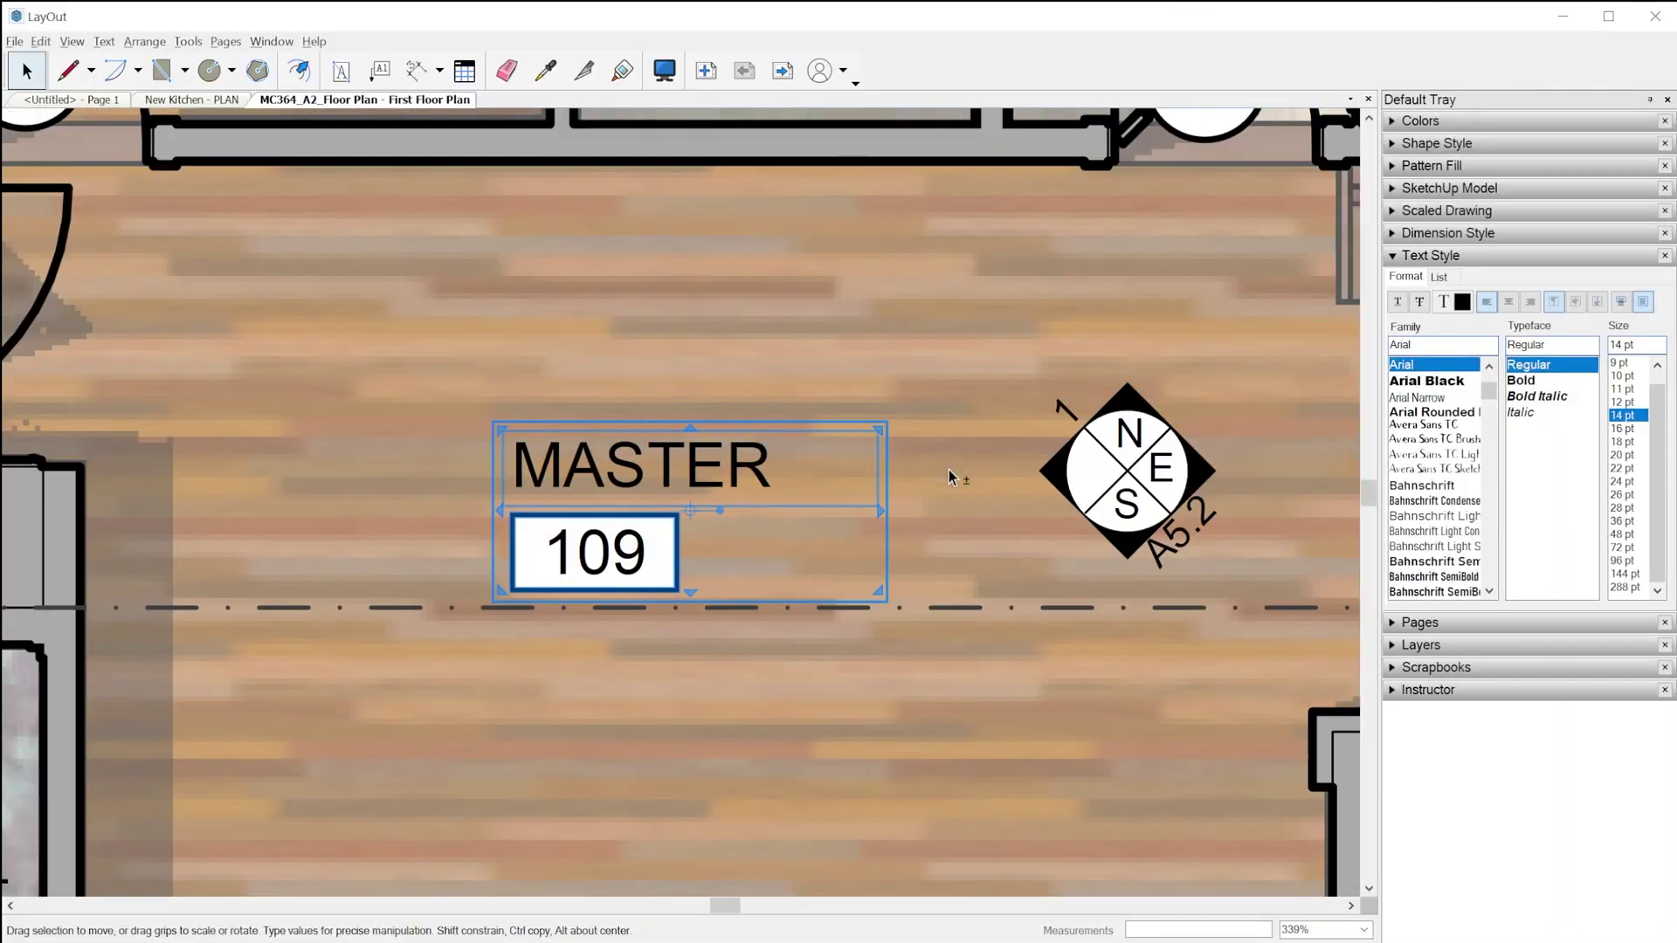
- Zoom out to the whole sheet, then use Zoom Selection to fit the MASTER 109 label
key("ctrl+shift+e")
right_click(855, 482)
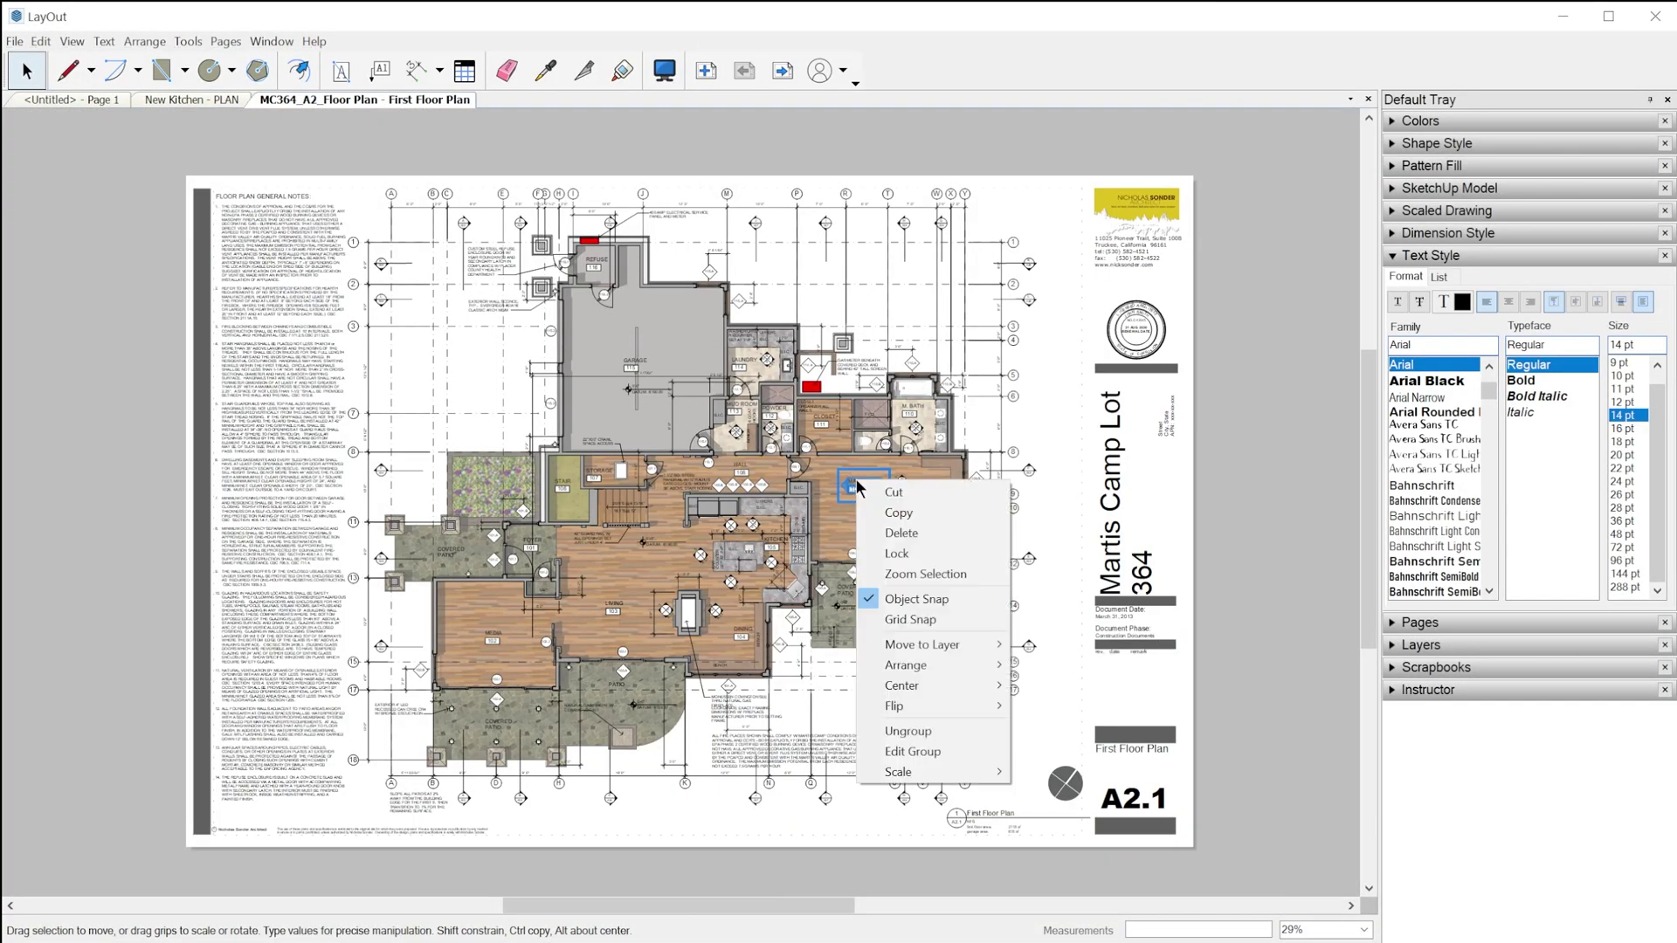
left_click(944, 574)
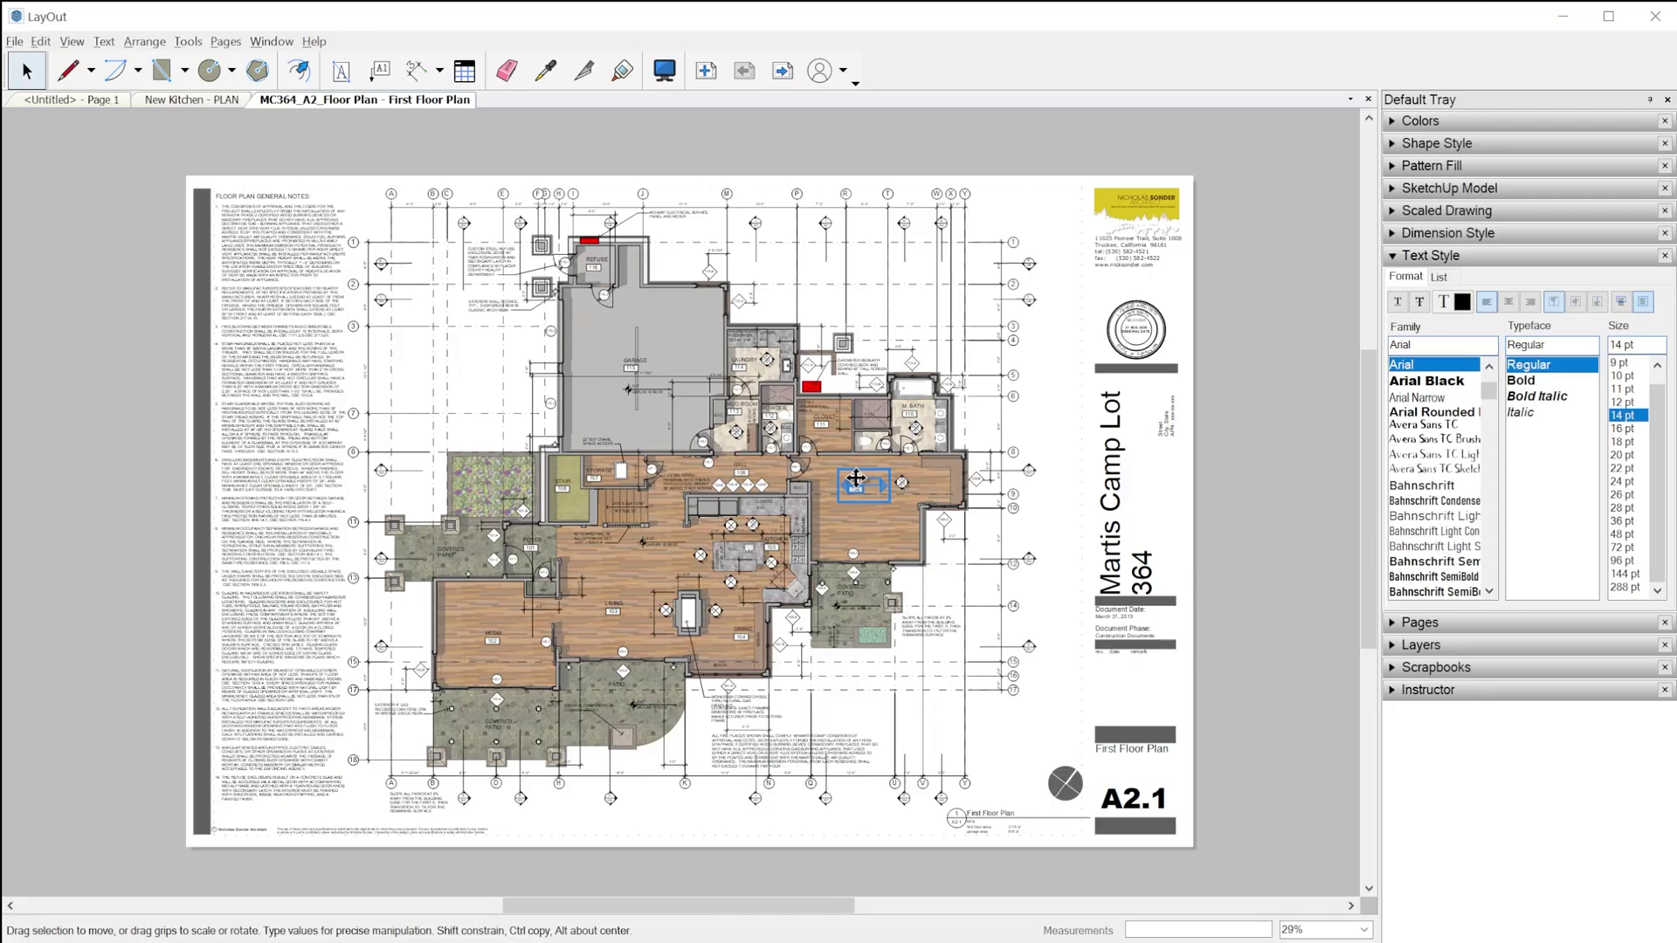
right_click(857, 483)
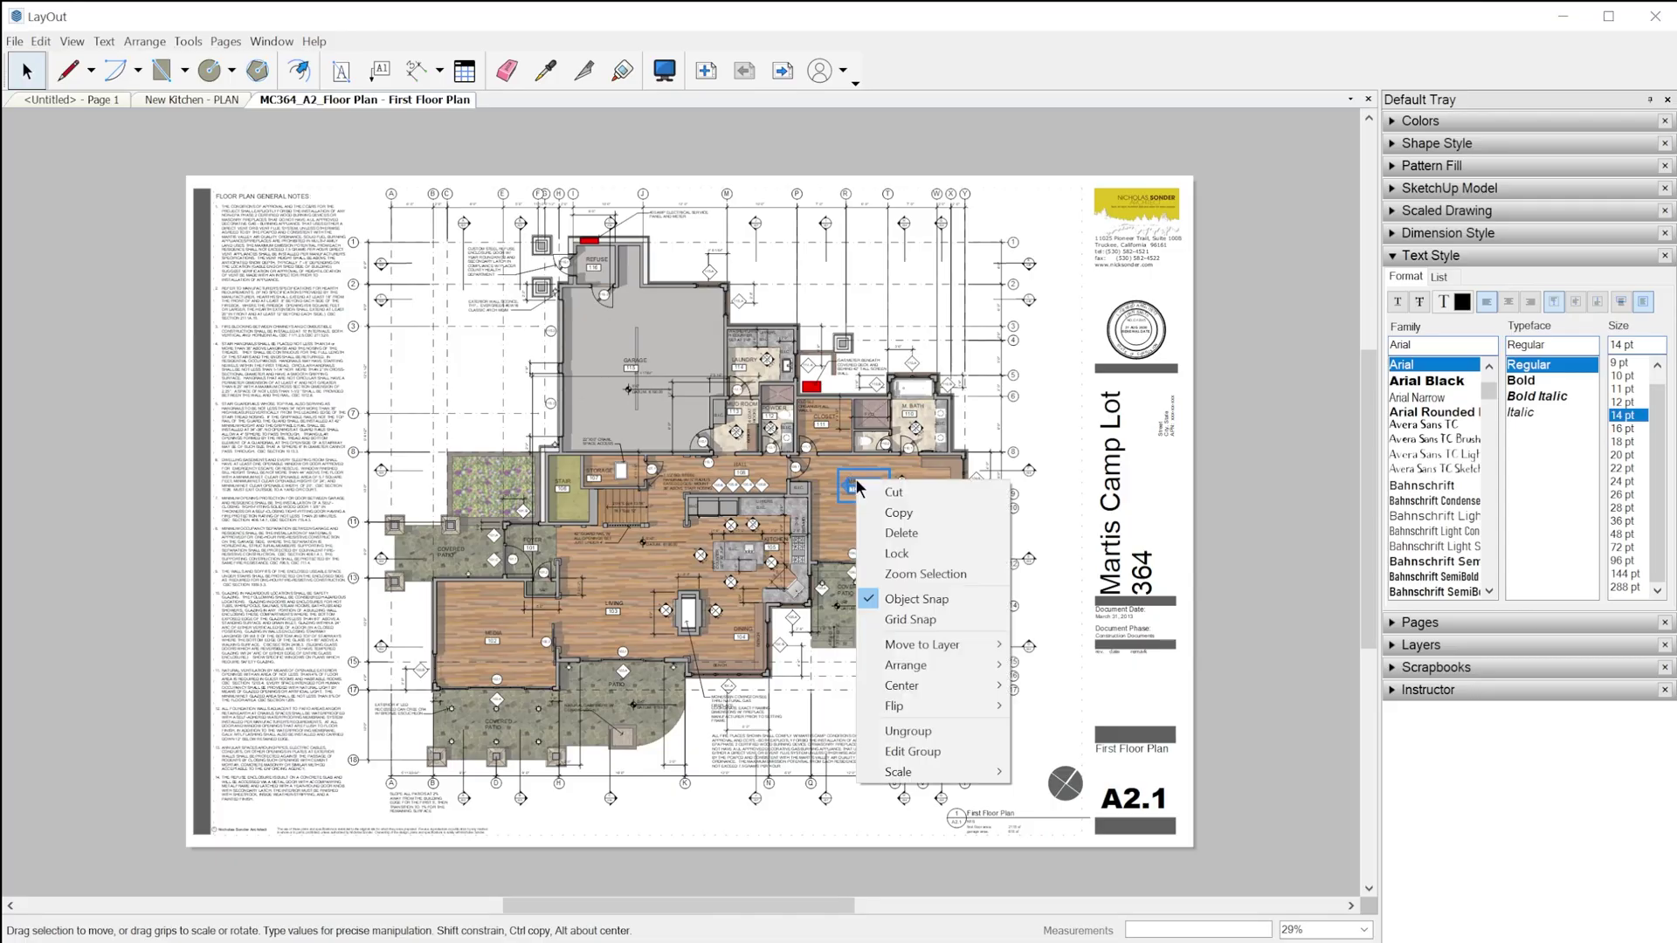
left_click(943, 574)
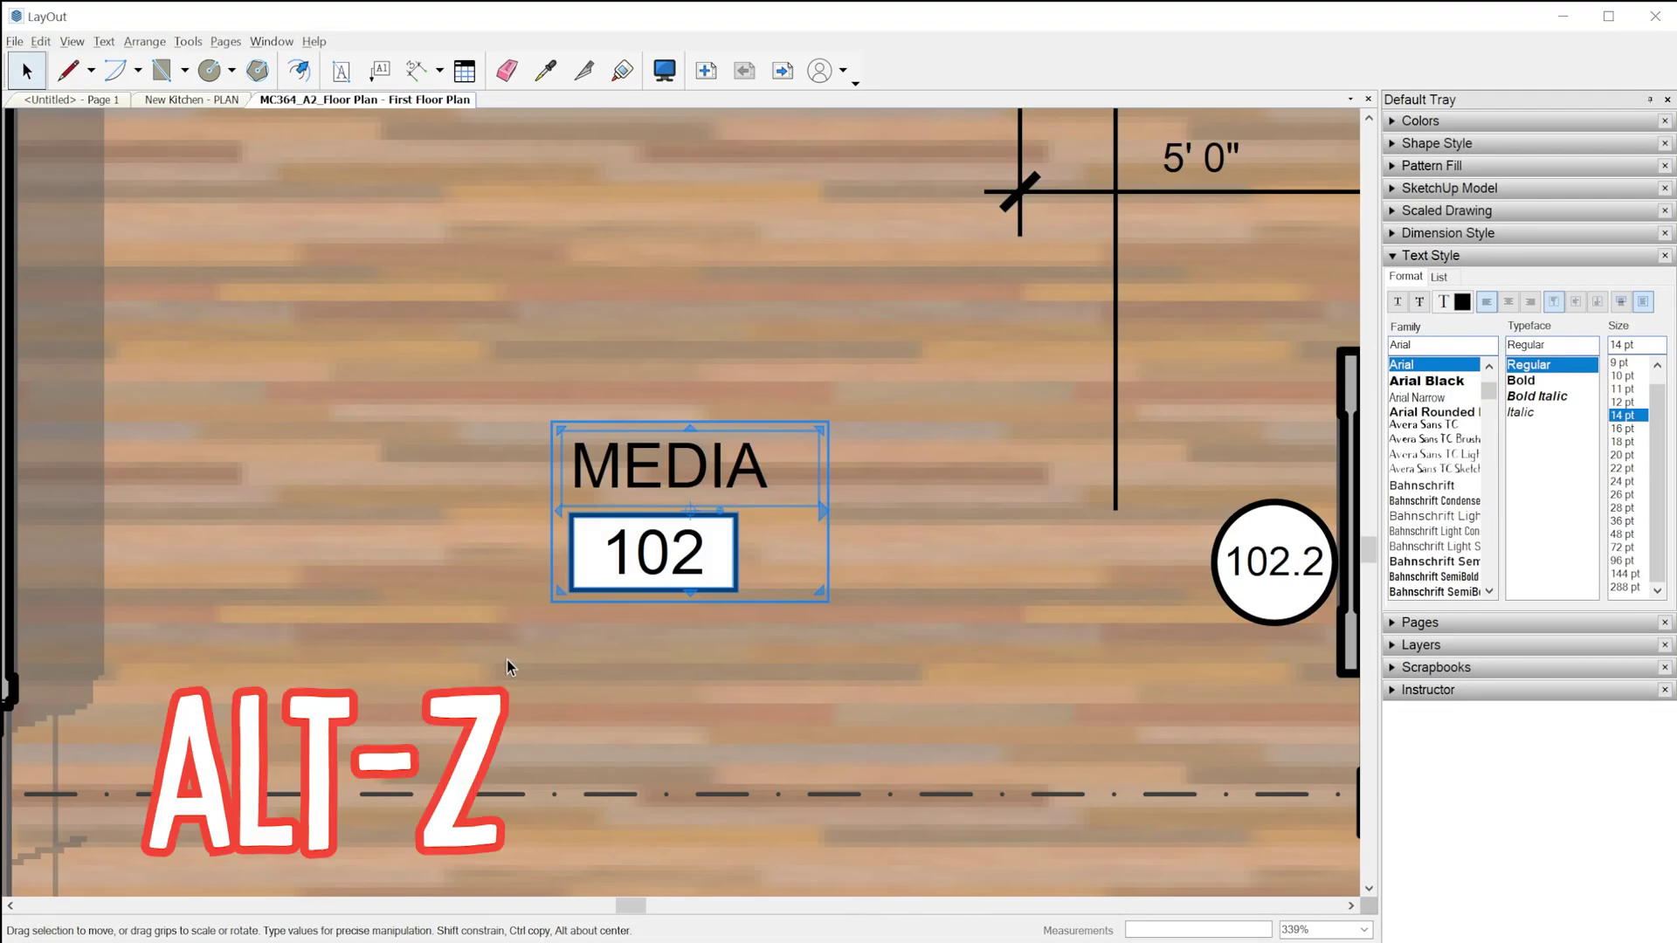
- Zoom in to fit the LIVING 103 room tag, then zoom back out to the whole sheet
key("shift+z")
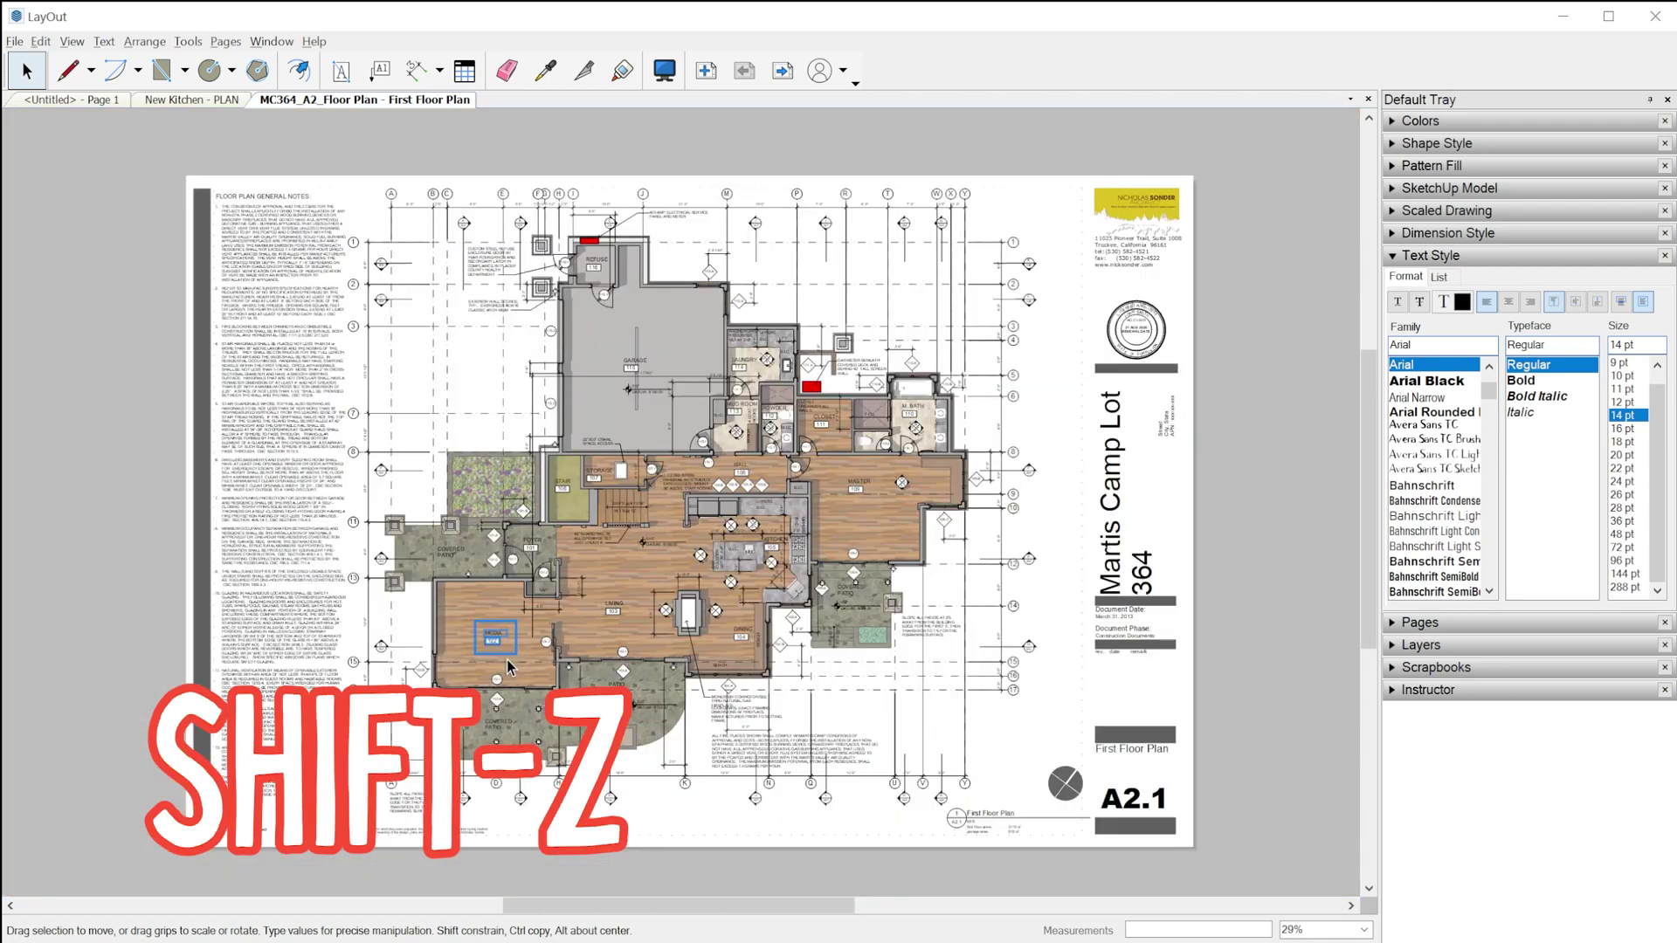
left_click(629, 627)
key("alt+z")
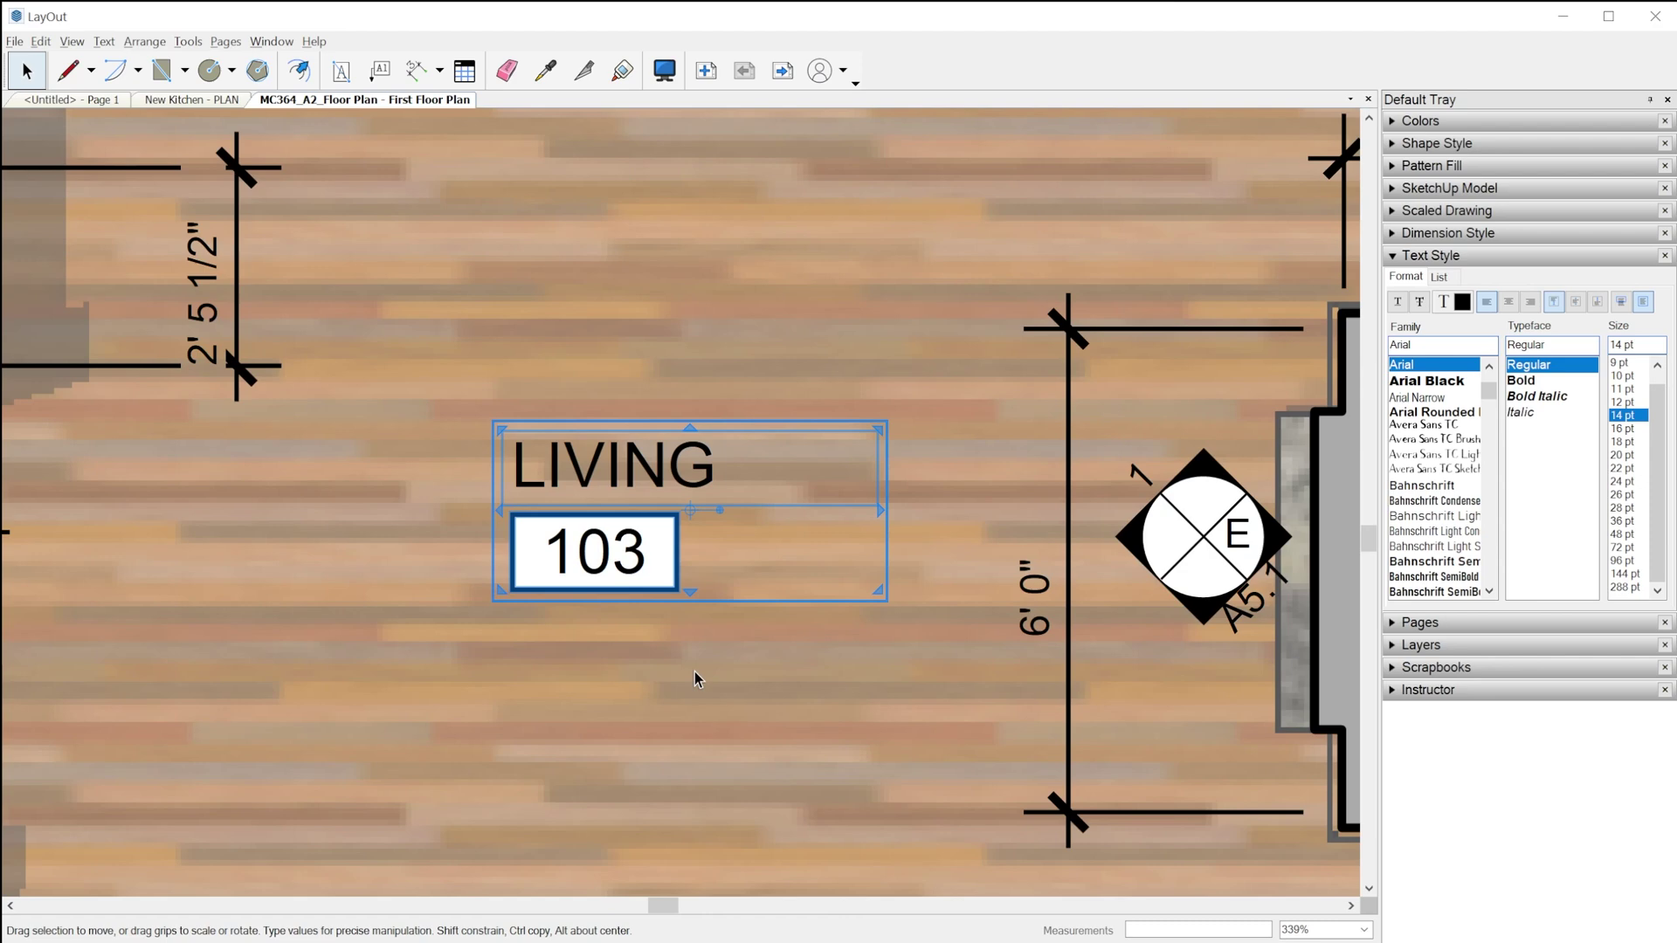
key("shift+z")
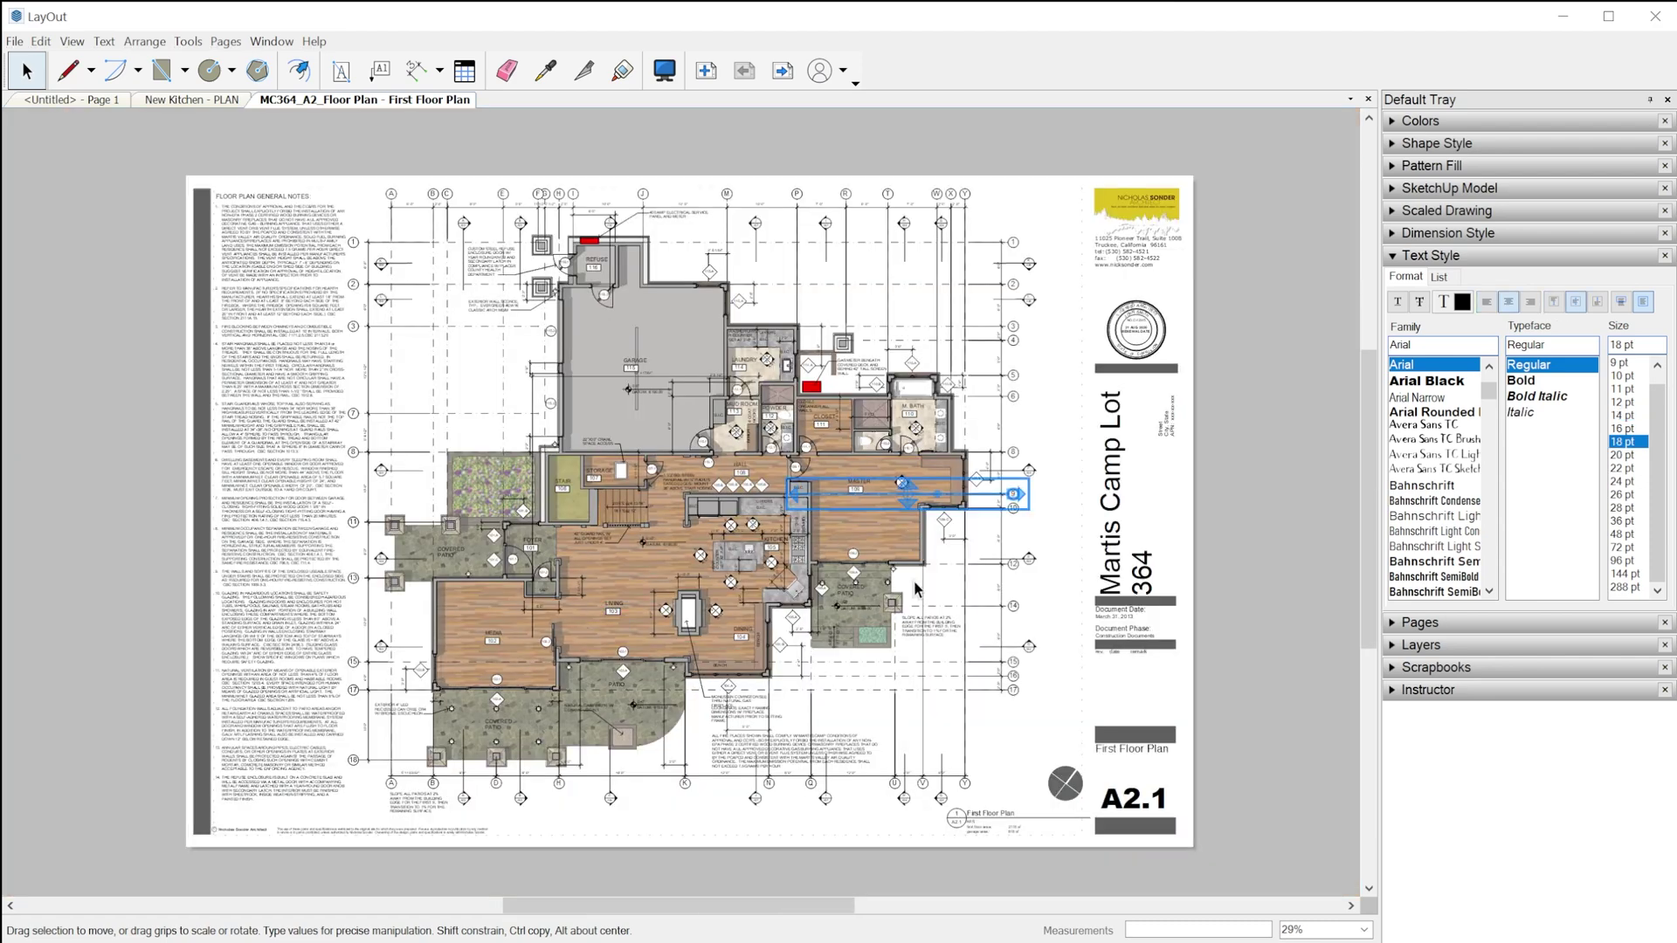
- Zoom in to grid line 9, return to the full sheet, and scroll-zoom around the plan
key("alt+z")
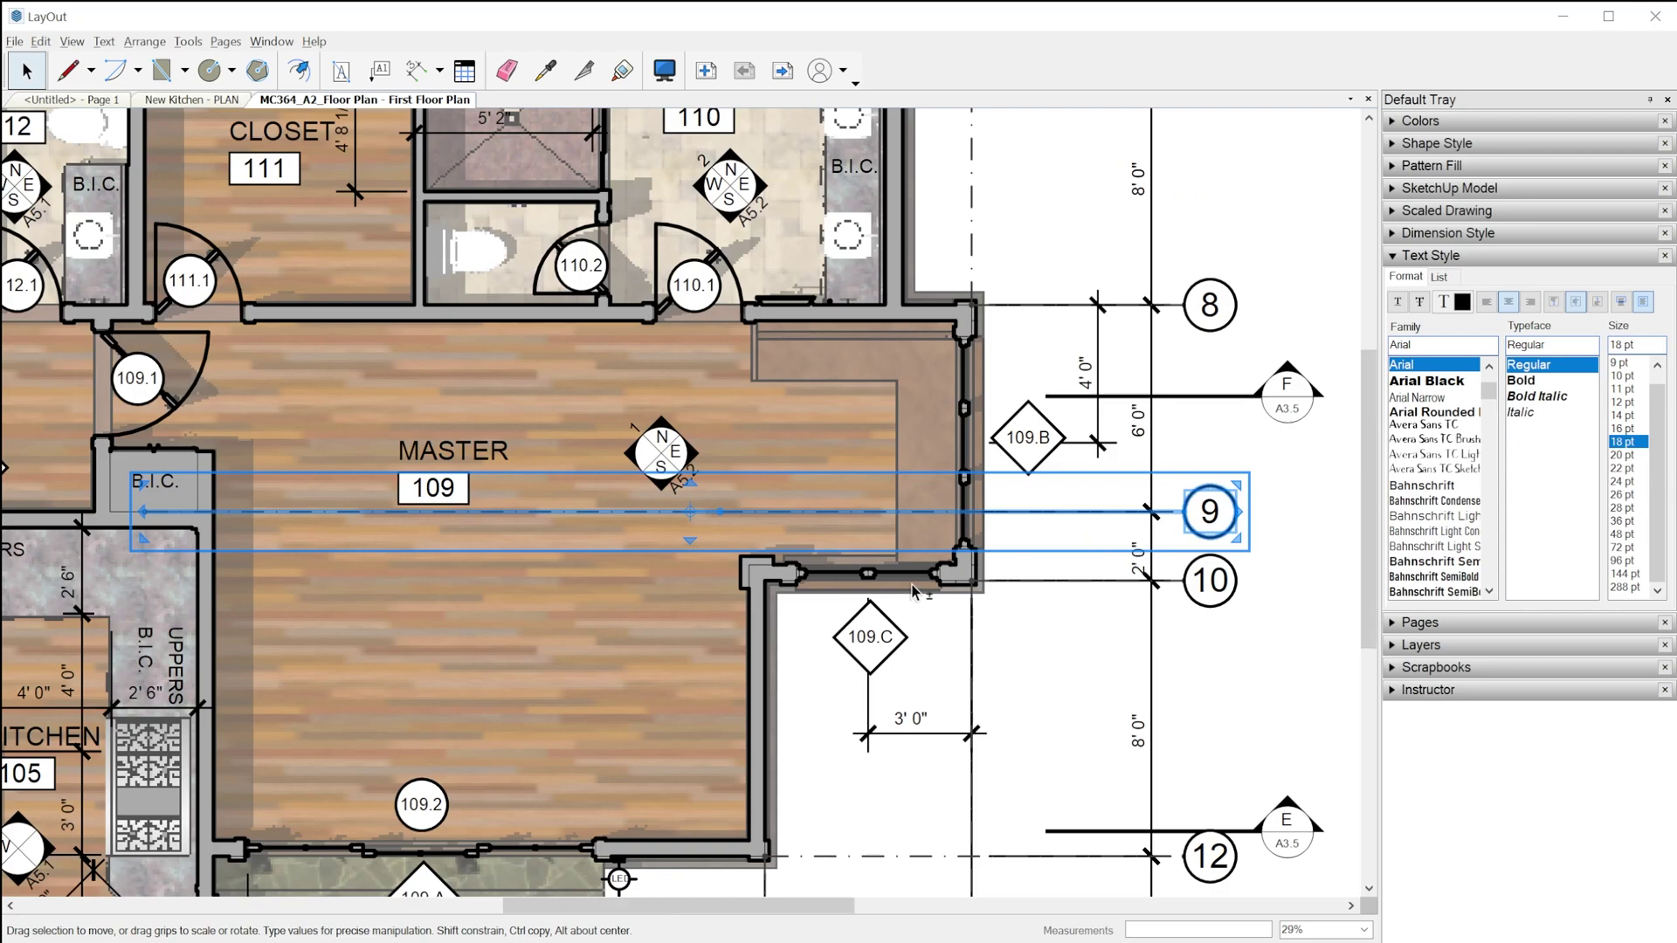
key("shift+z")
scroll(647, 525, "up", 6)
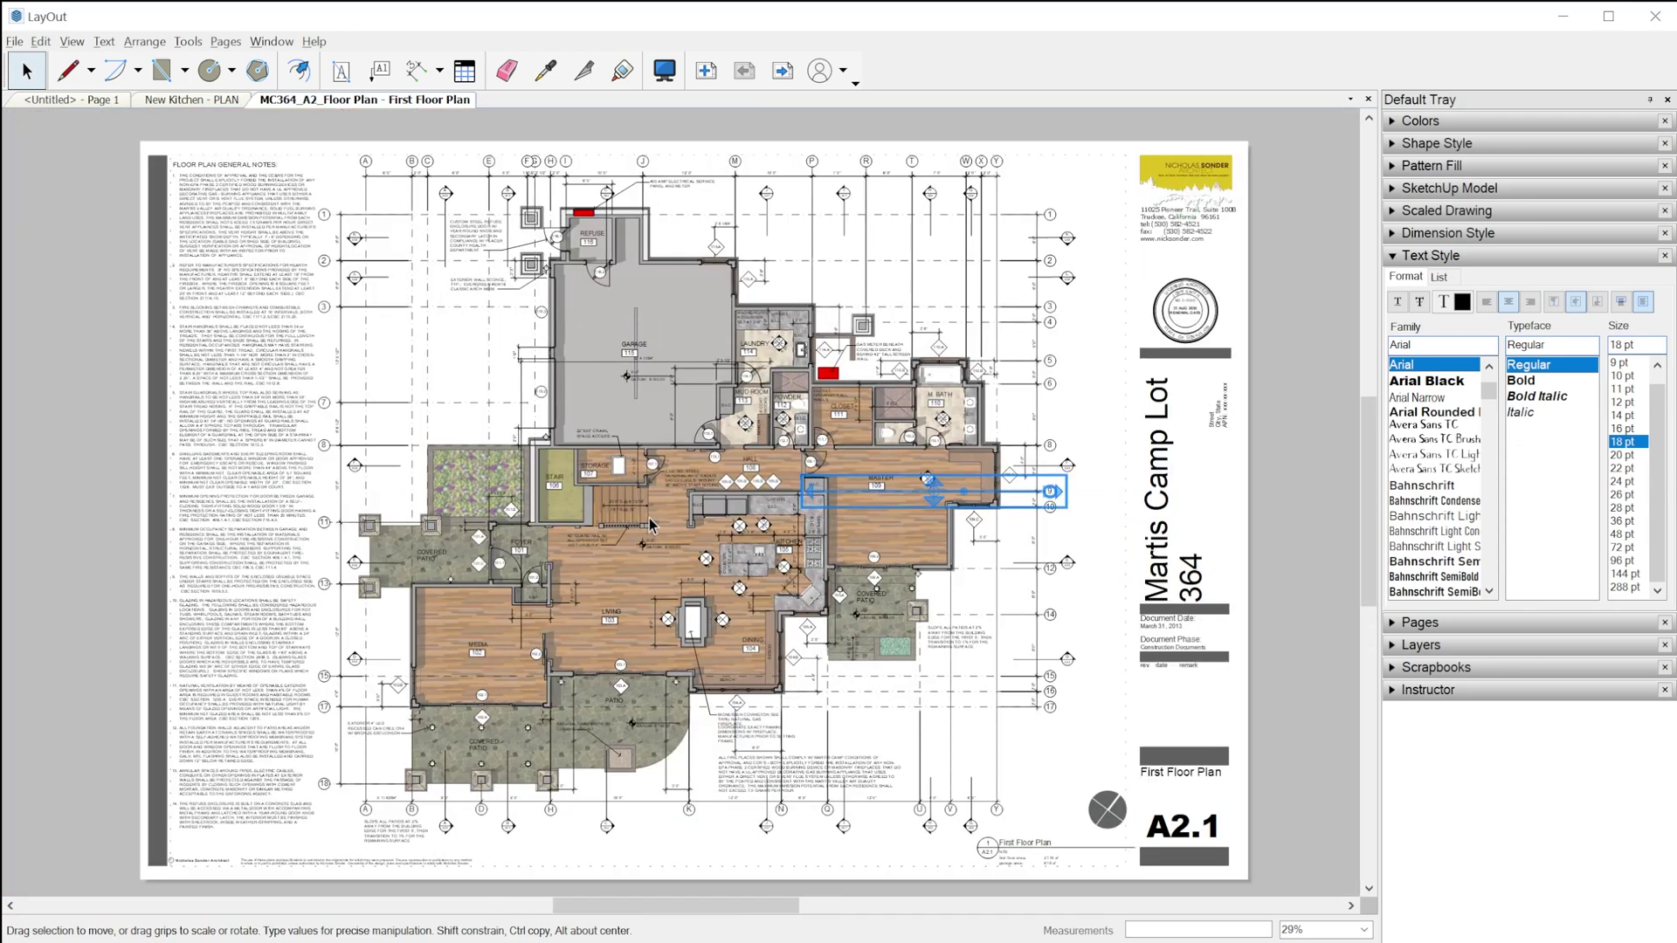
scroll(336, 581, "down", 4)
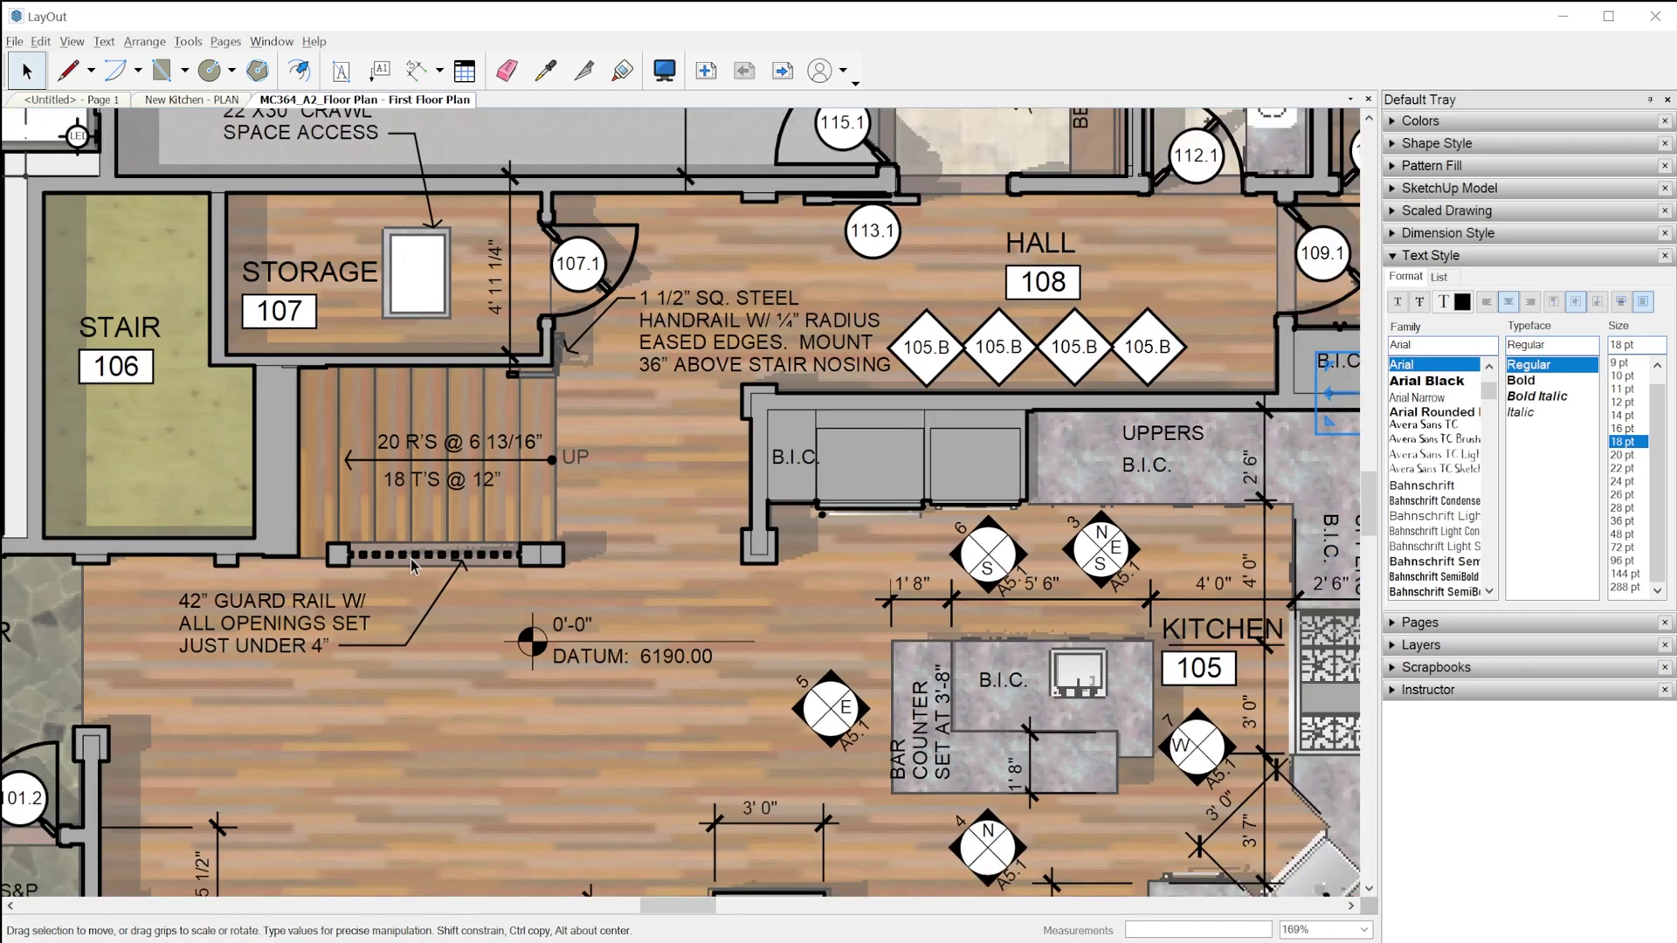
scroll(834, 365, "up", 8)
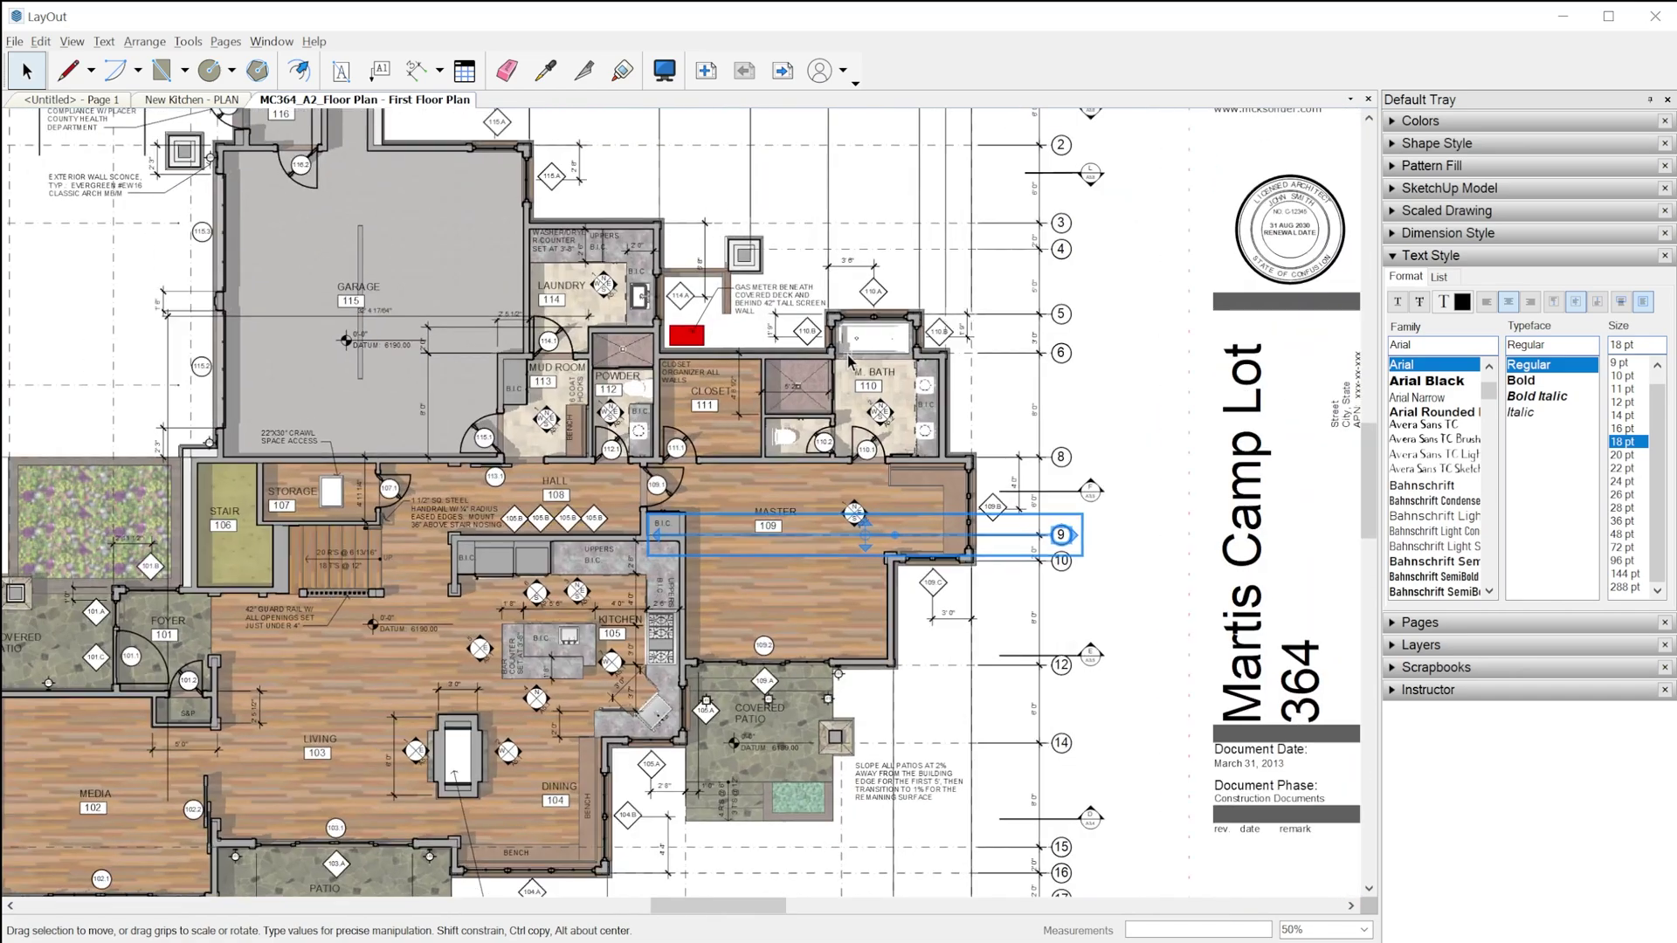
scroll(914, 381, "up", 3)
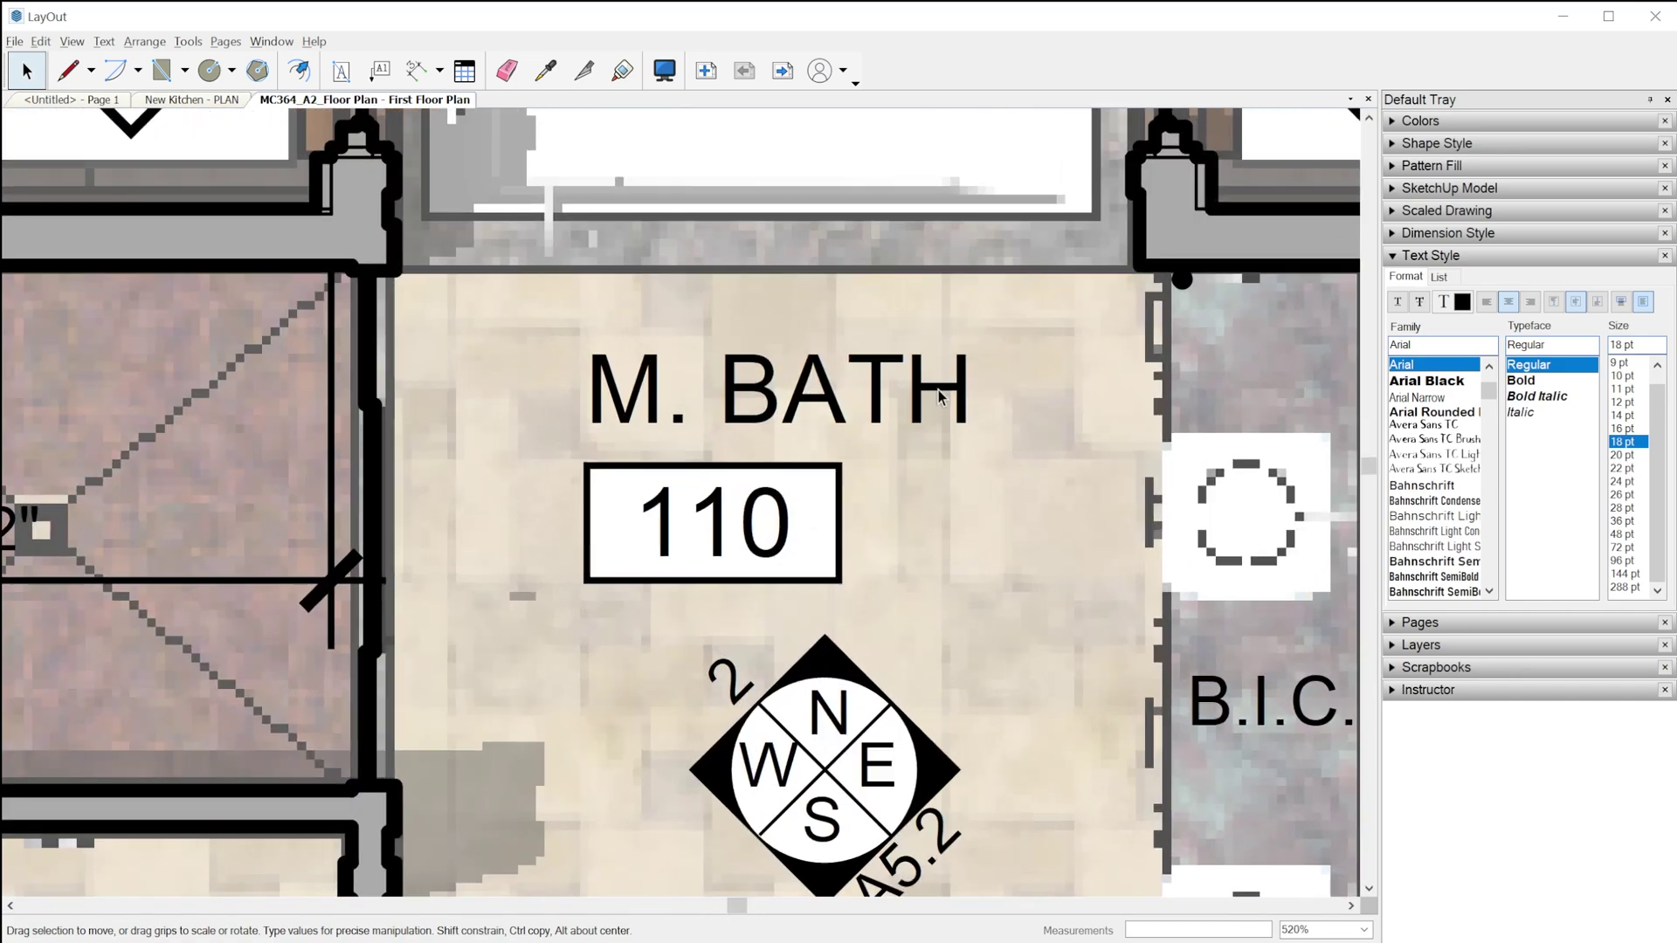
scroll(929, 477, "down", 8)
scroll(1033, 410, "down", 4)
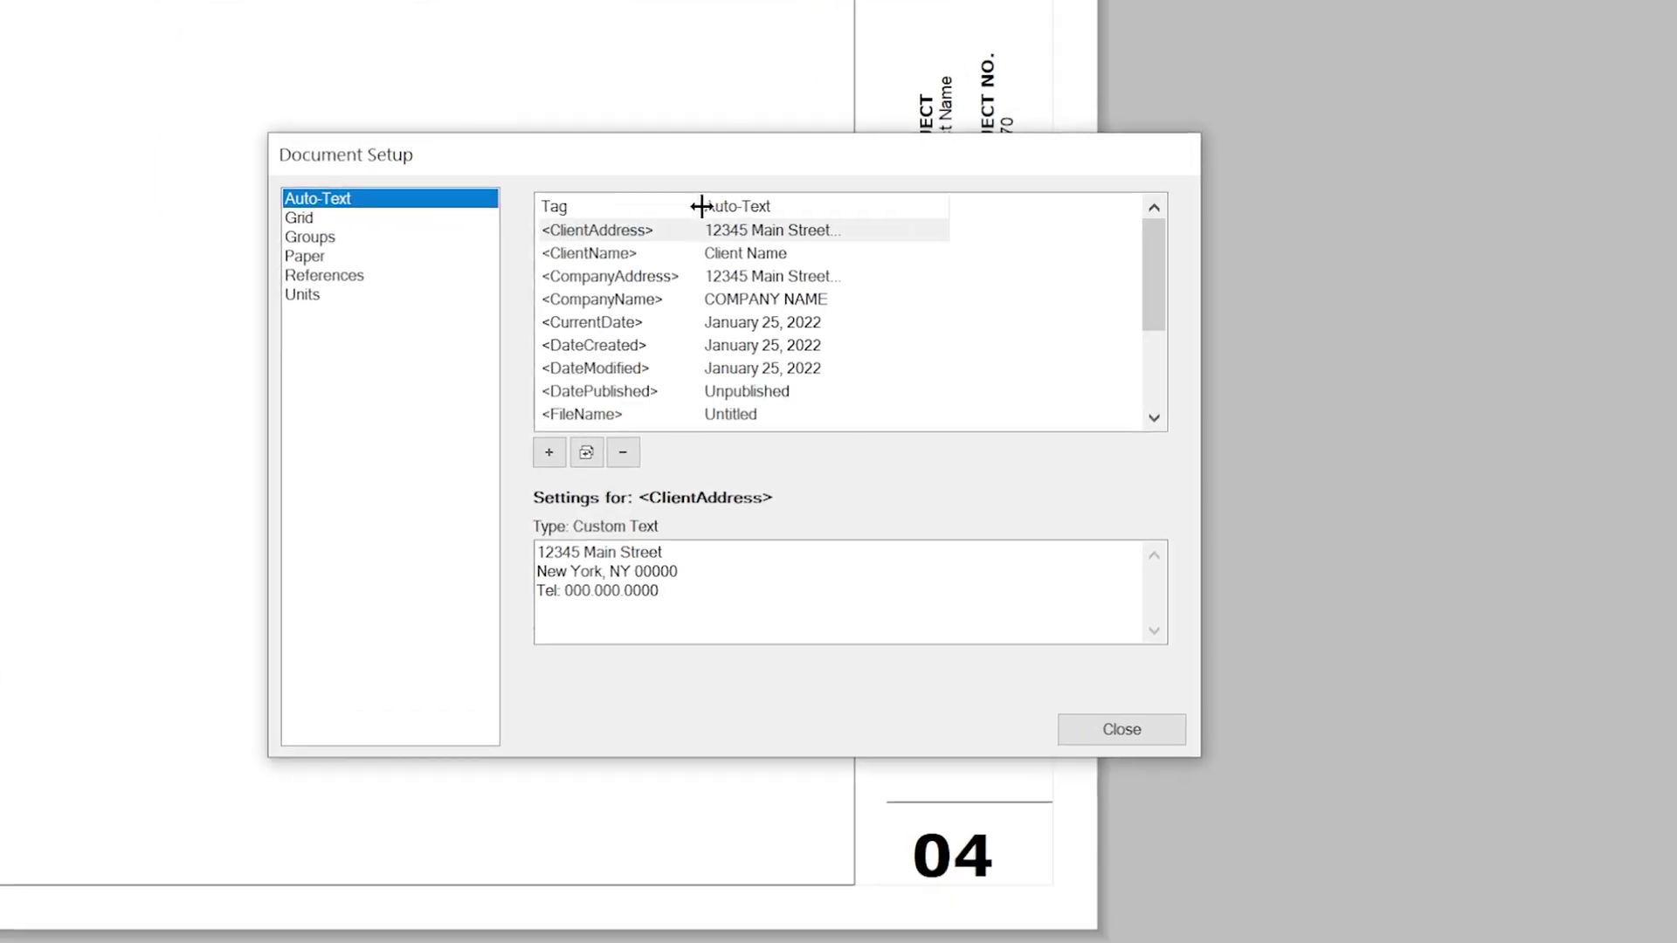
- Review the CurrentDate, DateCreated, DateModified and DatePublished Auto-Text tags in Document Setup
left_click(636, 321)
left_click(632, 345)
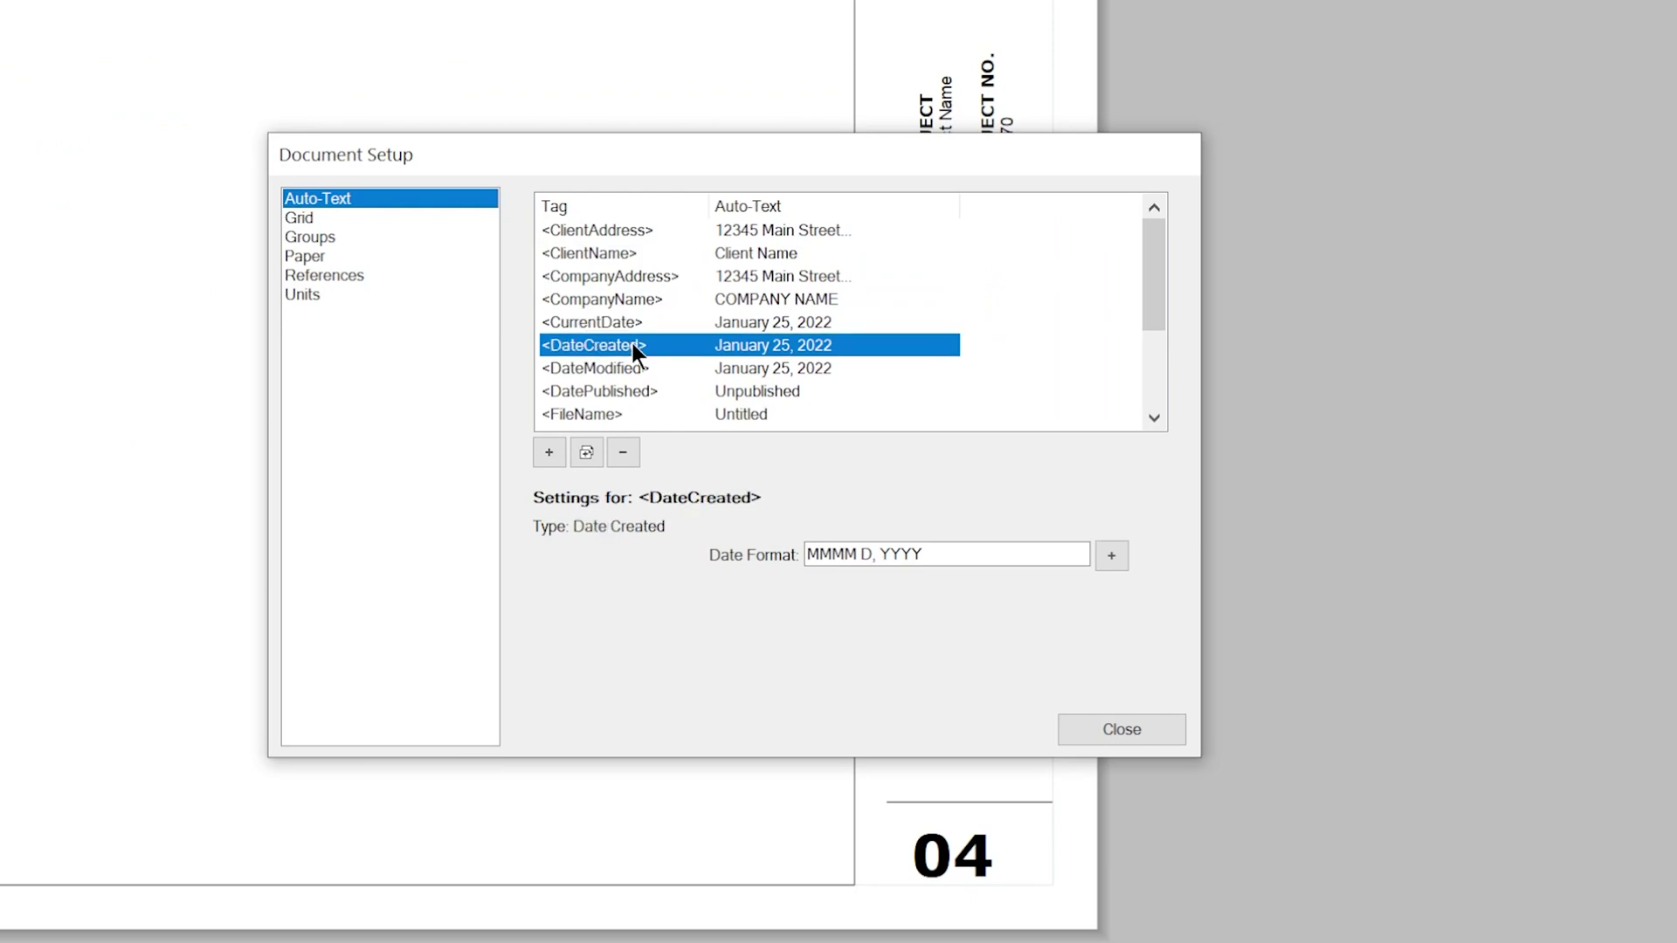
left_click(630, 368)
left_click(629, 392)
scroll(629, 393, "down", 2)
- Check the PageCount tag's numbering and finish the <PageNumber> text in the title block
left_click(626, 276)
left_click(655, 322)
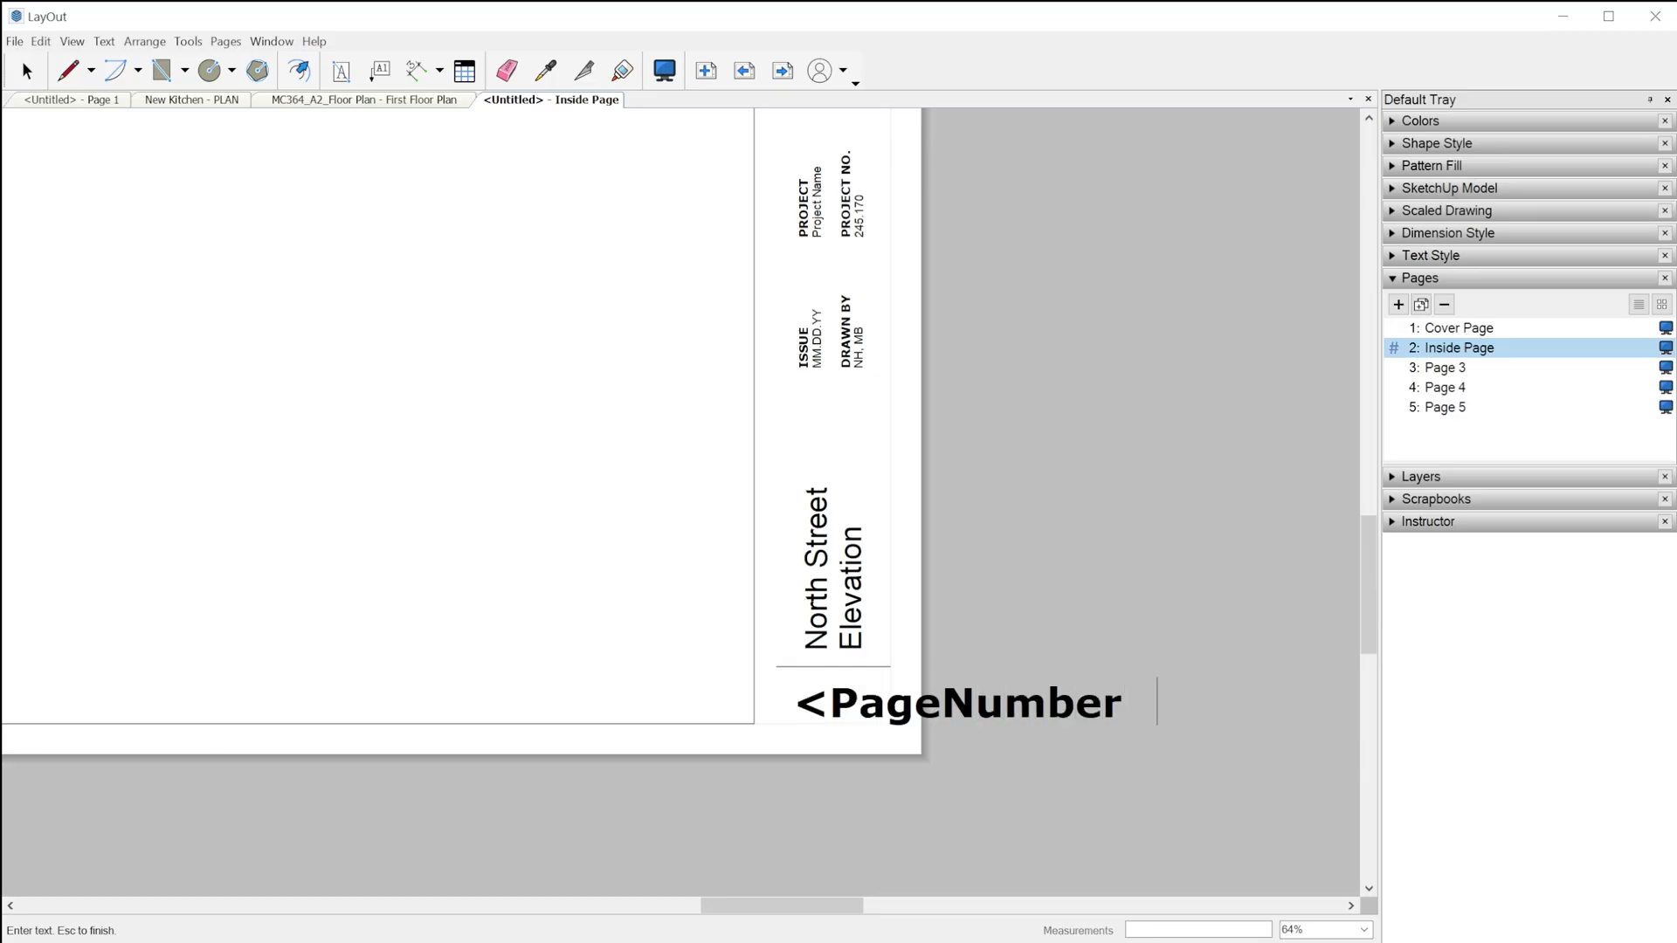
key("Escape")
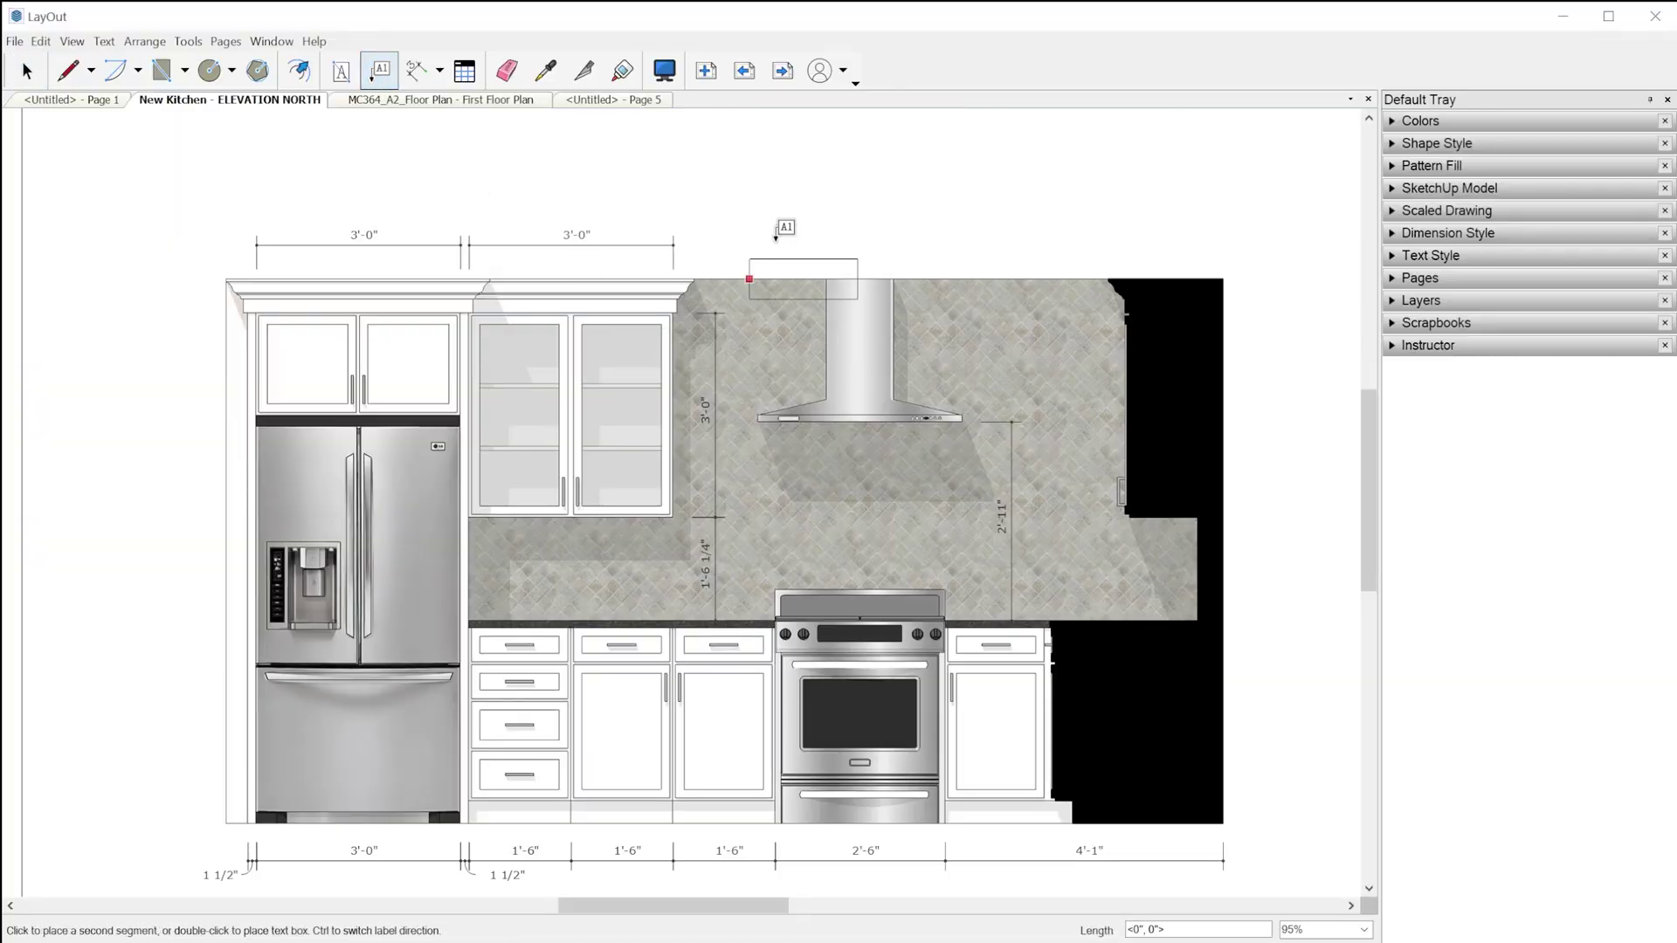
- Label the W36G component with its ModelNumber autotext value, W36G2S
left_click(899, 252)
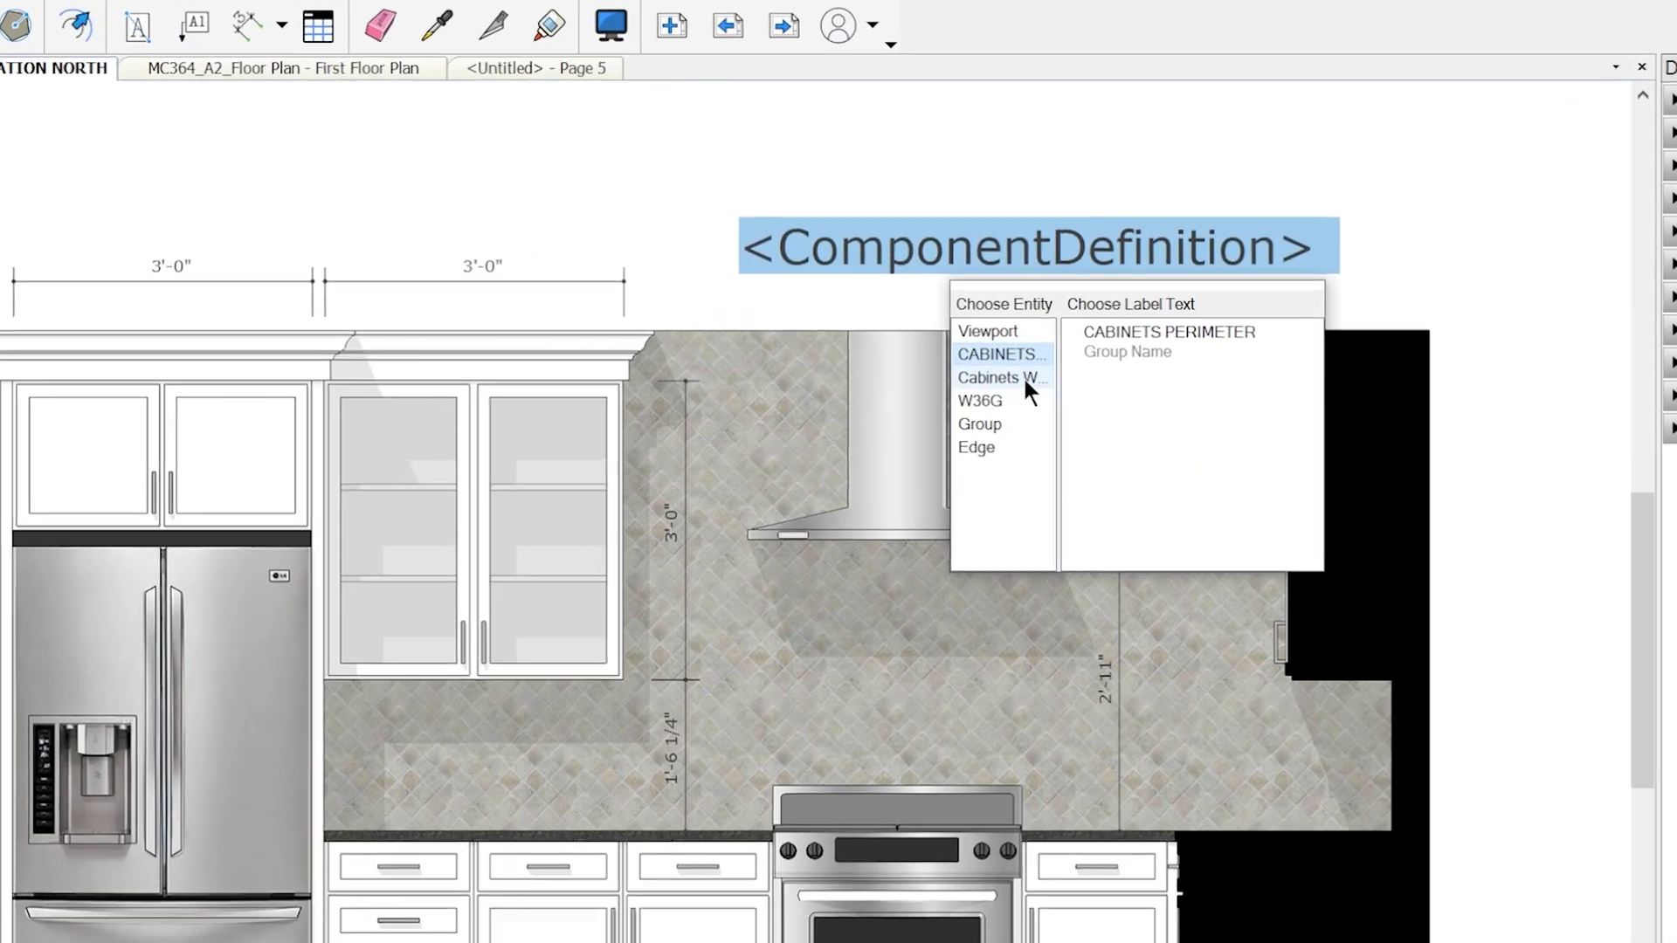
left_click(1025, 381)
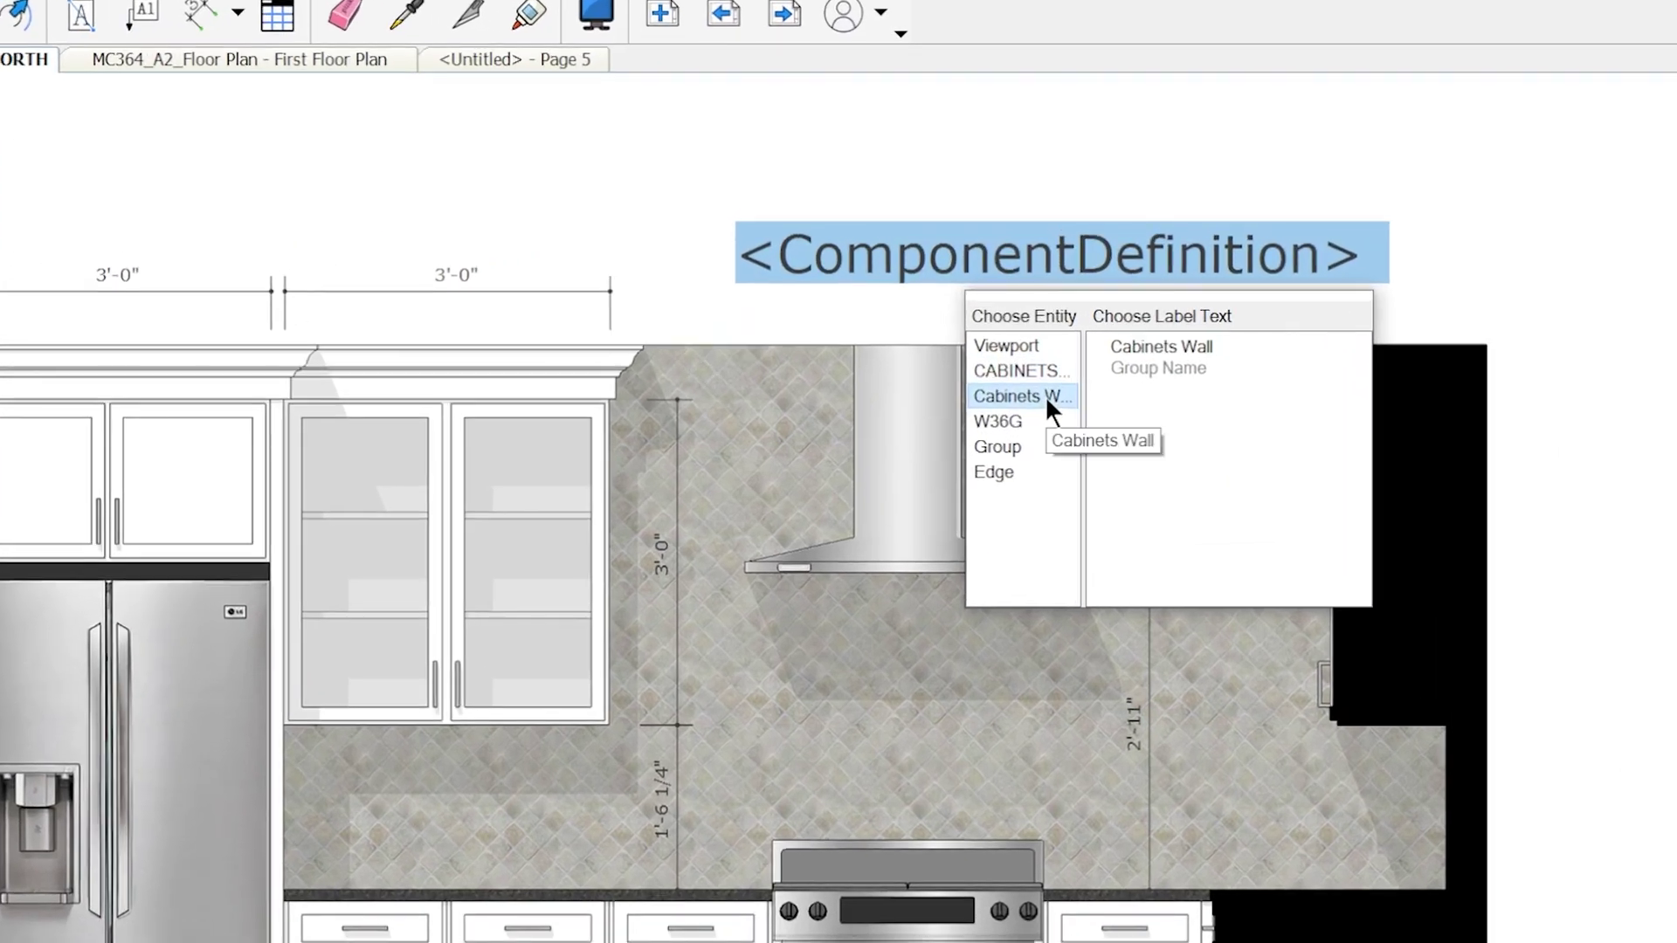
left_click(1039, 404)
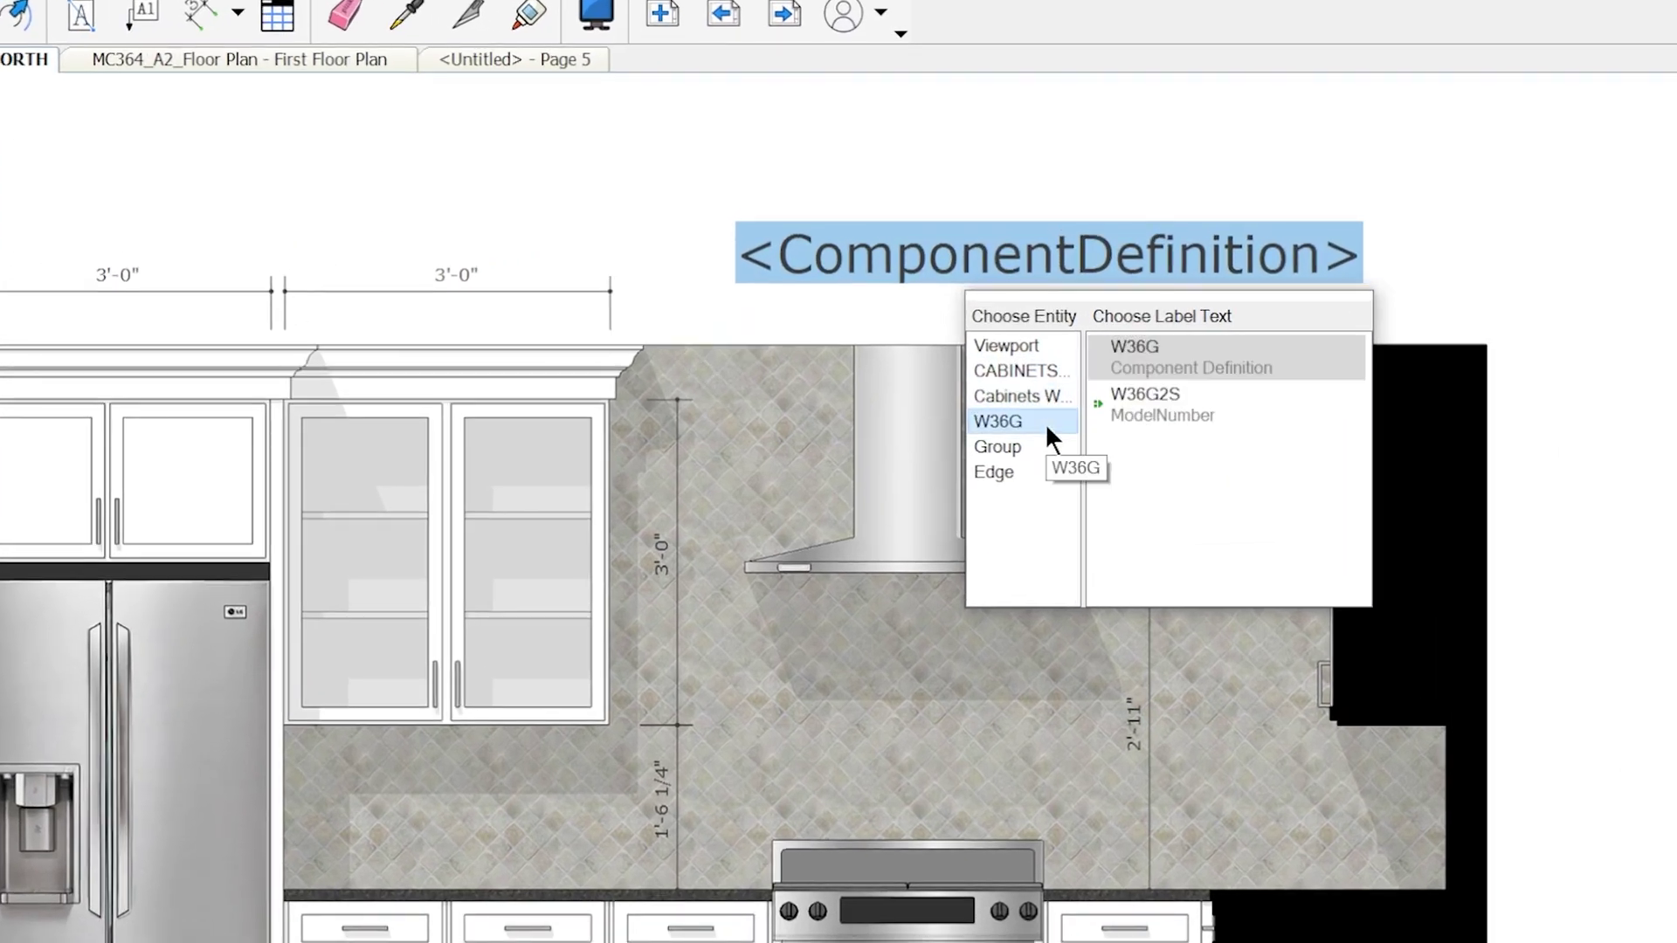
left_click(1234, 415)
left_click(1270, 406)
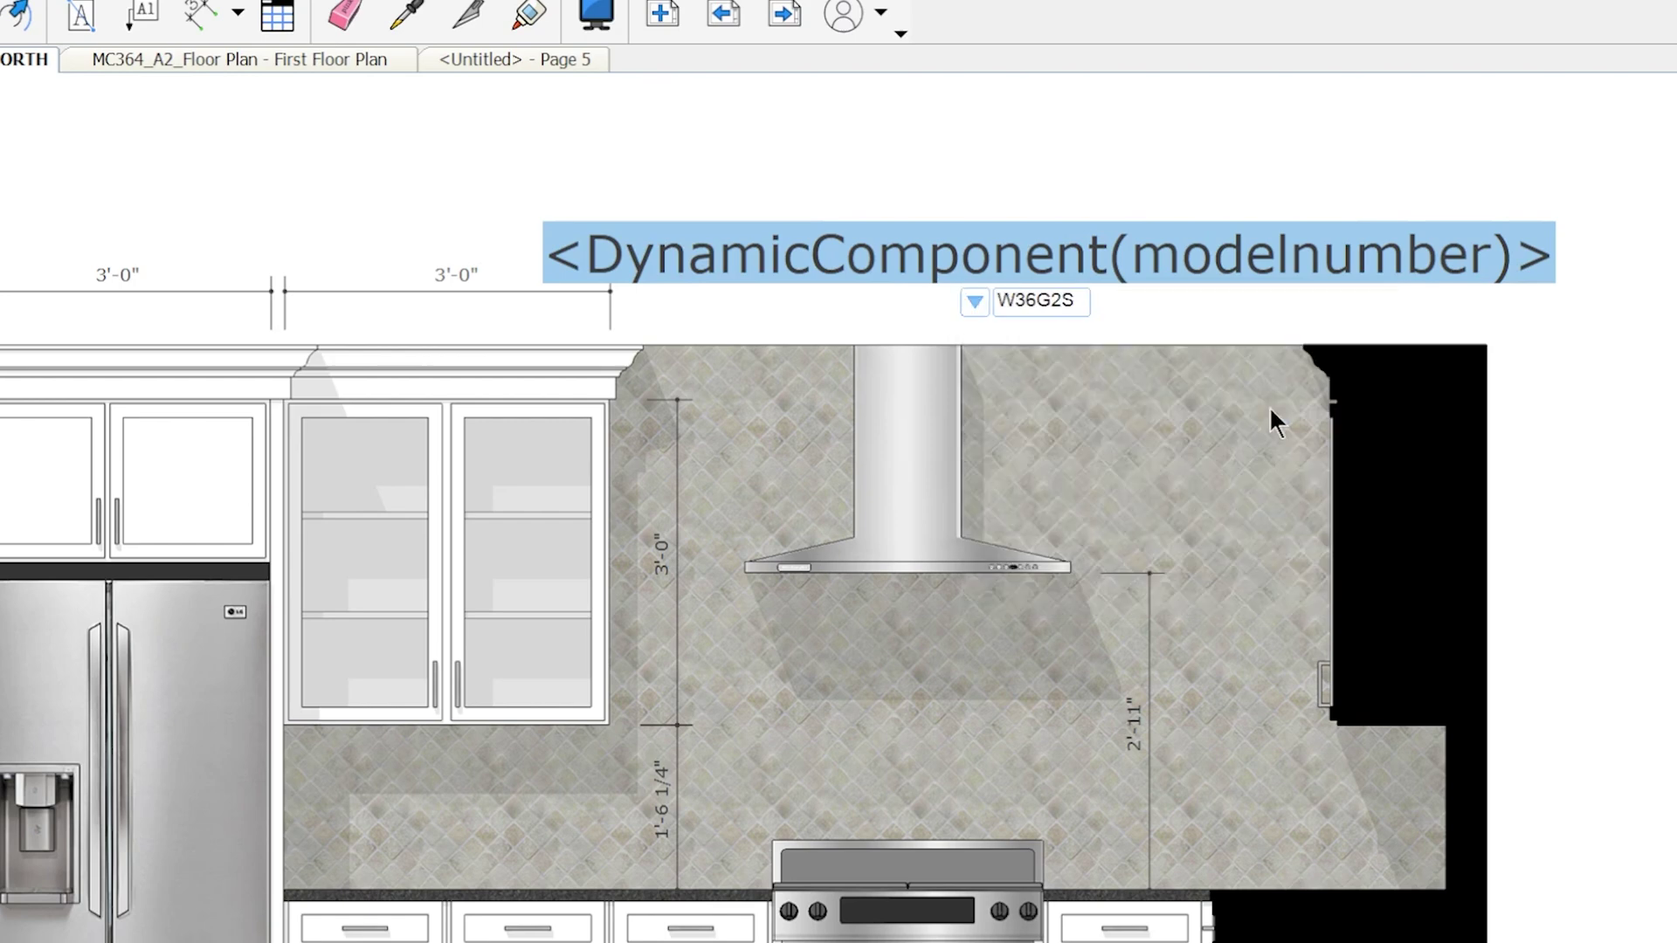
left_click(1559, 145)
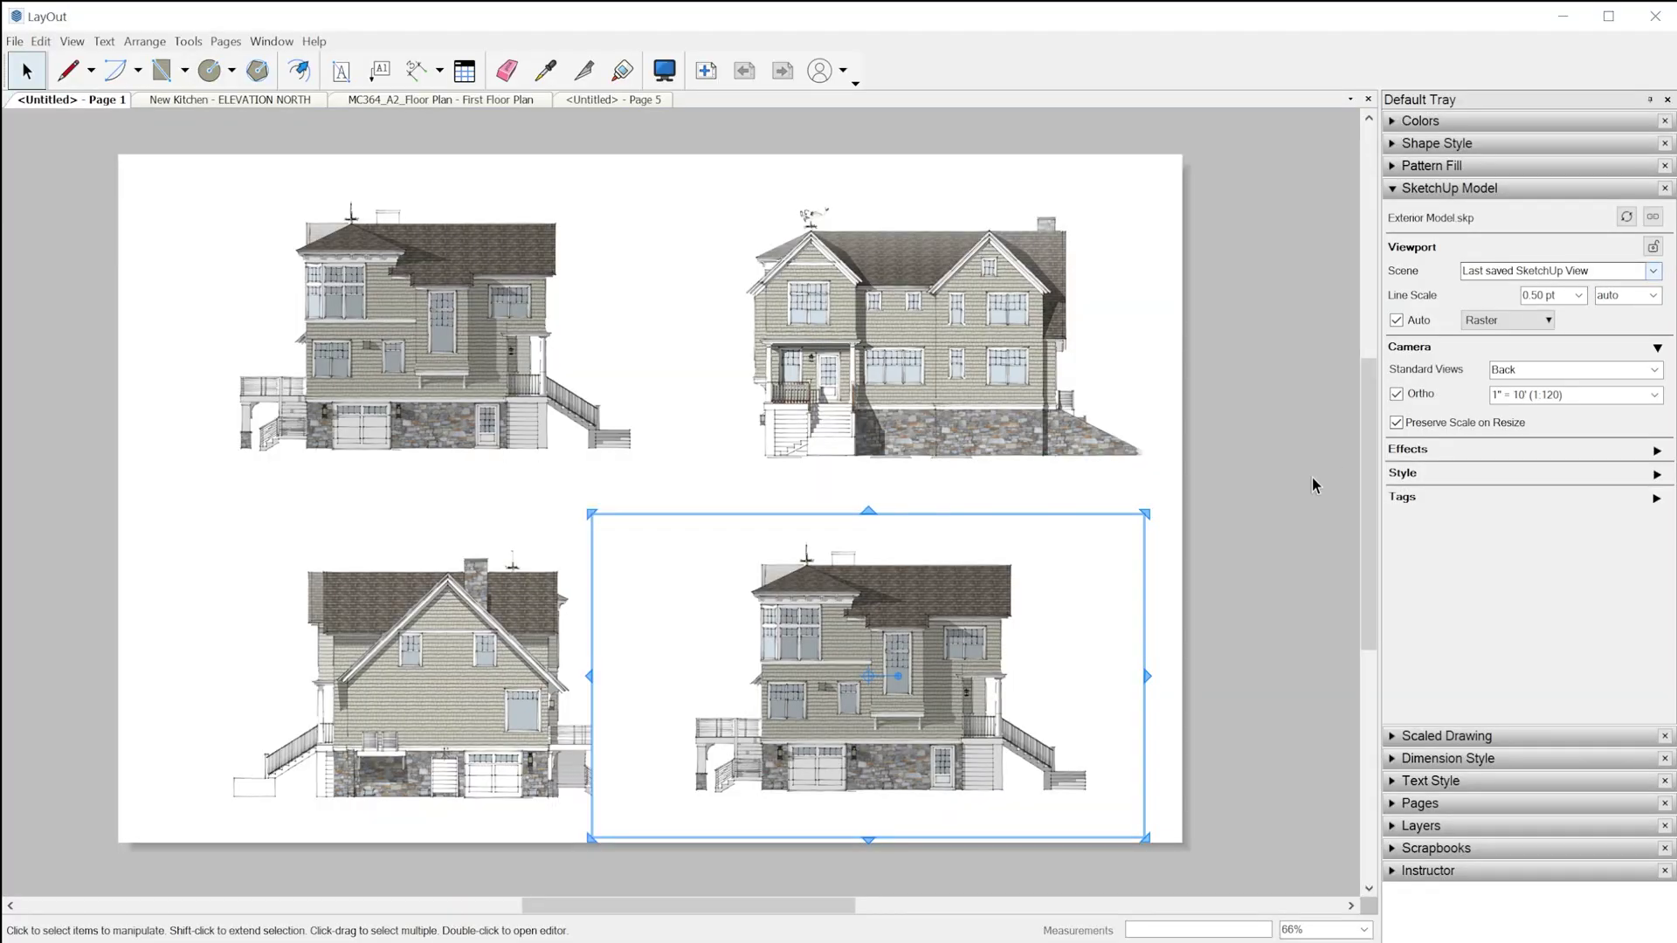
- Set the lower-right viewport to the East Elevation scene and label it with its scene name
left_click(1312, 477)
left_click(928, 610)
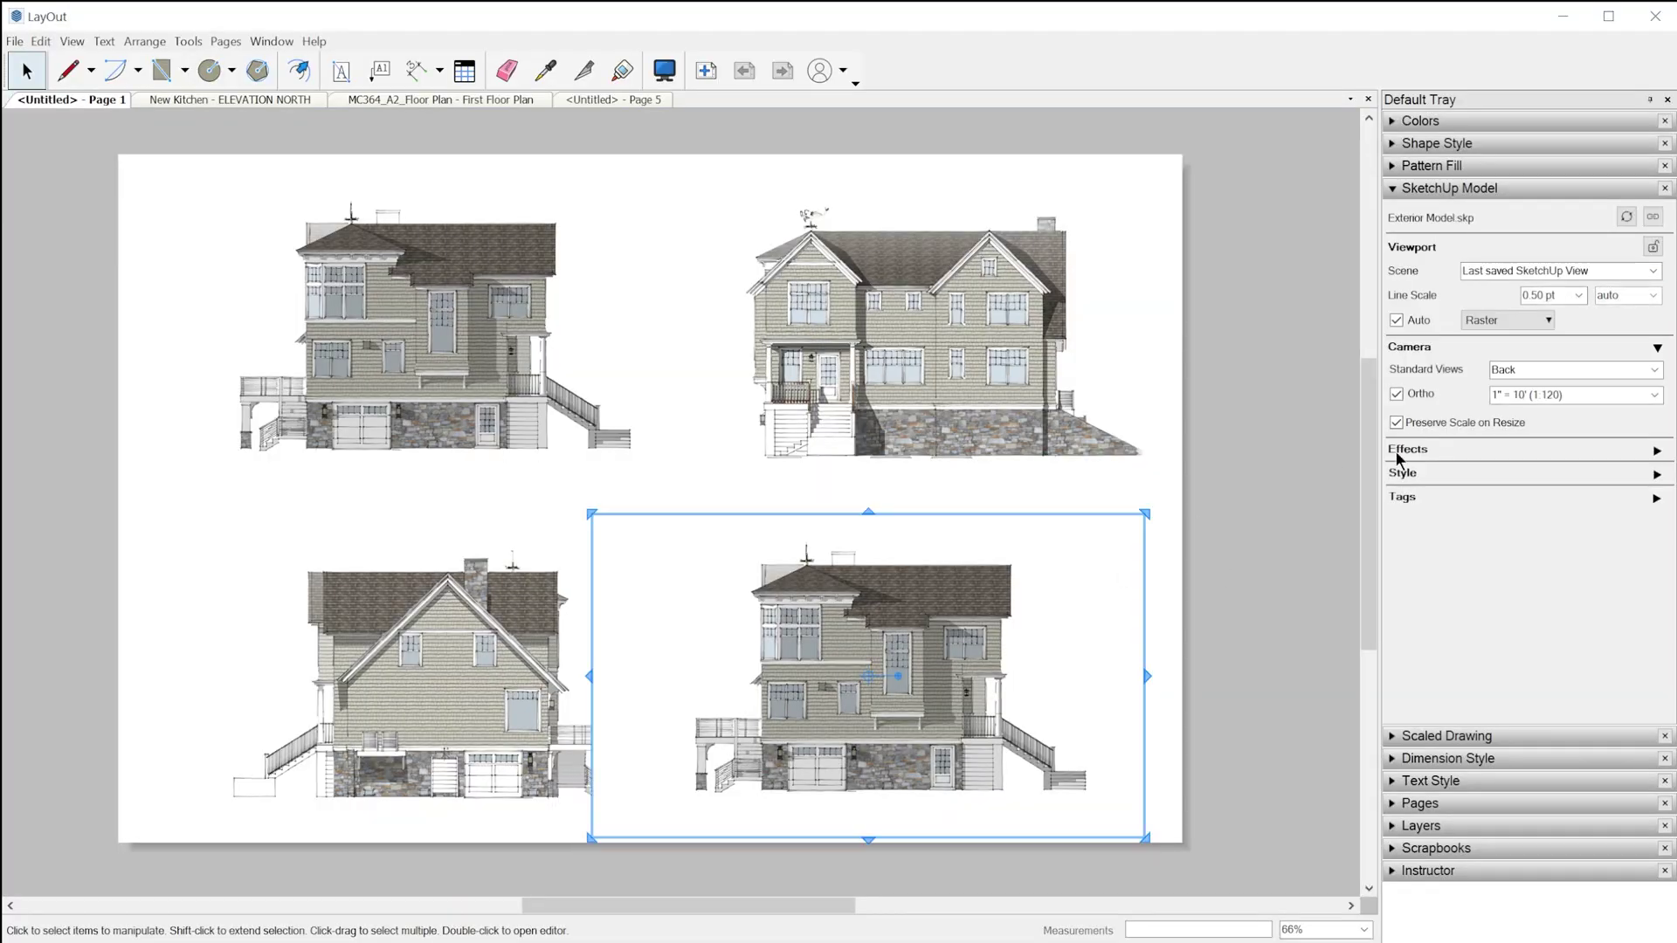
left_click(1653, 271)
left_click(1623, 330)
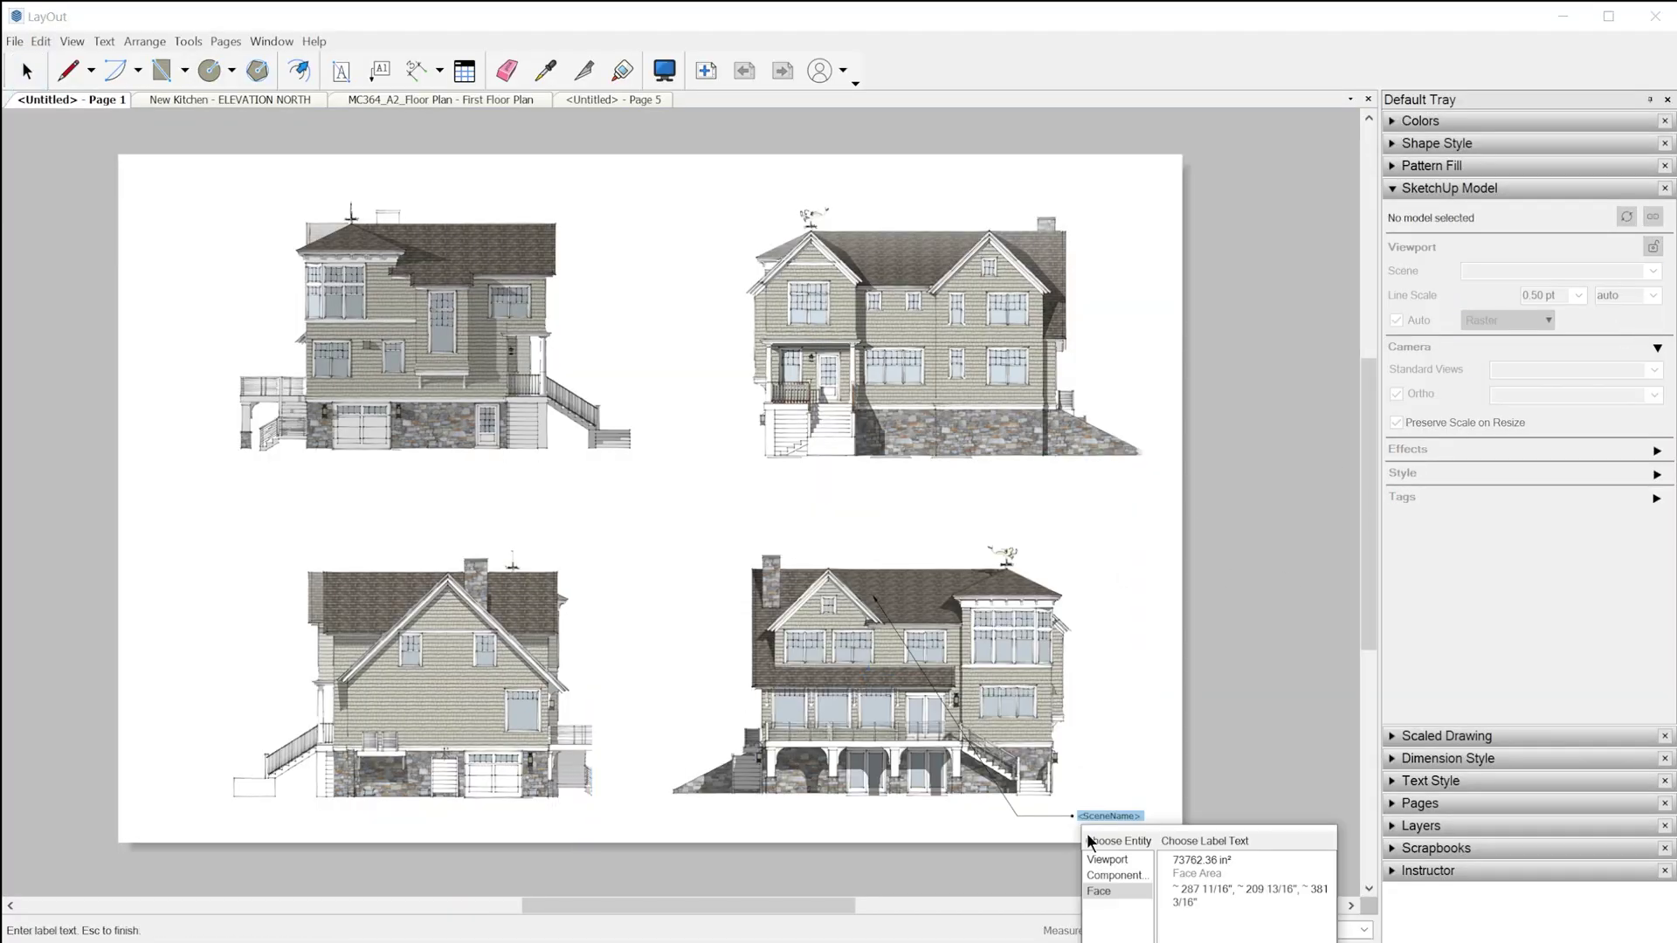
left_click(1107, 859)
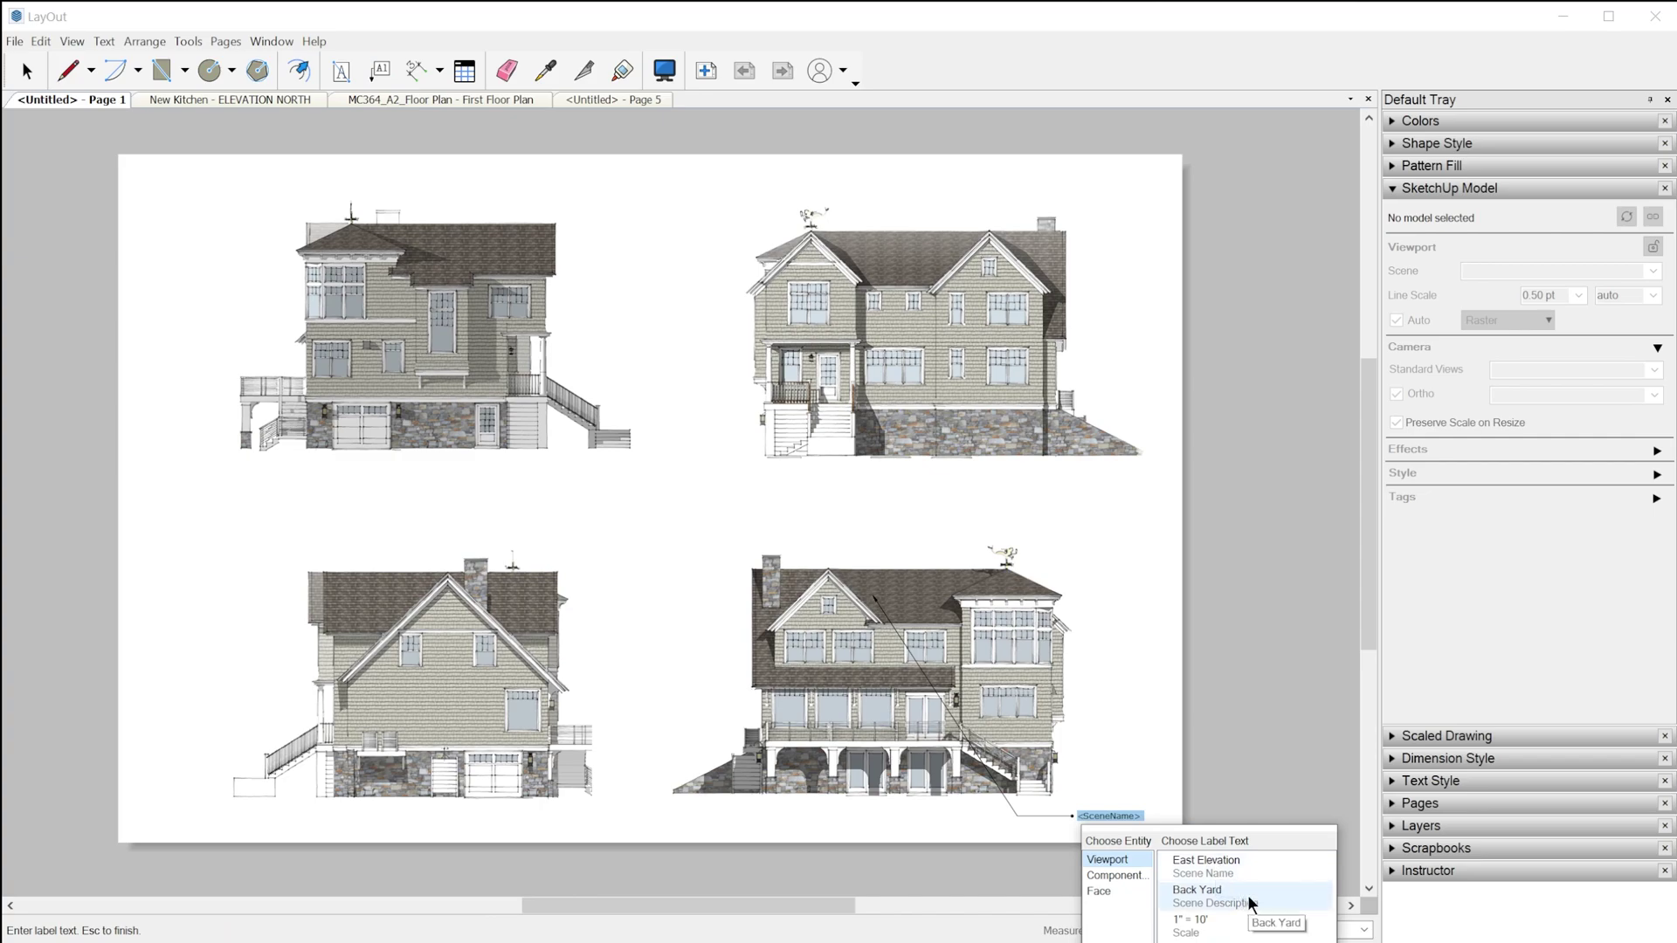
left_click(1269, 867)
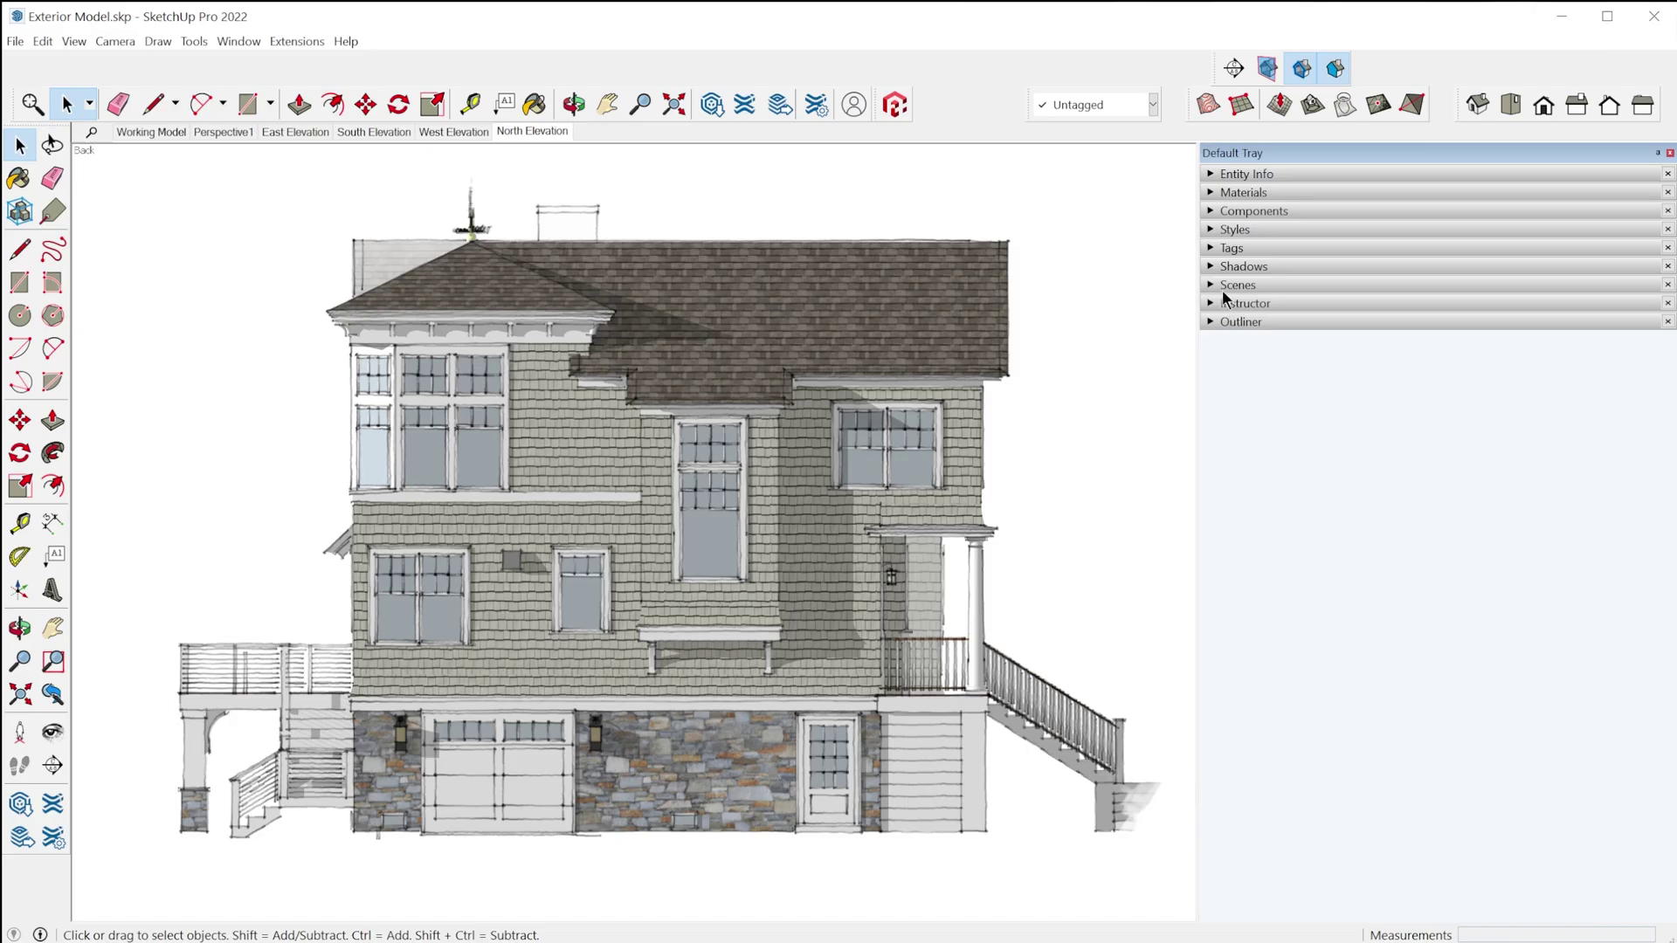
- Select the East Elevation scene in the Scenes panel and highlight its name and Back Yard description
left_click(1225, 288)
left_click(1641, 307)
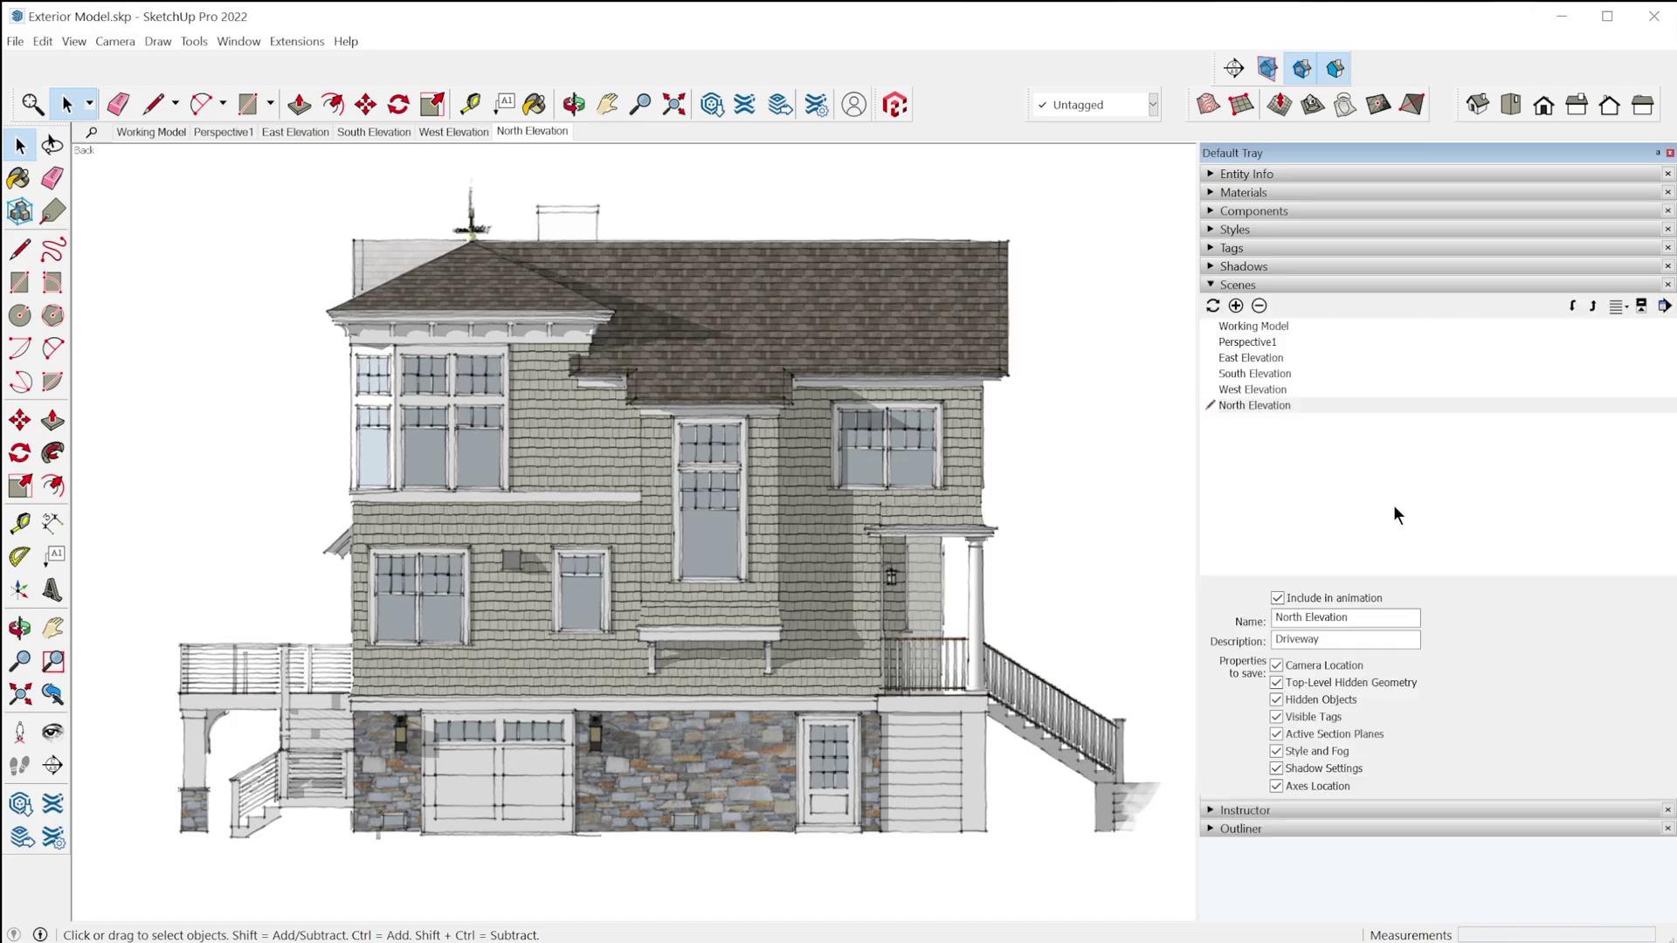
left_click(1266, 358)
triple_click(1314, 626)
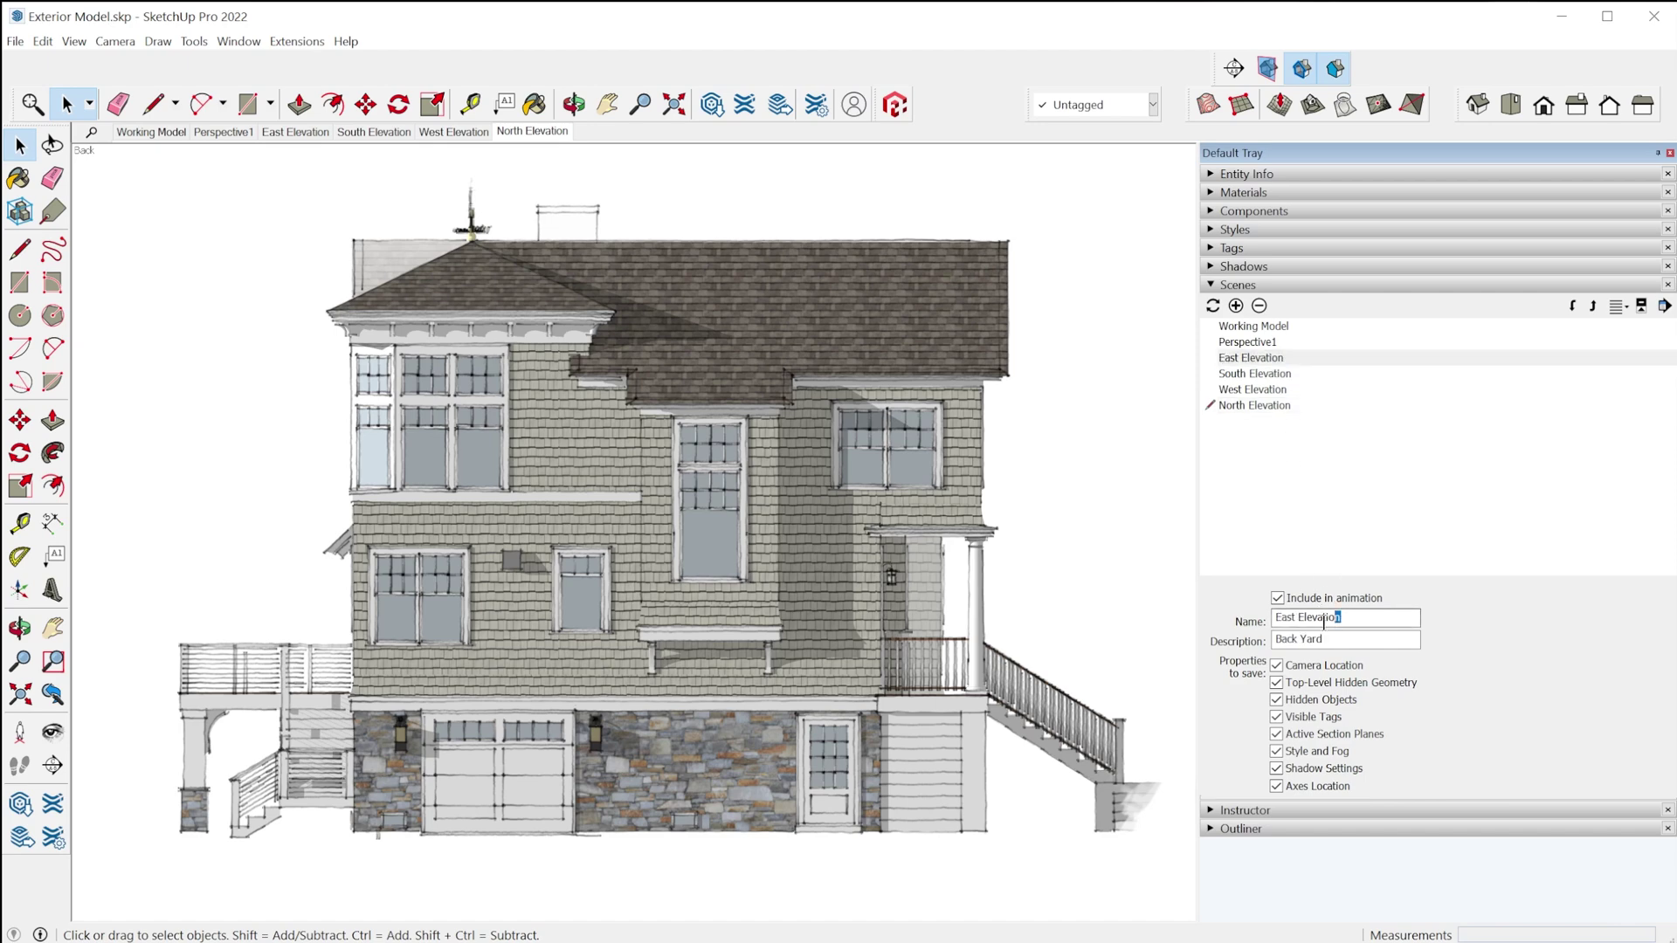
triple_click(1347, 638)
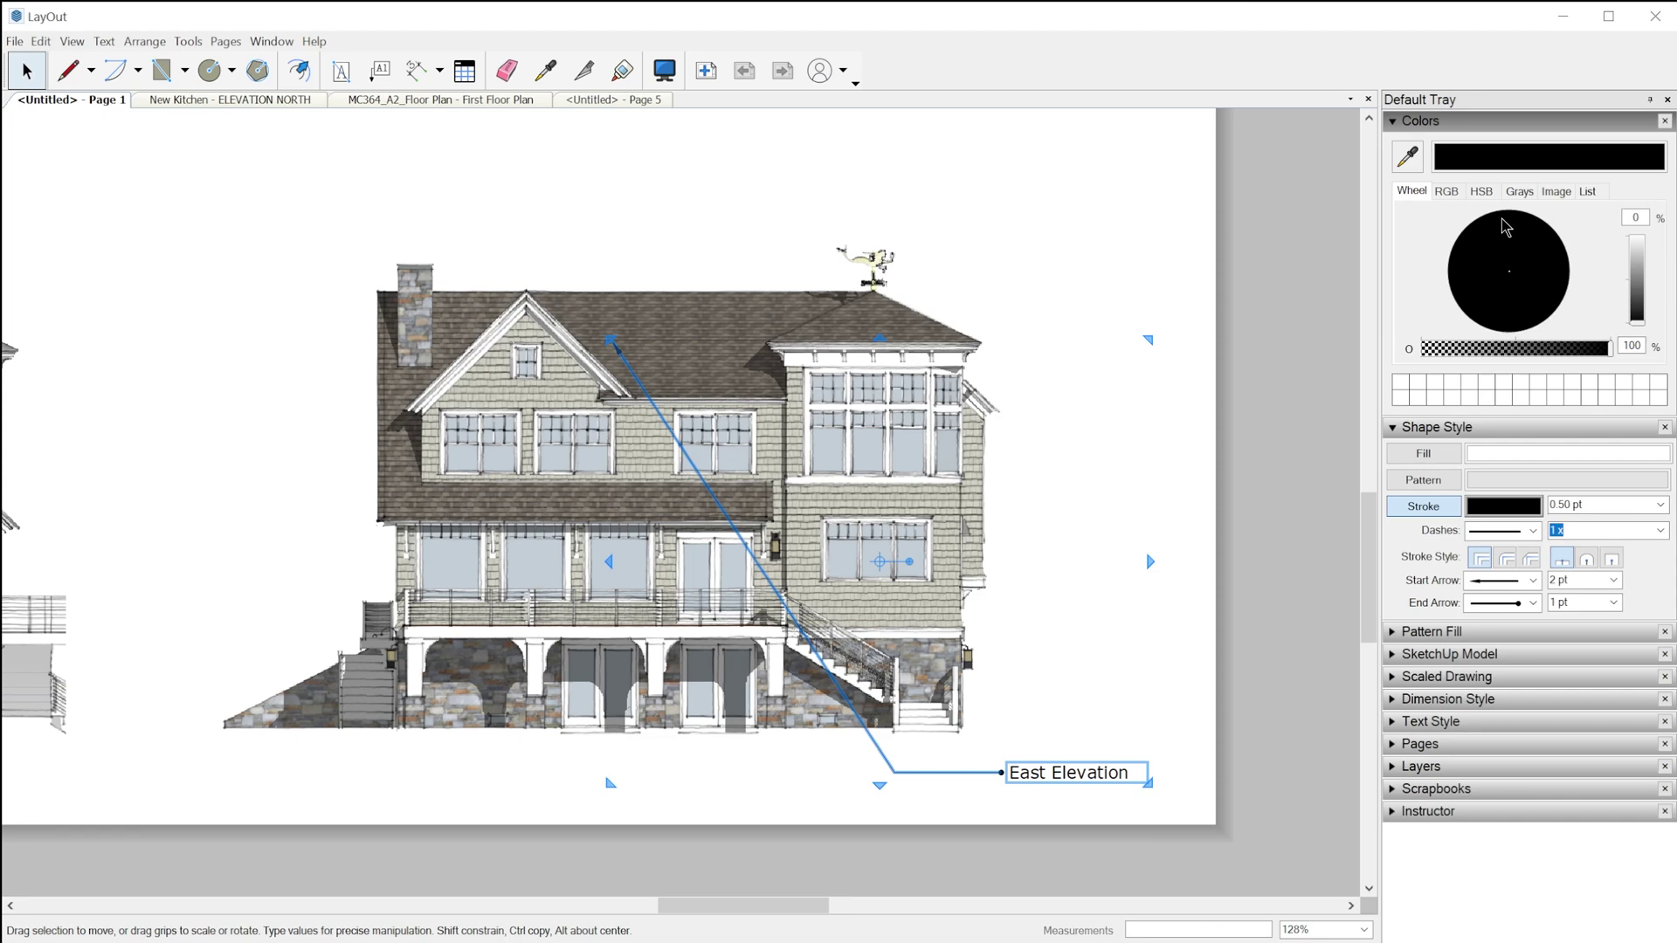
- Place a scene-description callout below the house elevation and open its group for editing
left_click(1421, 350)
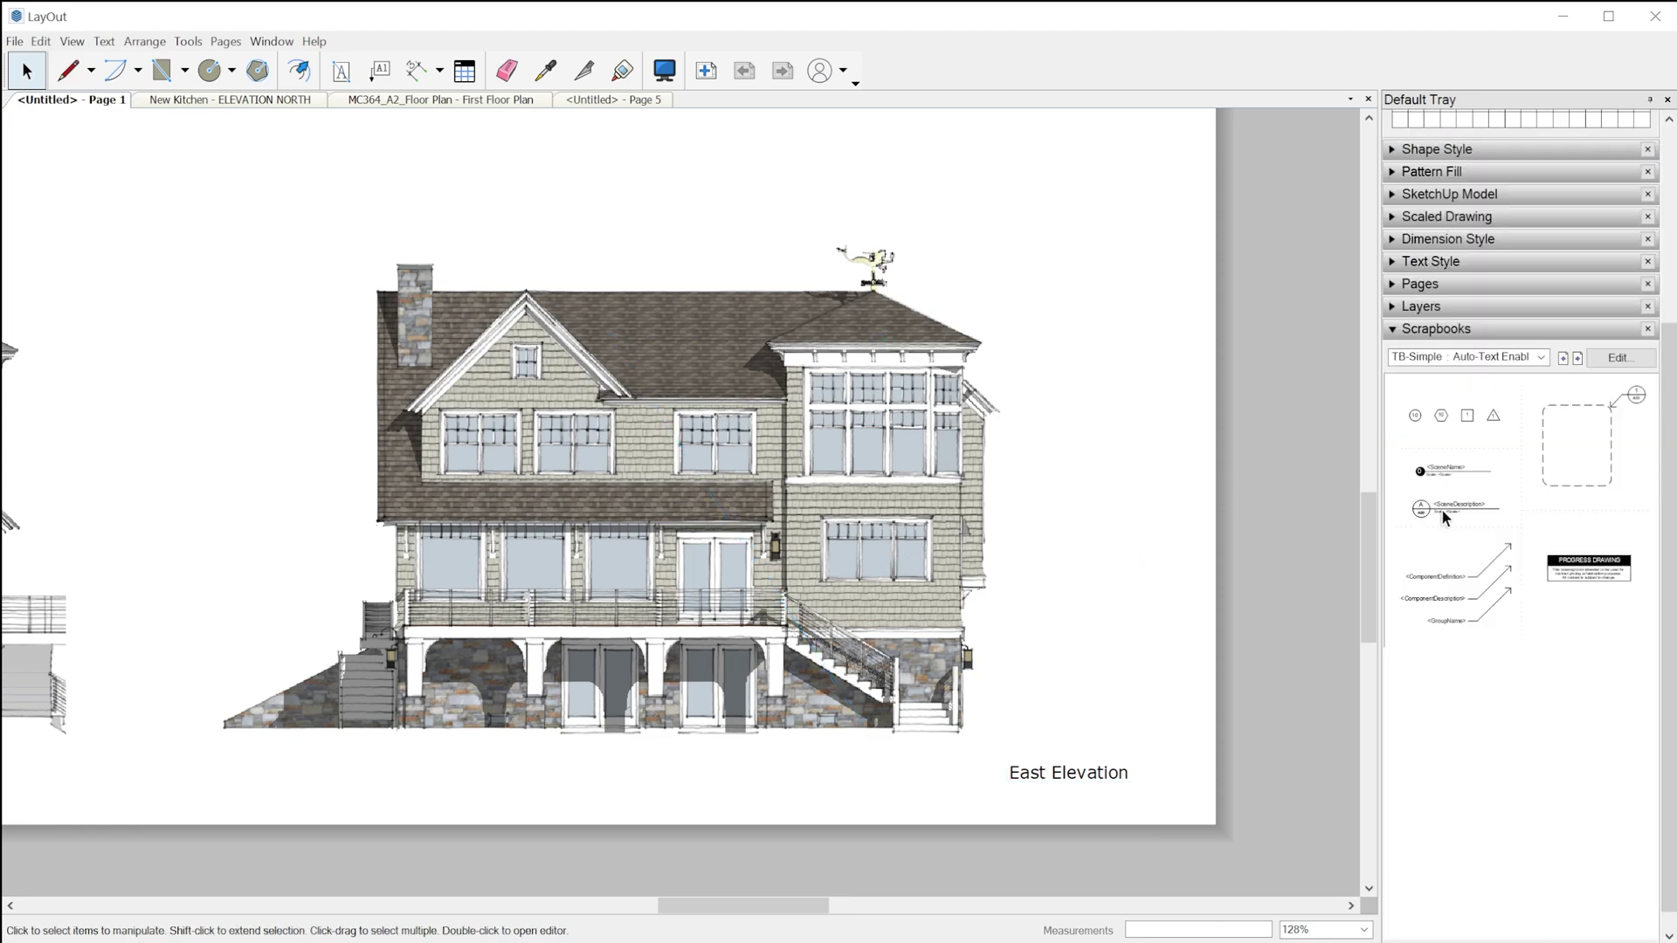
left_click(1422, 508)
left_click(814, 794)
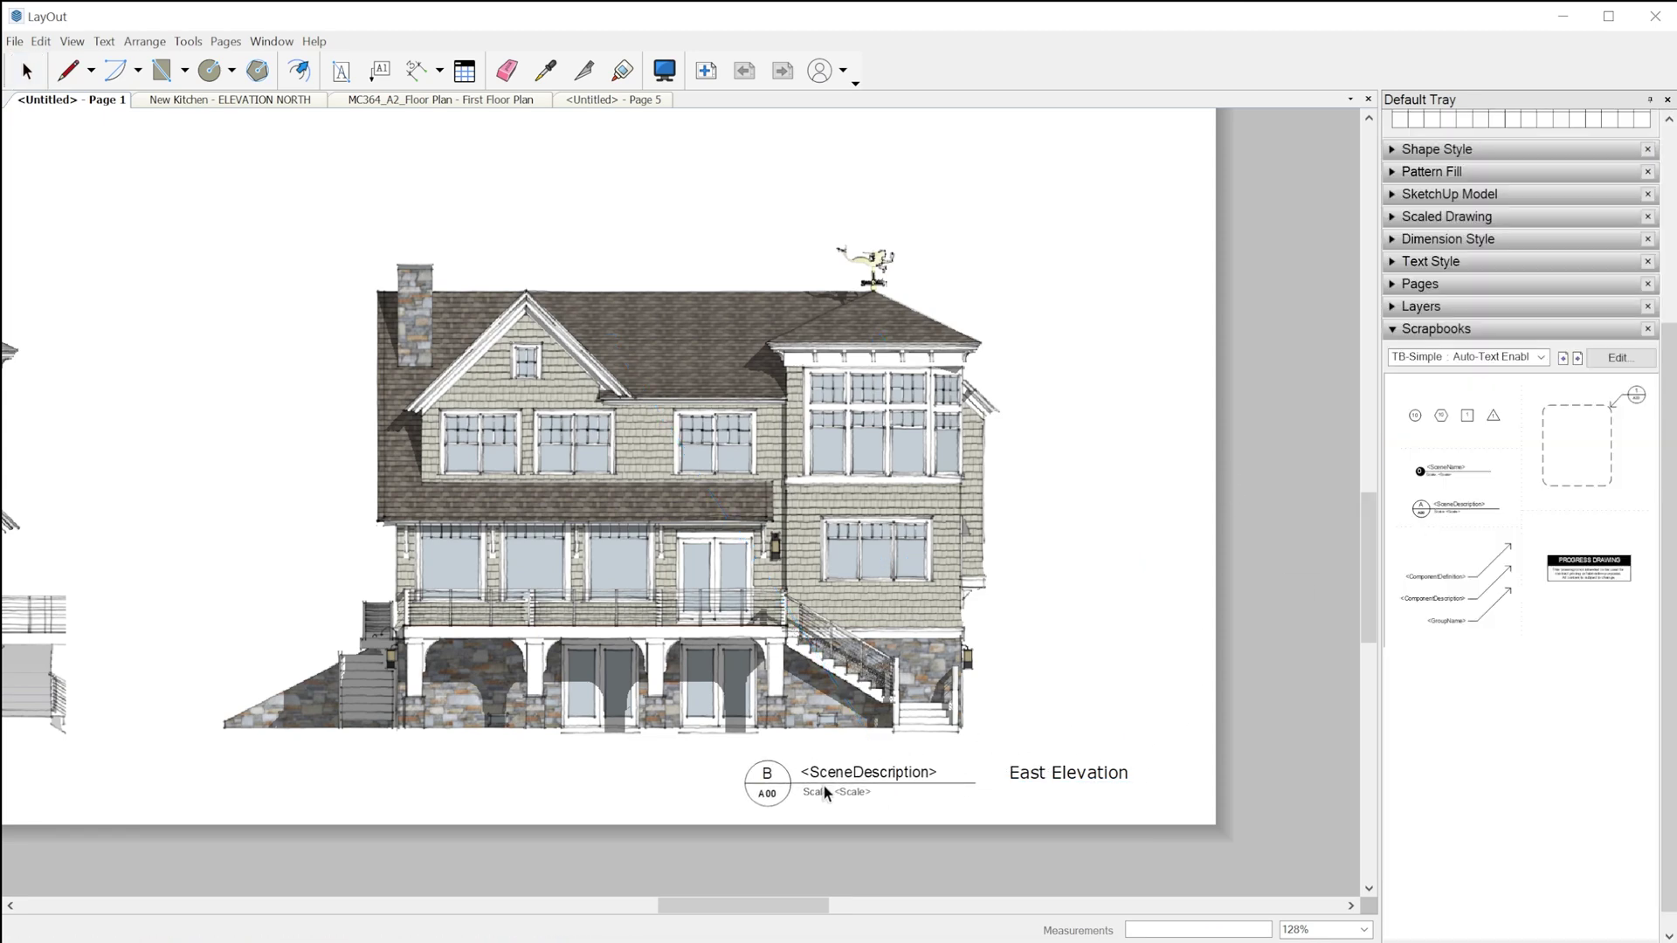
double_click(872, 770)
- Attach the Back Yard description and 1" = 10' scale label leaders to the house viewport
left_click(872, 769)
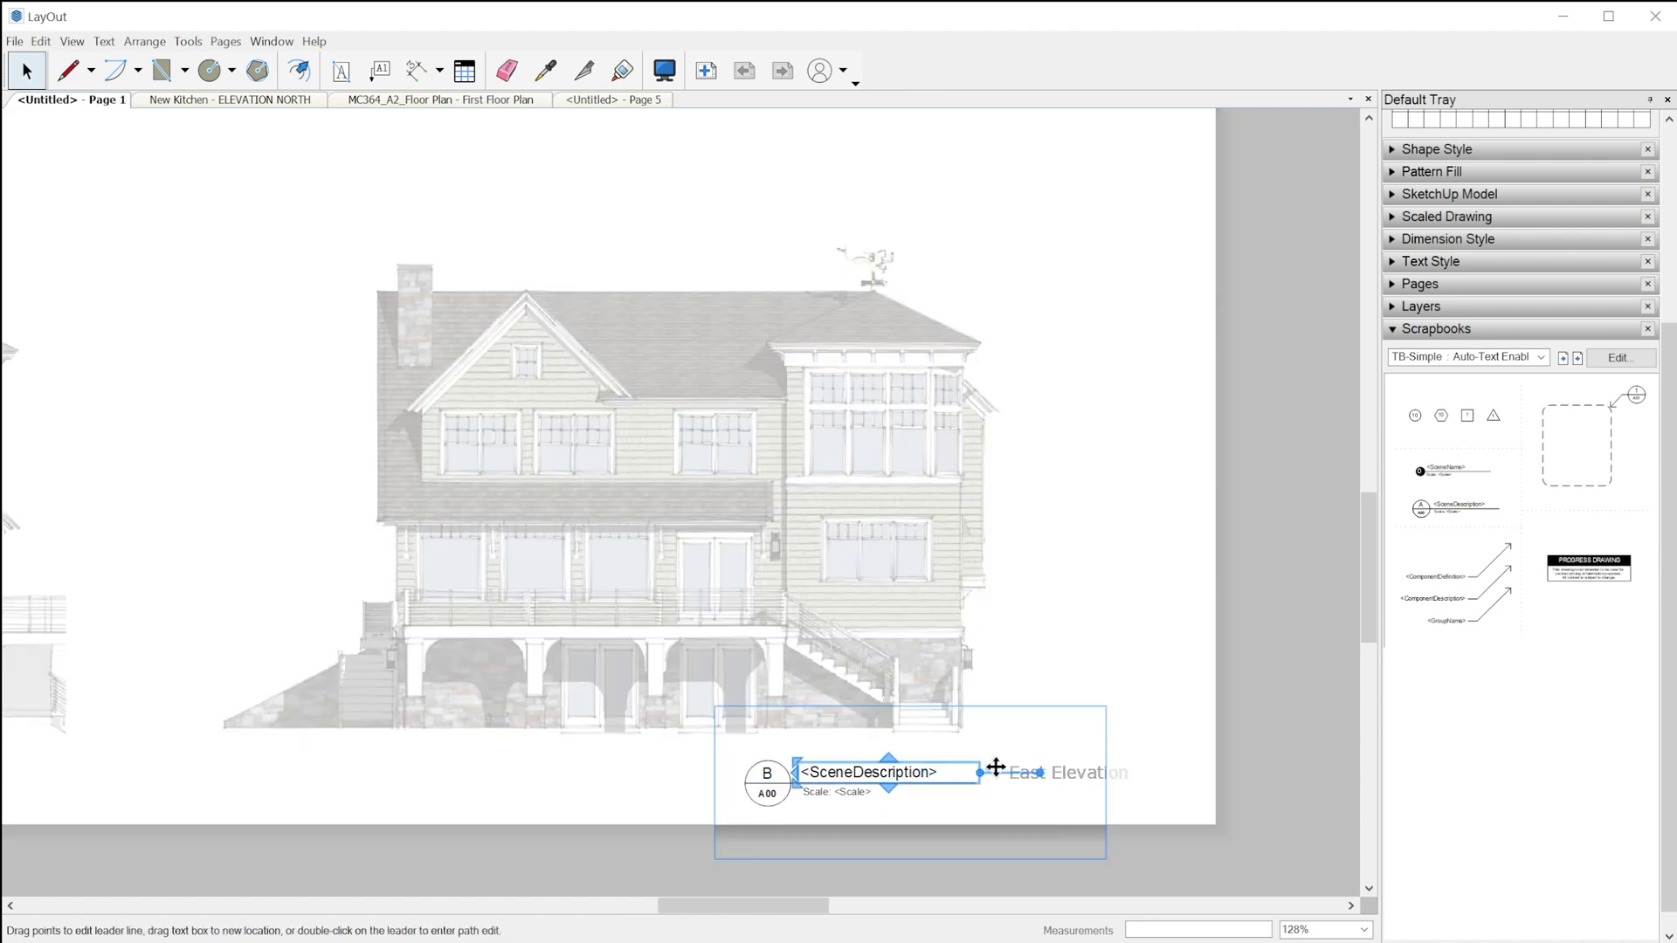
left_click_drag(976, 773, 843, 580)
left_click(861, 792)
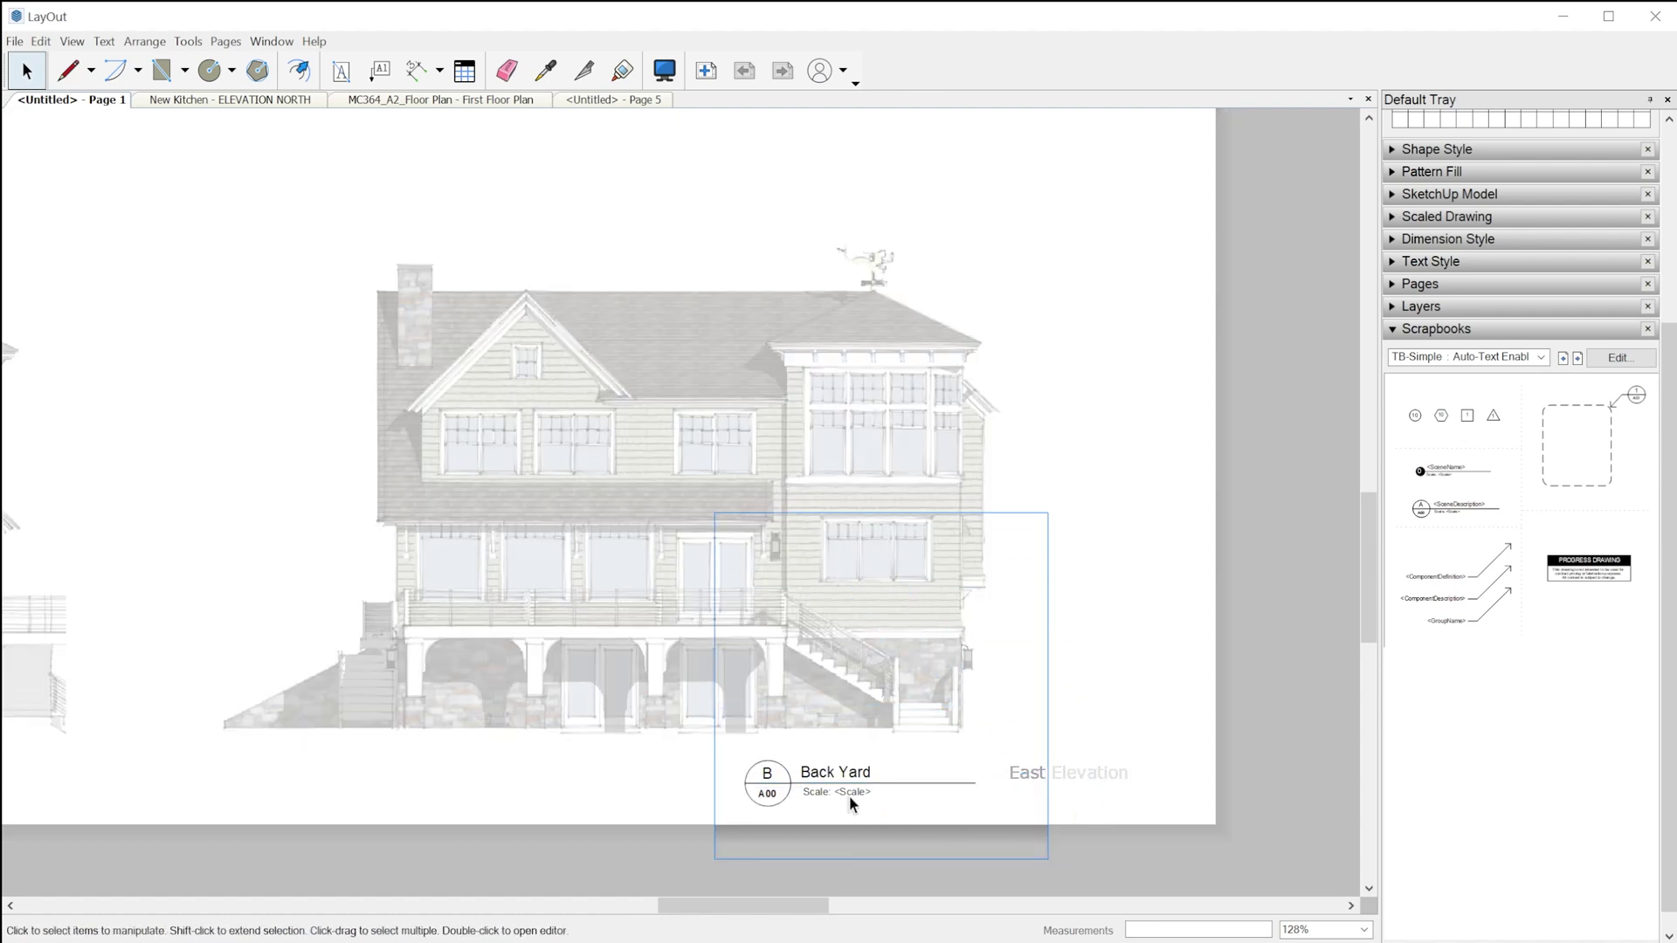
left_click_drag(968, 791, 798, 666)
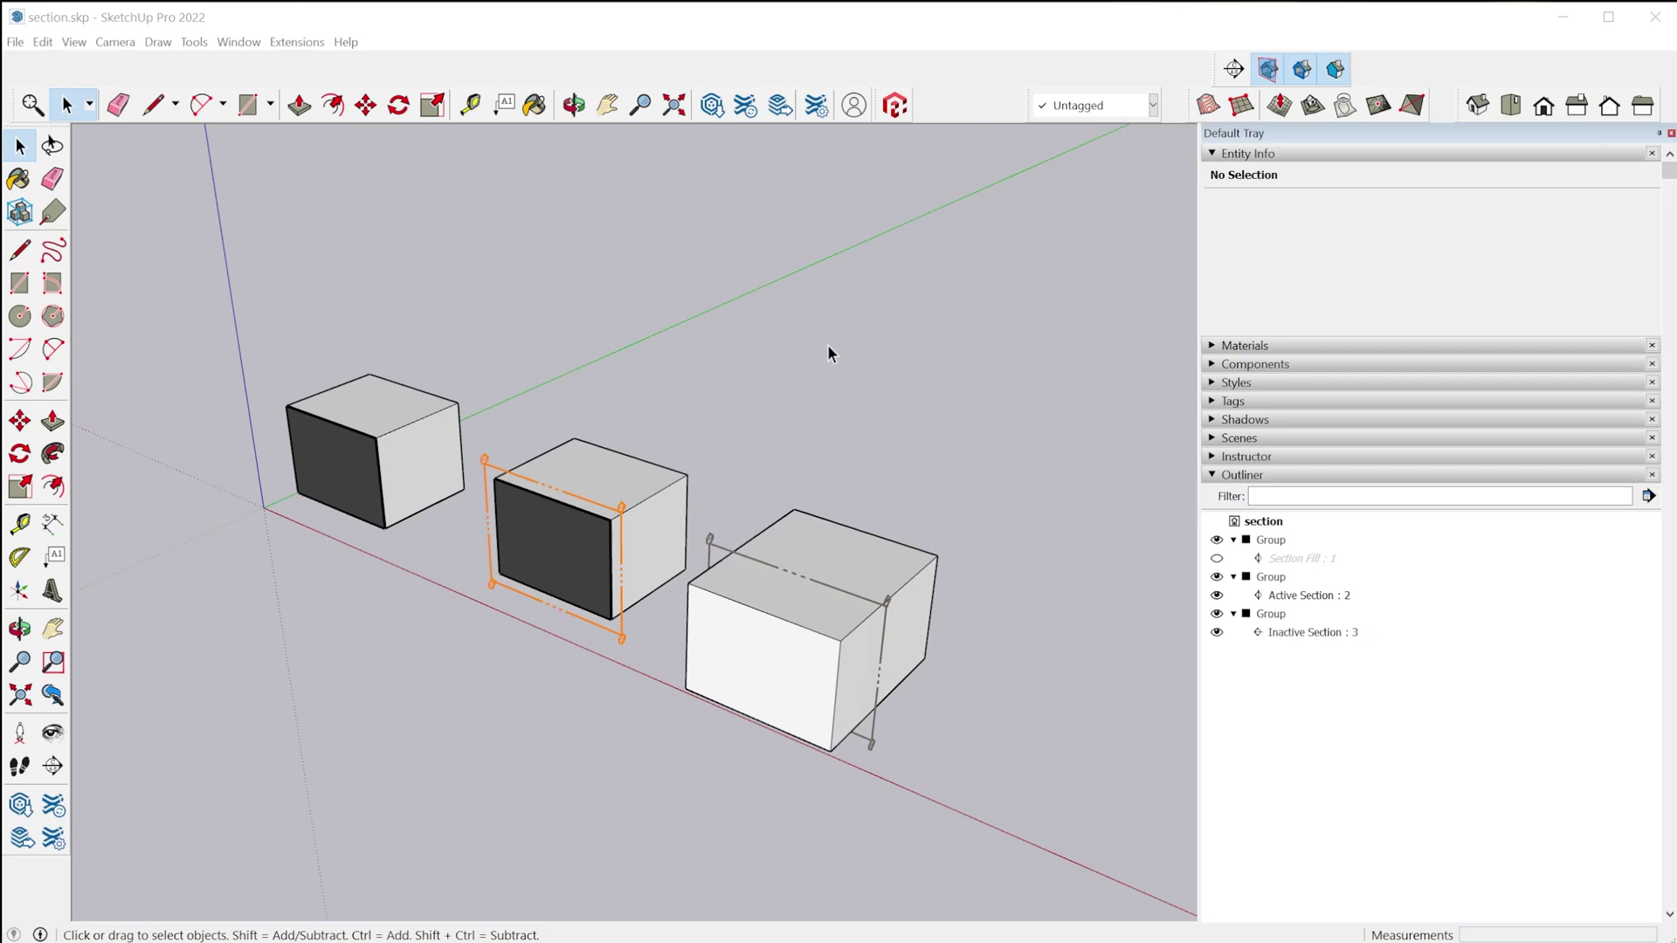
scroll(459, 517, "up", 3)
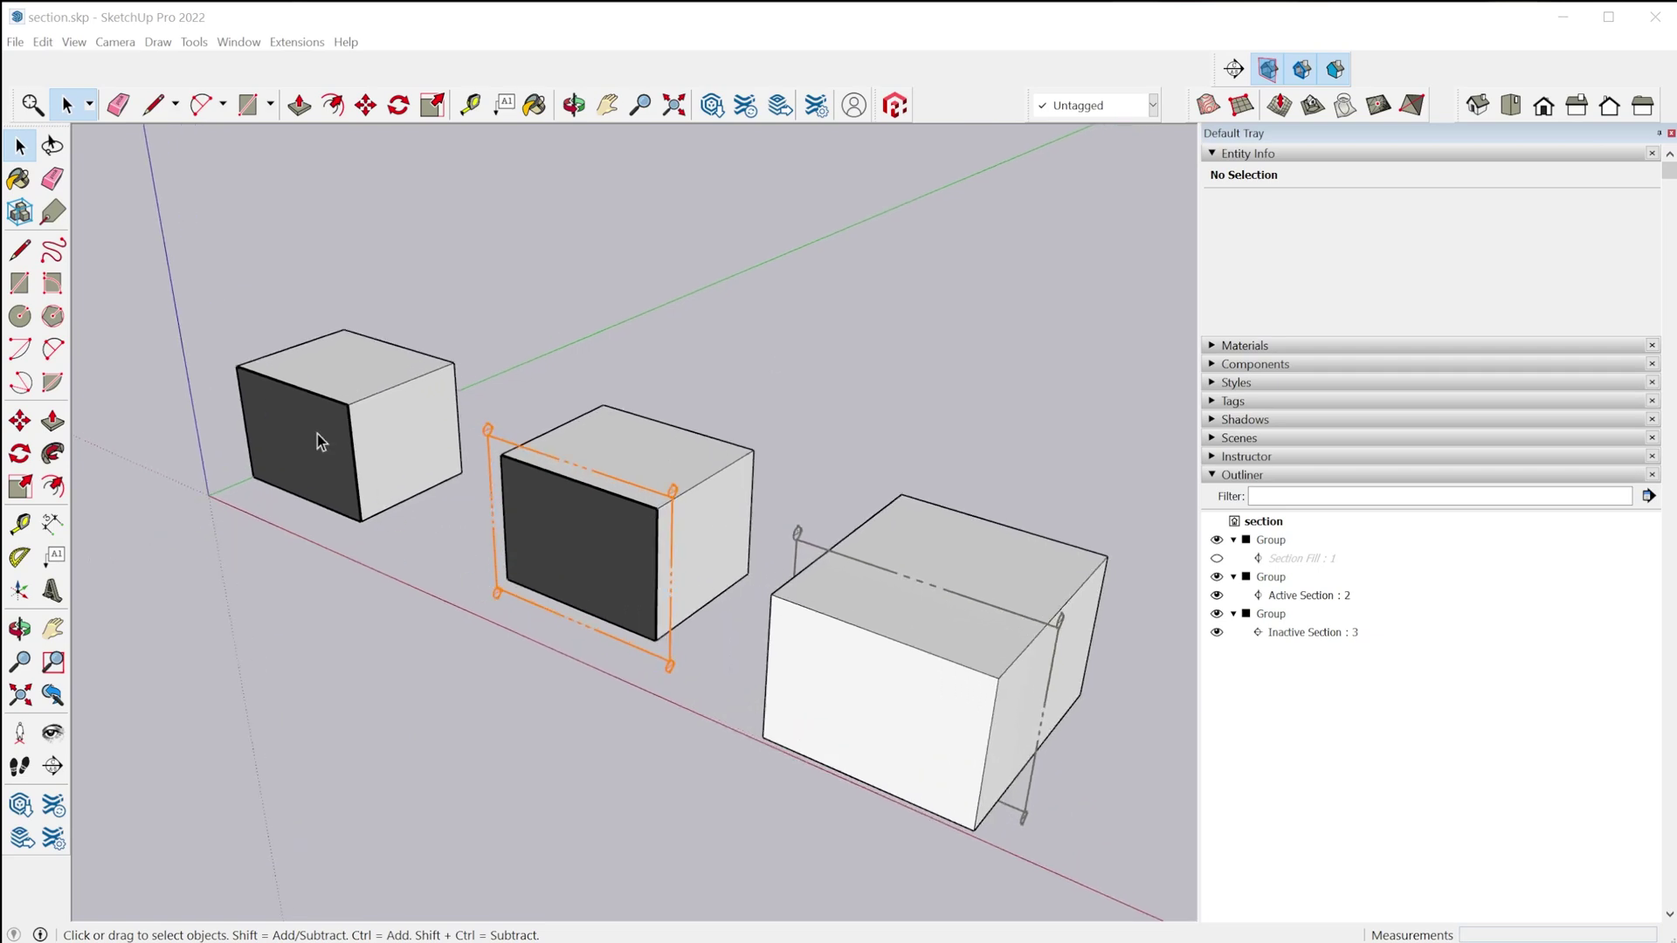
left_click(291, 402)
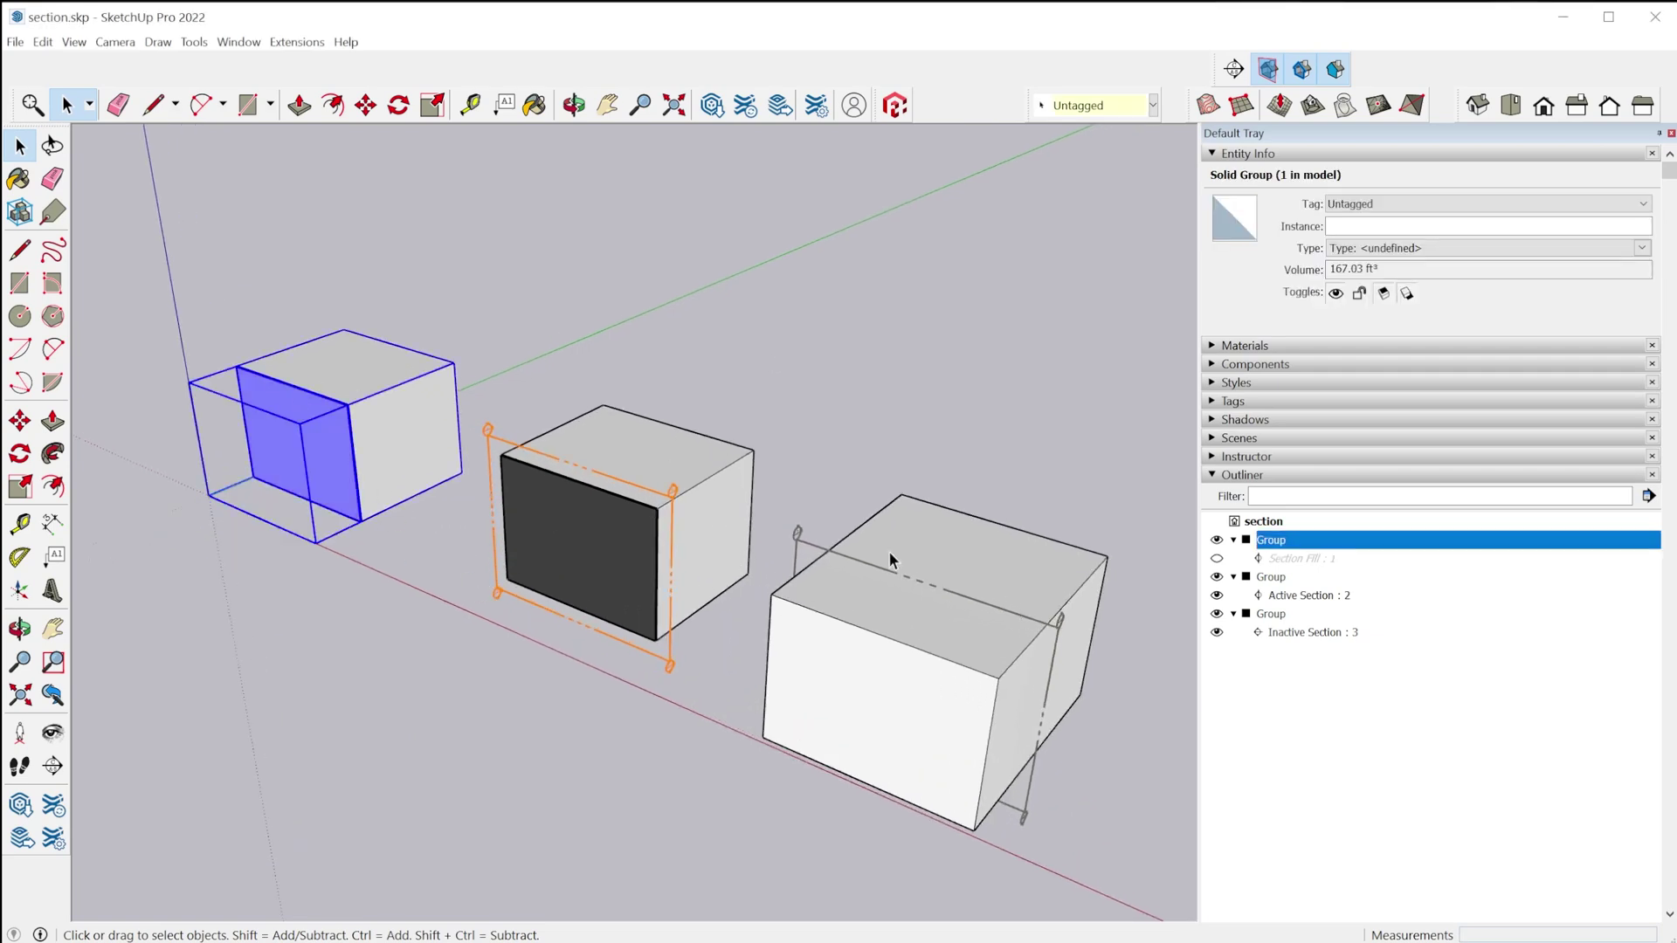
left_click(1284, 560)
left_click(1217, 558)
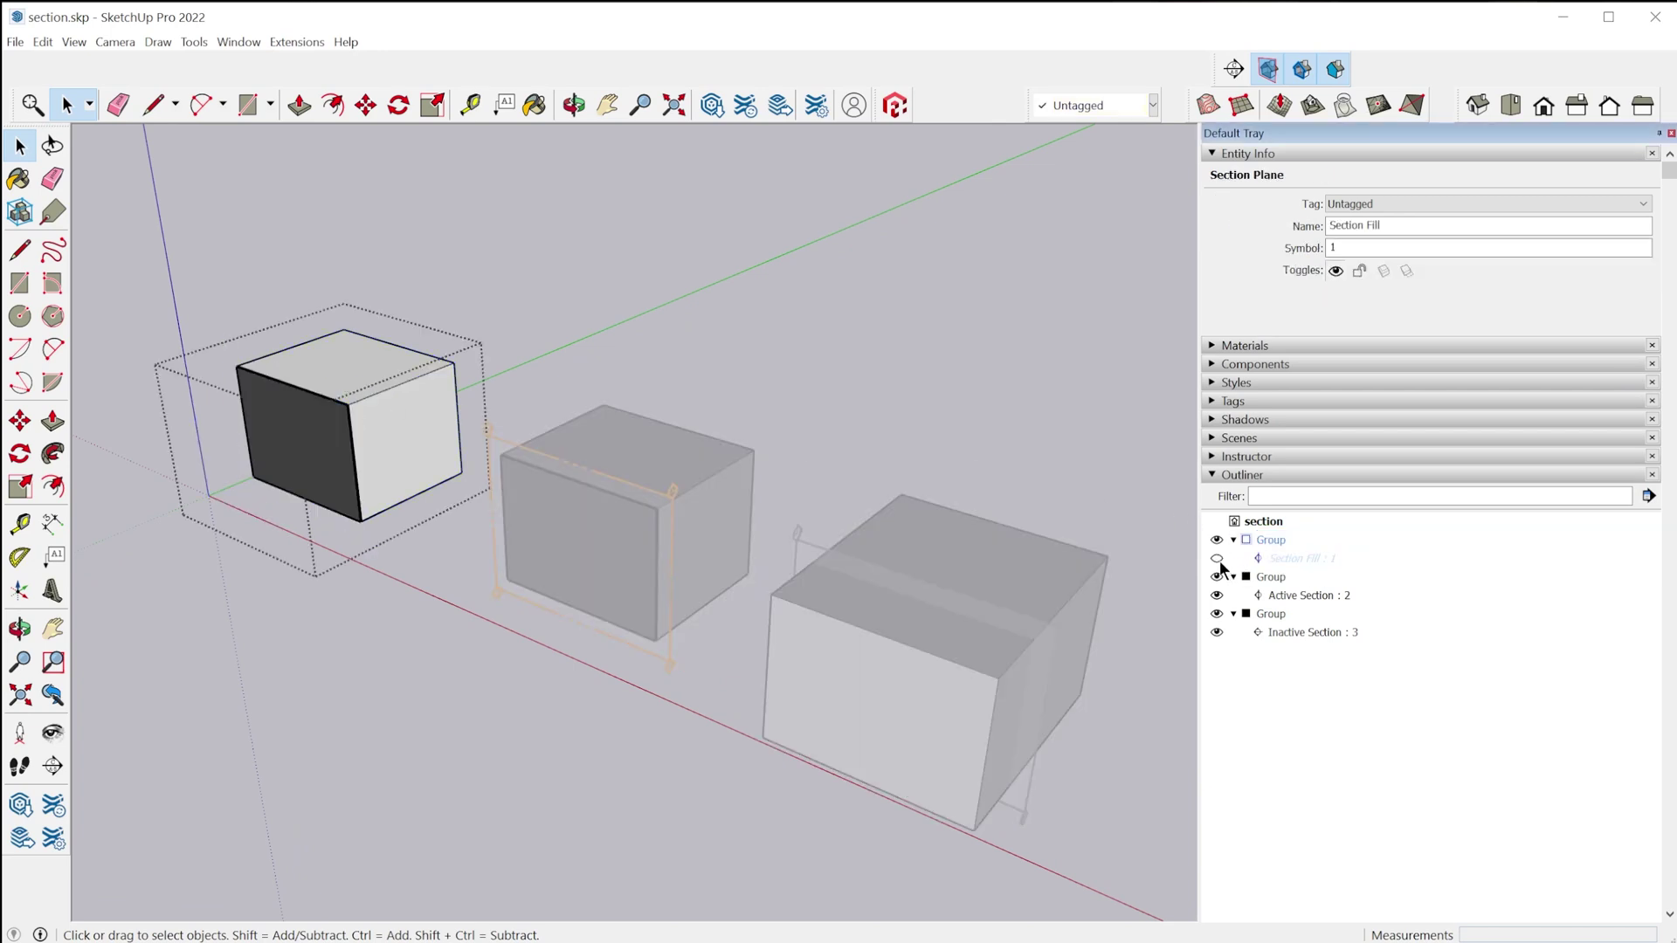
scroll(260, 417, "up", 5)
middle_click_drag(329, 473, 568, 397)
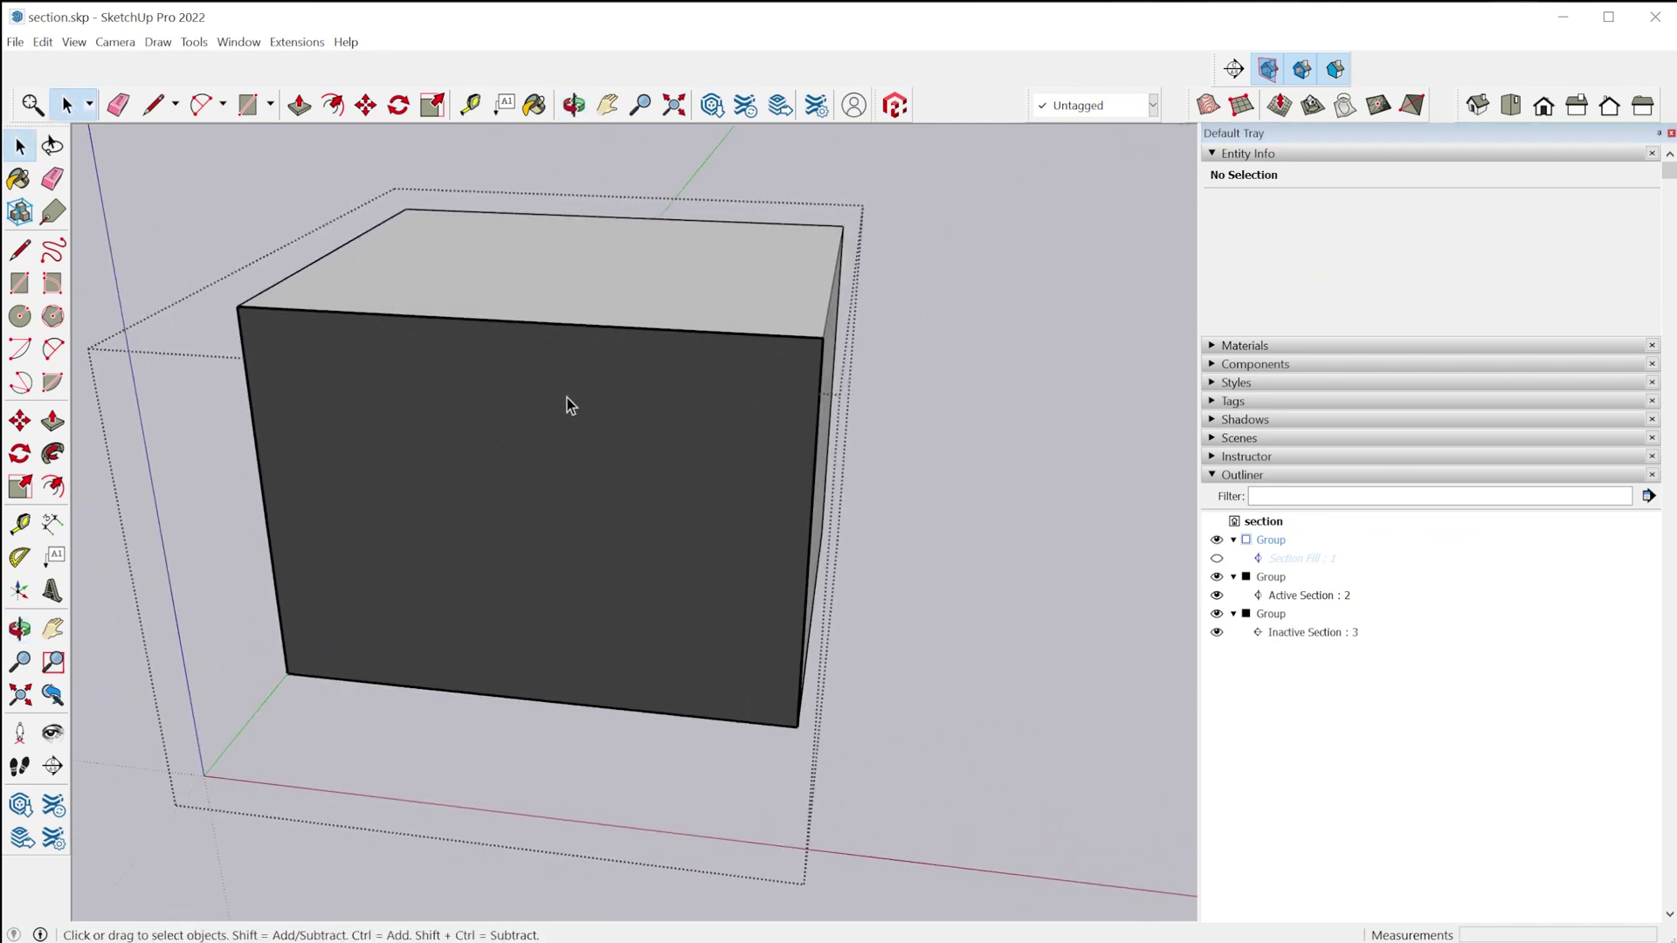
left_click(1334, 70)
left_click(1334, 70)
middle_click_drag(524, 489, 404, 486)
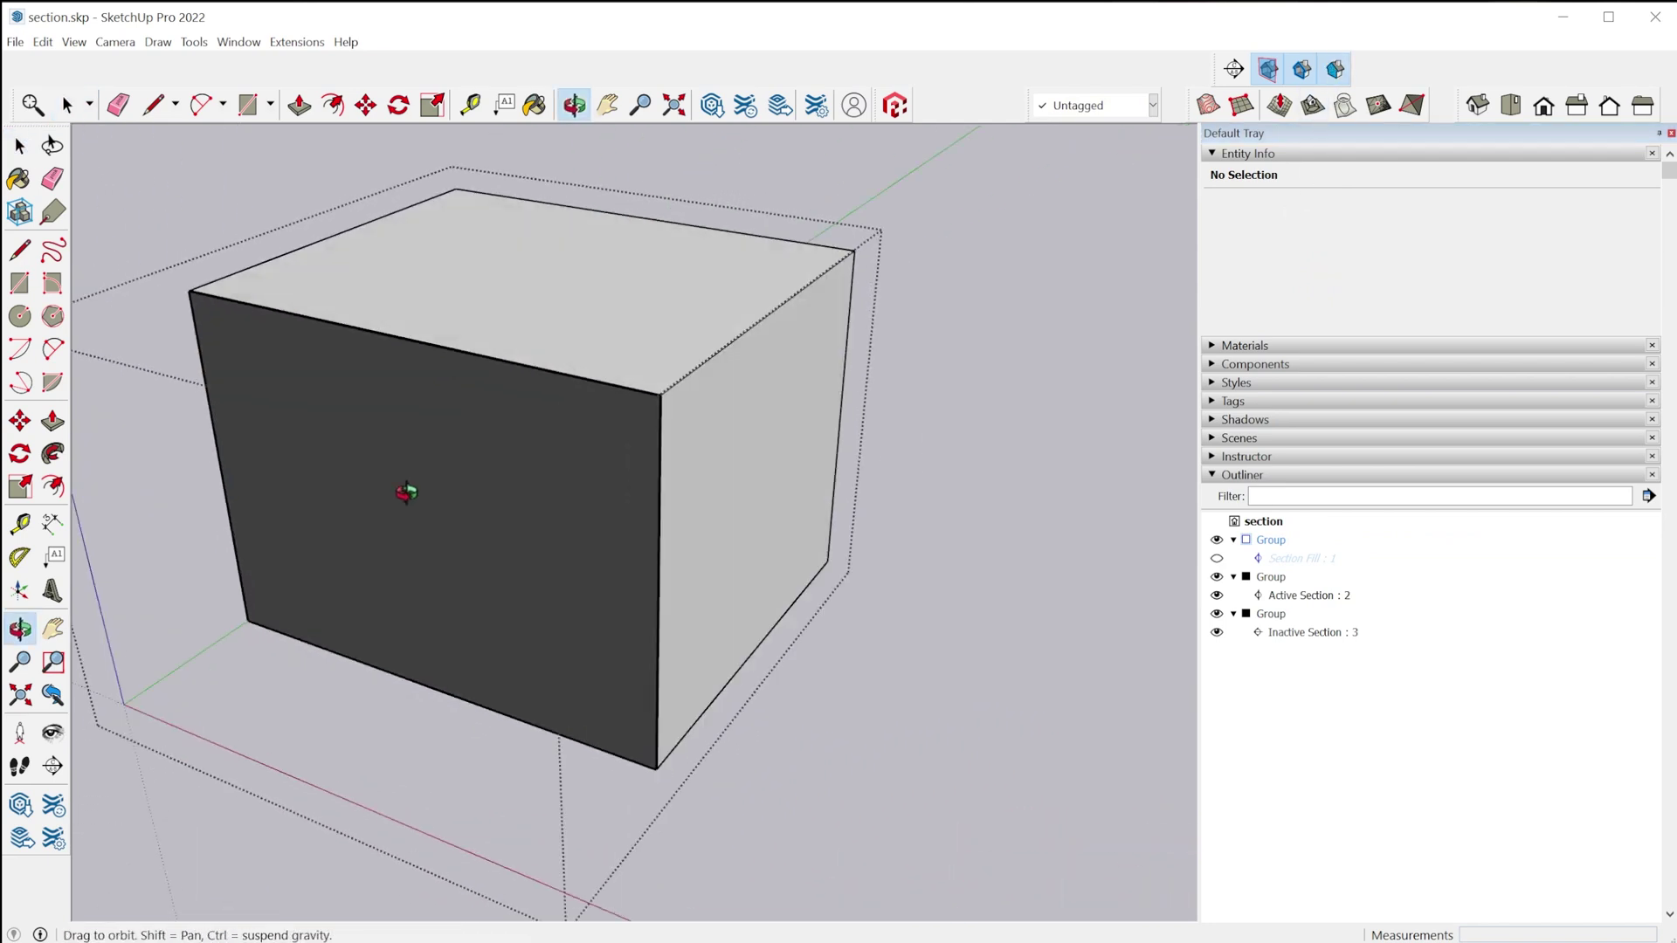
scroll(330, 430, "down", 3)
scroll(719, 344, "down", 2)
scroll(778, 471, "down", 3)
left_click(799, 523)
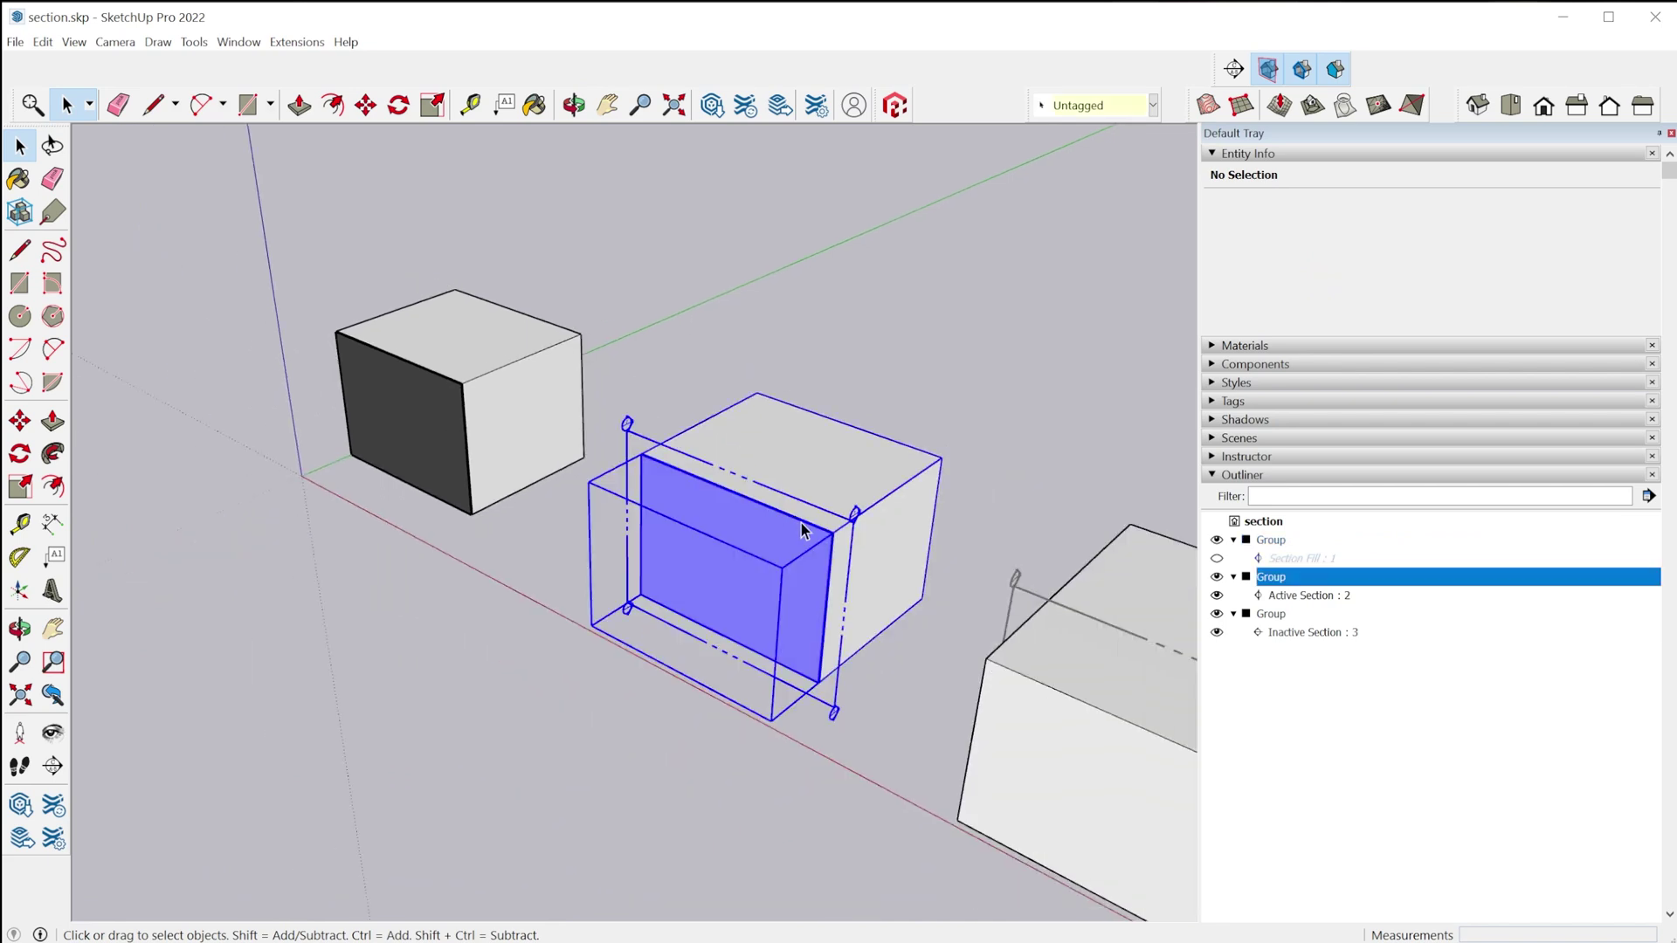
scroll(878, 589, "up", 2)
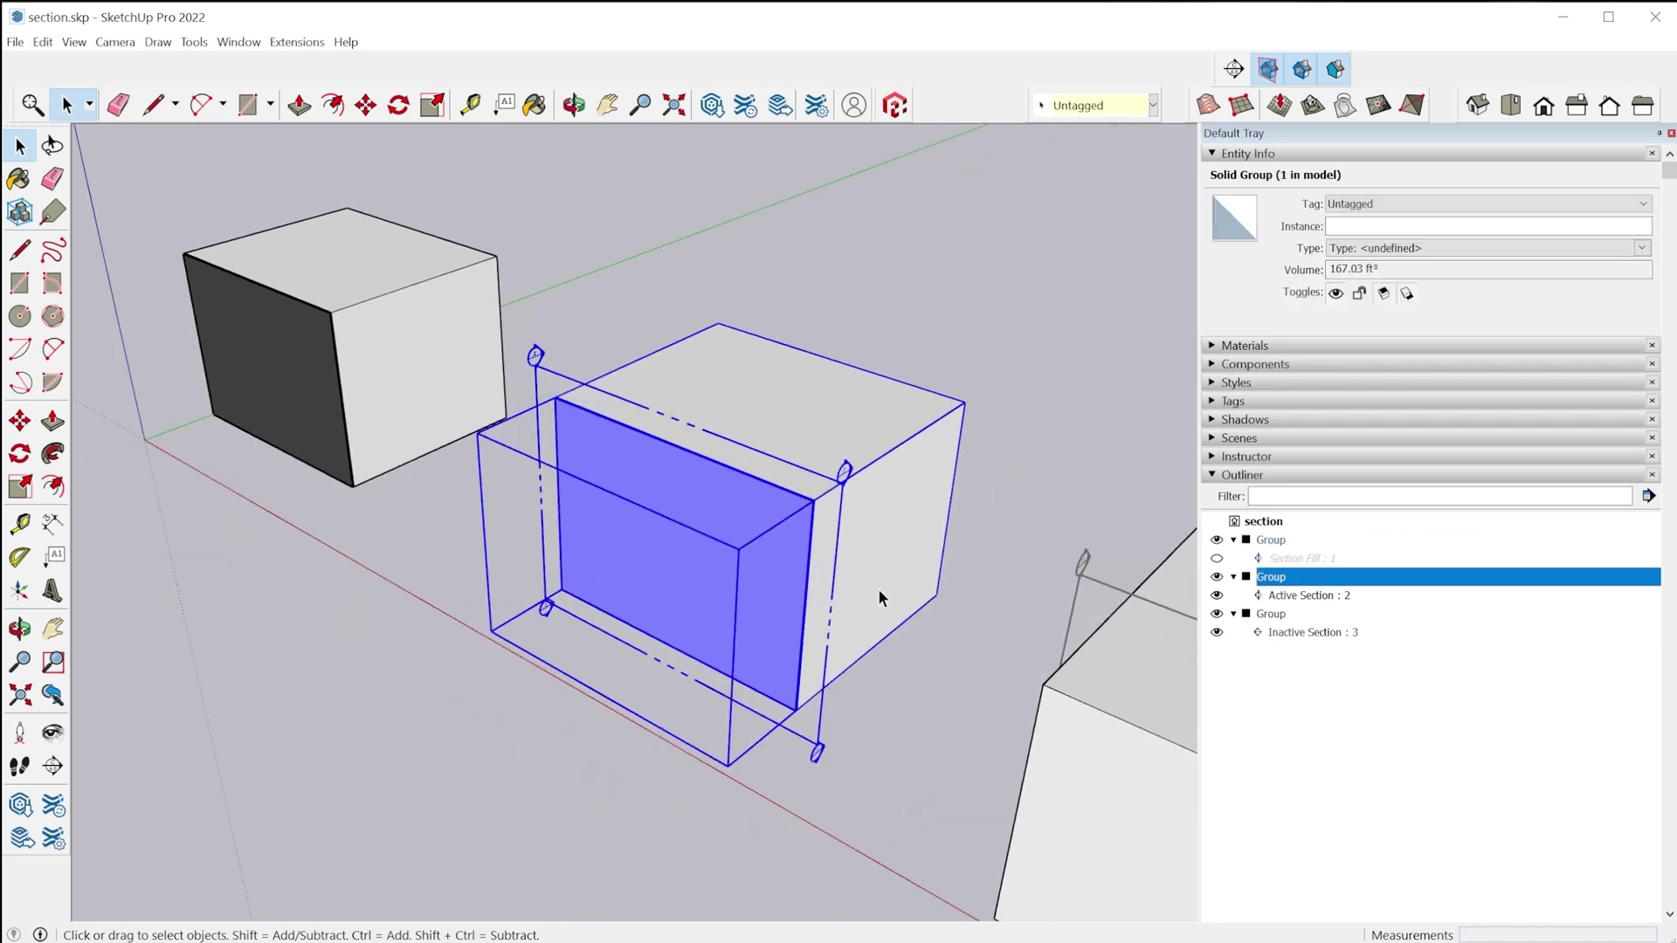
left_click(1326, 595)
scroll(439, 433, "down", 3)
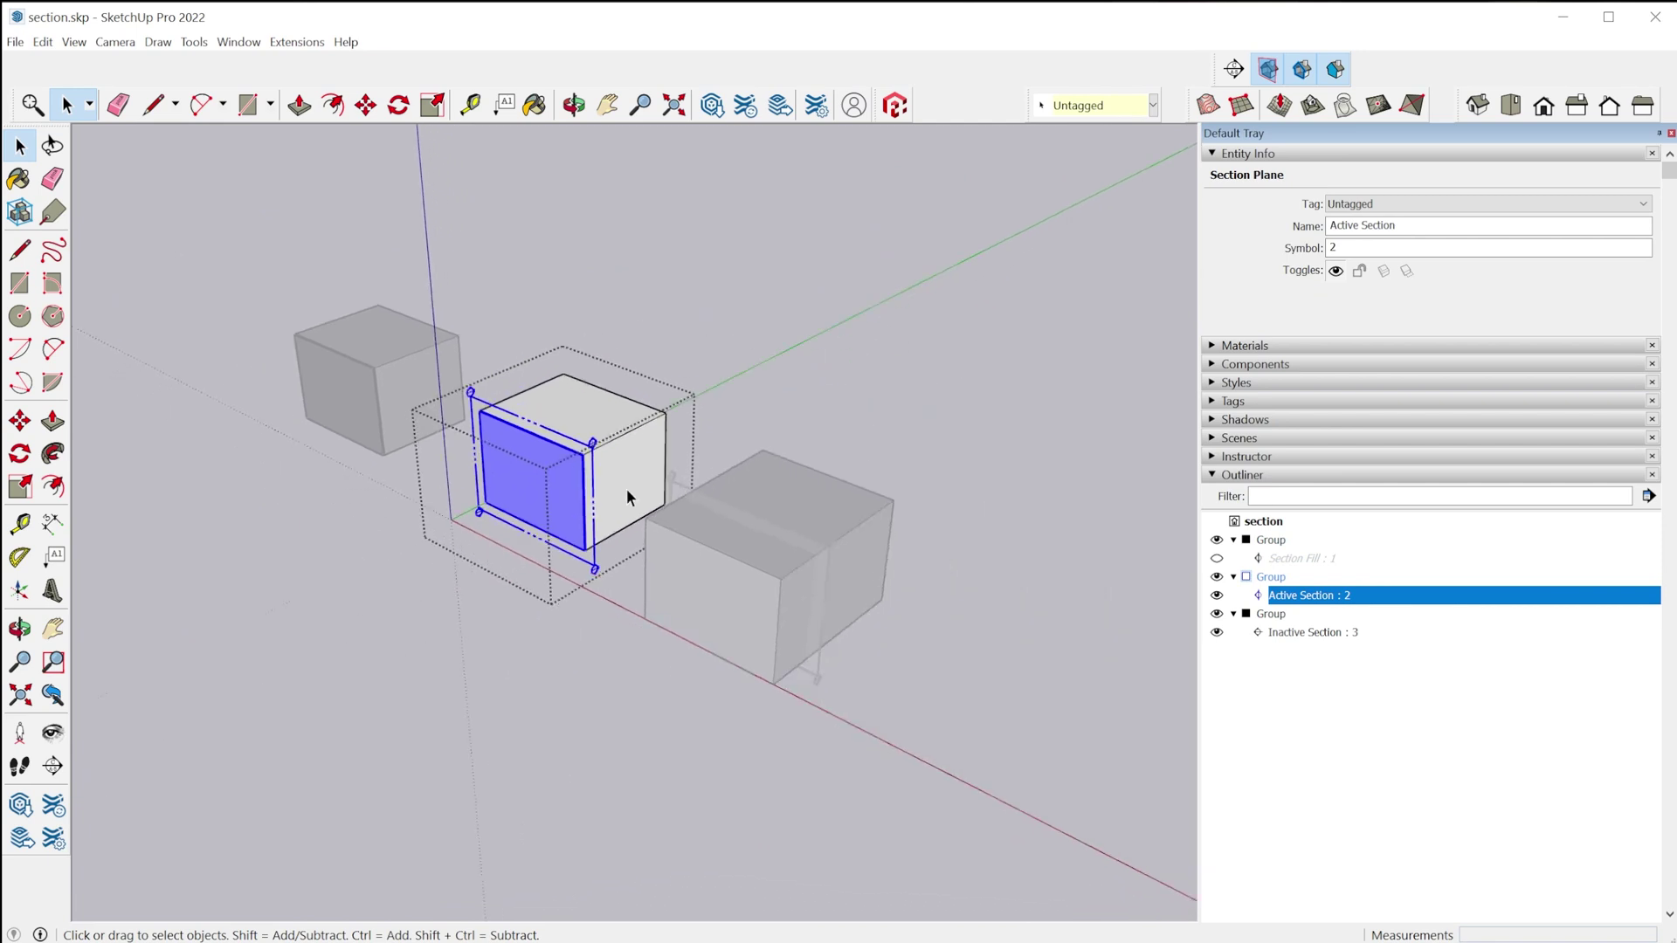
scroll(809, 599, "up", 2)
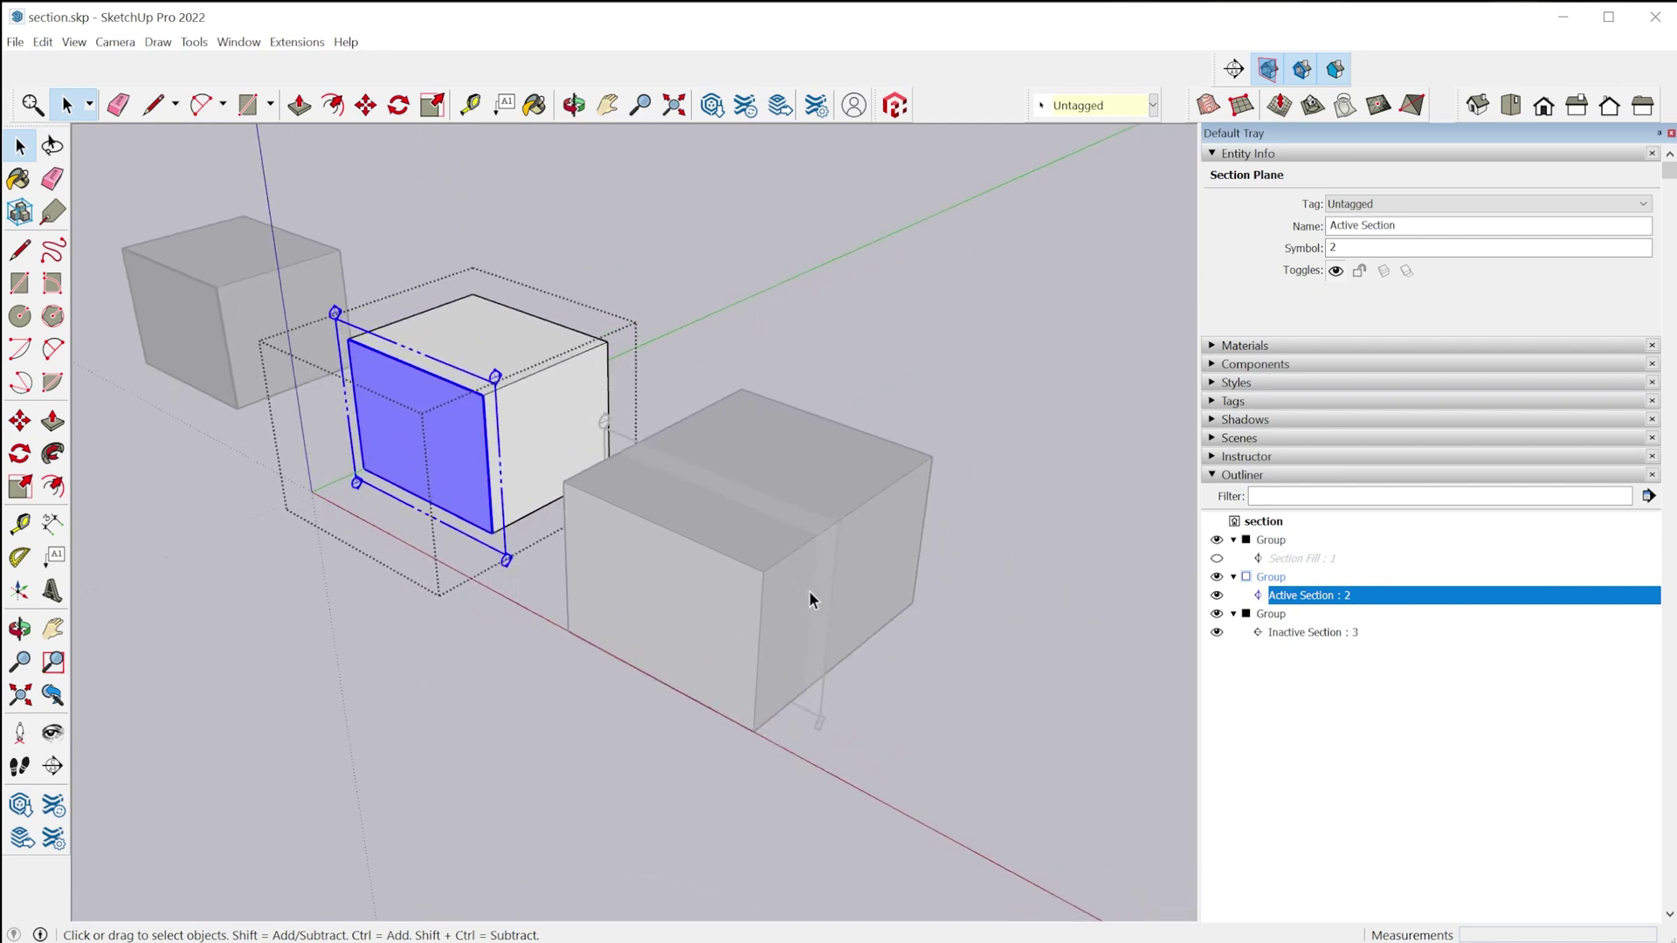
left_click(837, 512)
left_click(840, 509)
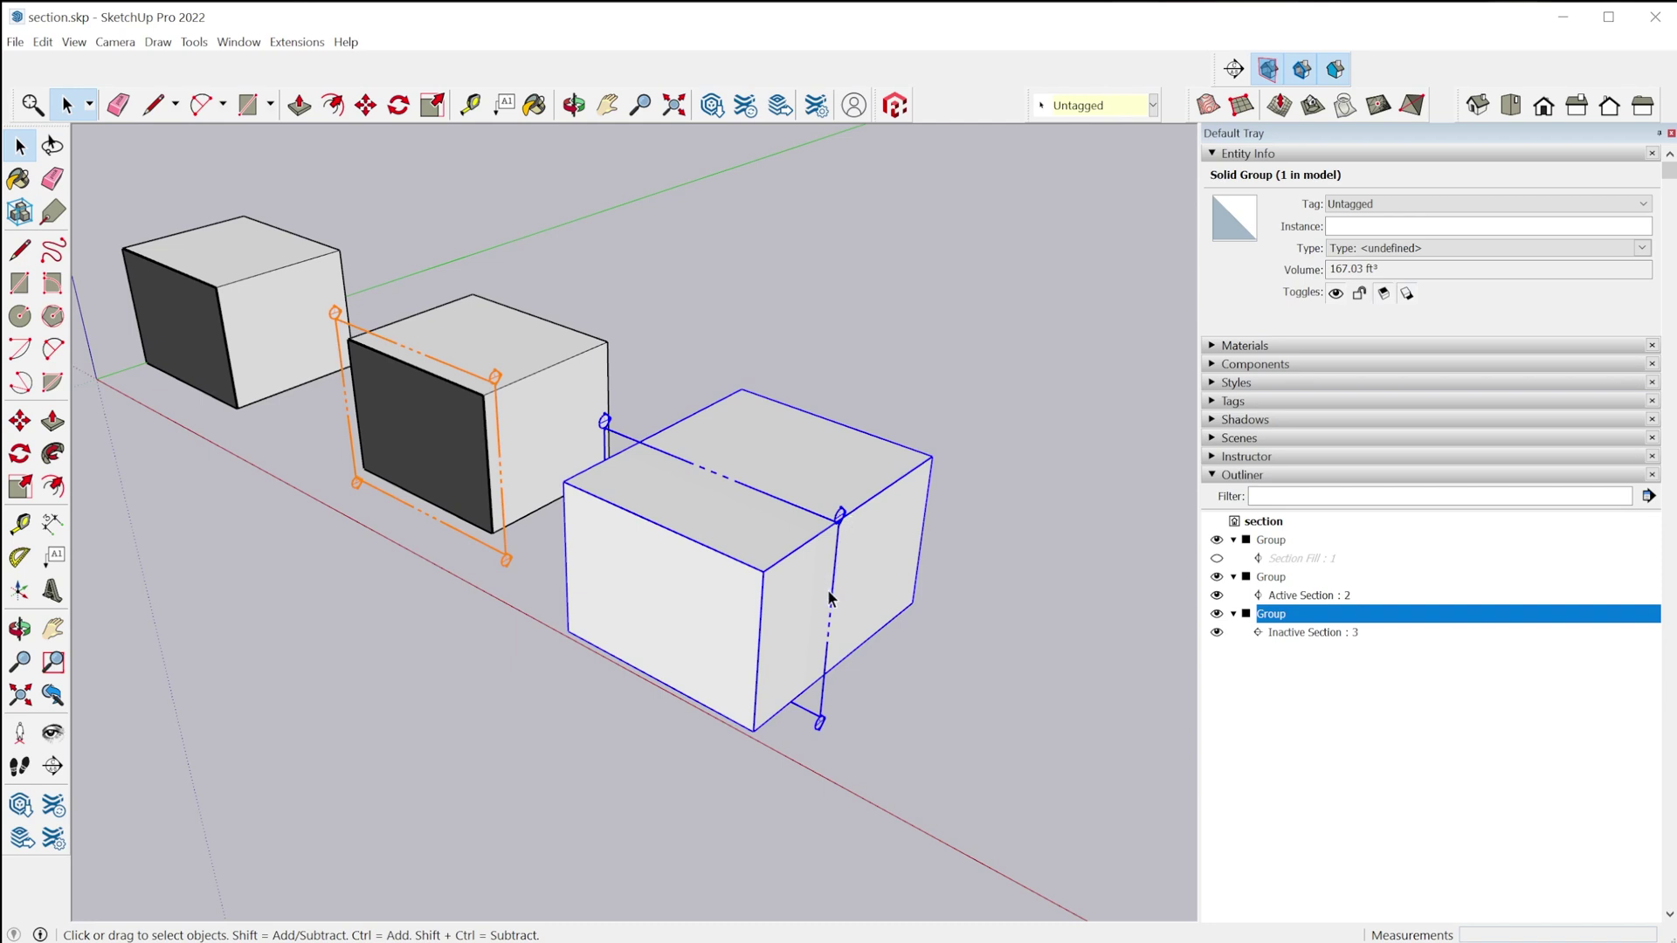
scroll(886, 628, "down", 3)
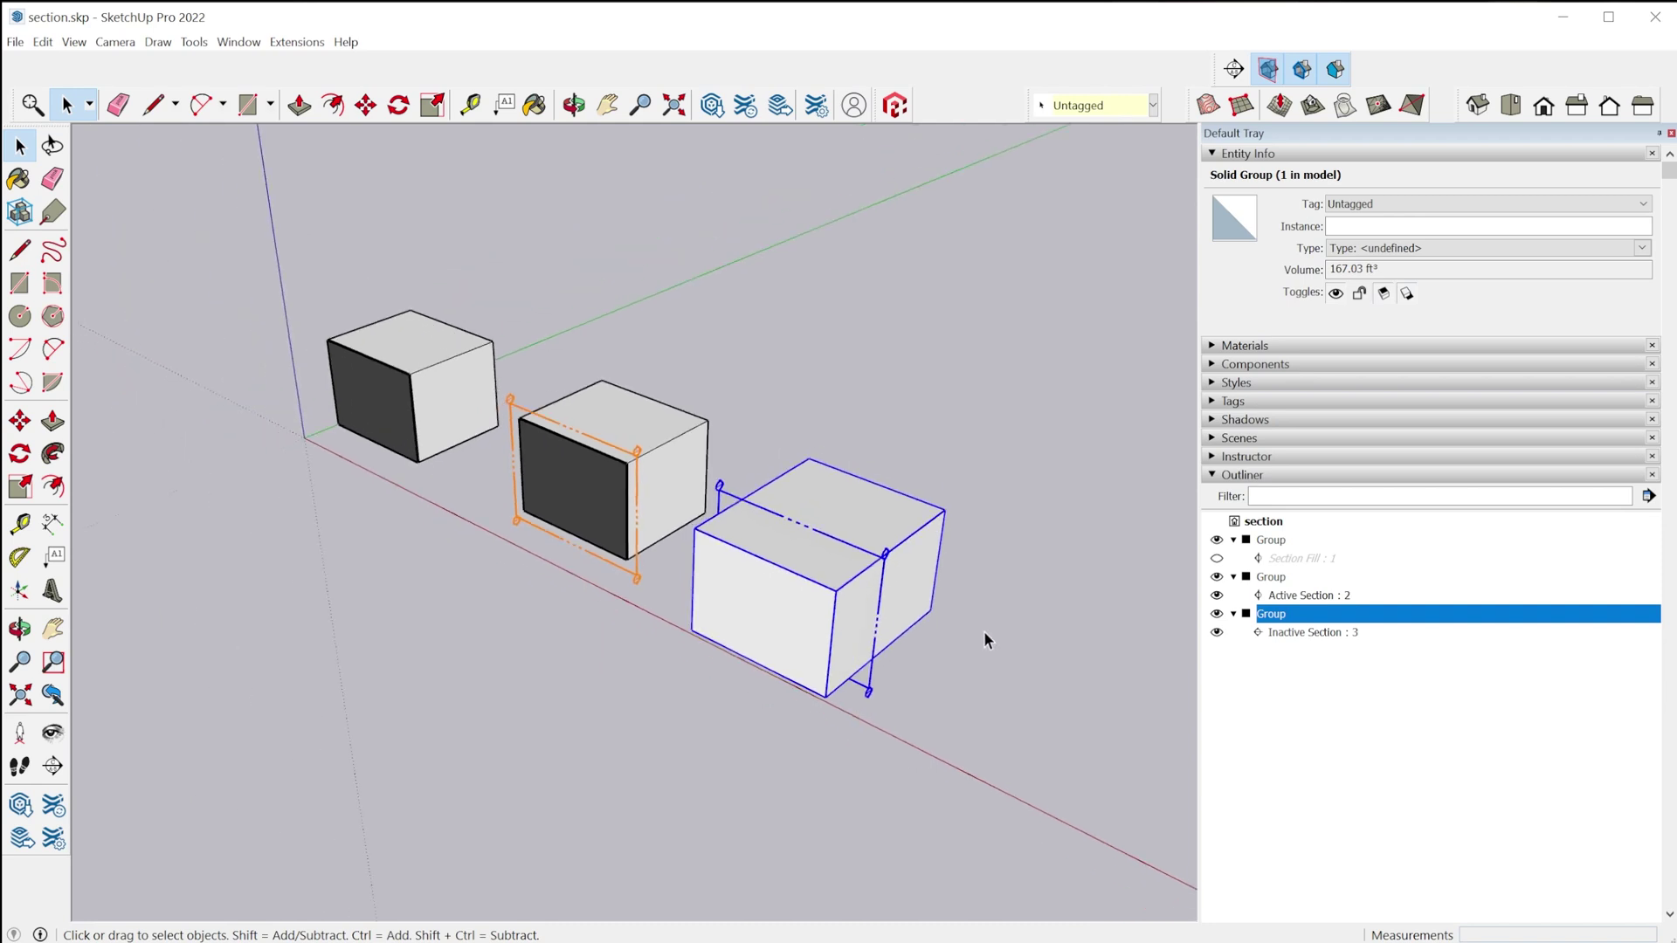
left_click(984, 631)
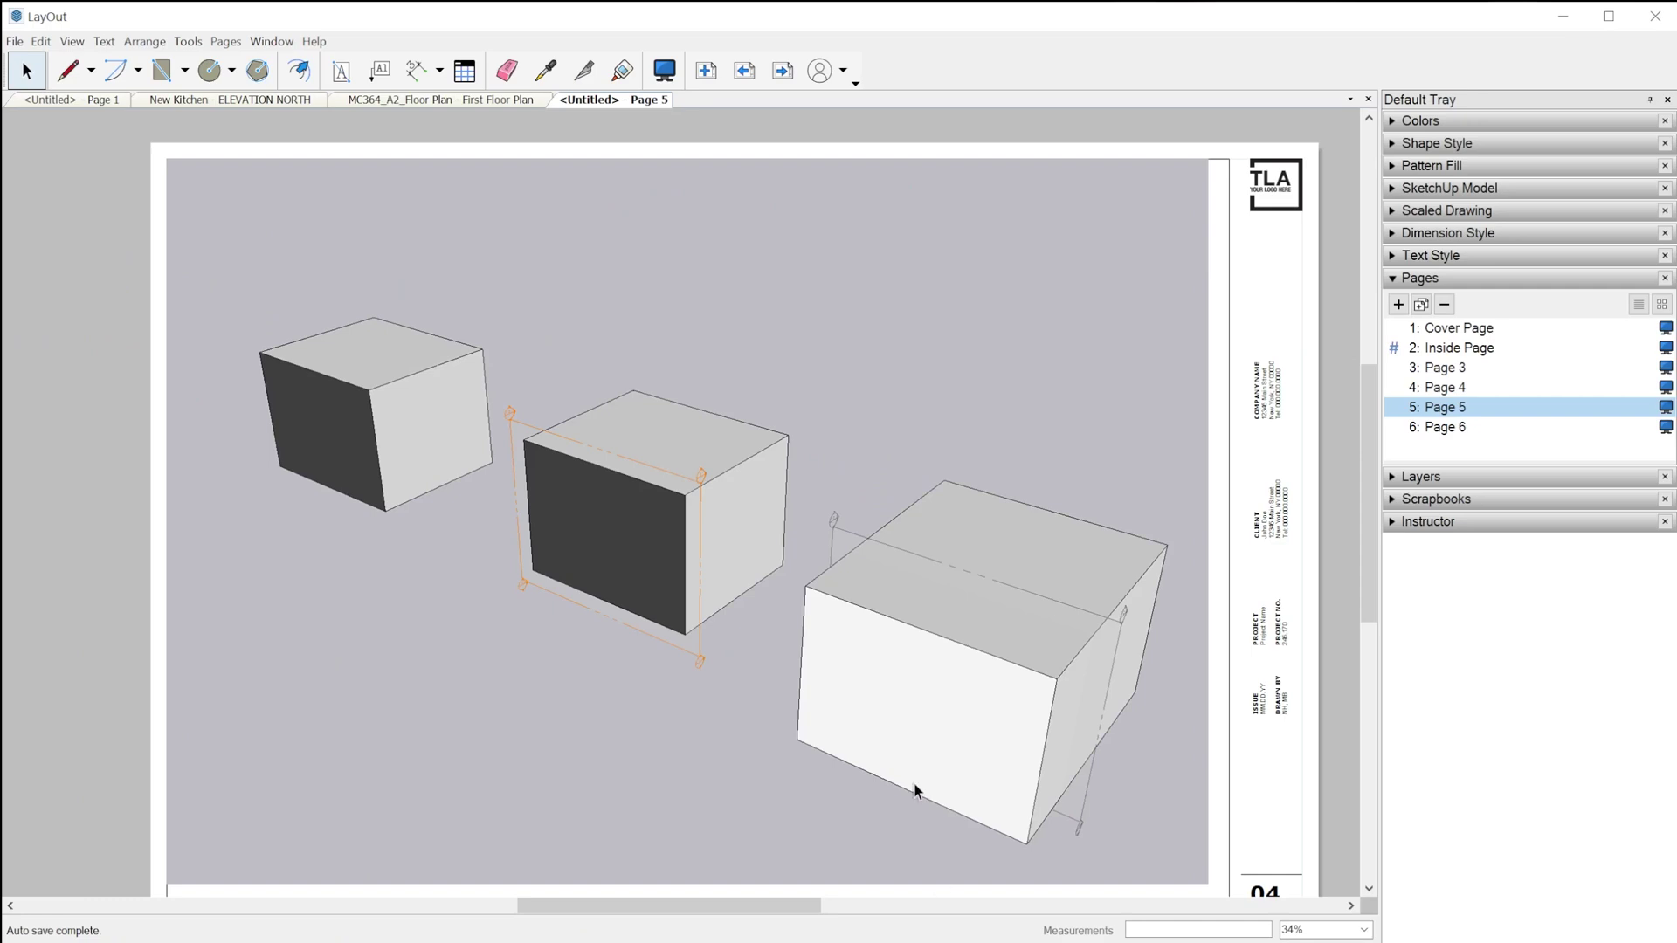
- Add a leader label on the left box showing its section plane name, Section Fill
left_click(379, 70)
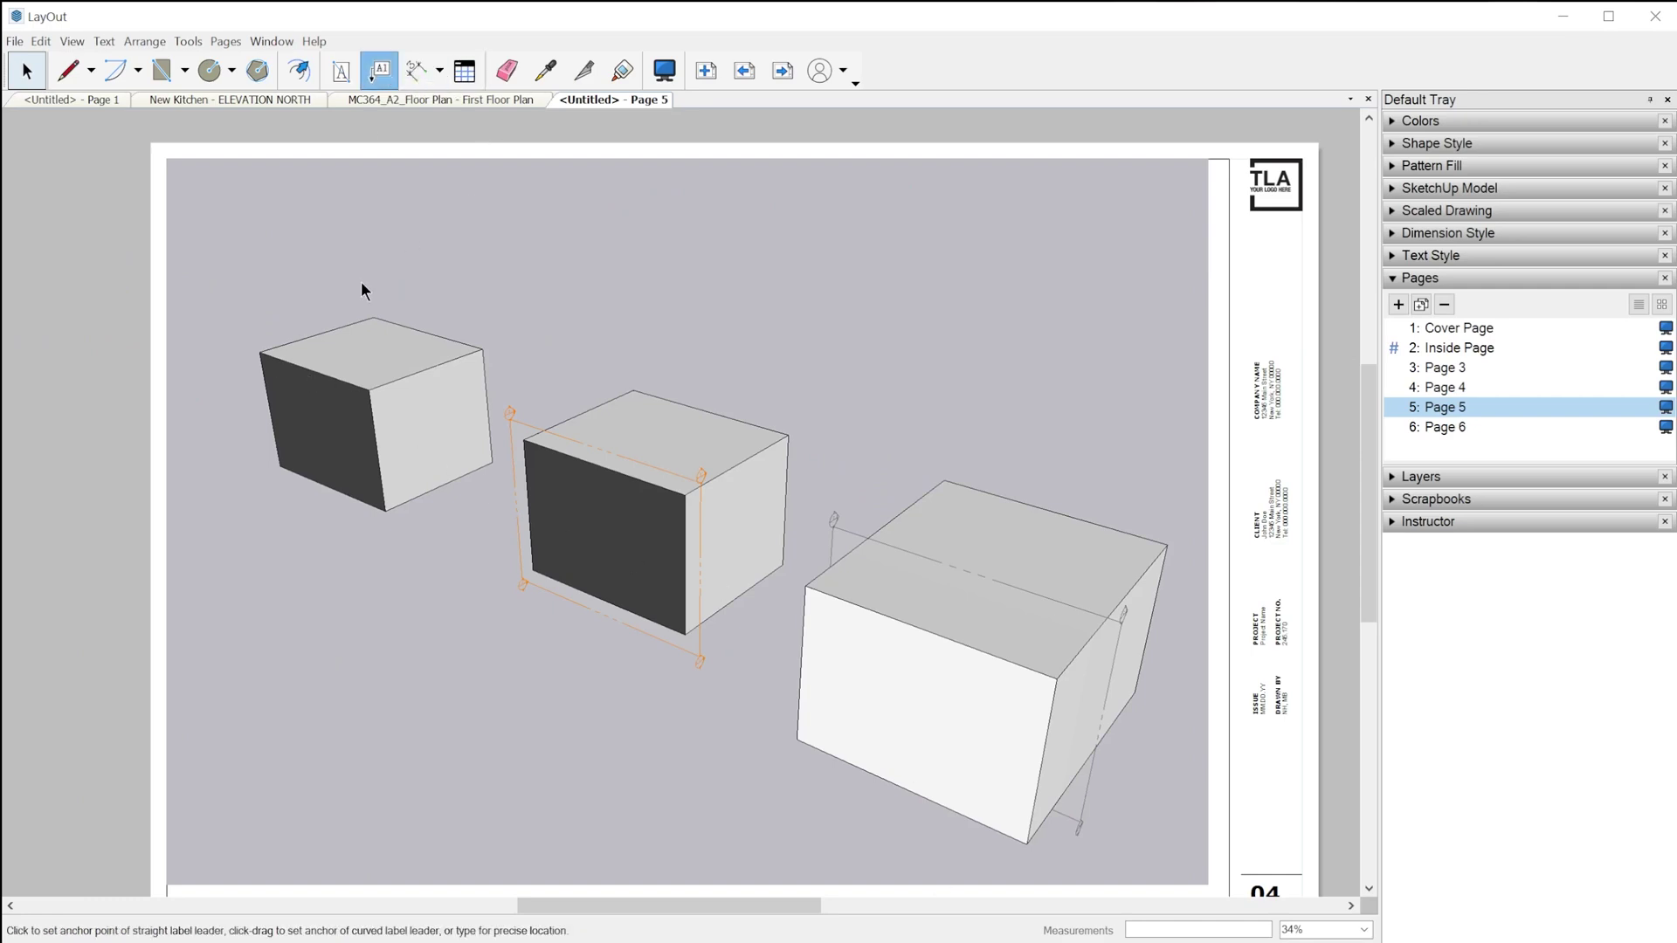
left_click(328, 422)
left_click(417, 251)
left_click(524, 251)
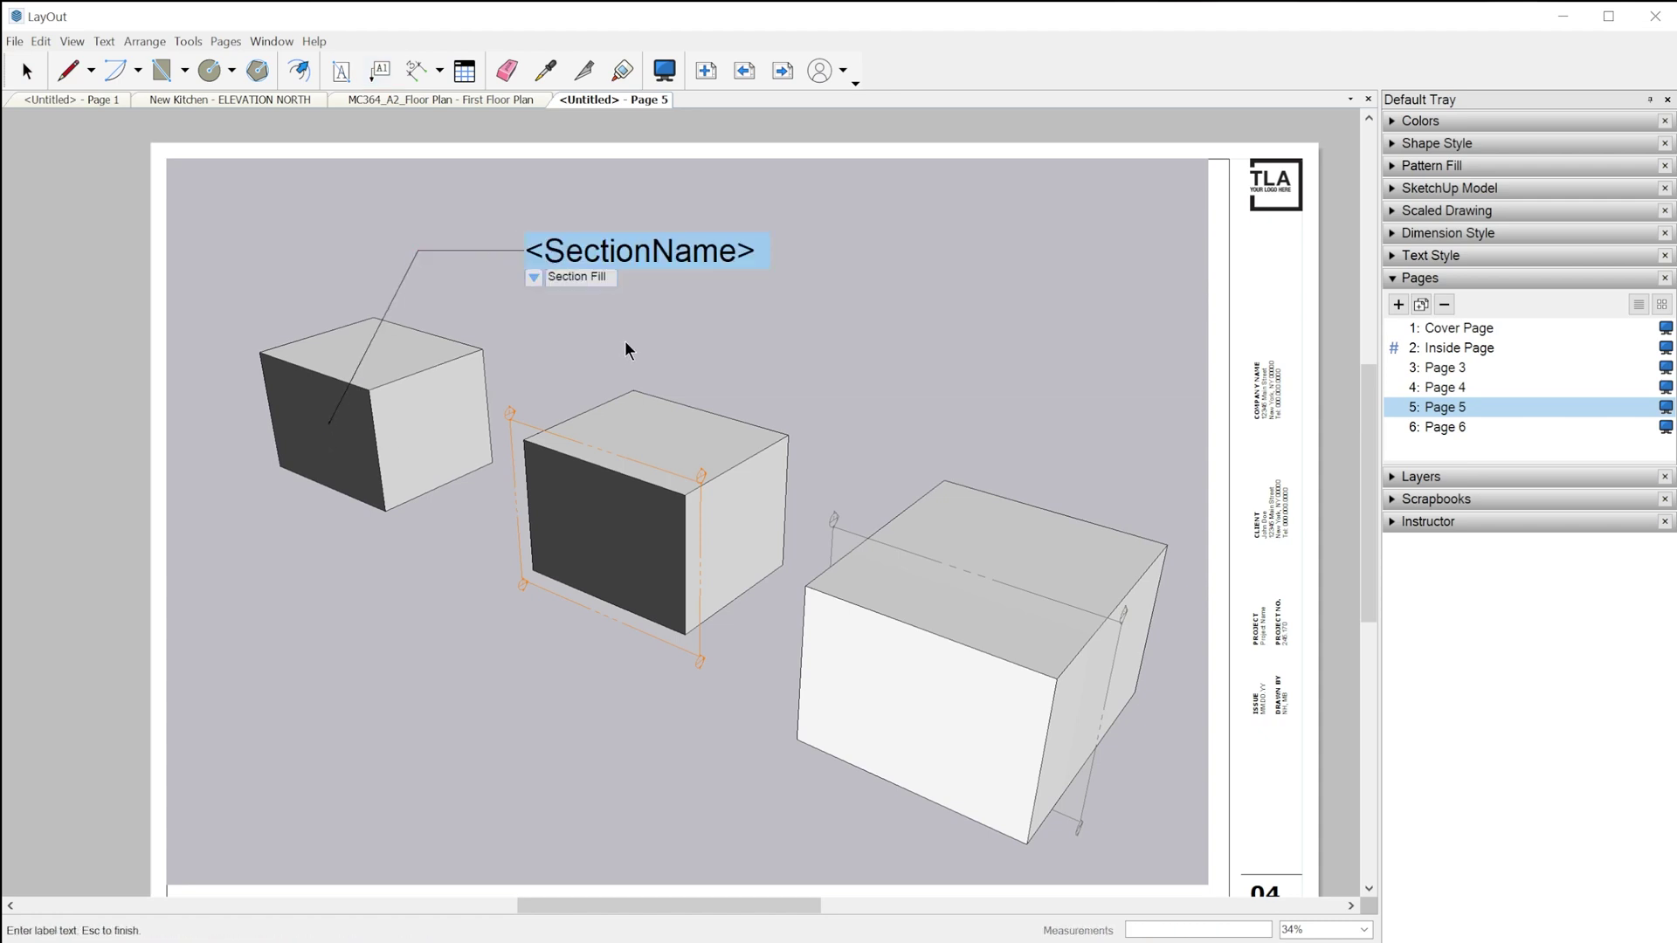
left_click(534, 278)
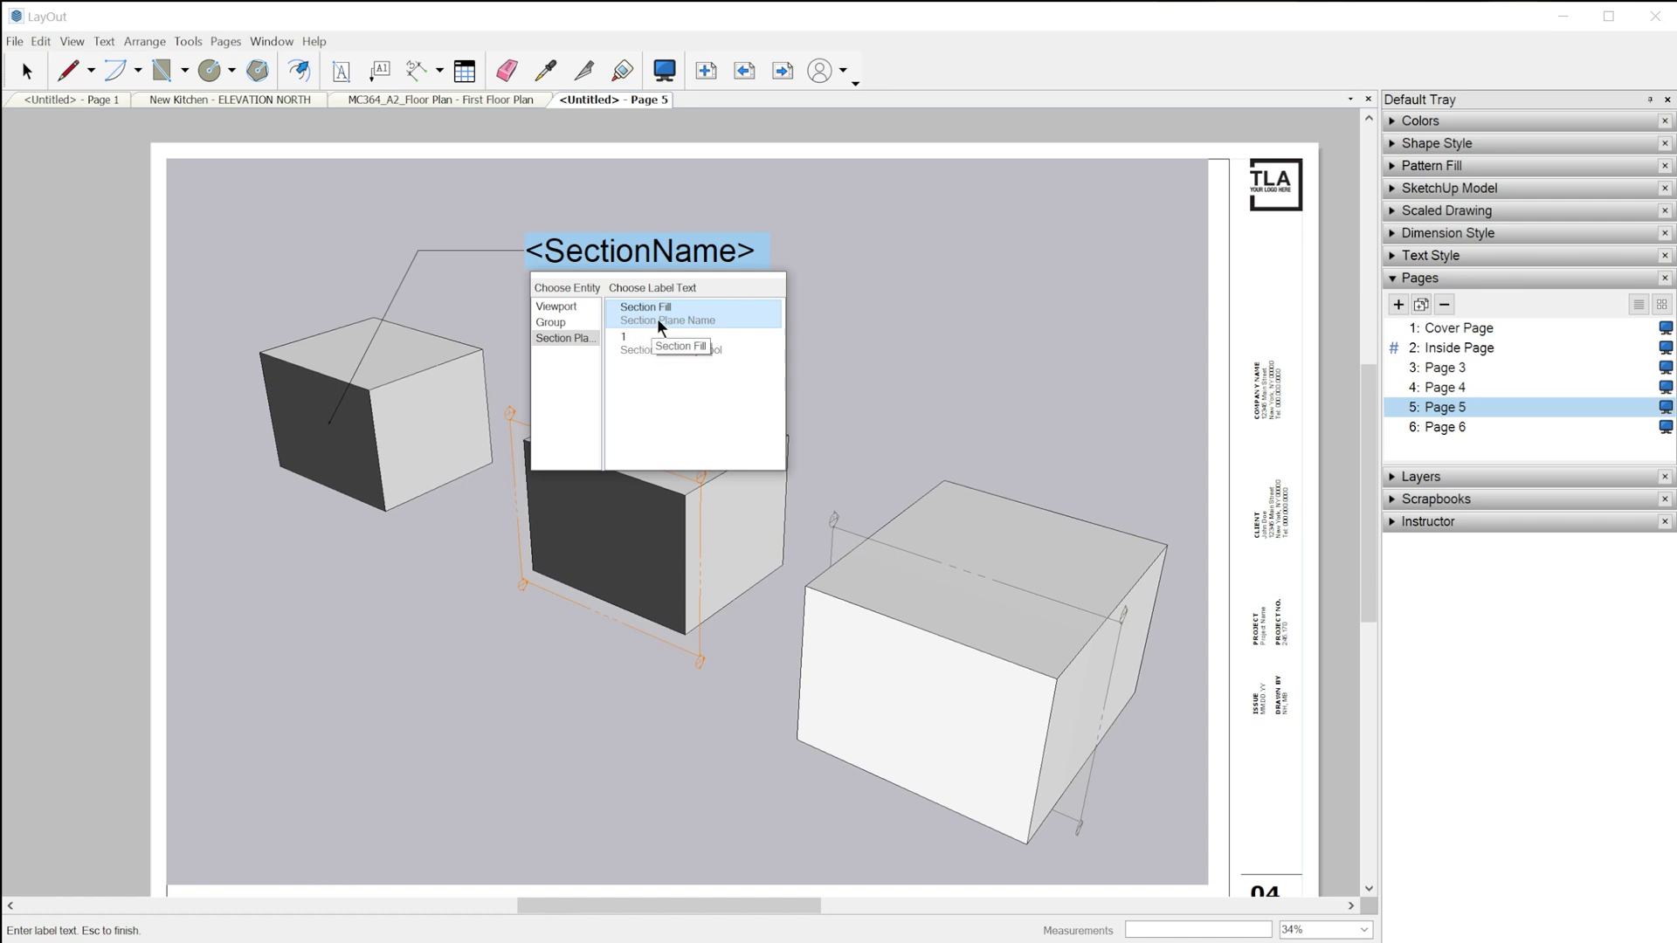
left_click(722, 344)
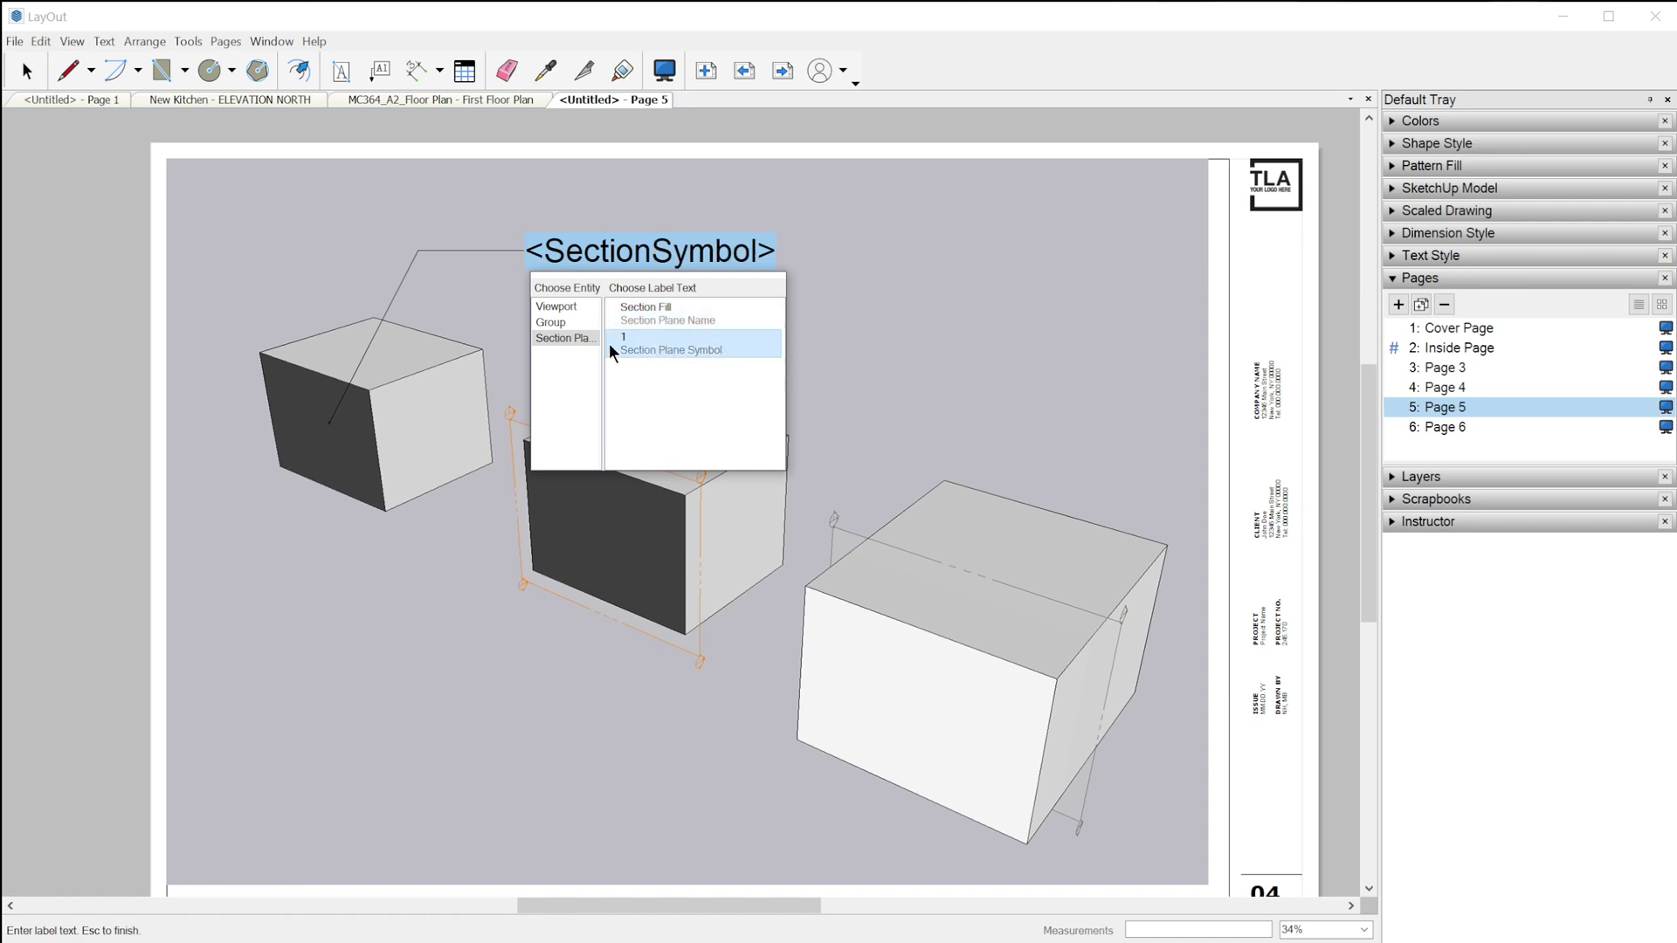
left_click(716, 311)
key("Escape")
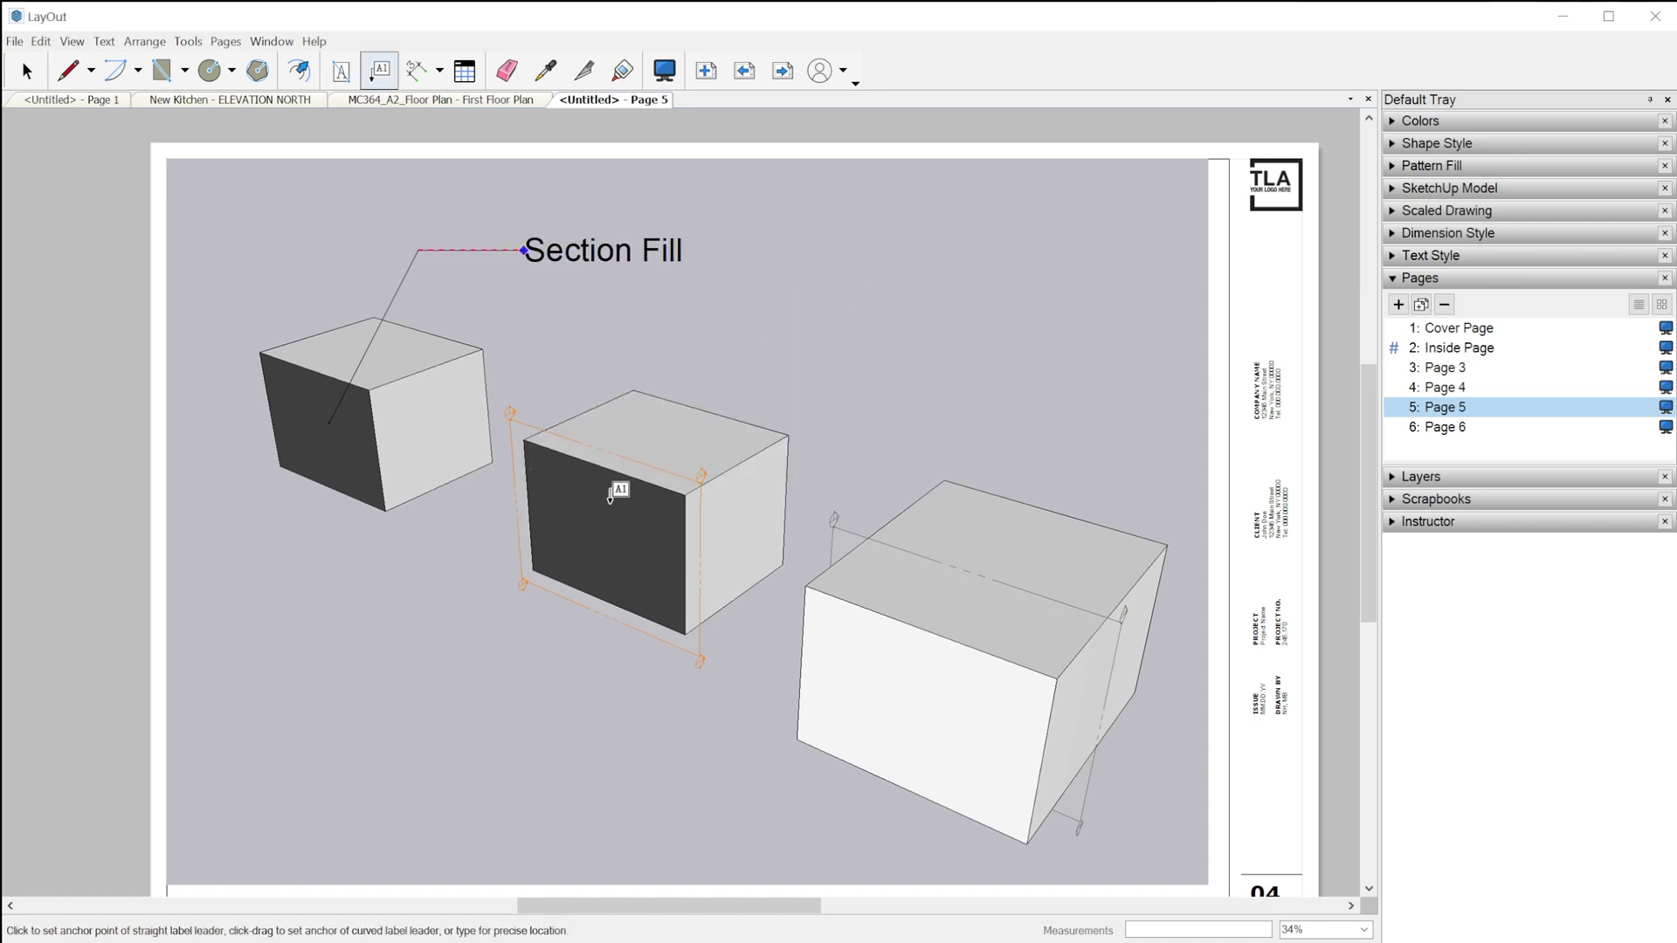
- Label the middle box with its section name, Active Section
scroll(578, 494, "up", 8)
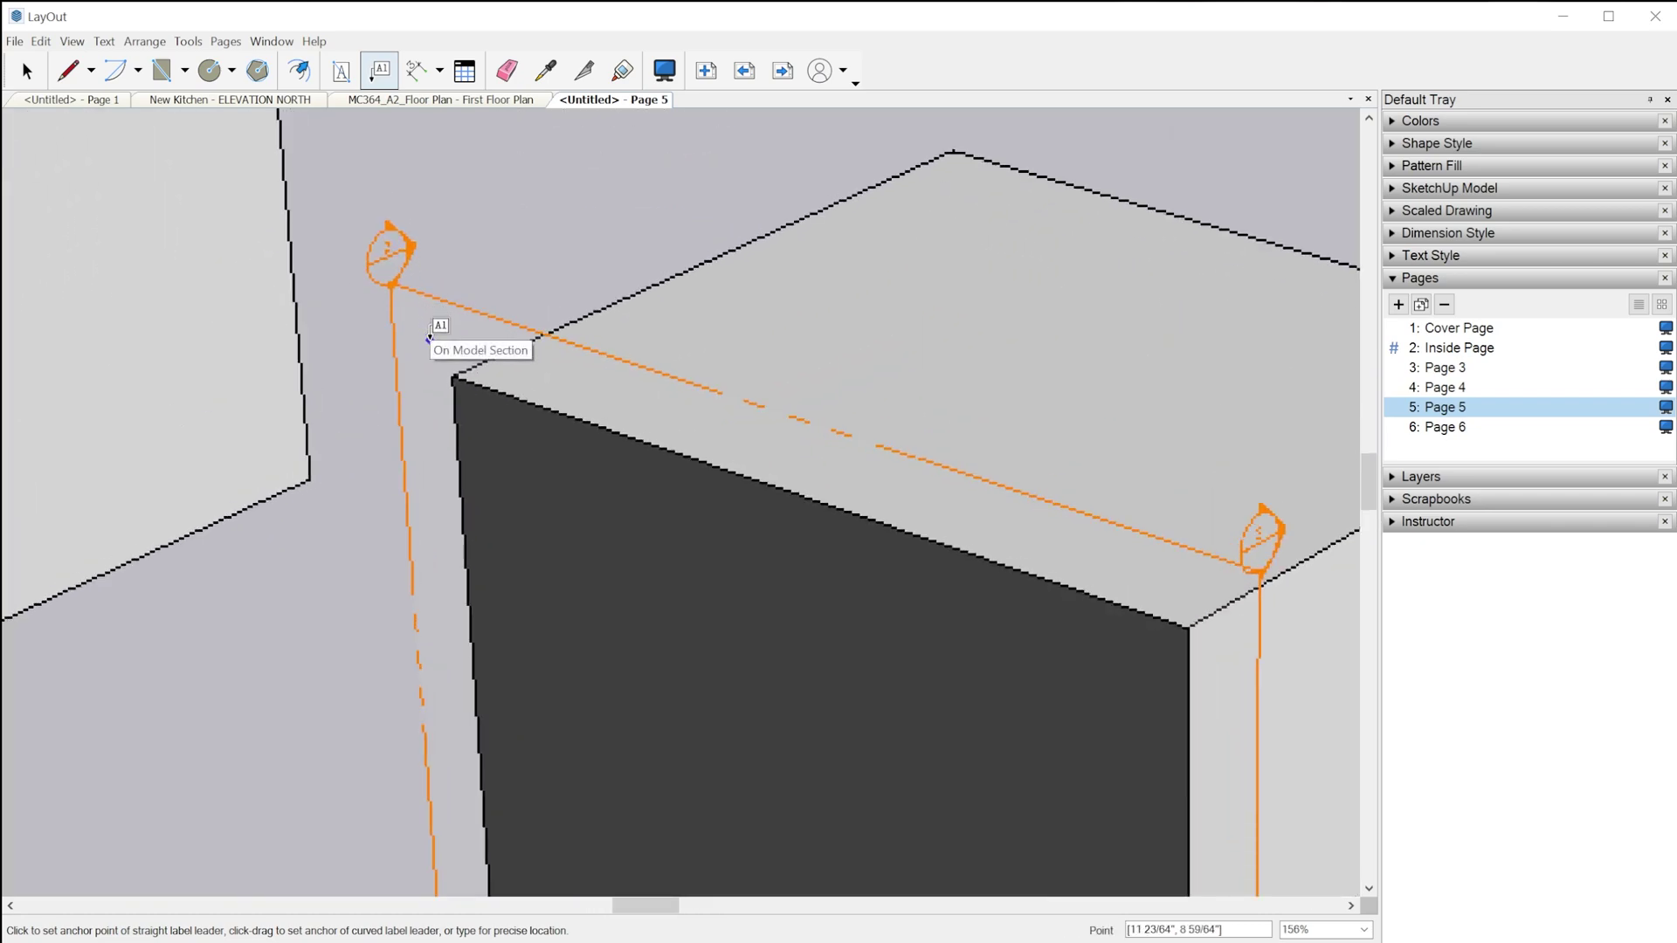
left_click(430, 340)
scroll(253, 616, "down", 4)
left_click(603, 336)
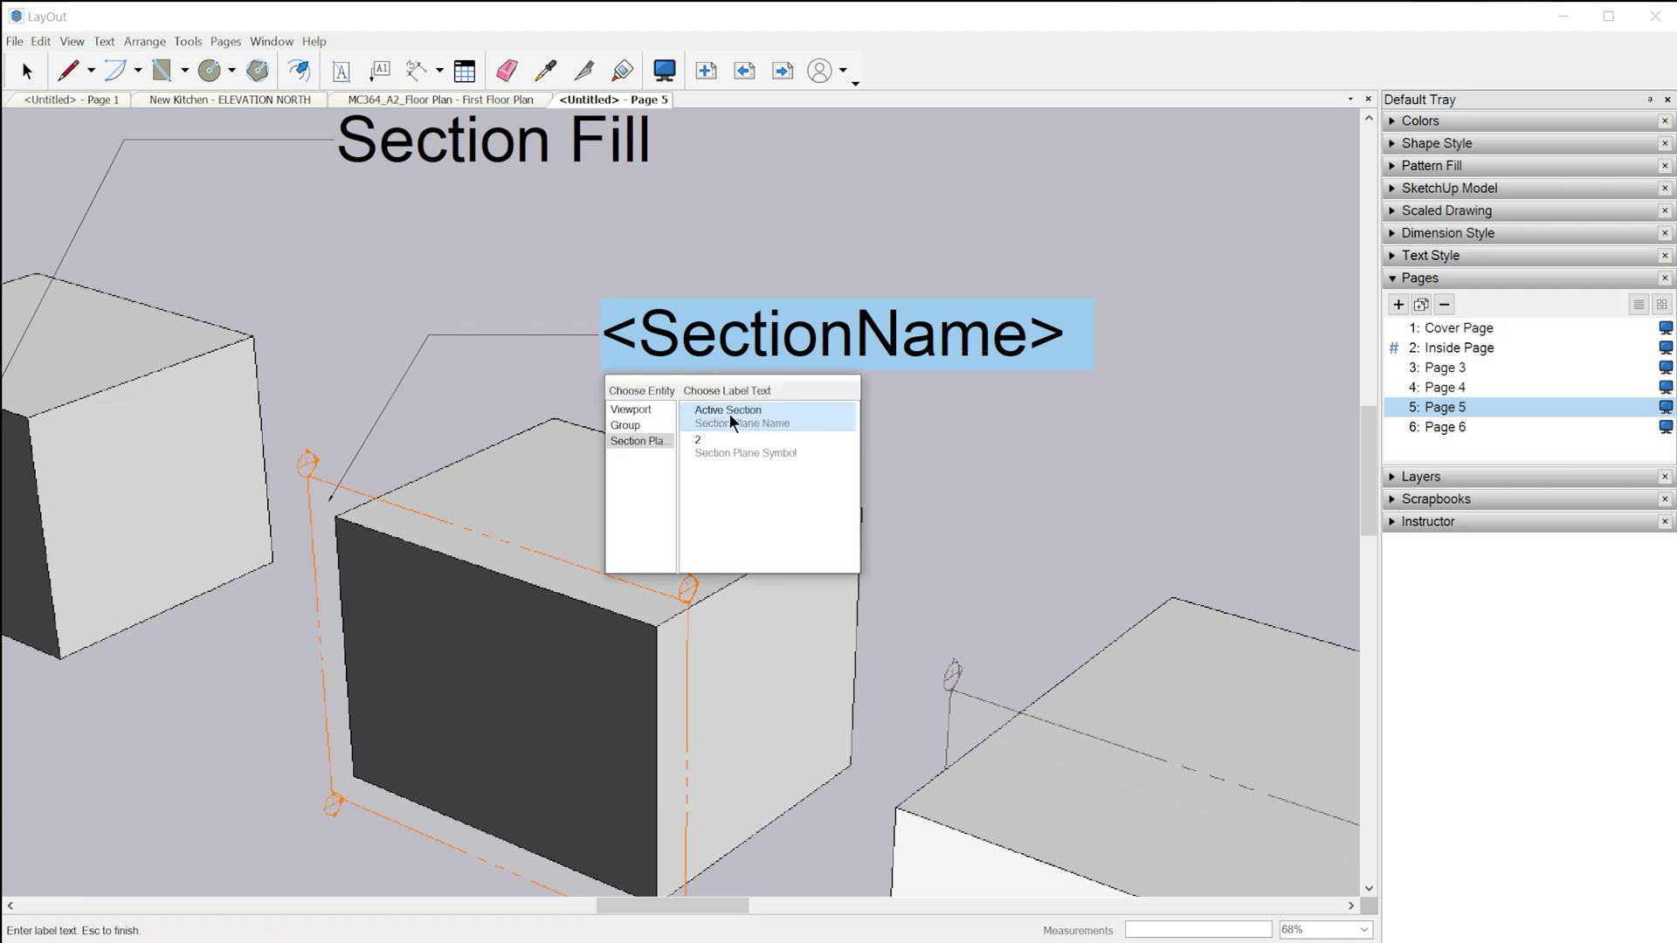
left_click(789, 424)
left_click(1095, 431)
- Label the third box's section plane with <SectionName> so it reads Section 3, then go to Page 6
scroll(360, 328, "down", 5)
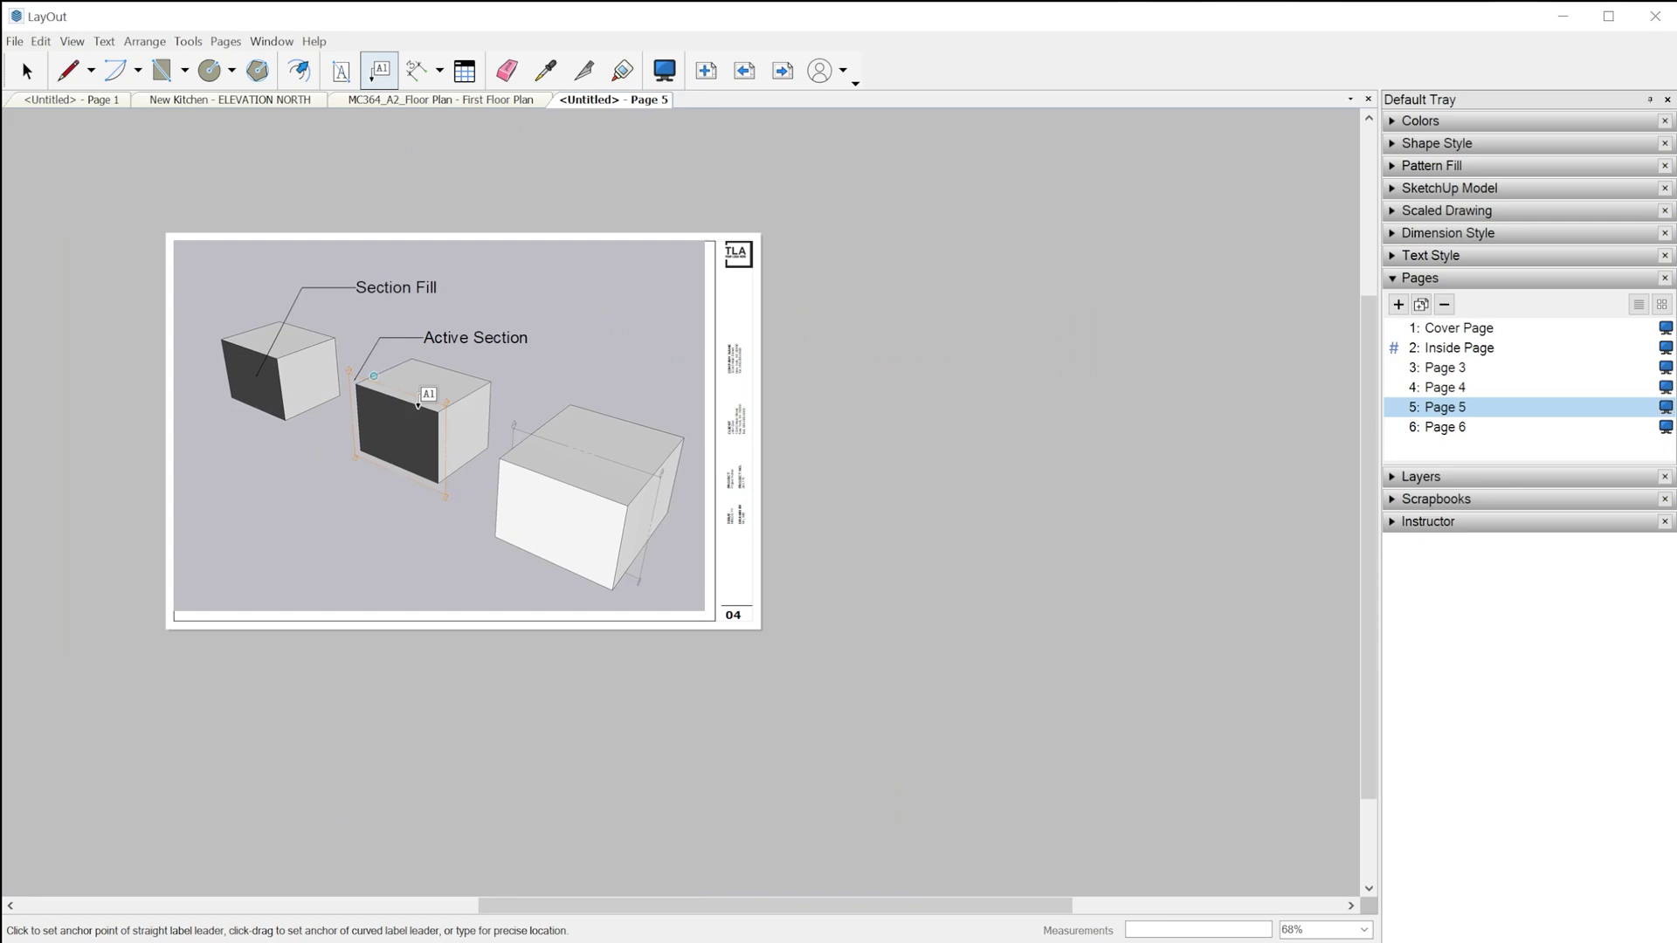
scroll(524, 426, "up", 5)
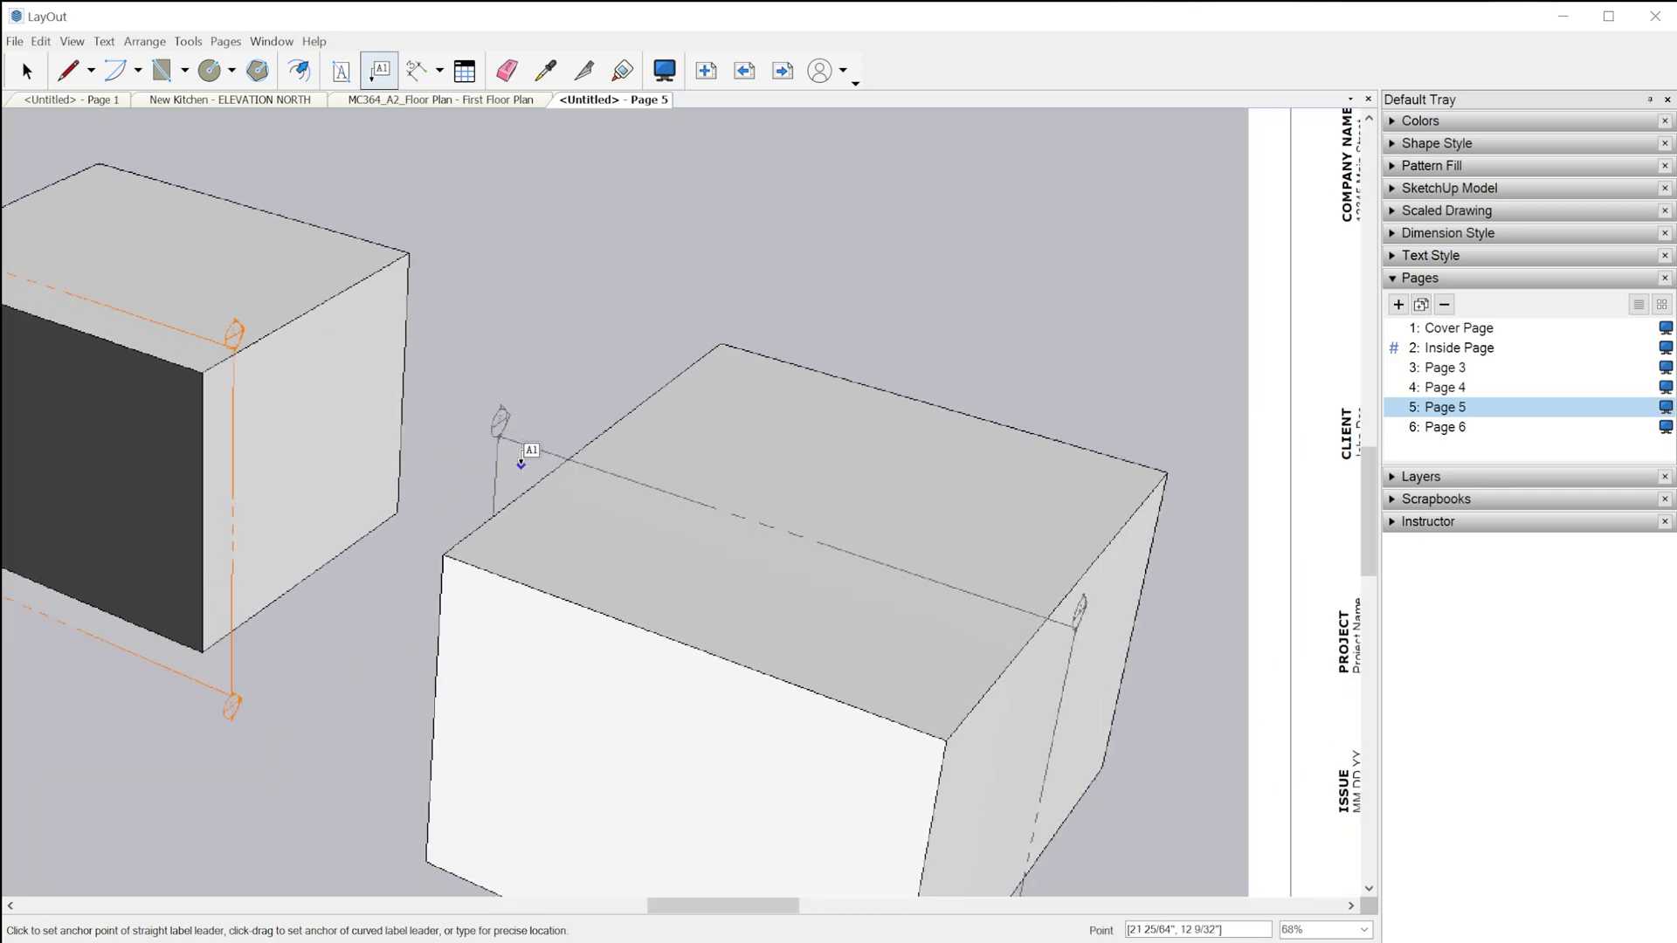
left_click(520, 463)
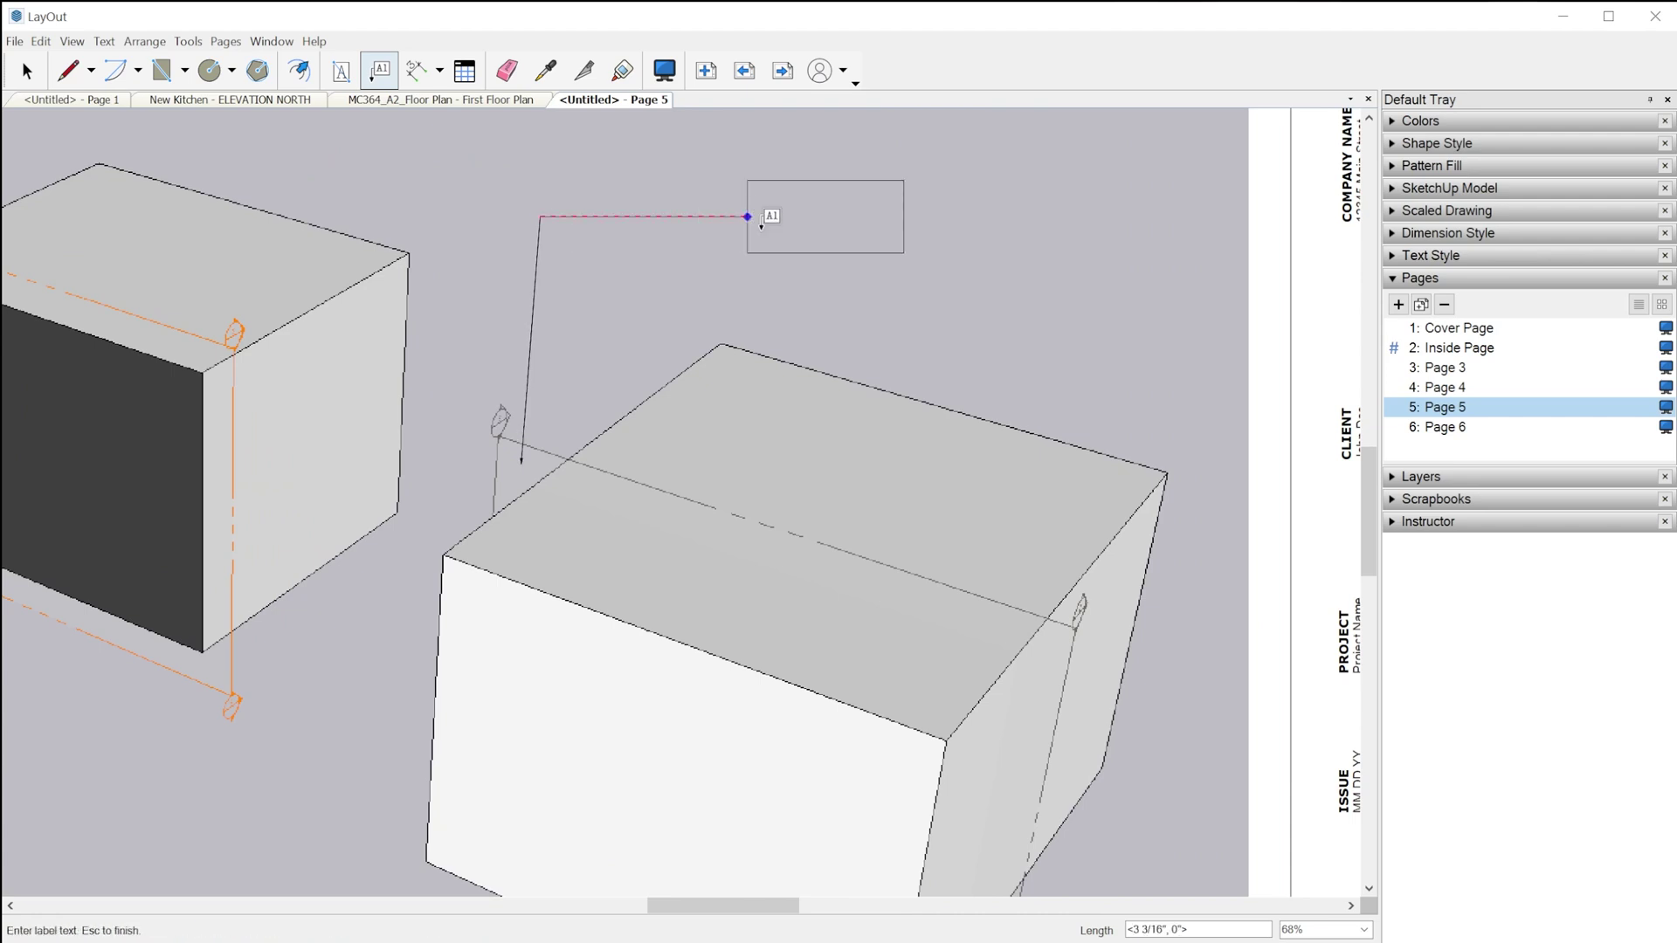
left_click(761, 229)
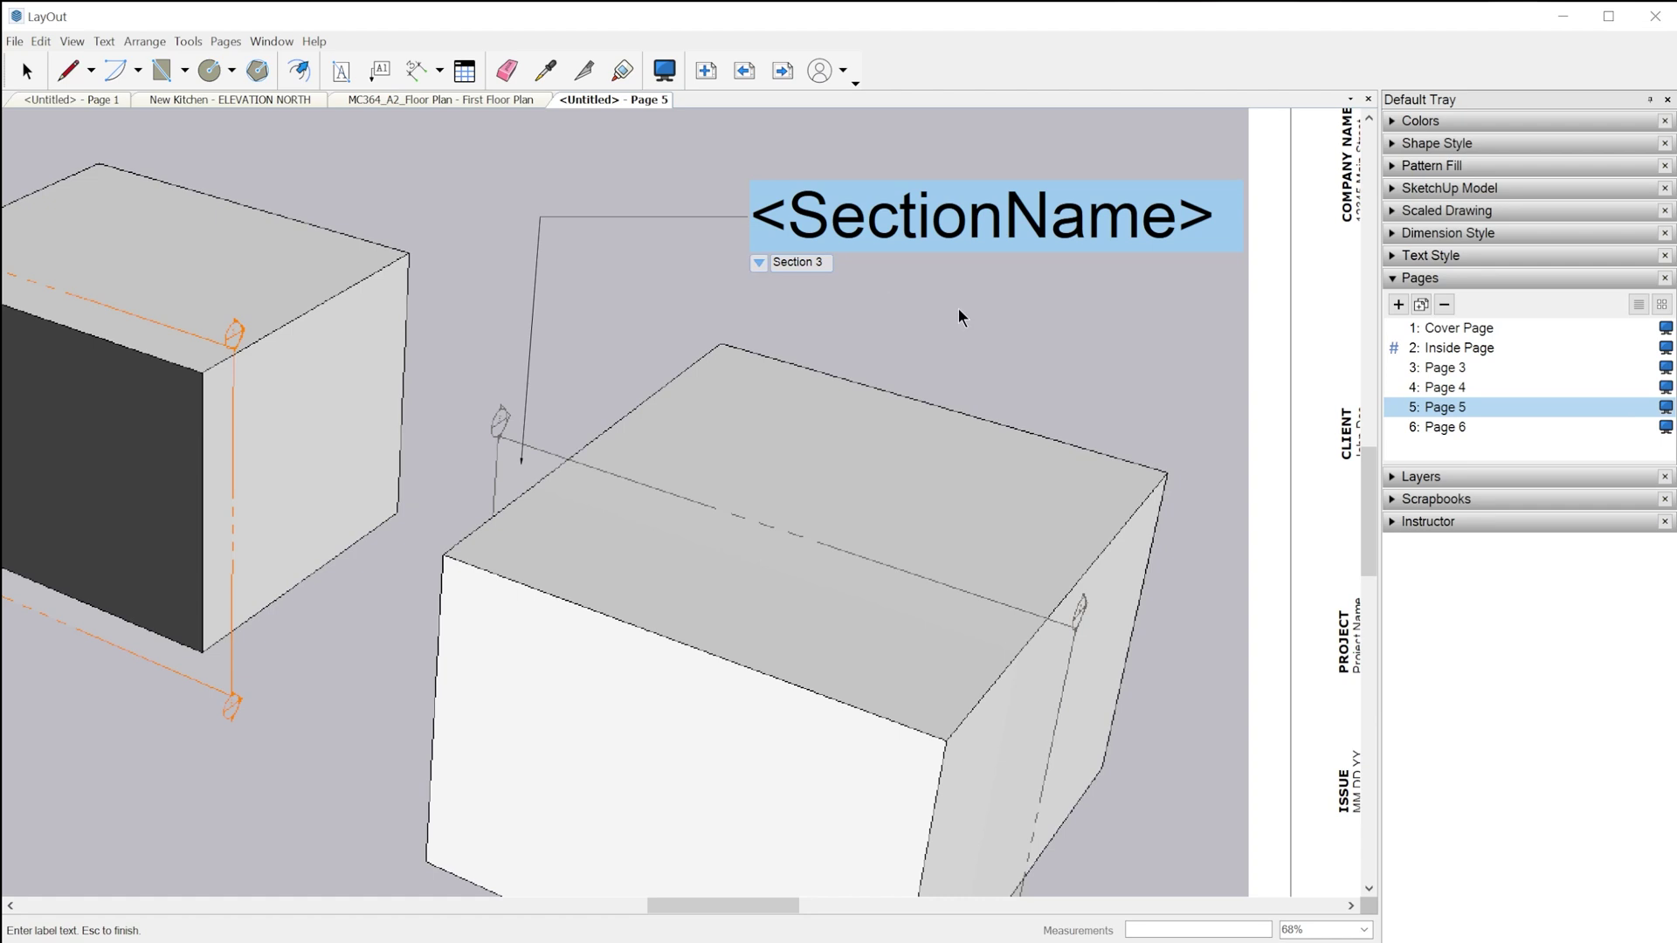
key("Escape")
scroll(808, 454, "down", 6)
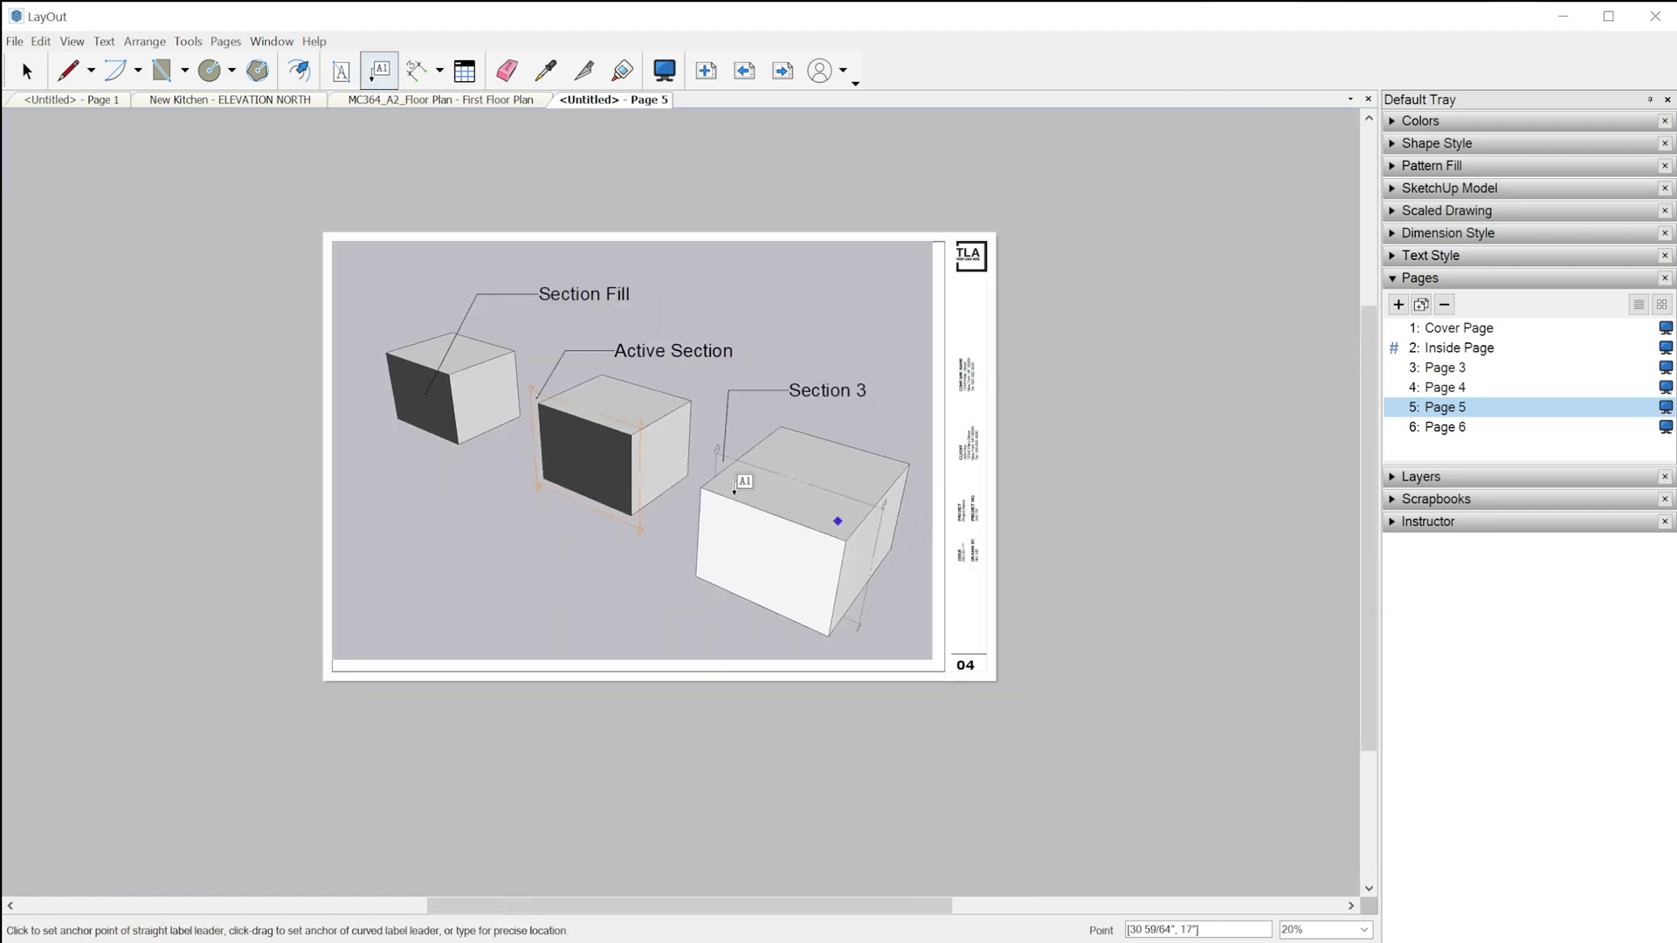
scroll(928, 485, "up", 1)
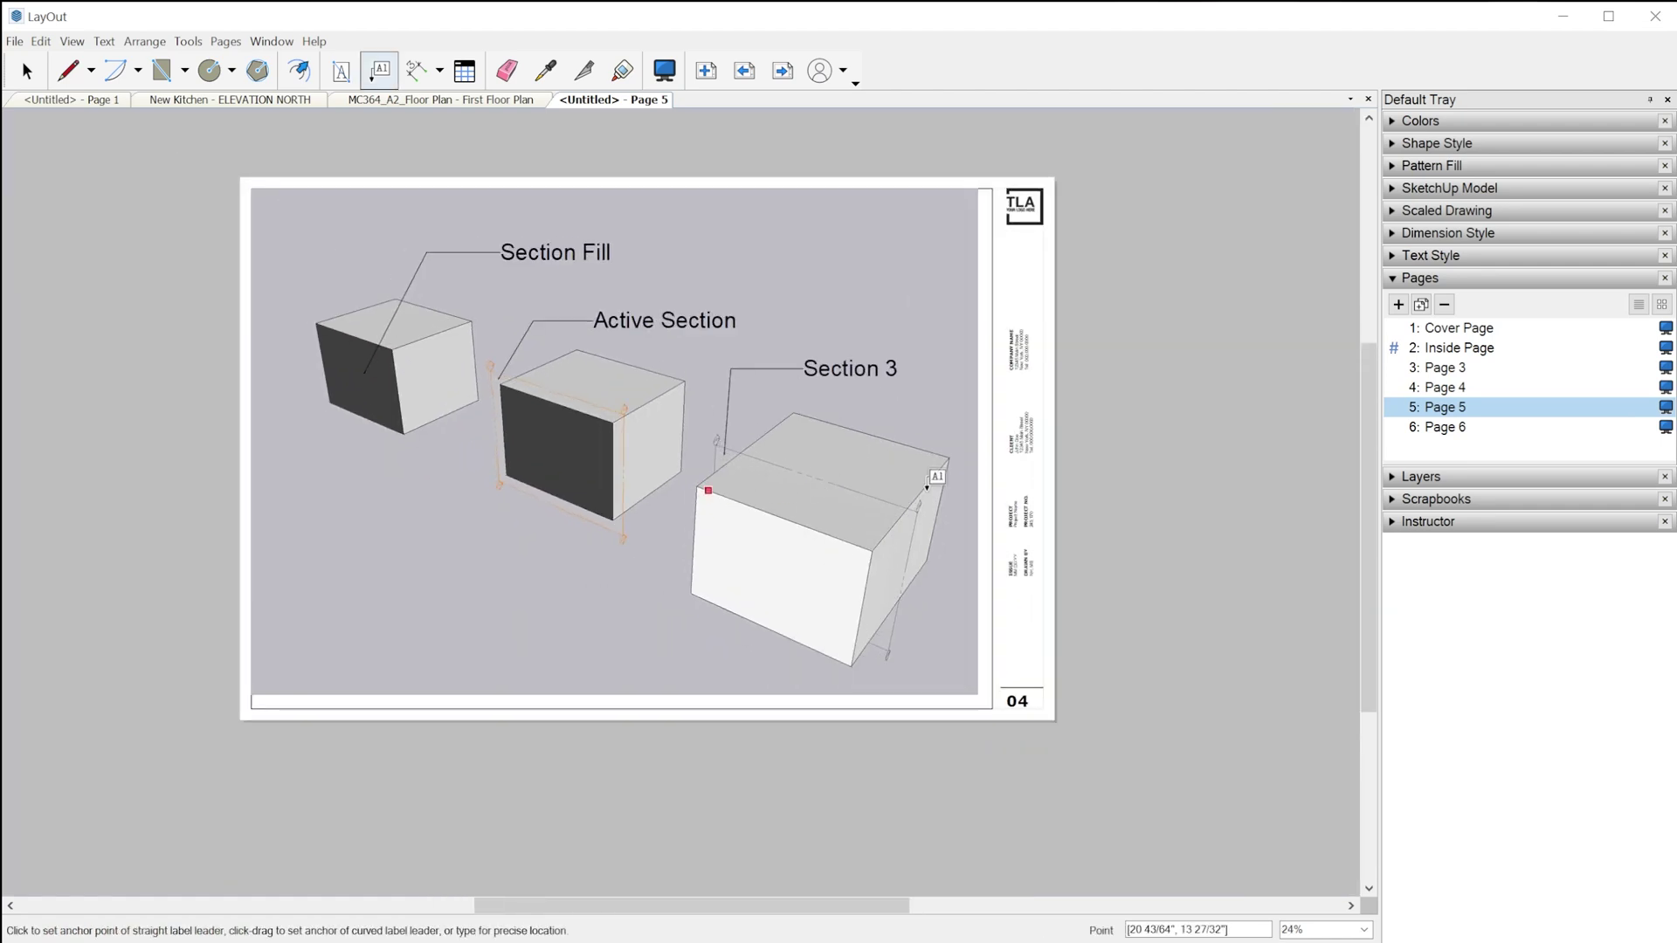
left_click(1438, 428)
- On Page 6, add a label with a bent leader to the left section marker, reading Label text
scroll(511, 461, "up", 6)
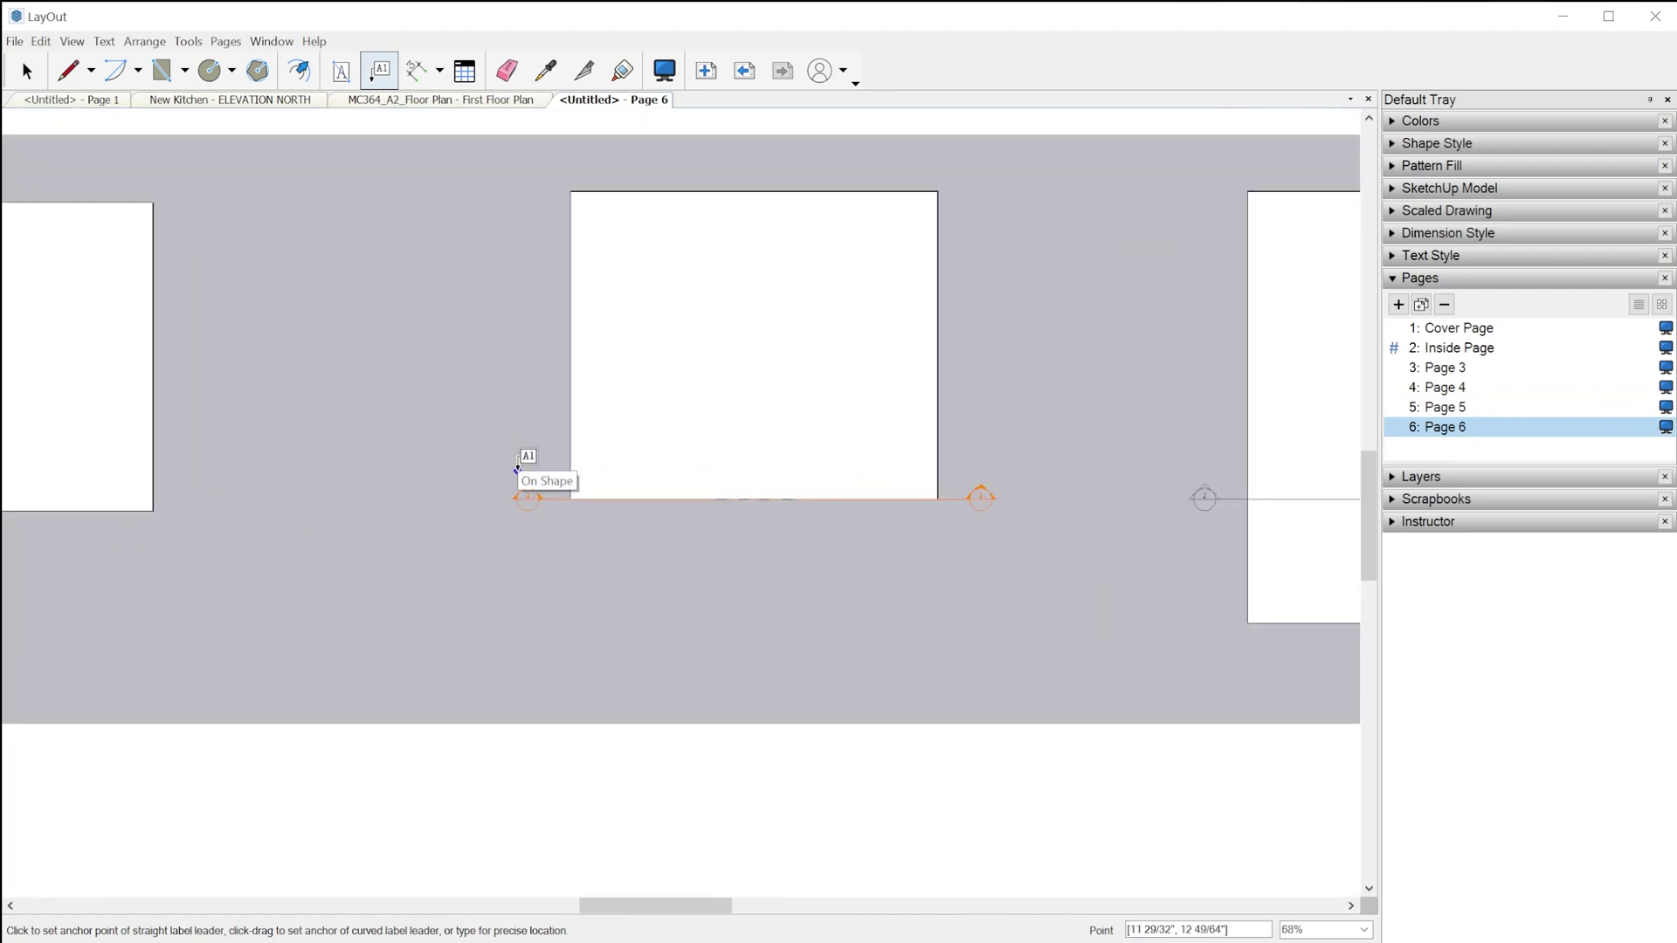
scroll(516, 469, "up", 3)
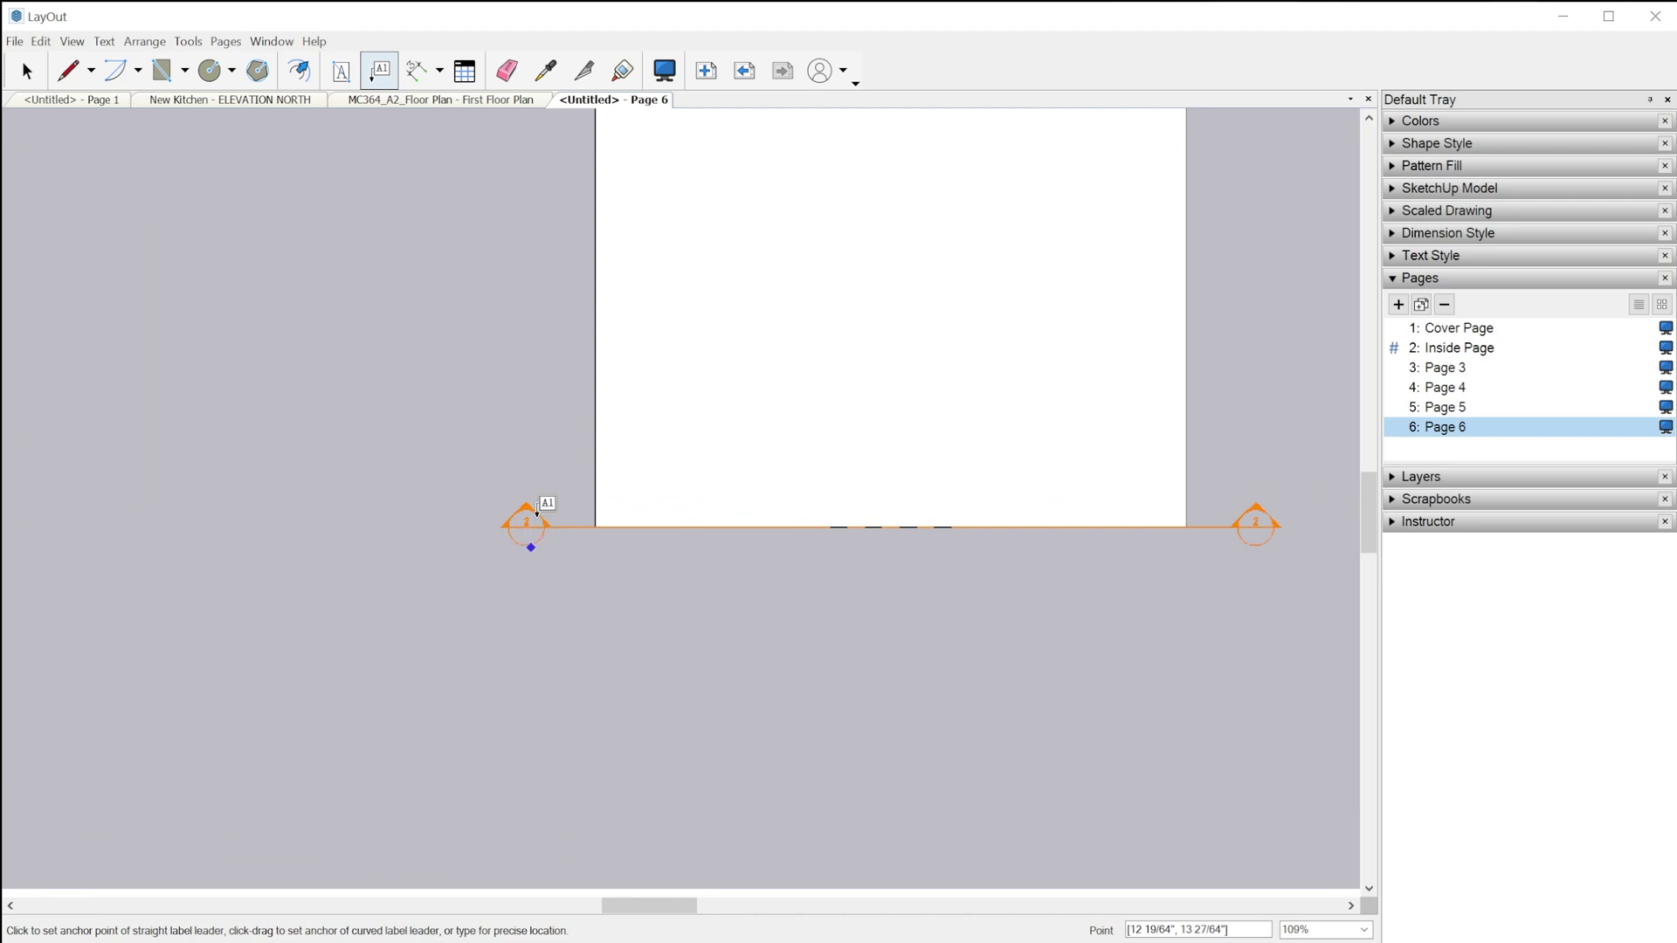
scroll(581, 493, "up", 6)
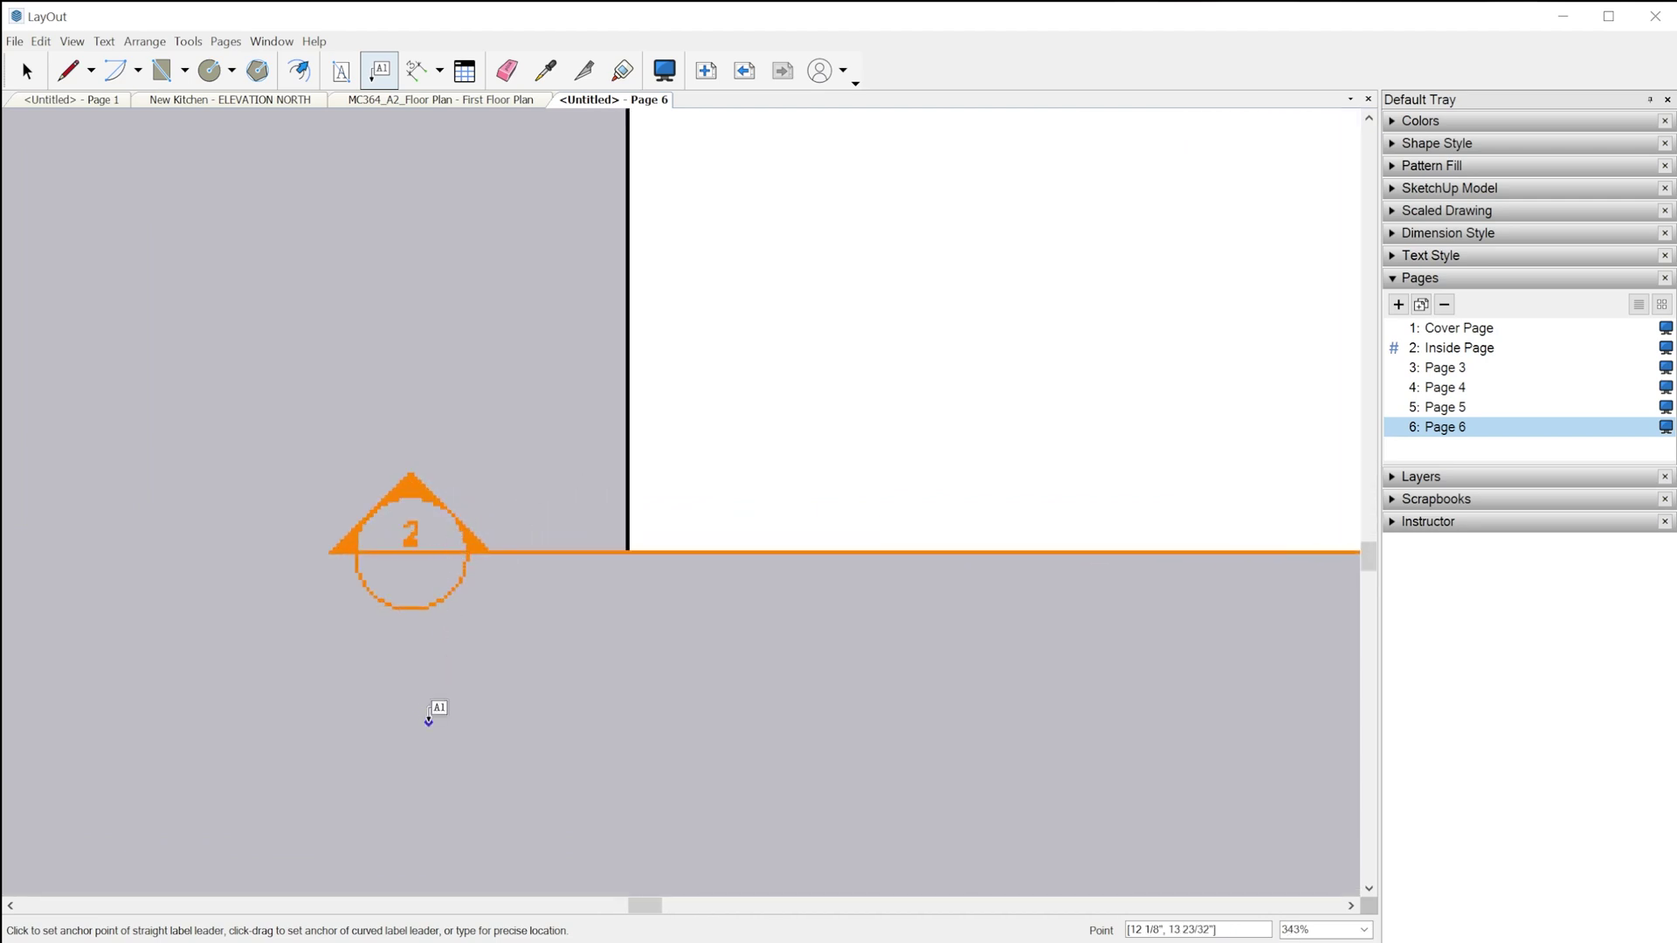
scroll(431, 711, "down", 3)
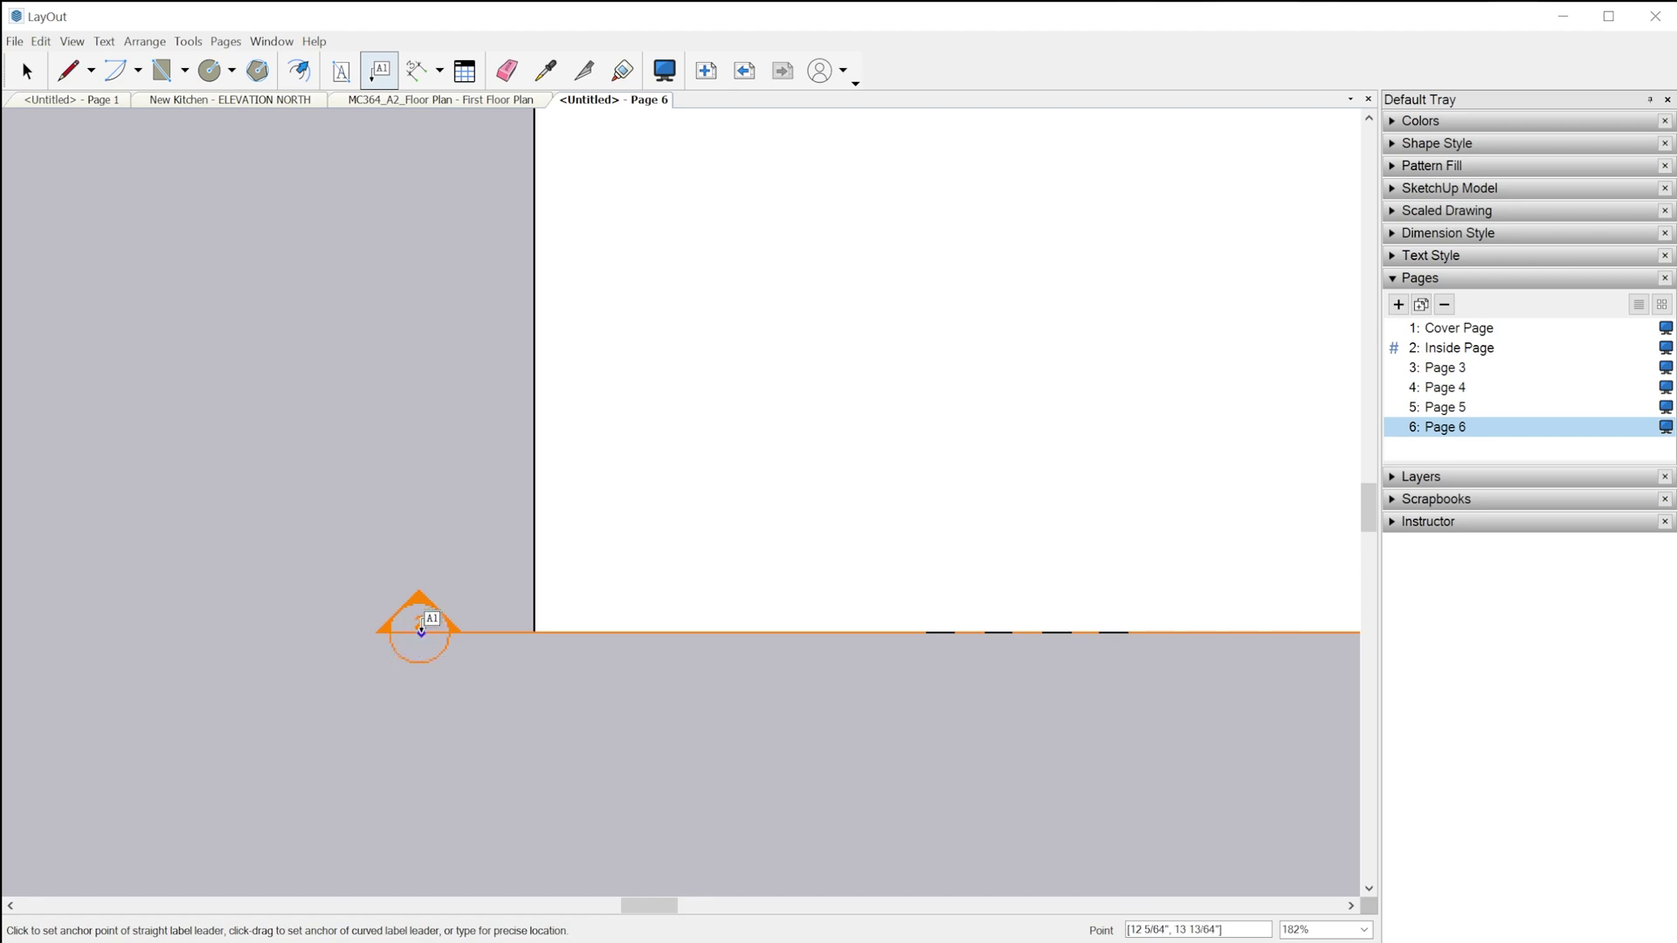
left_click(443, 629)
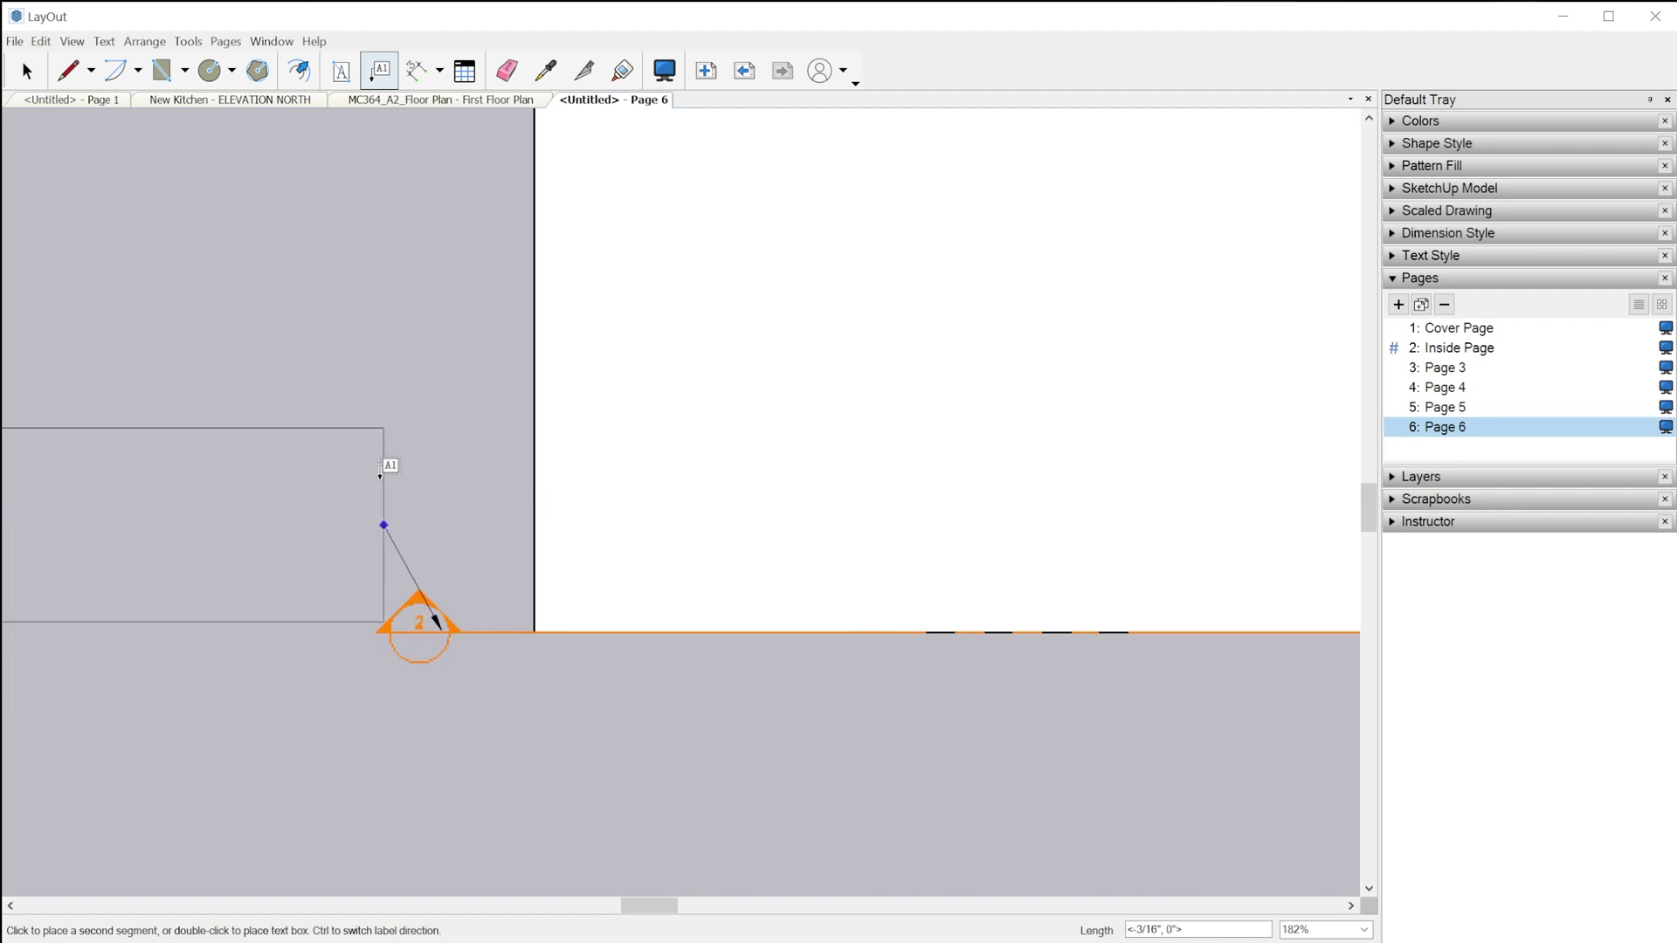
scroll(438, 536, "down", 5)
left_click(469, 611)
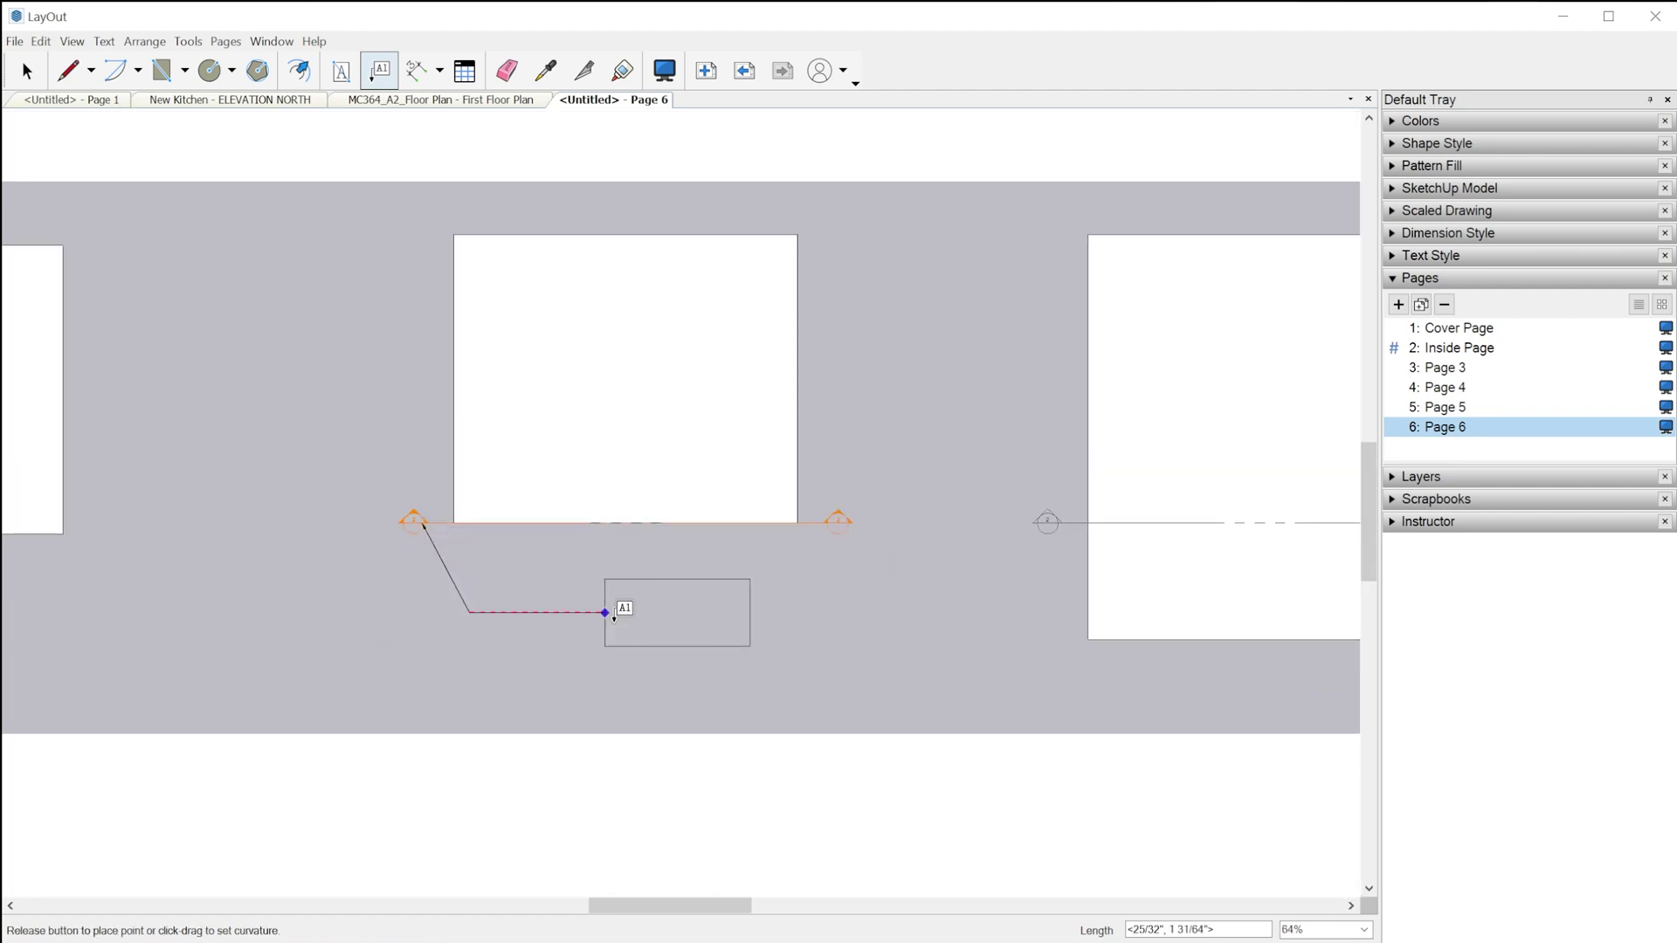
left_click(618, 612)
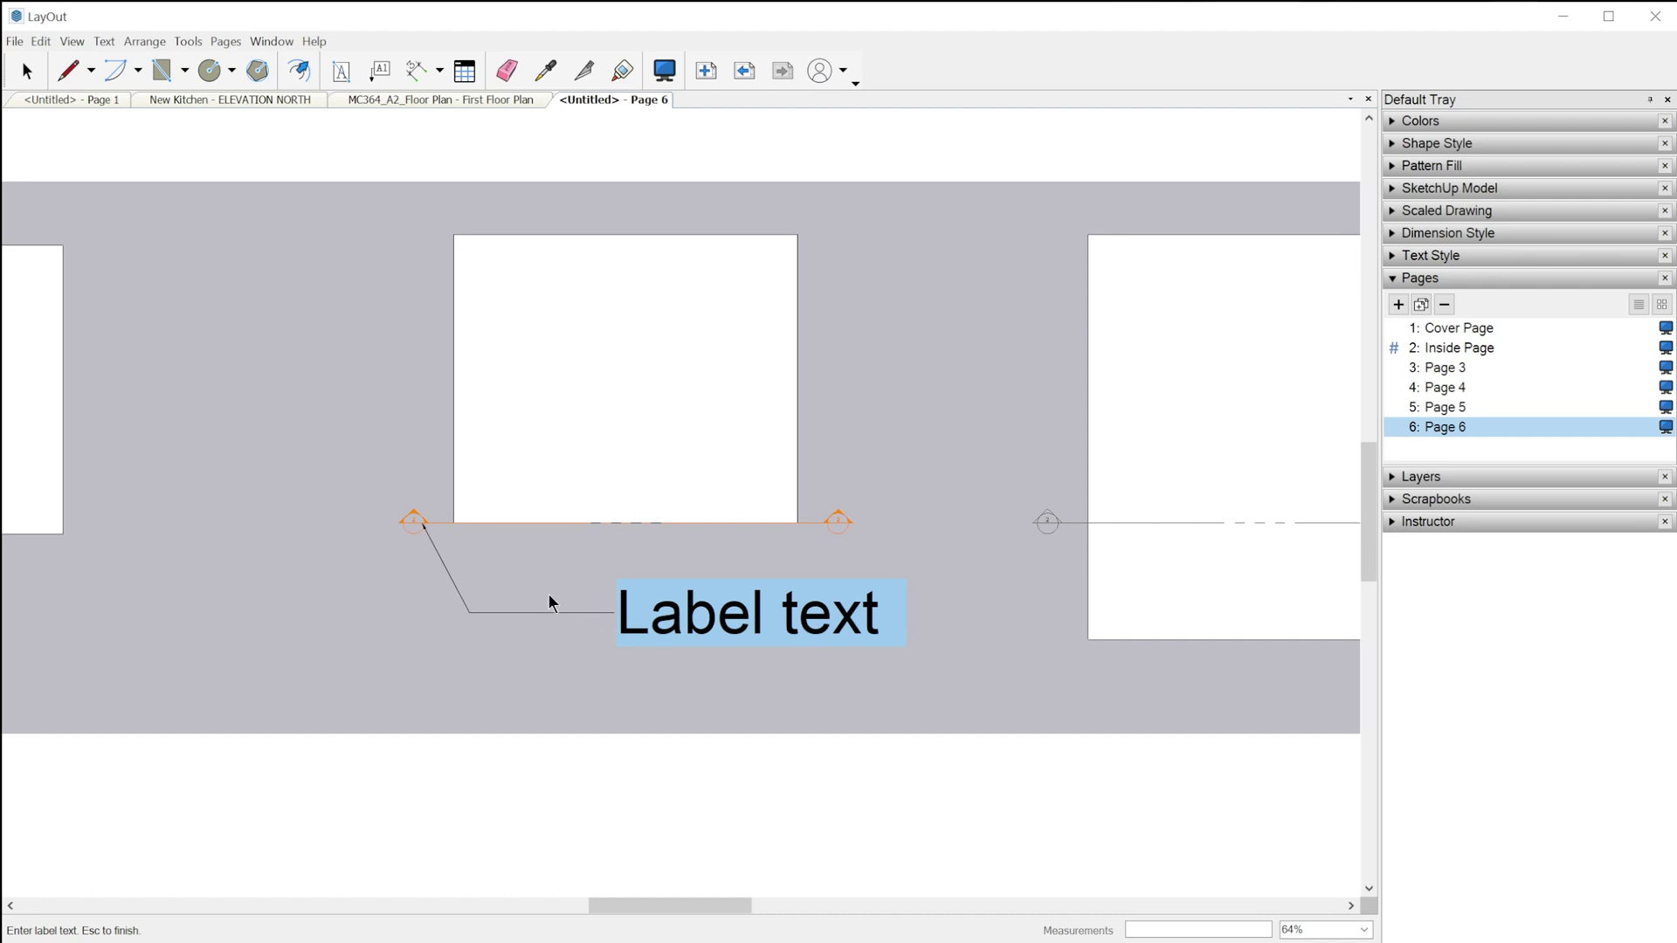
scroll(439, 535, "up", 6)
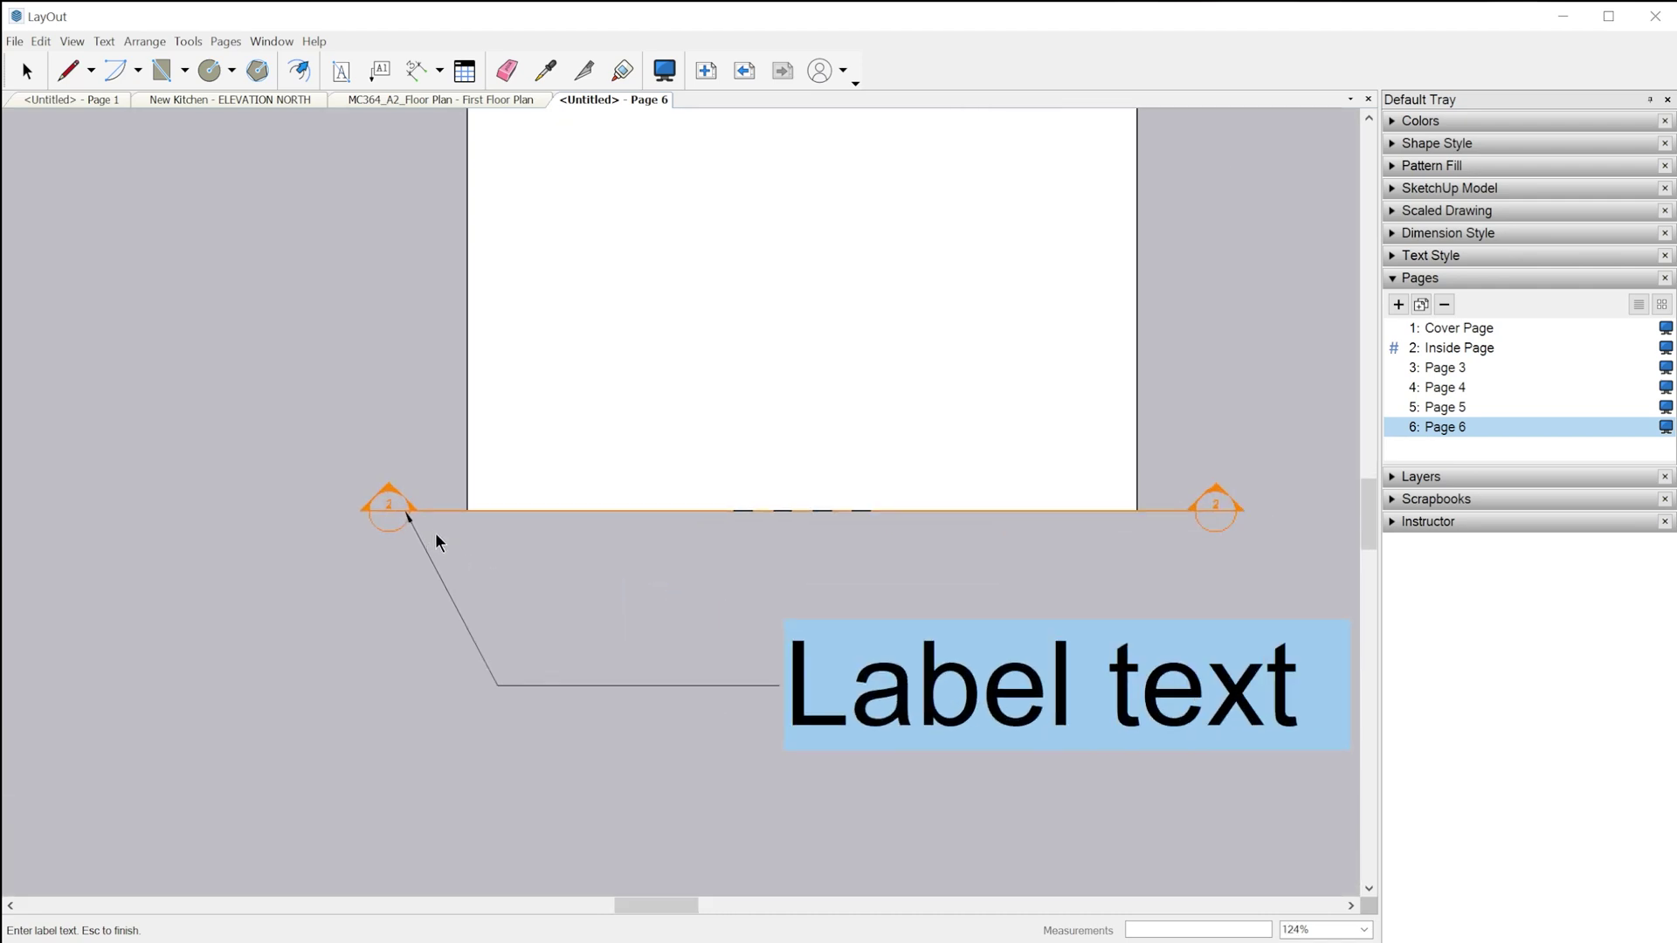
scroll(410, 513, "up", 2)
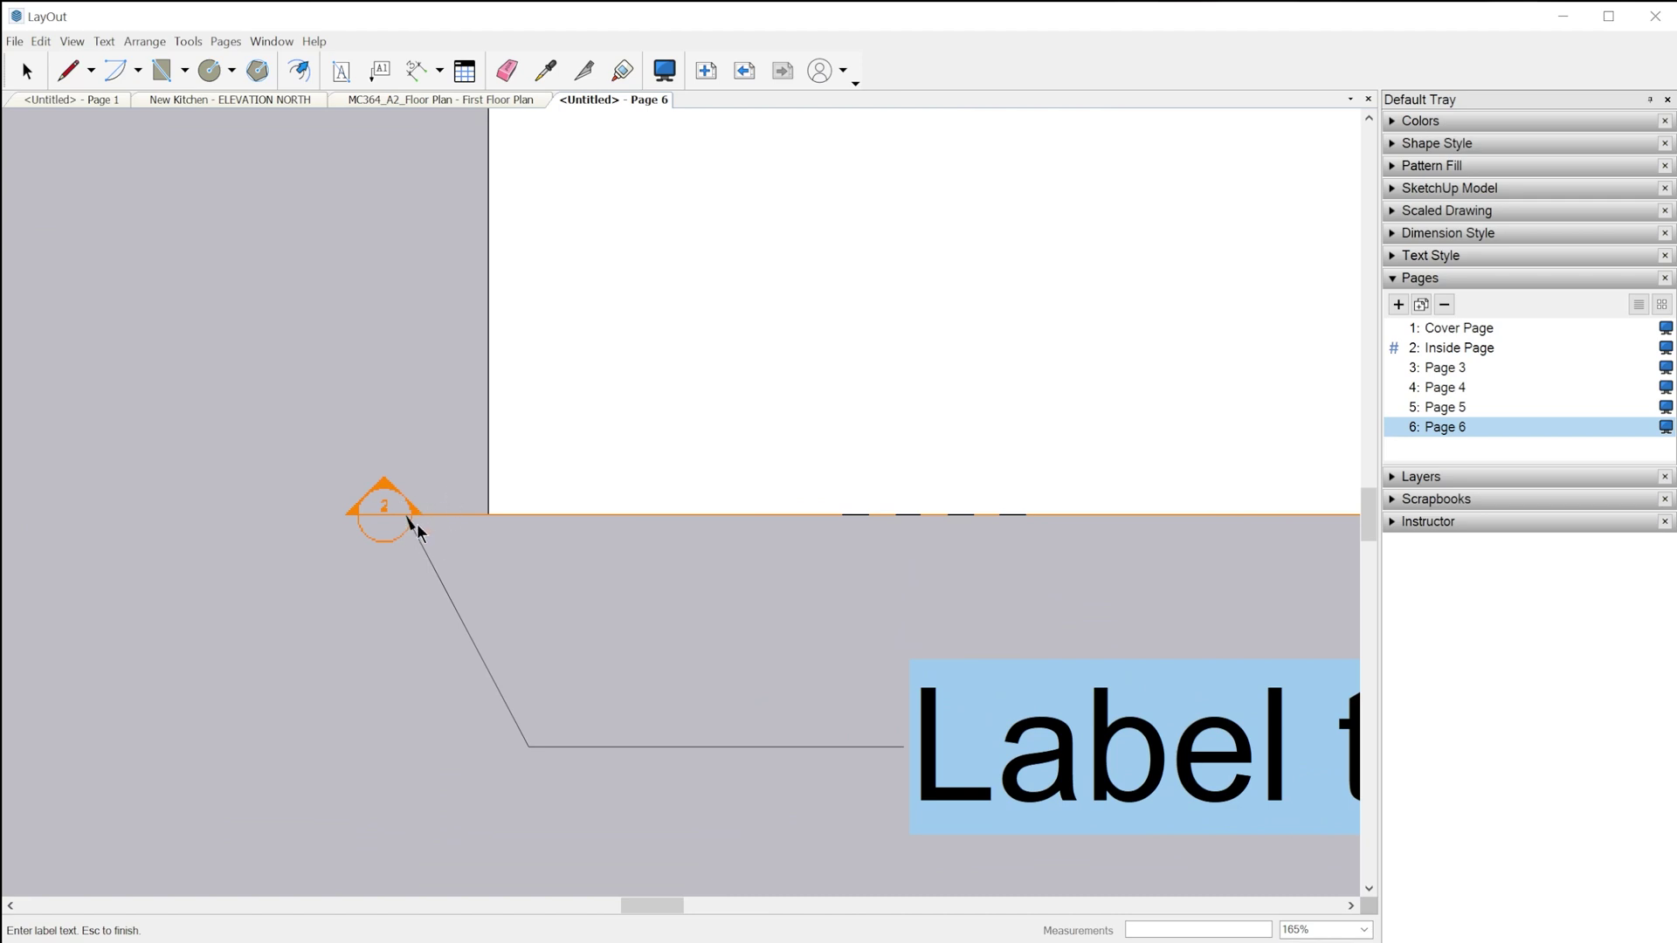
scroll(411, 542, "down", 5)
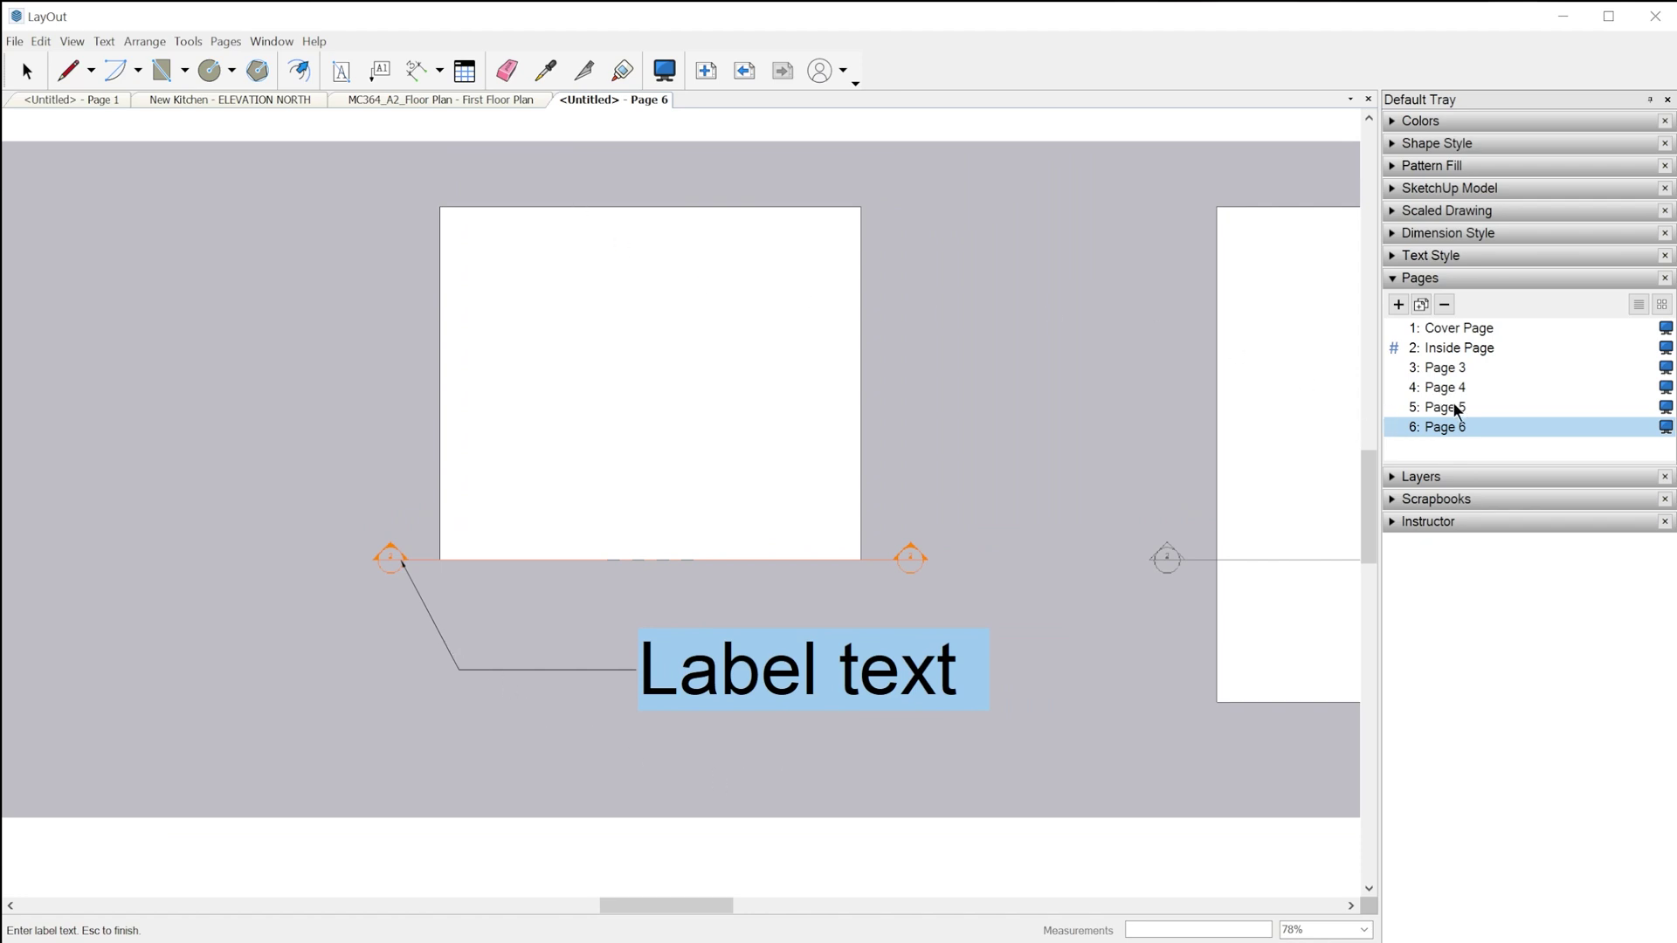
key("Escape")
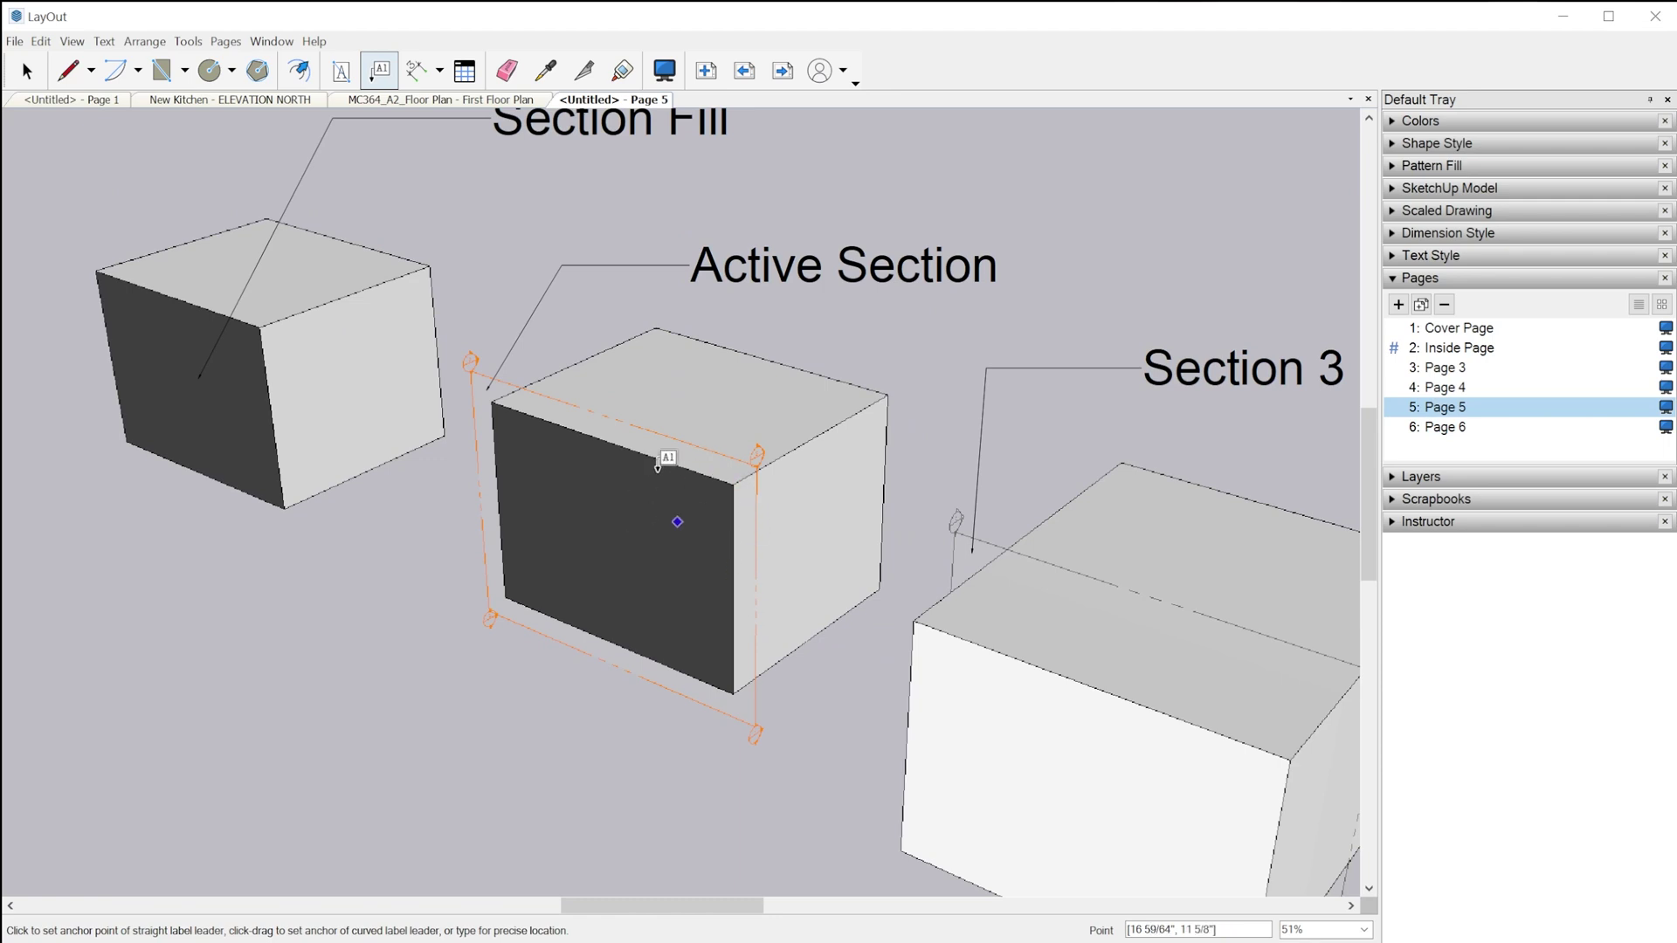
scroll(591, 546, "down", 2)
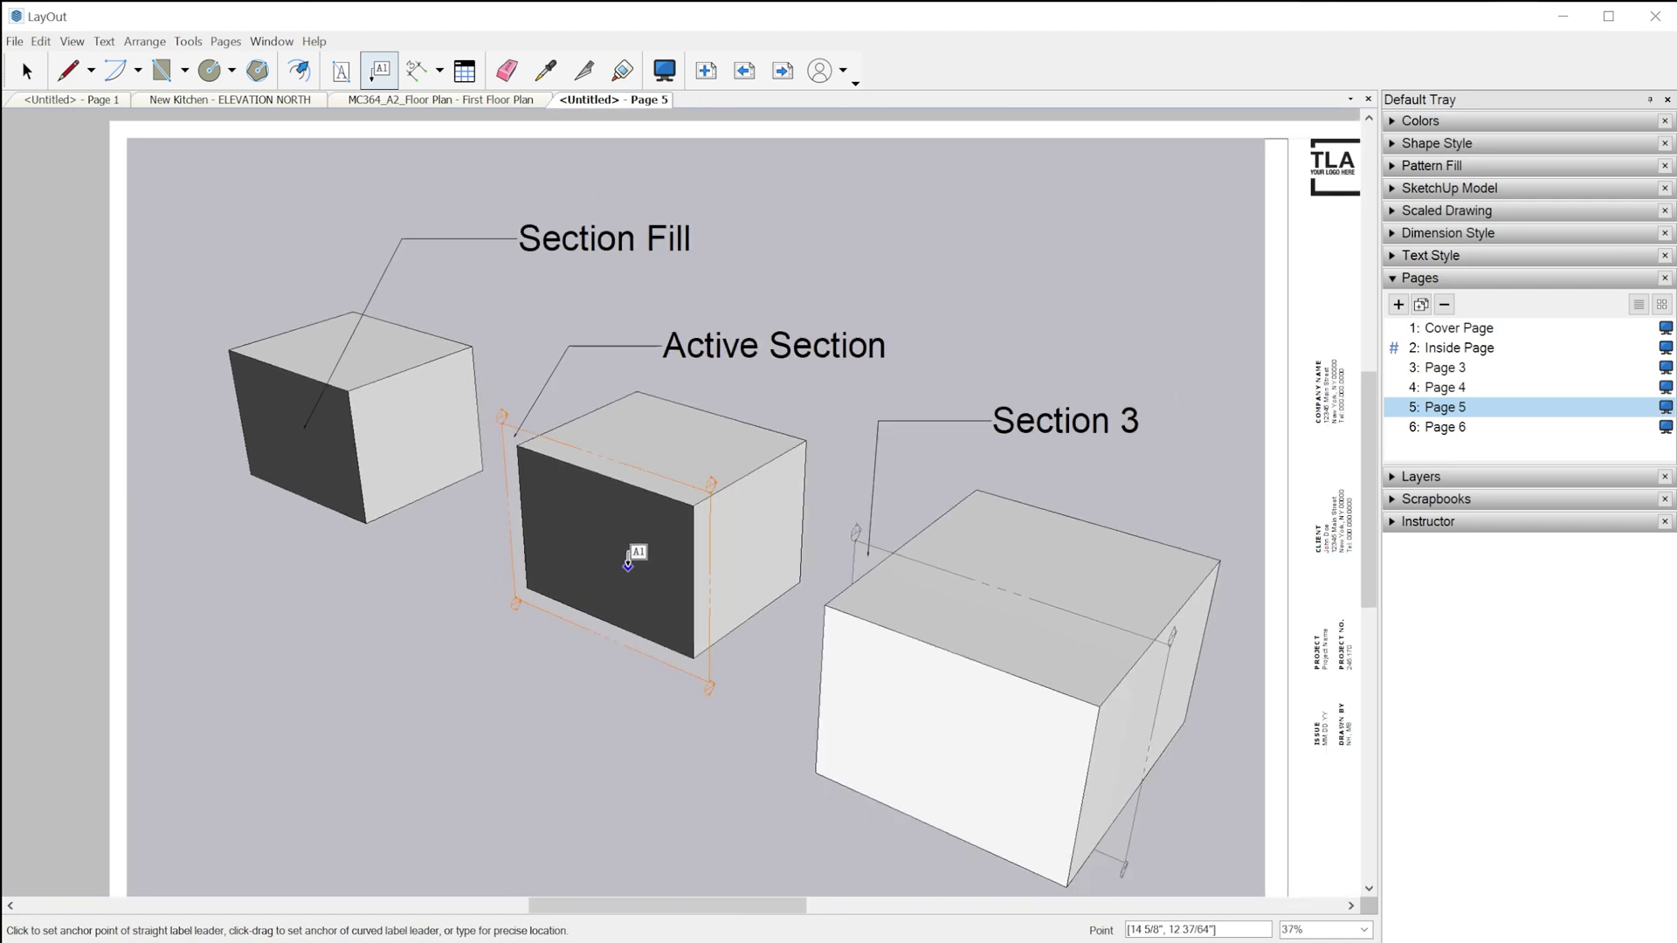
- In the New Kitchen elevation document, anchor a label on the dark tall cabinet
left_click(240, 103)
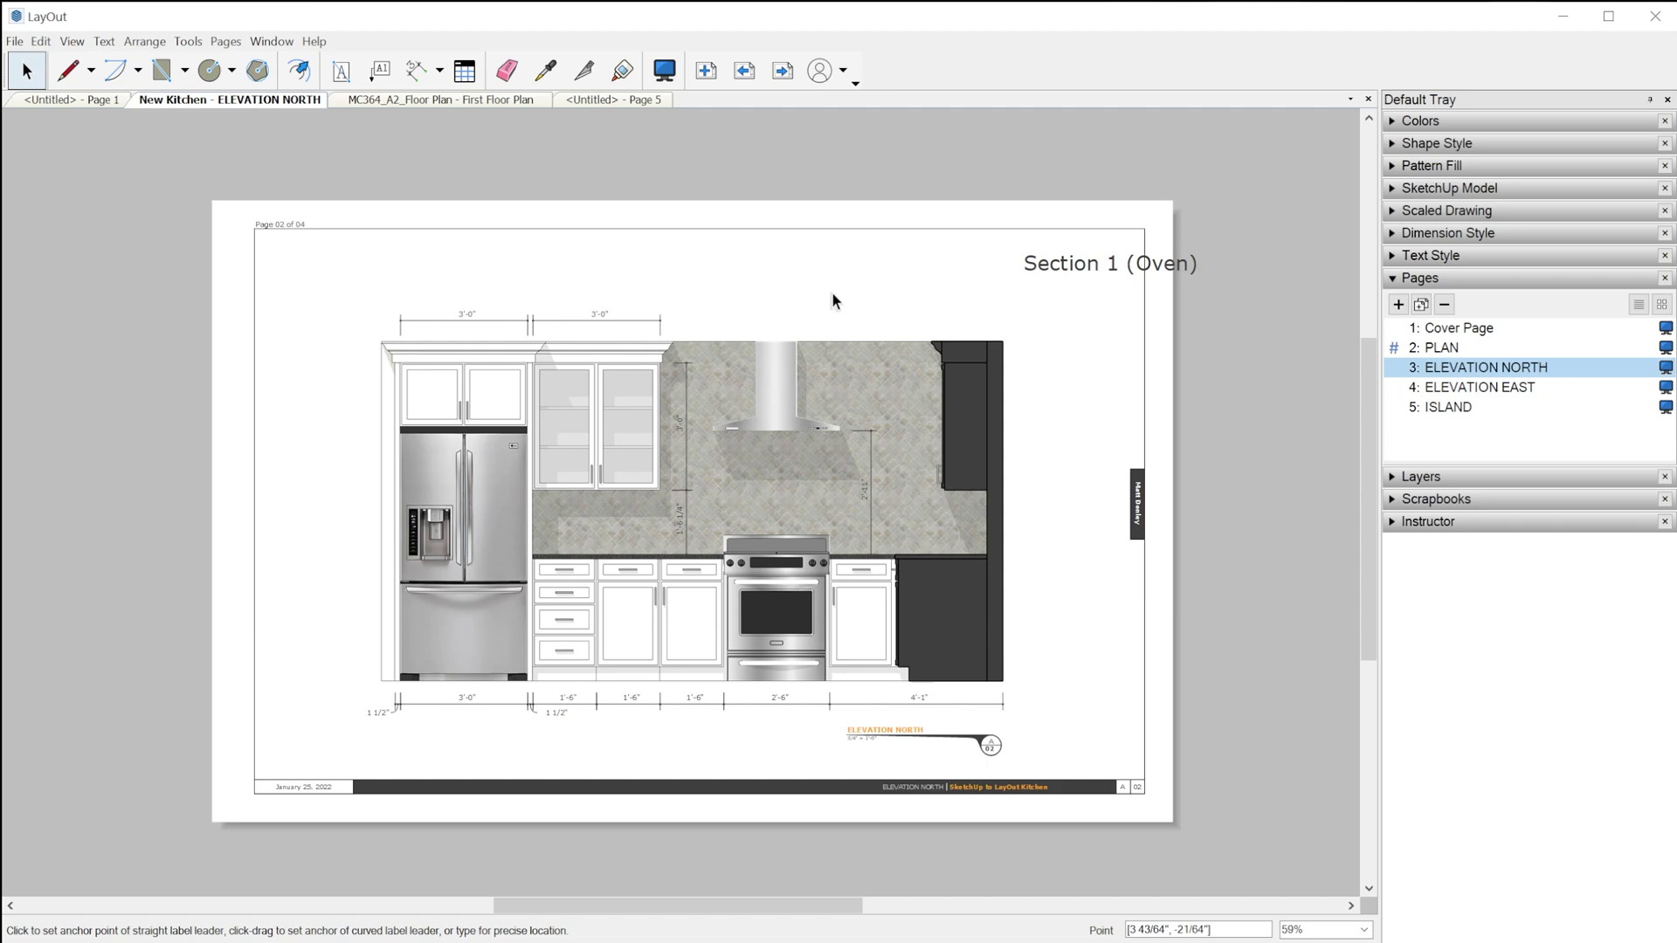
scroll(957, 385, "up", 3)
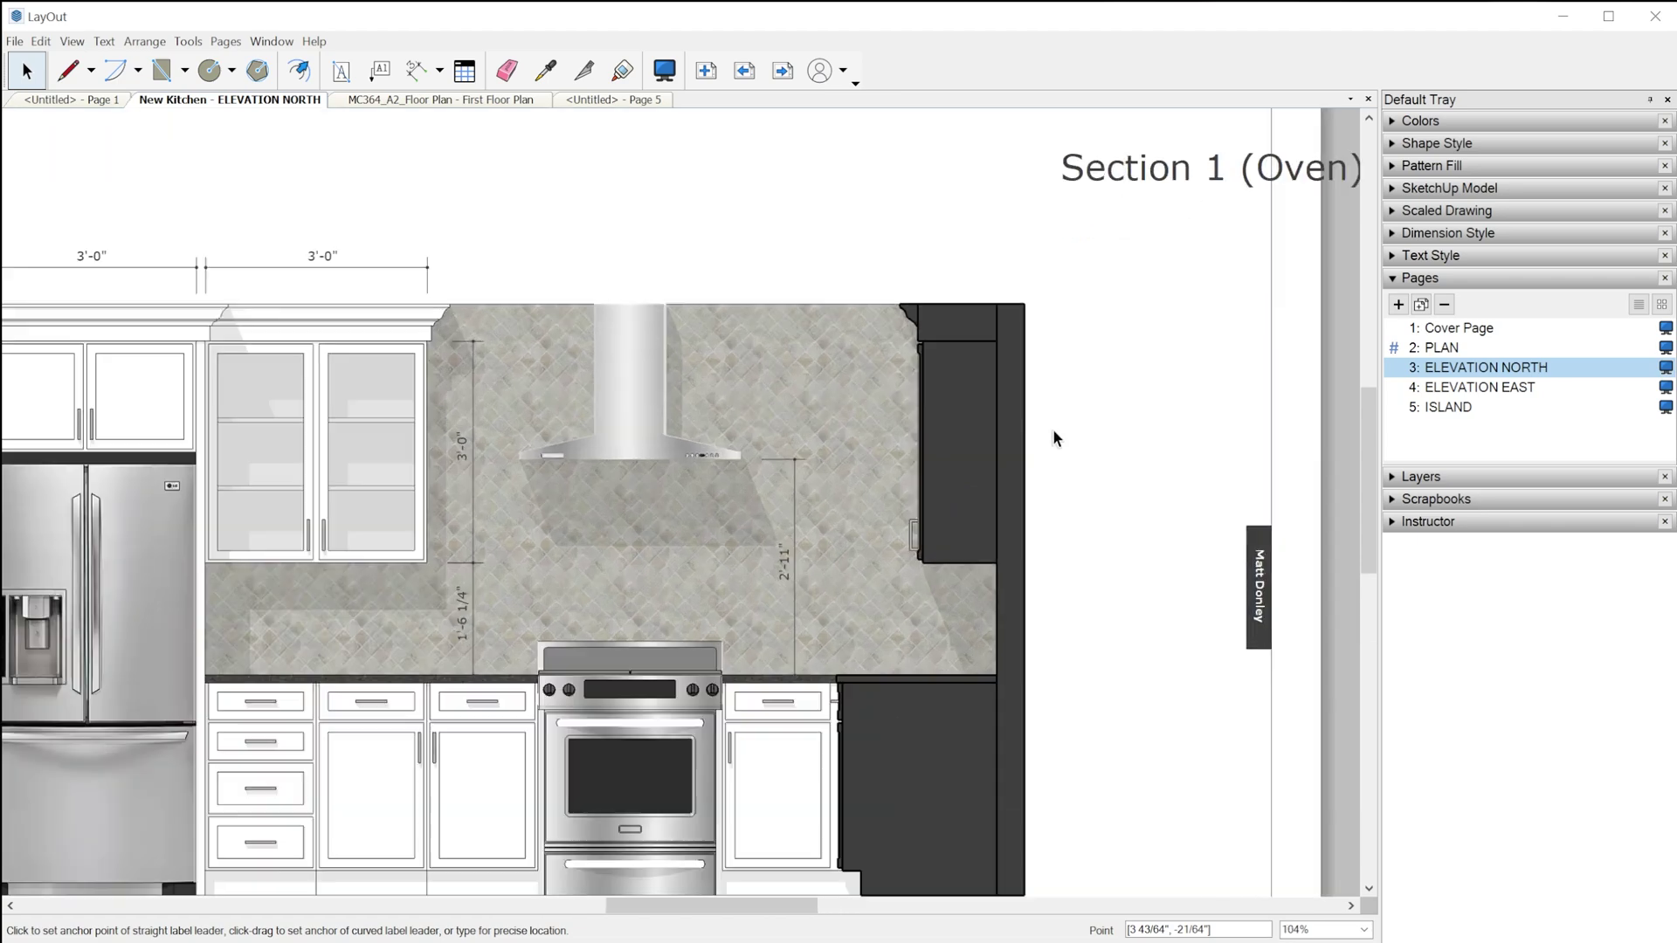
left_click(953, 396)
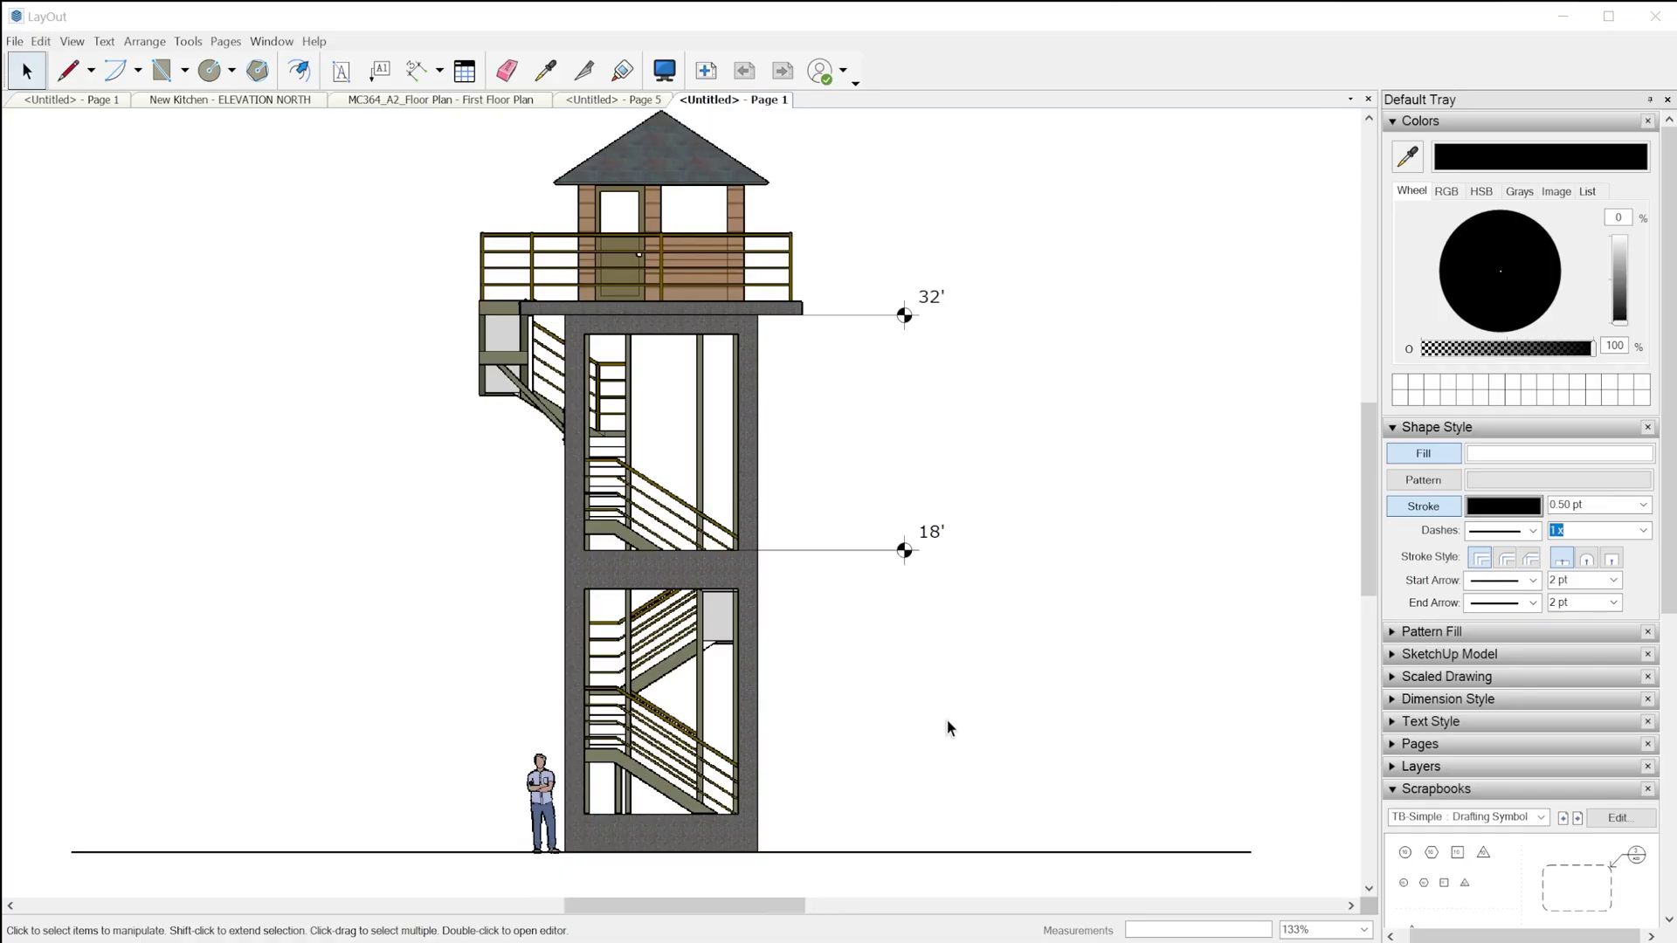
- Open the 18' elevation label to inspect its <Coordinates(z)> autotext
left_click(941, 531)
double_click(933, 524)
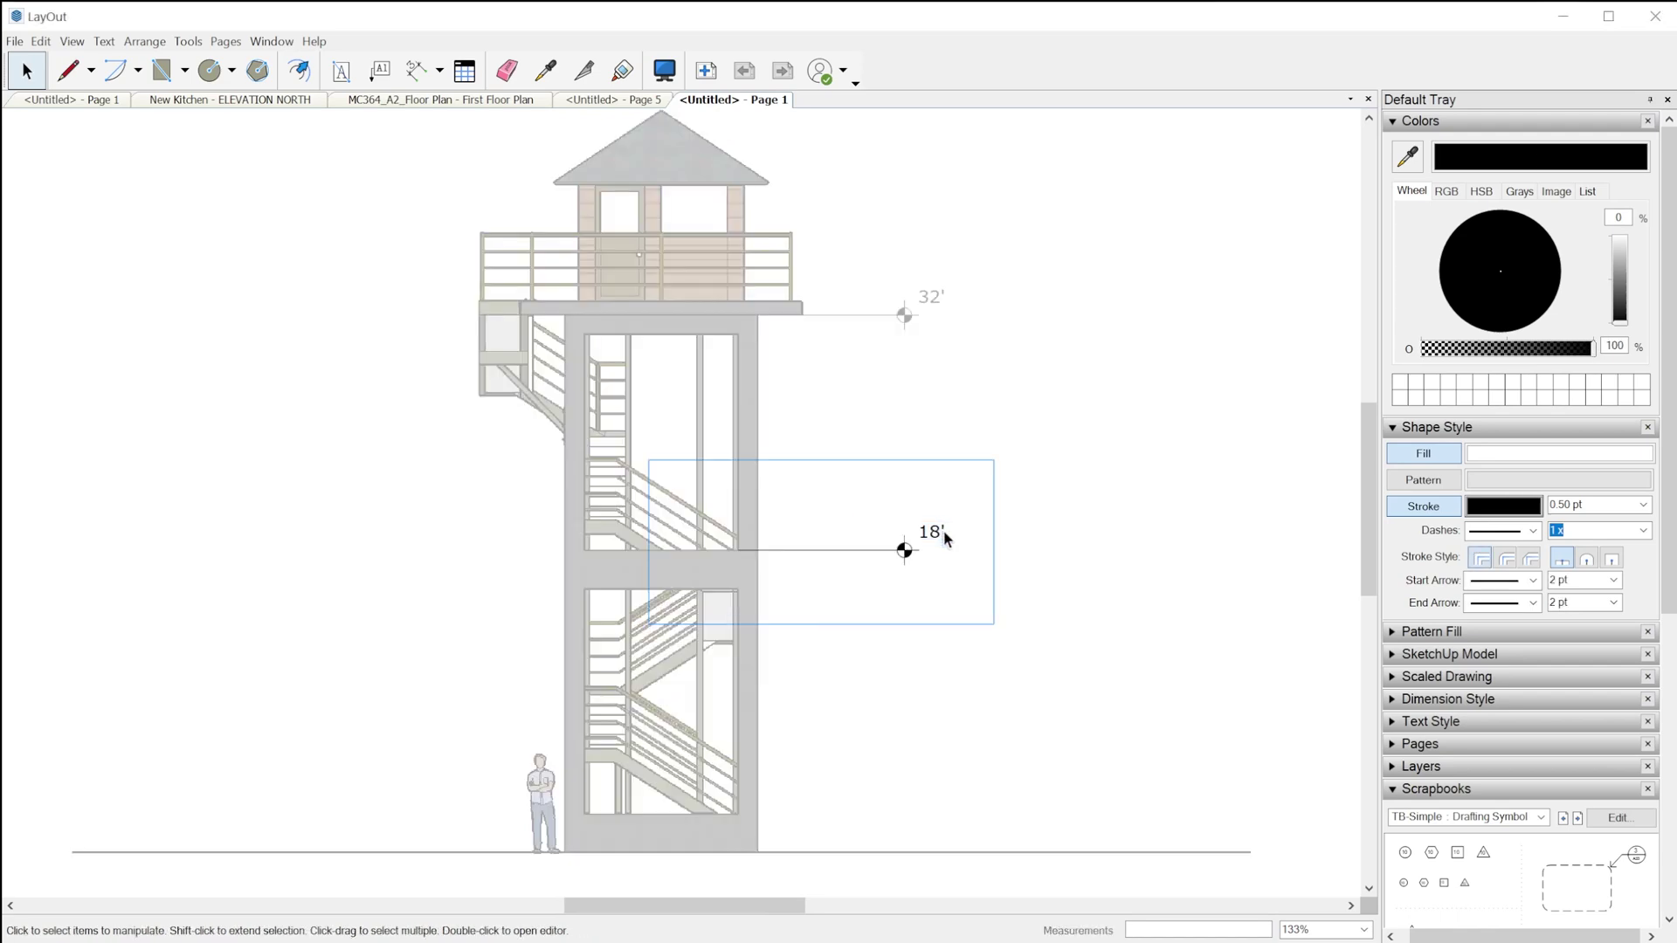
left_click(936, 531)
double_click(935, 532)
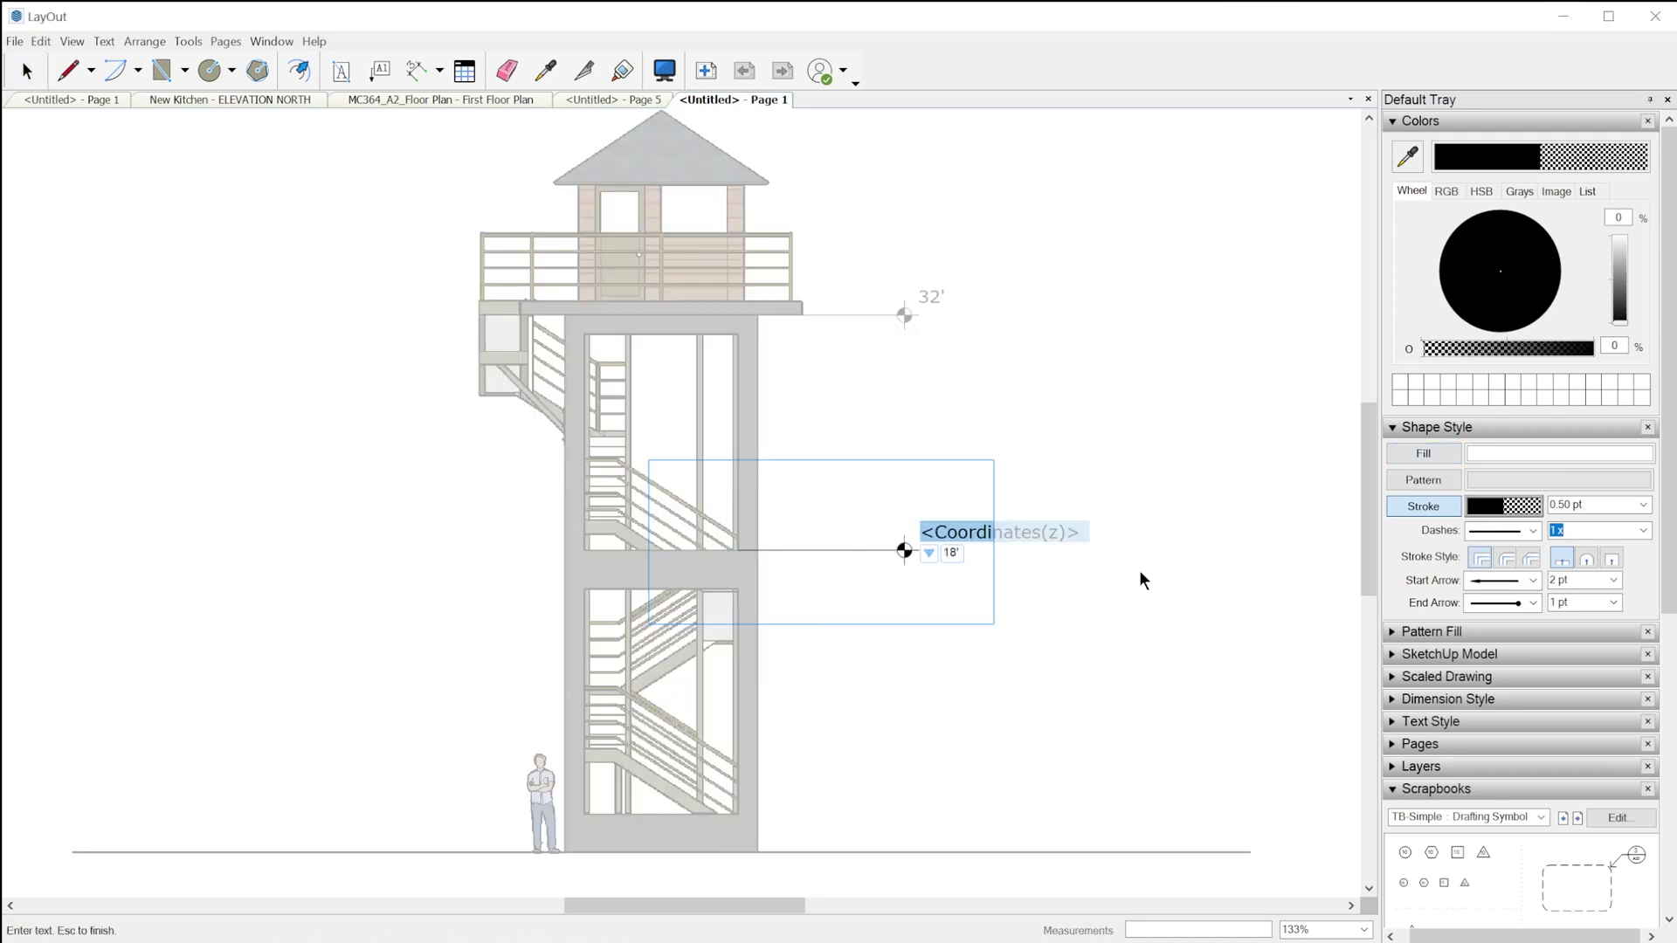
key("Escape")
key("Escape")
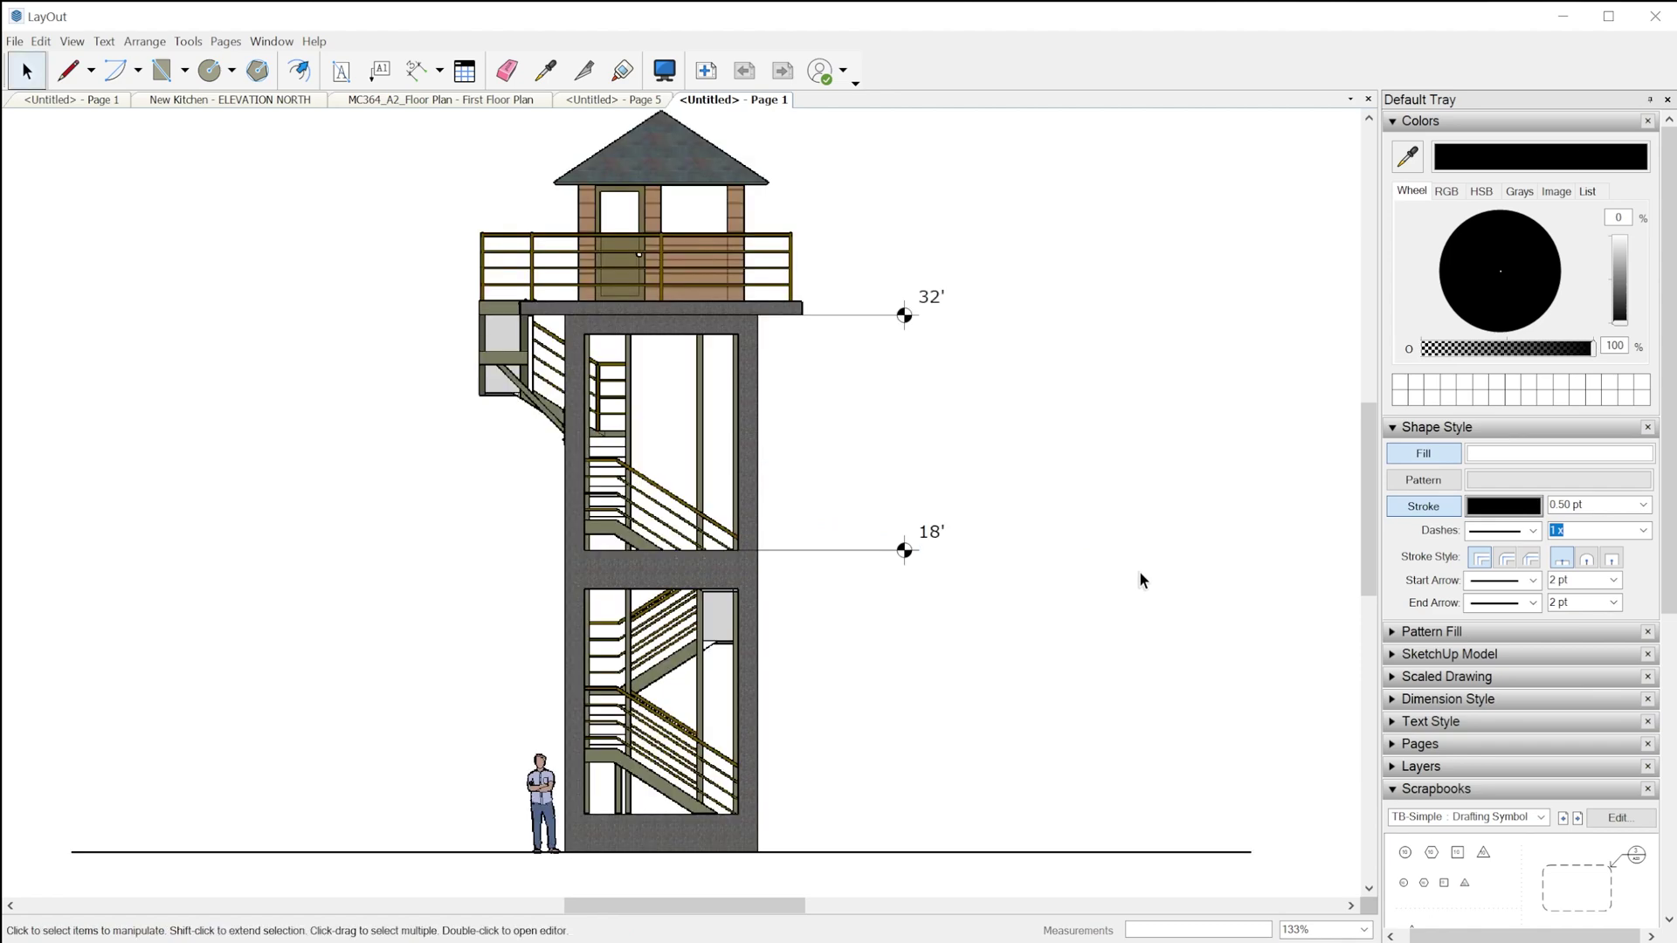
- Name the SketchUp scene Tower Base, then switch between Sea Level and Tower Base
key("Return")
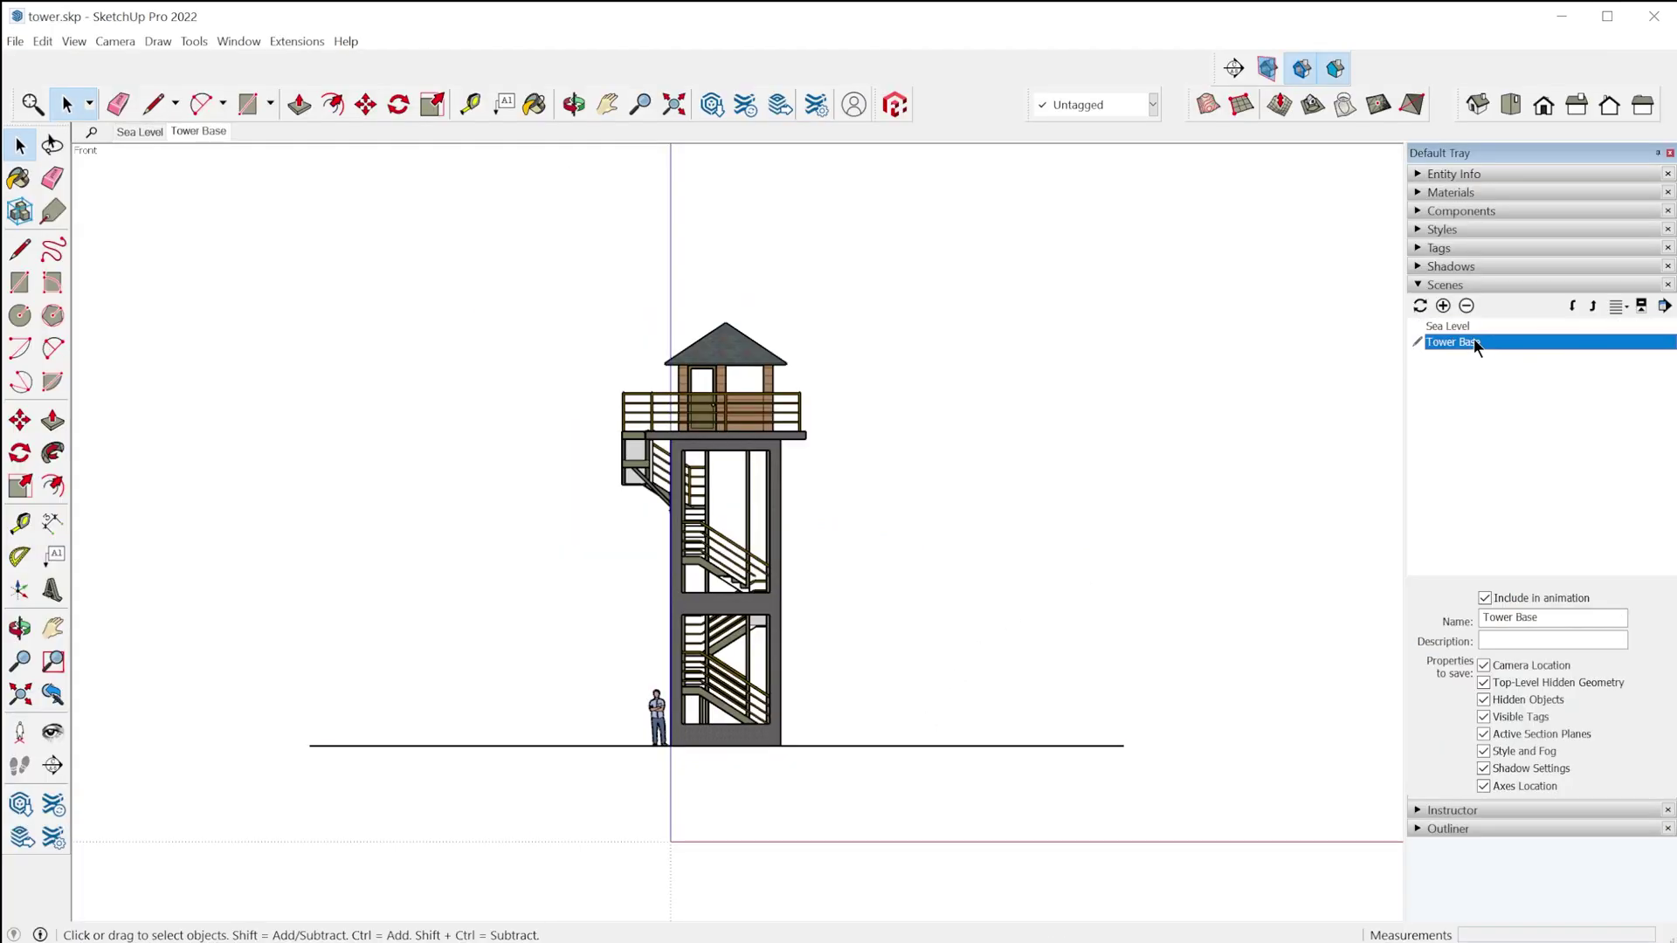
key("Page_Up")
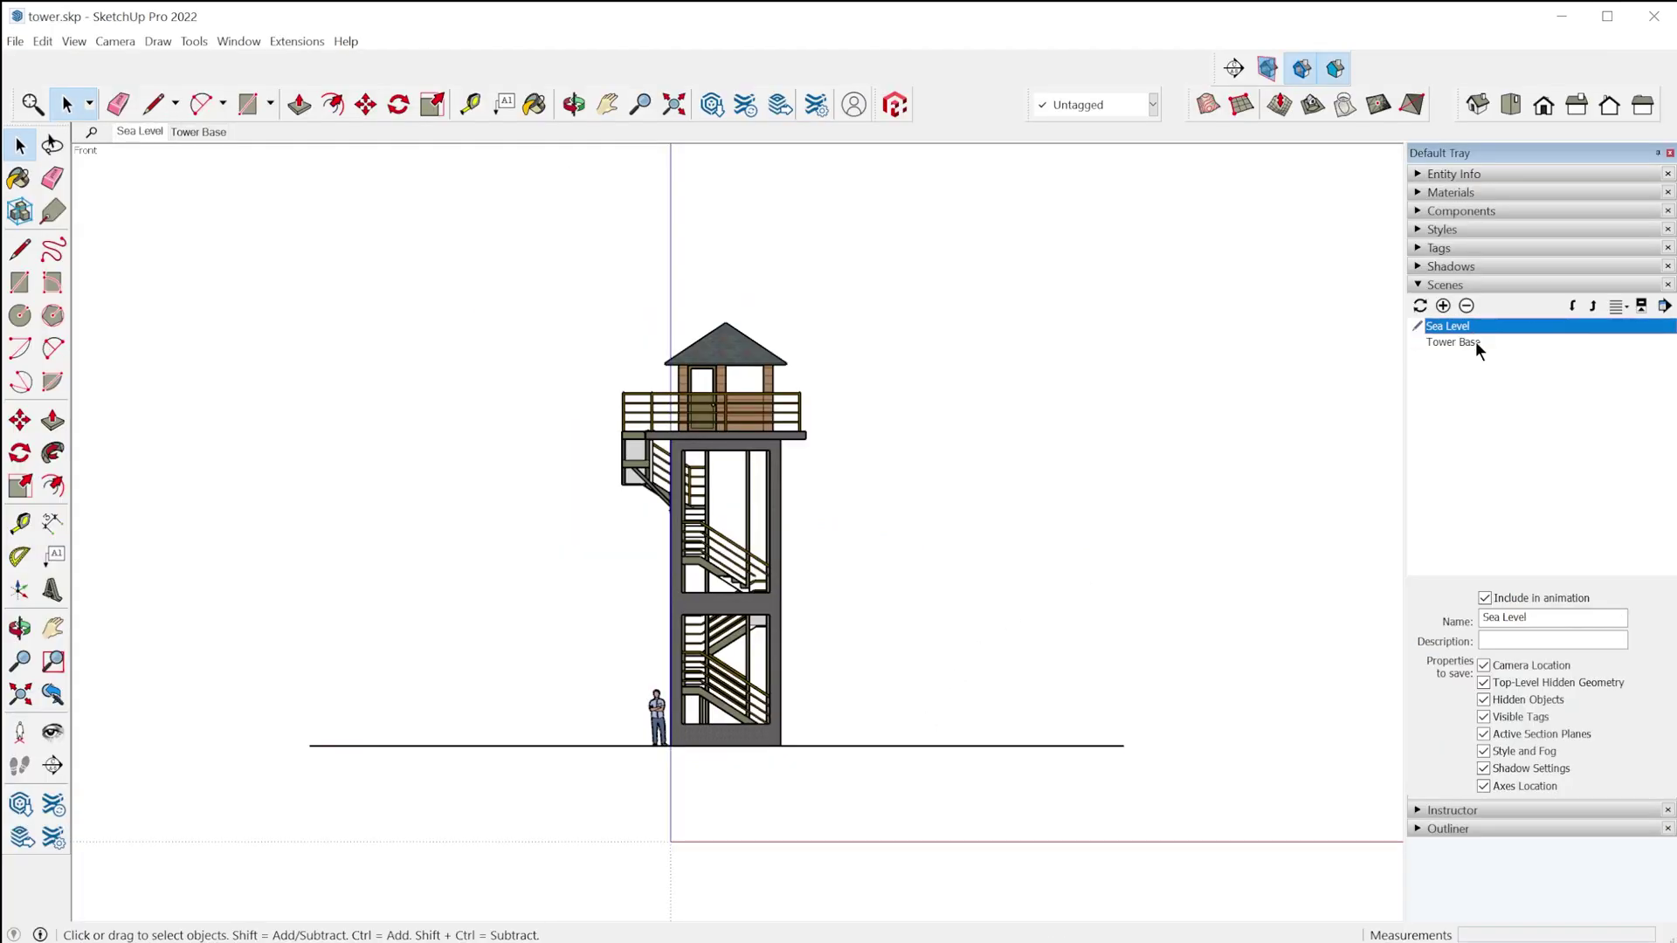
left_click(1476, 342)
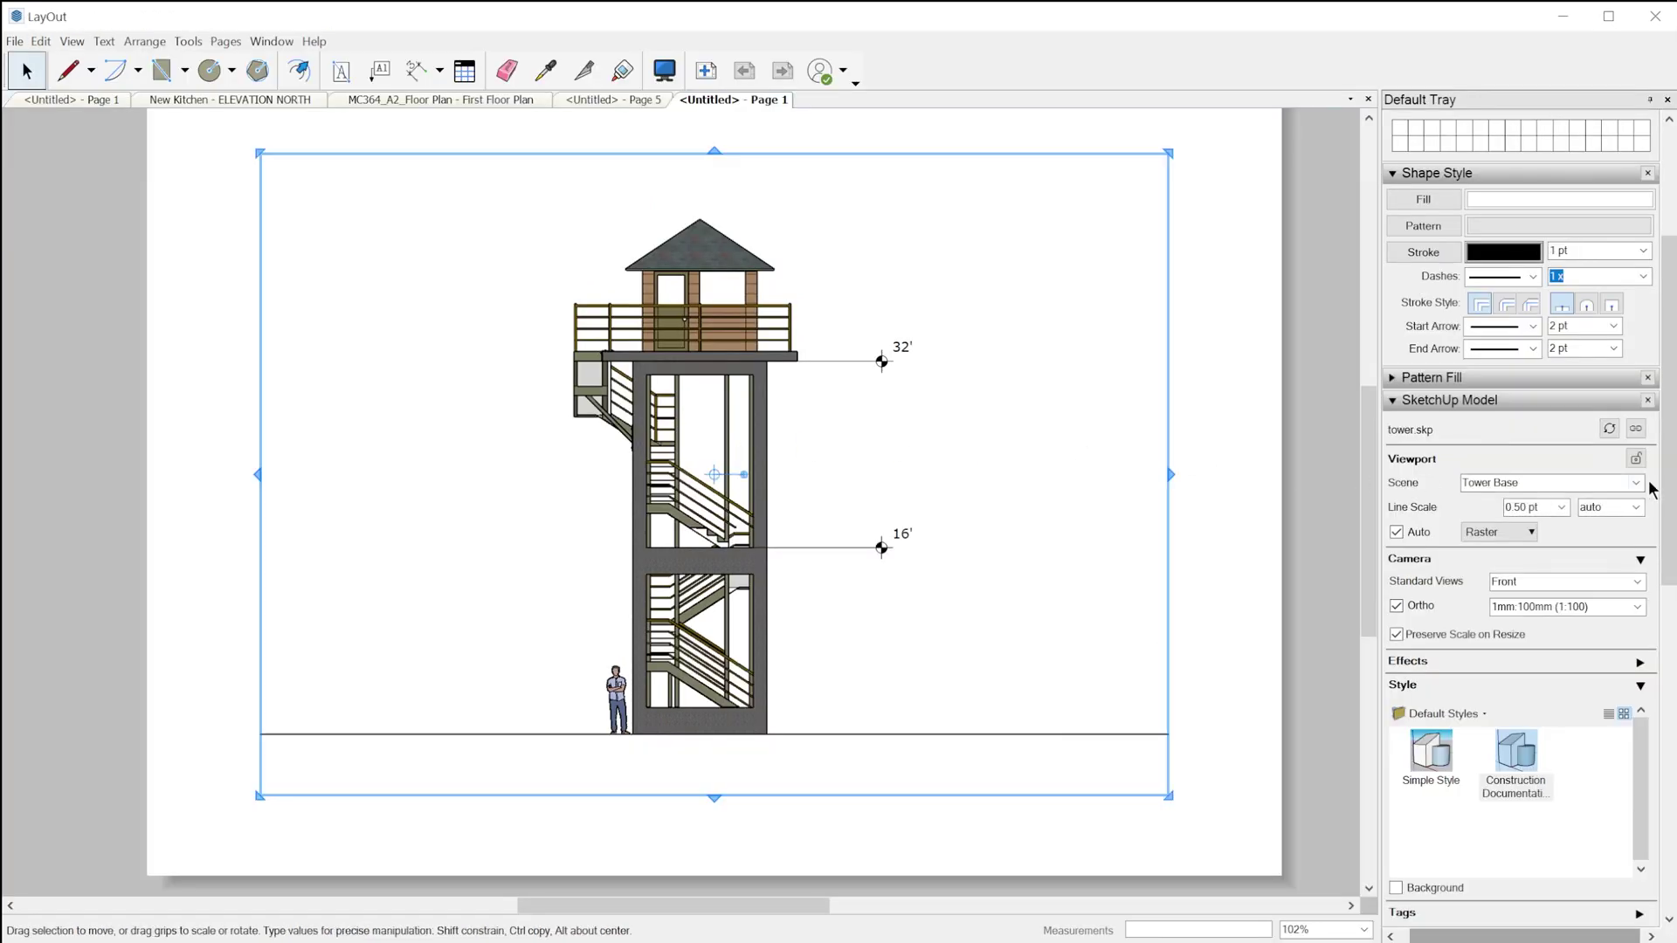
- Choose Tower Base for the tower viewport and add words after the 16' label's <Coordinates(z)> tag
left_click(1636, 483)
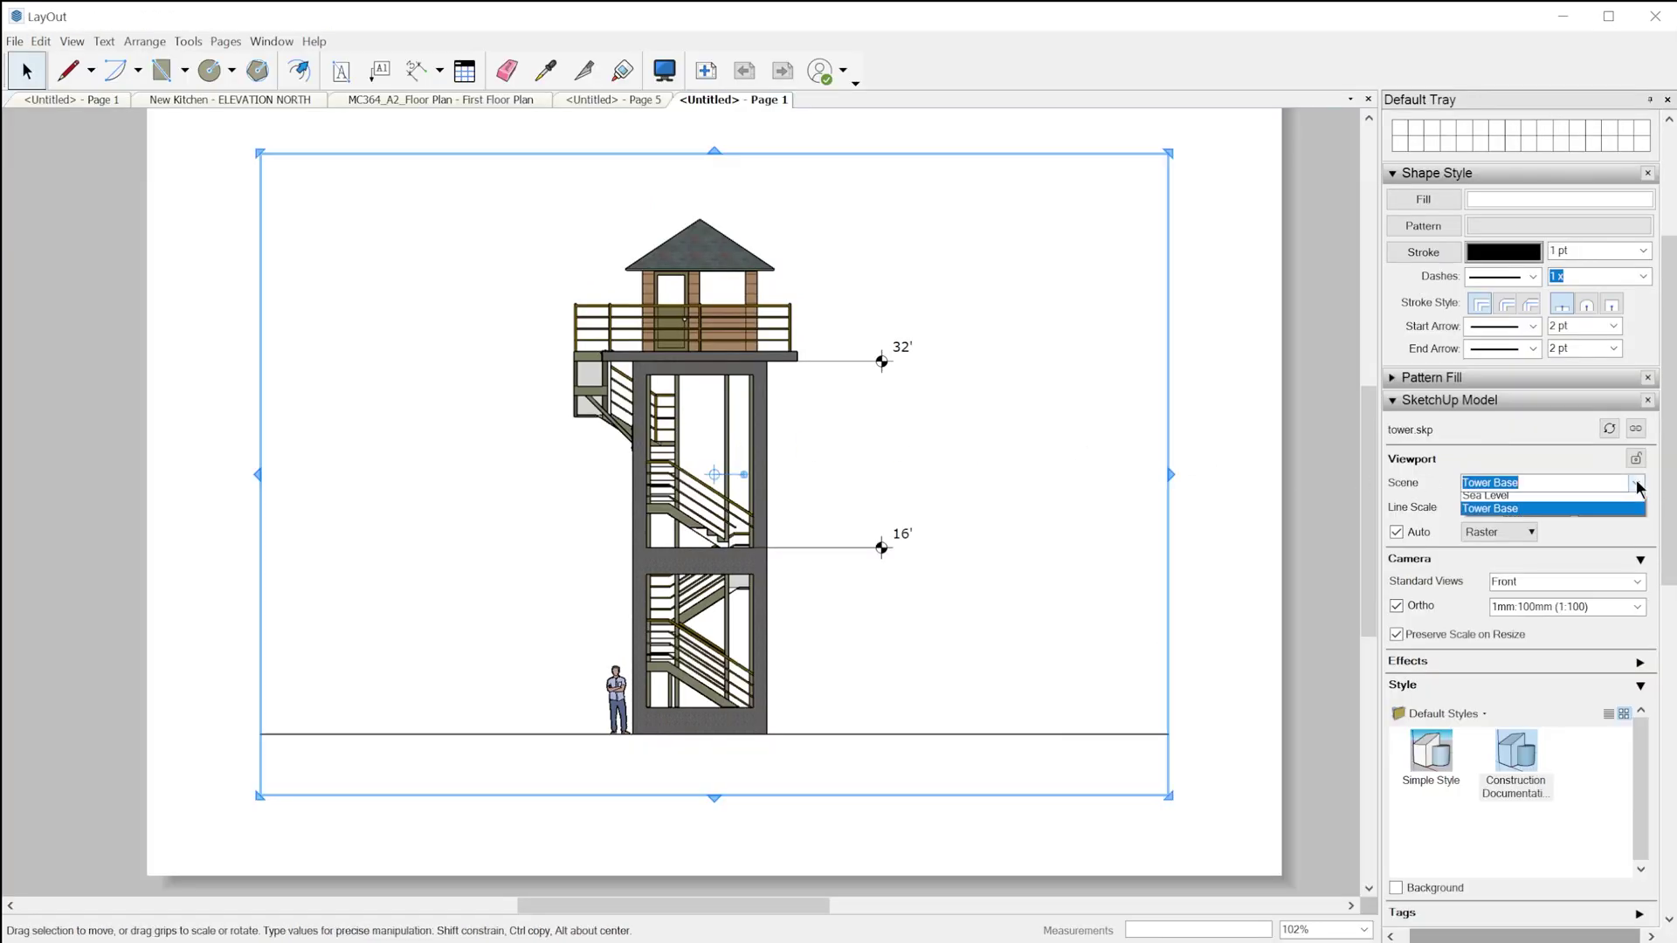
left_click(1610, 513)
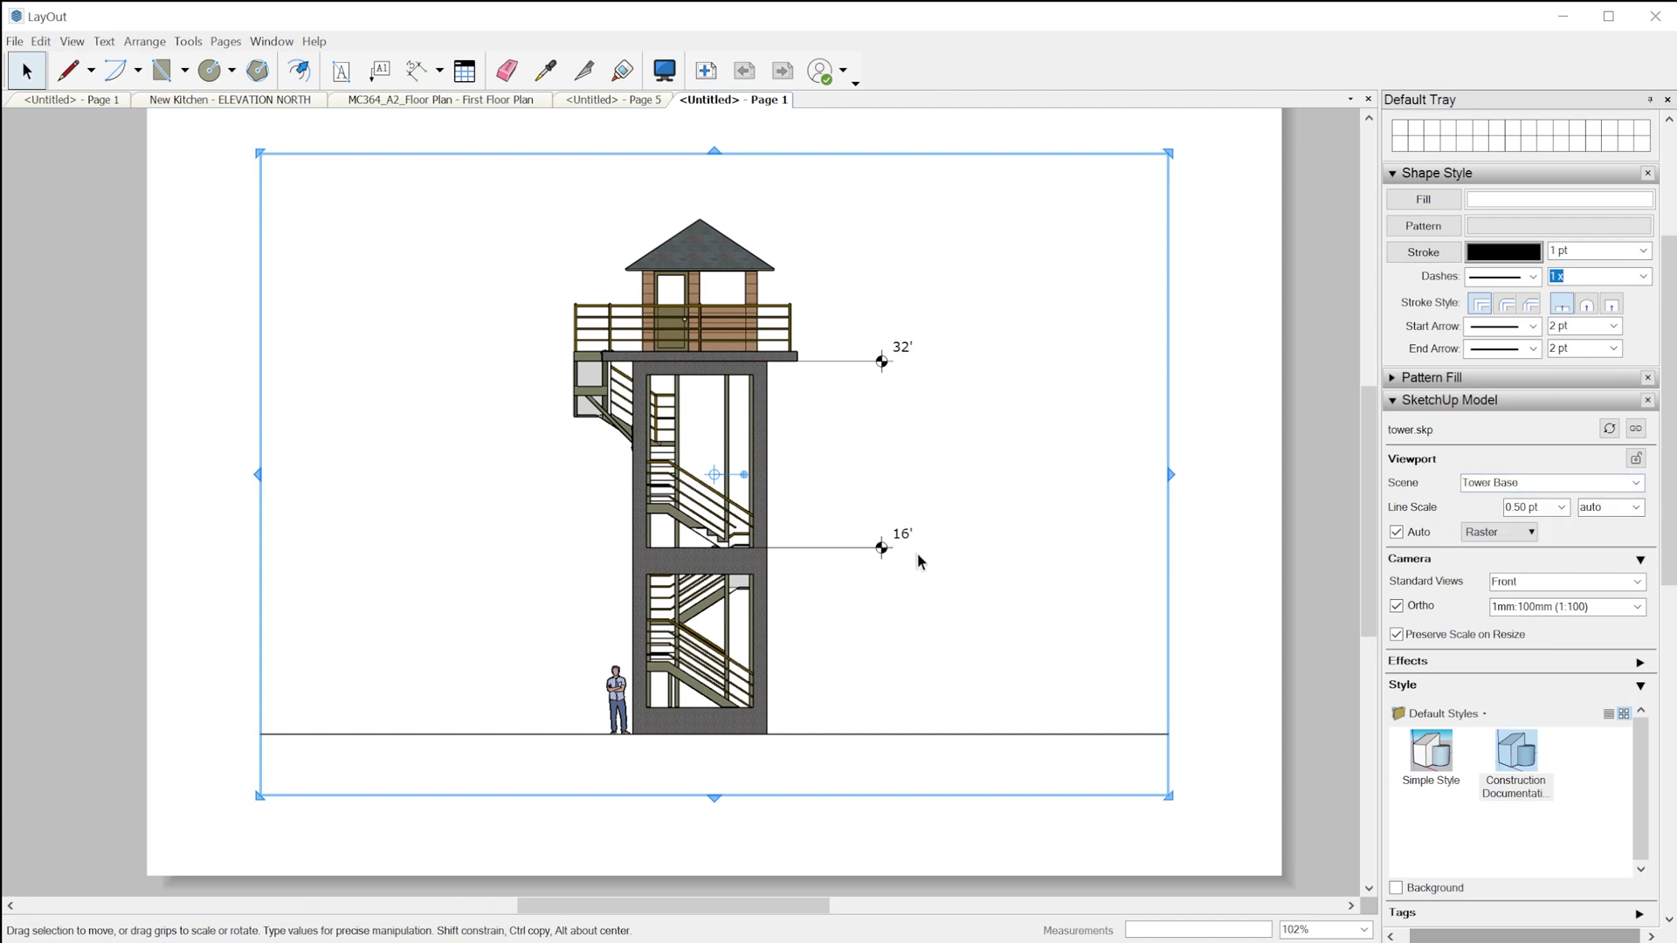
double_click(905, 534)
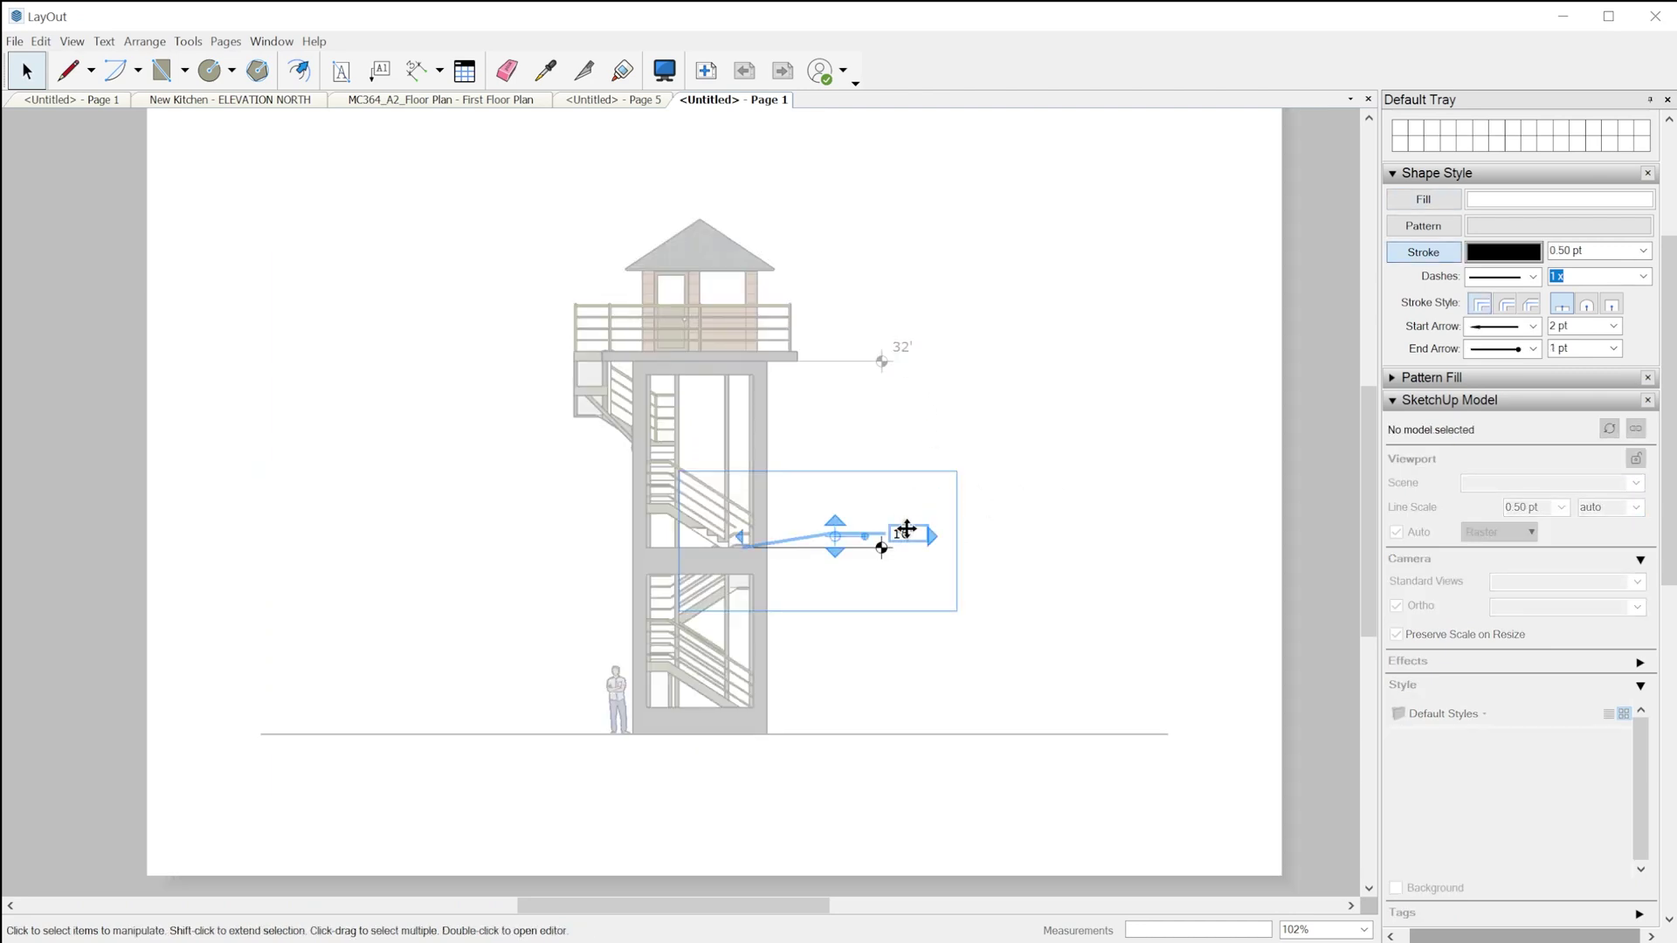
double_click(906, 532)
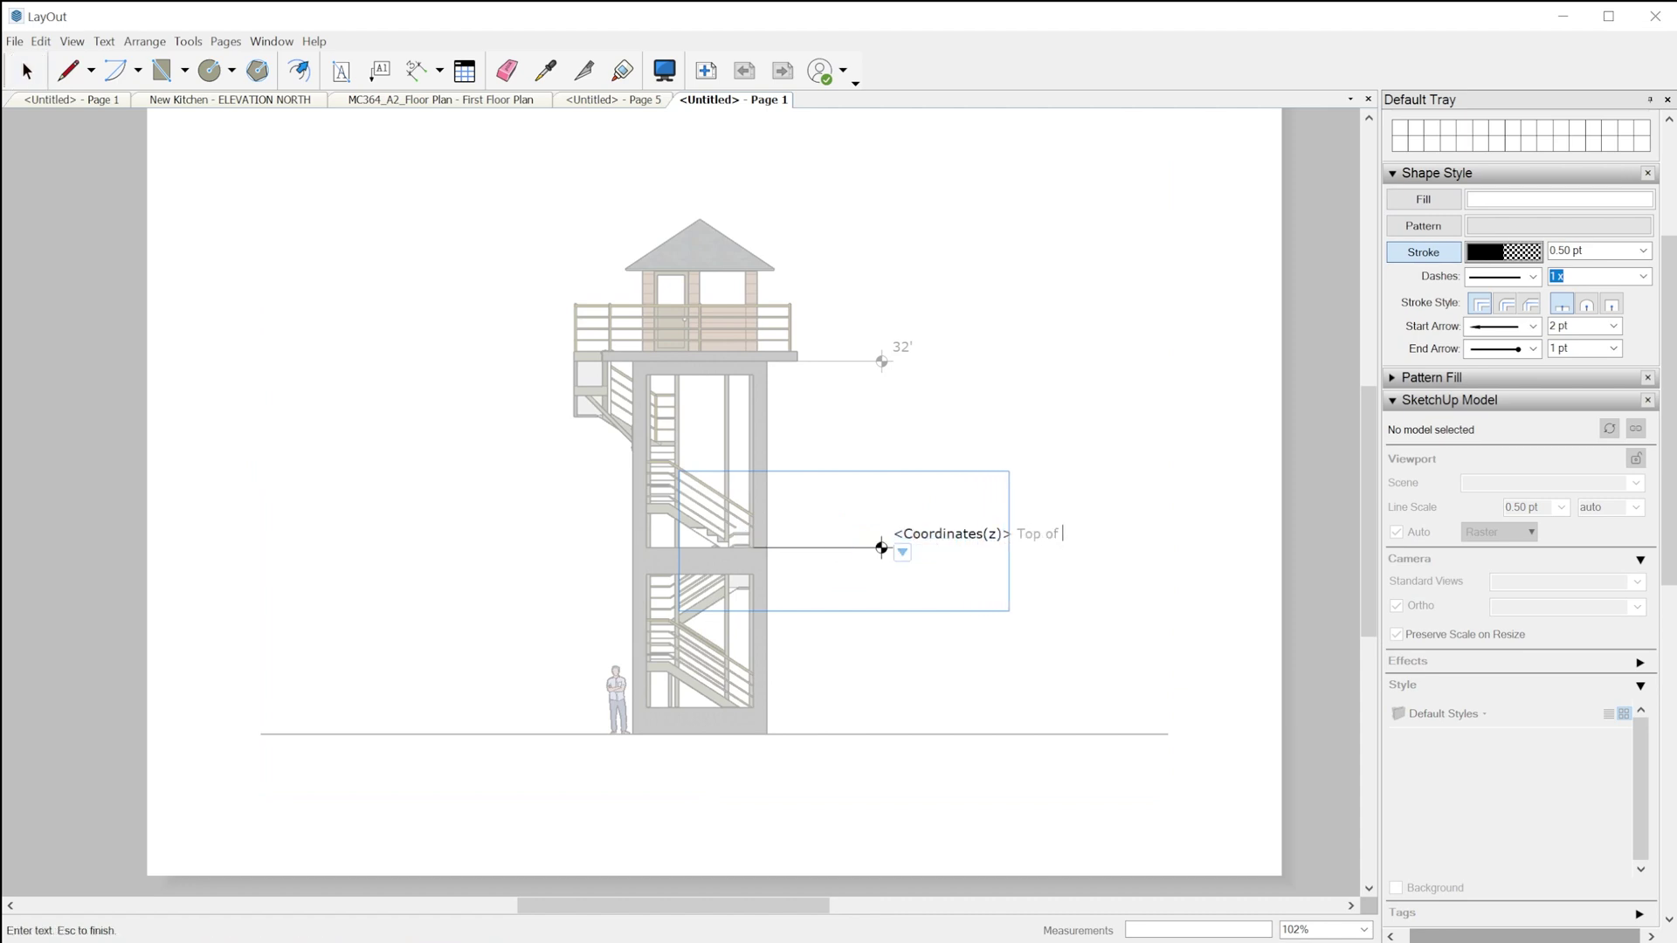
left_click(1214, 676)
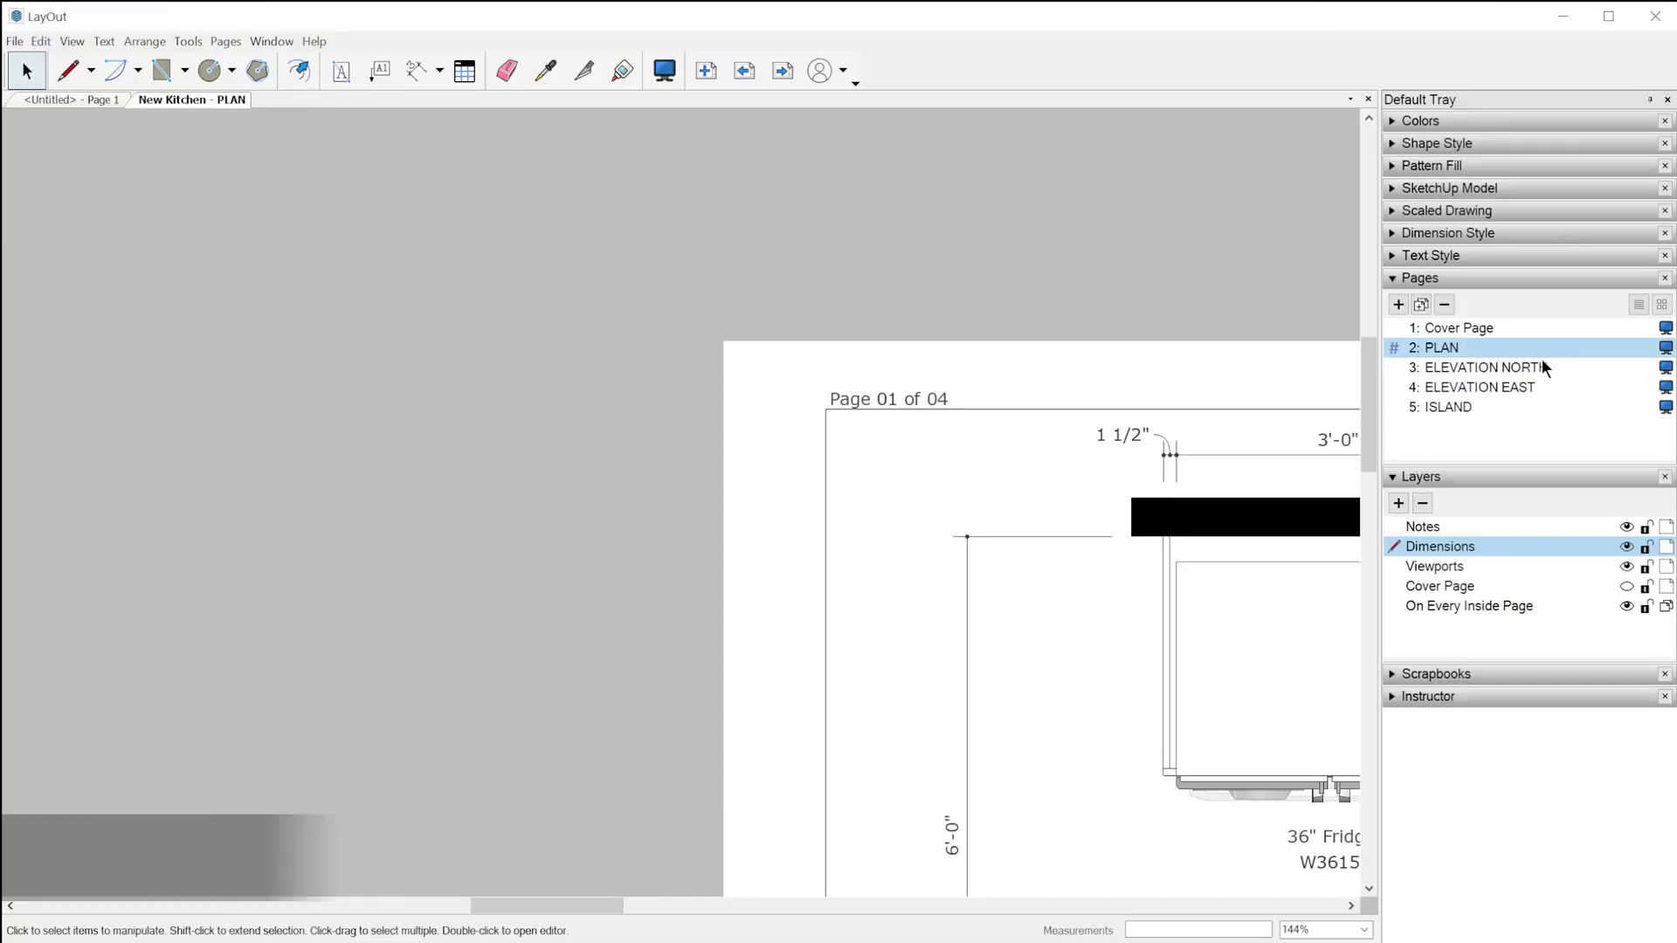
- Review the ISLAND page-number footer, then open the <PageCount> start page choices in Auto-Text
left_click(1542, 363)
left_click(1523, 390)
left_click(1517, 405)
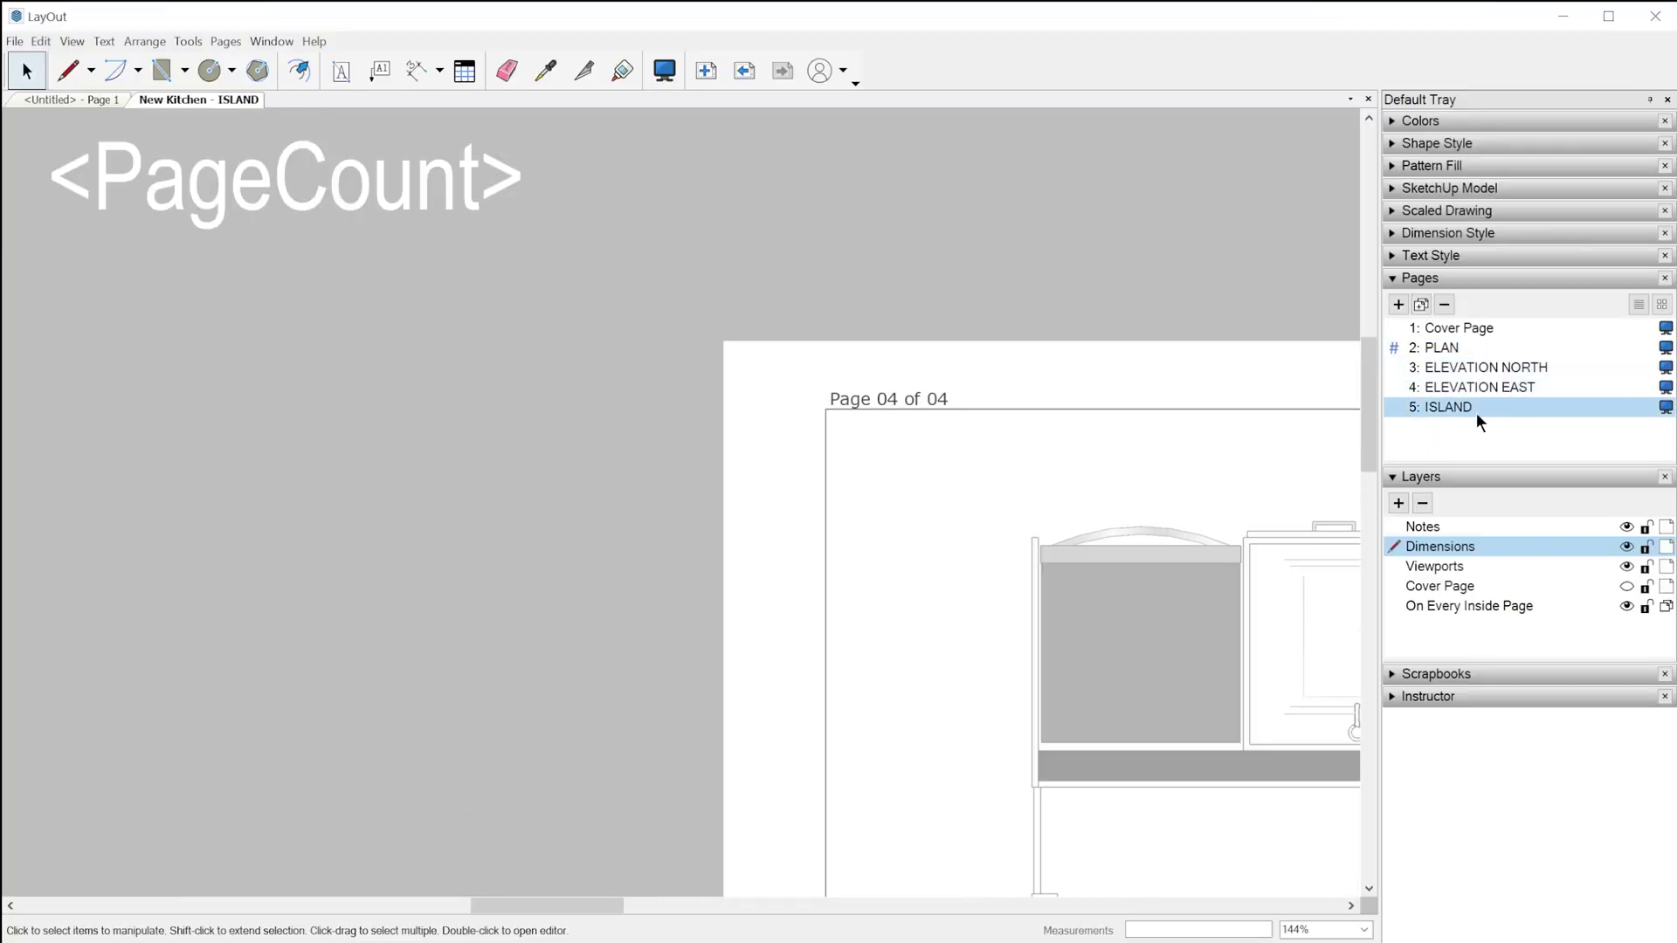
double_click(882, 399)
scroll(958, 367, "up", 4)
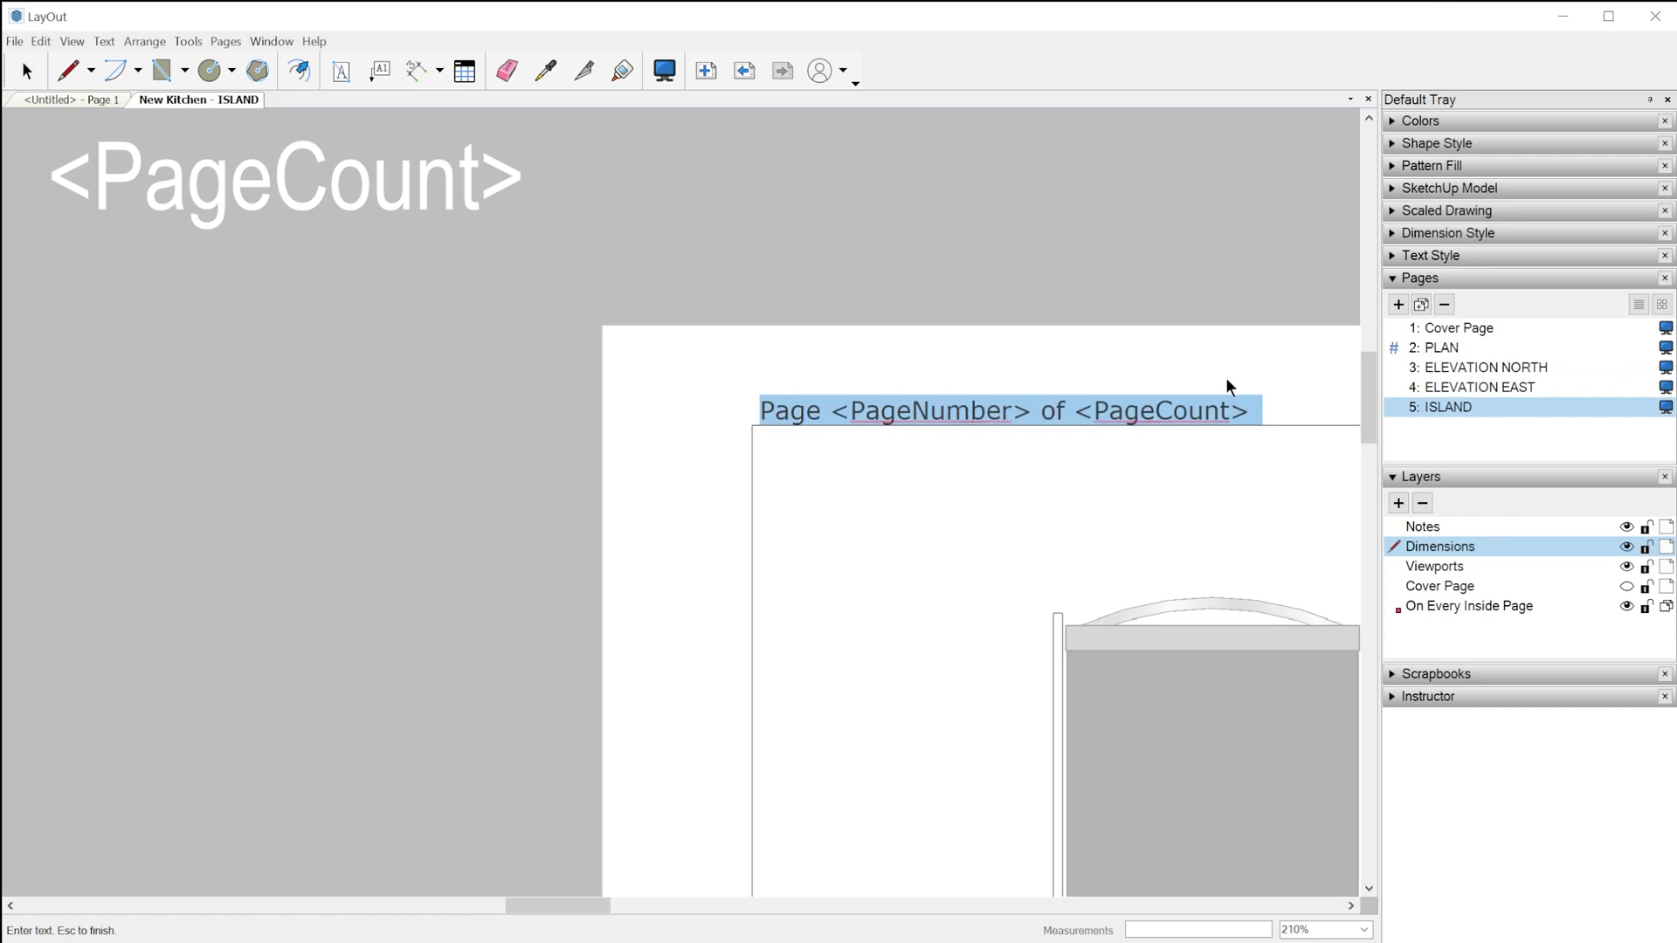
key("Delete")
key("Escape")
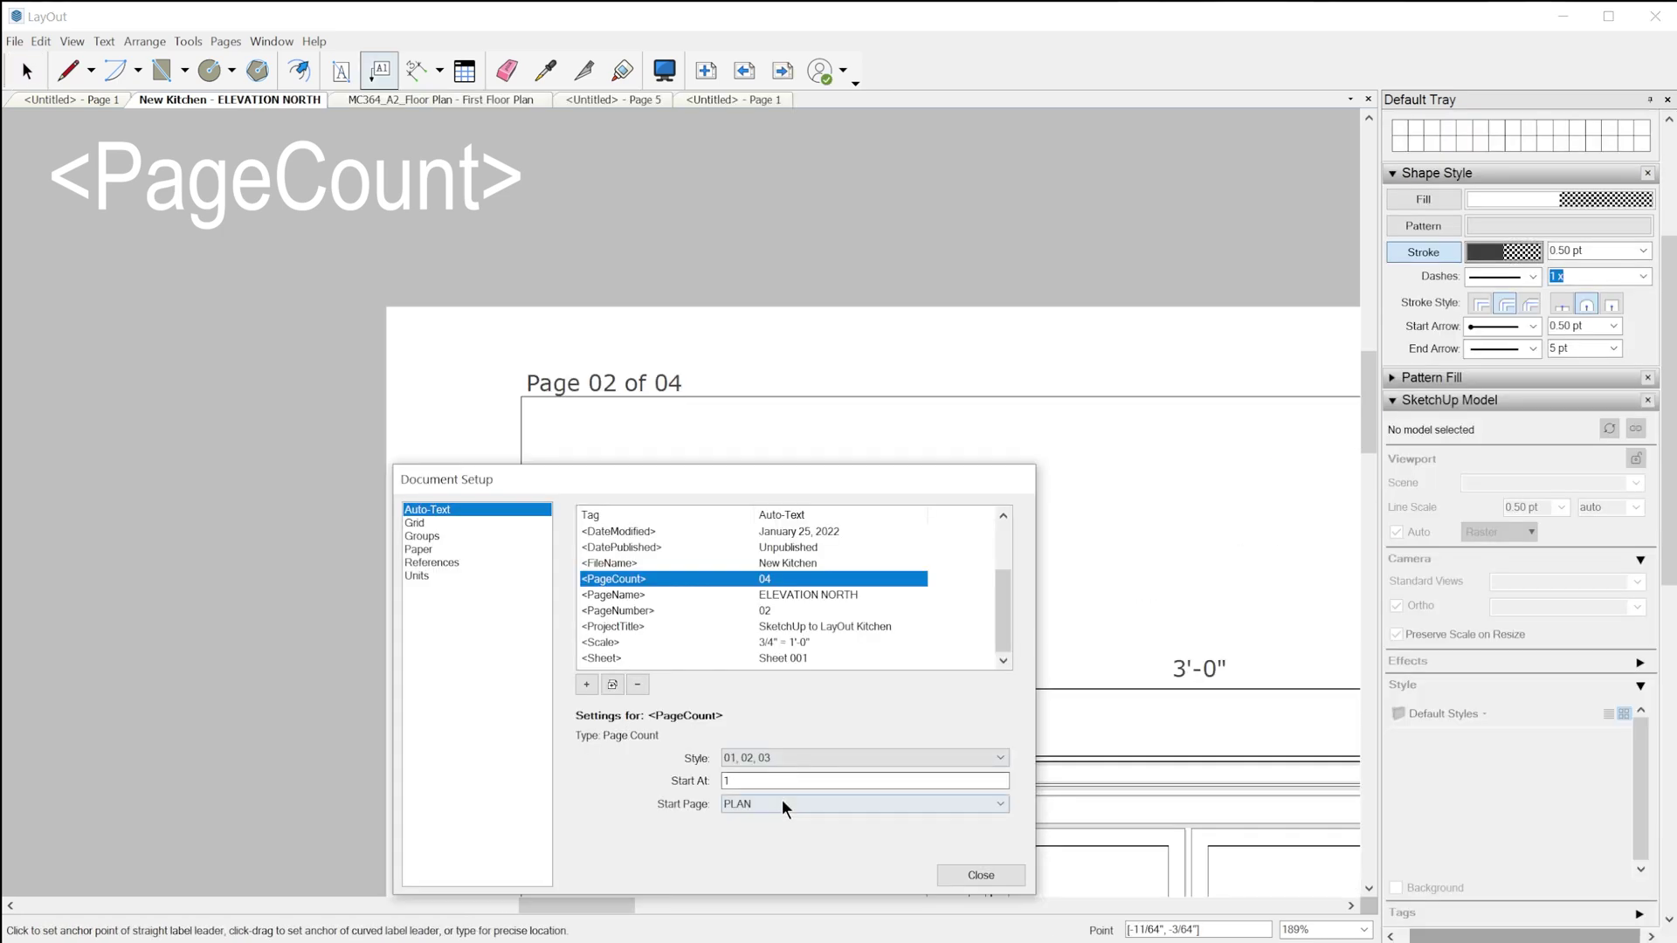
left_click(782, 804)
- Count pages from the Cover Page starting at 0, trying A, B, C and a, b, c before 1, 2, 3
left_click(783, 820)
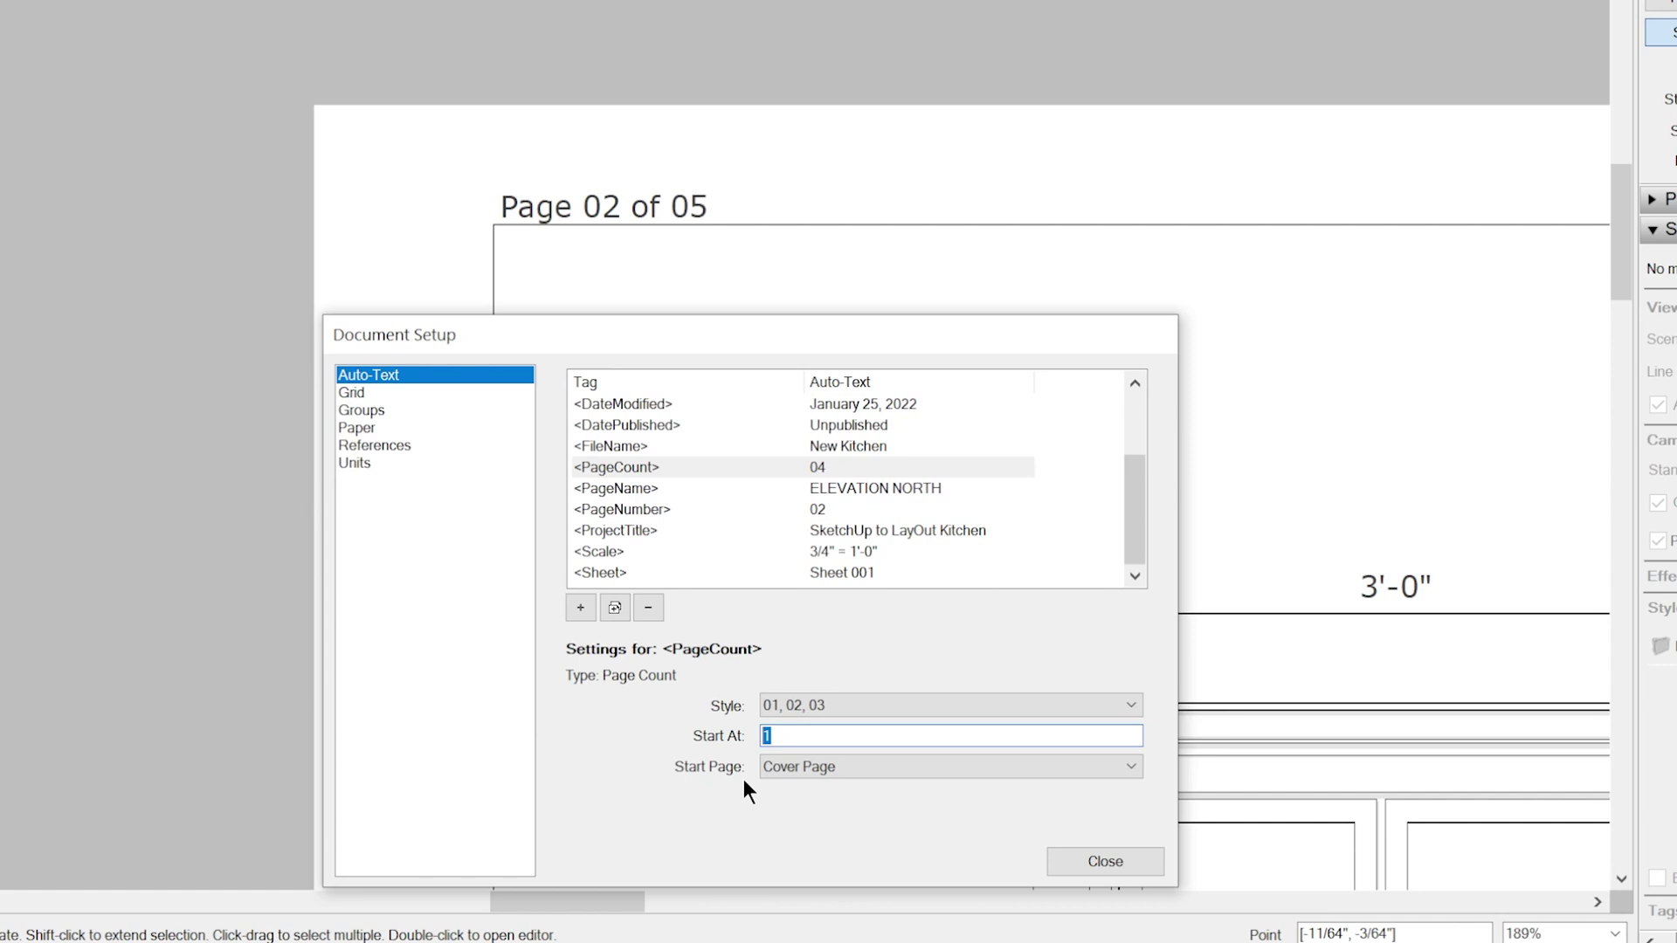
type("0")
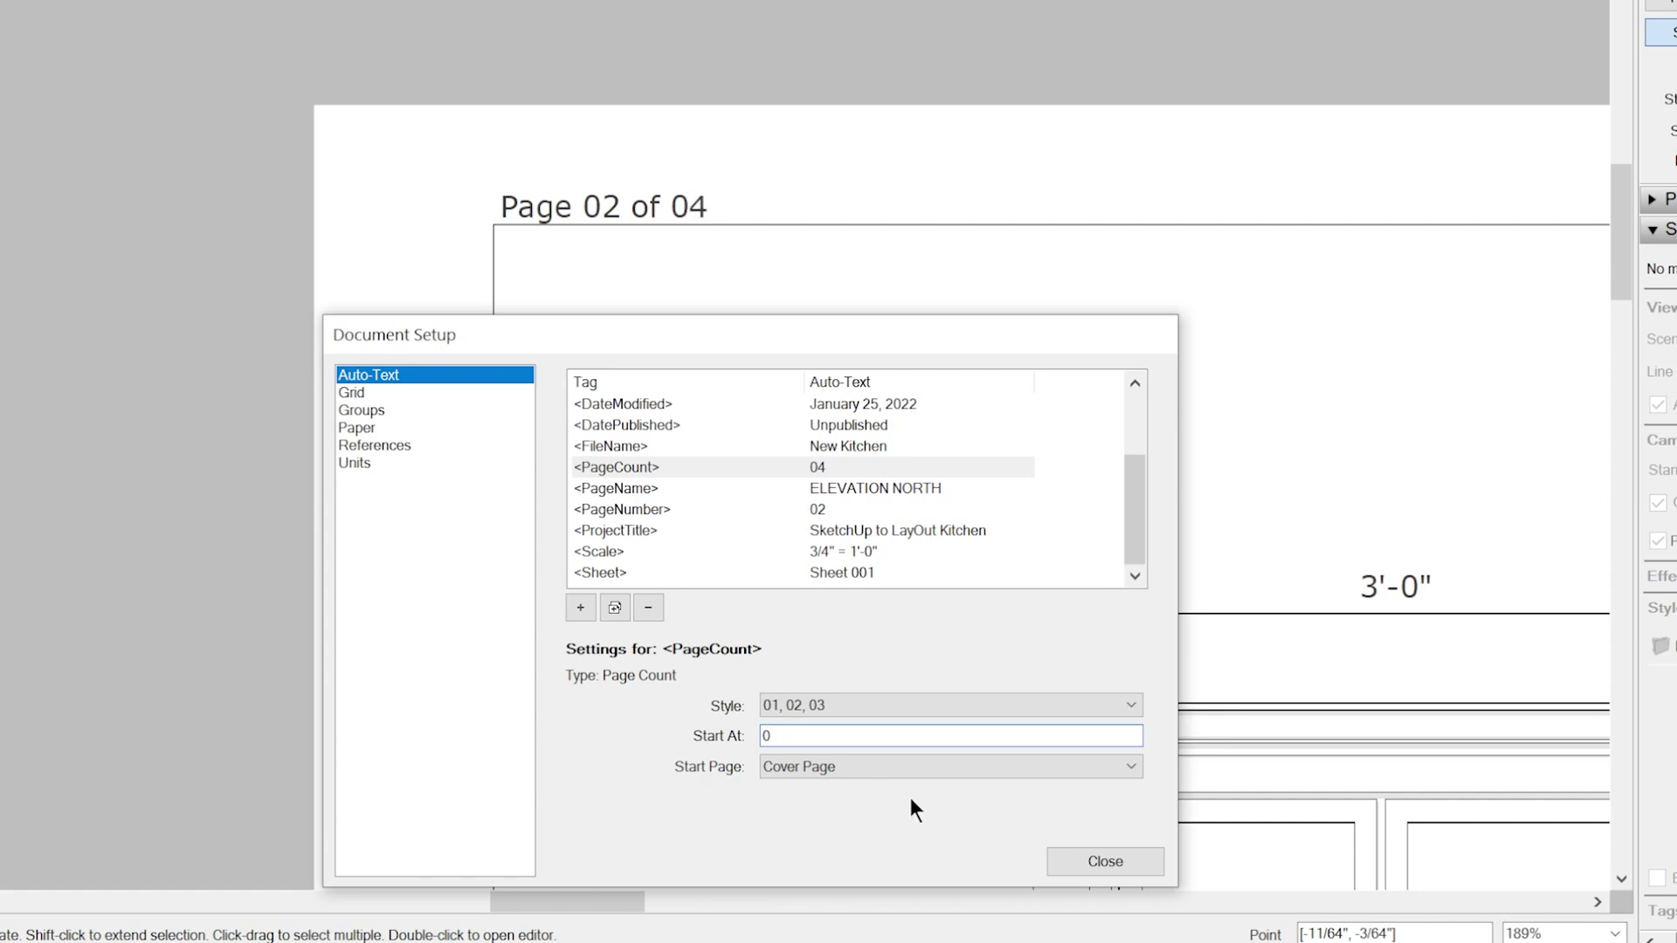
left_click(915, 708)
left_click(916, 723)
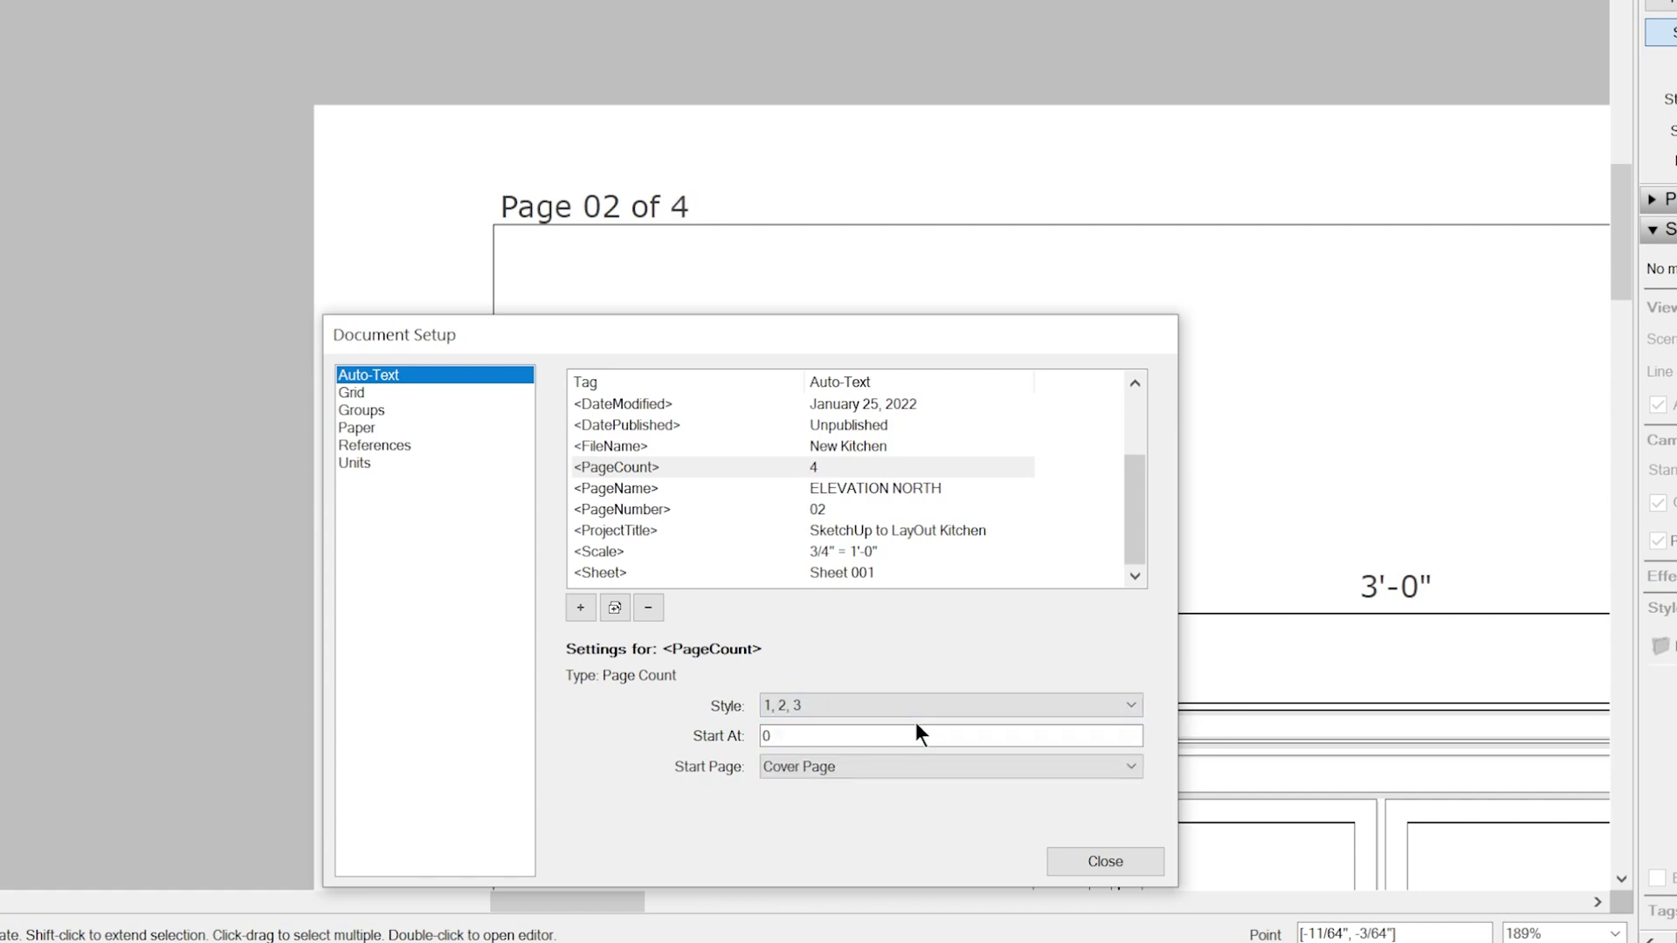
left_click(908, 704)
left_click(907, 761)
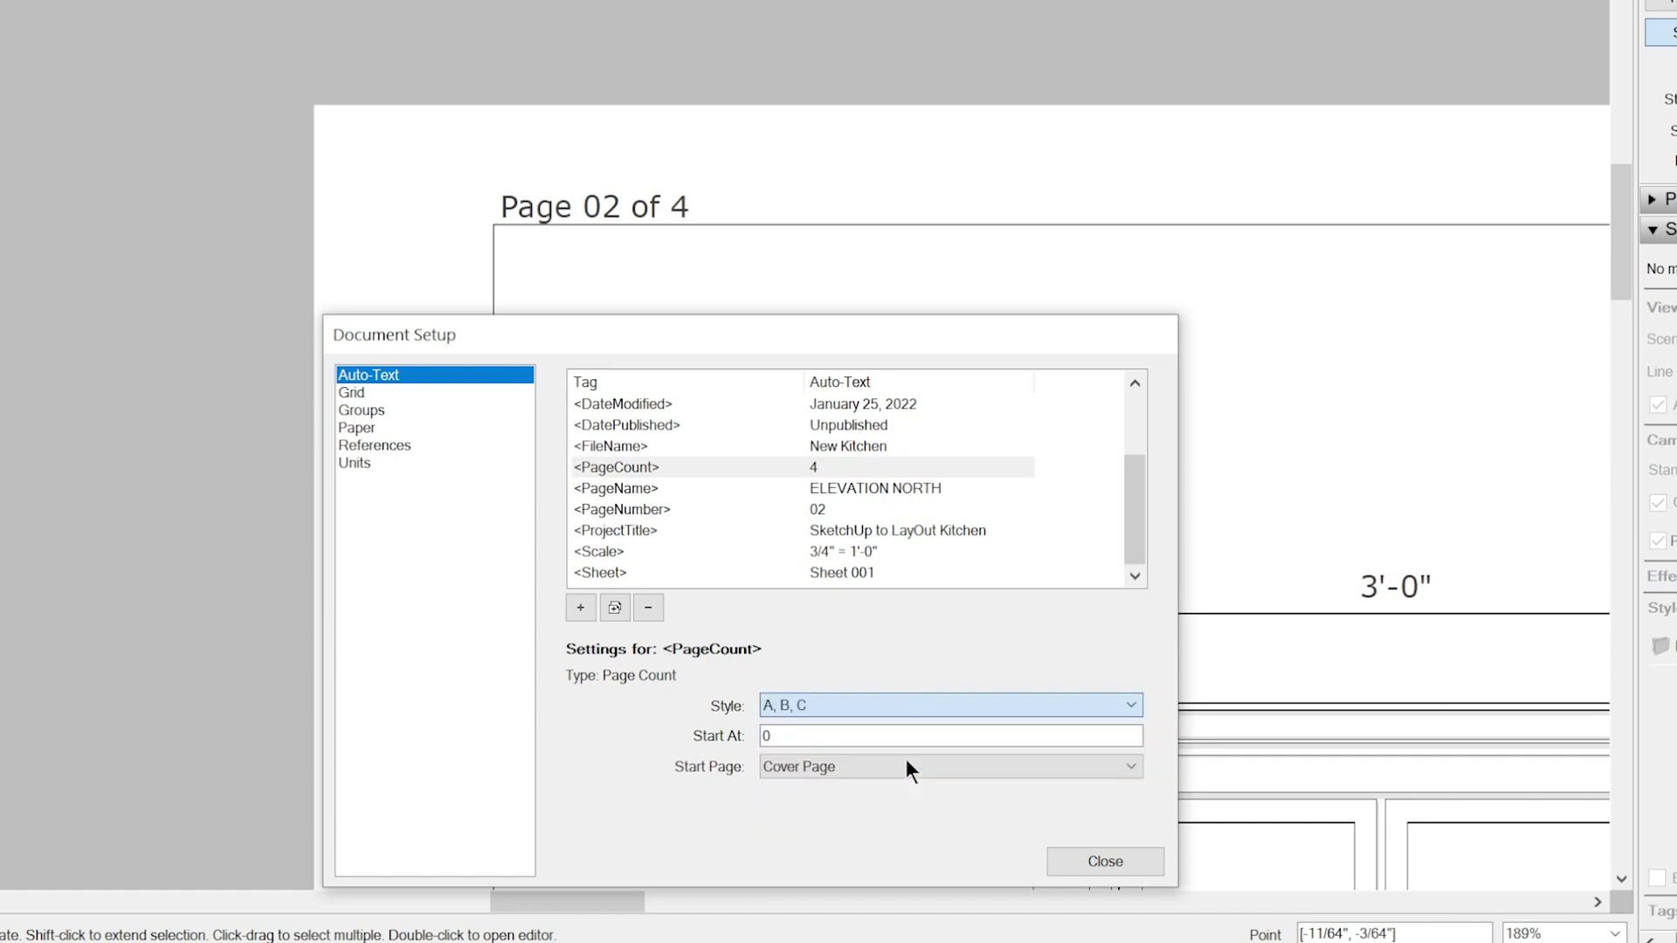
left_click(887, 703)
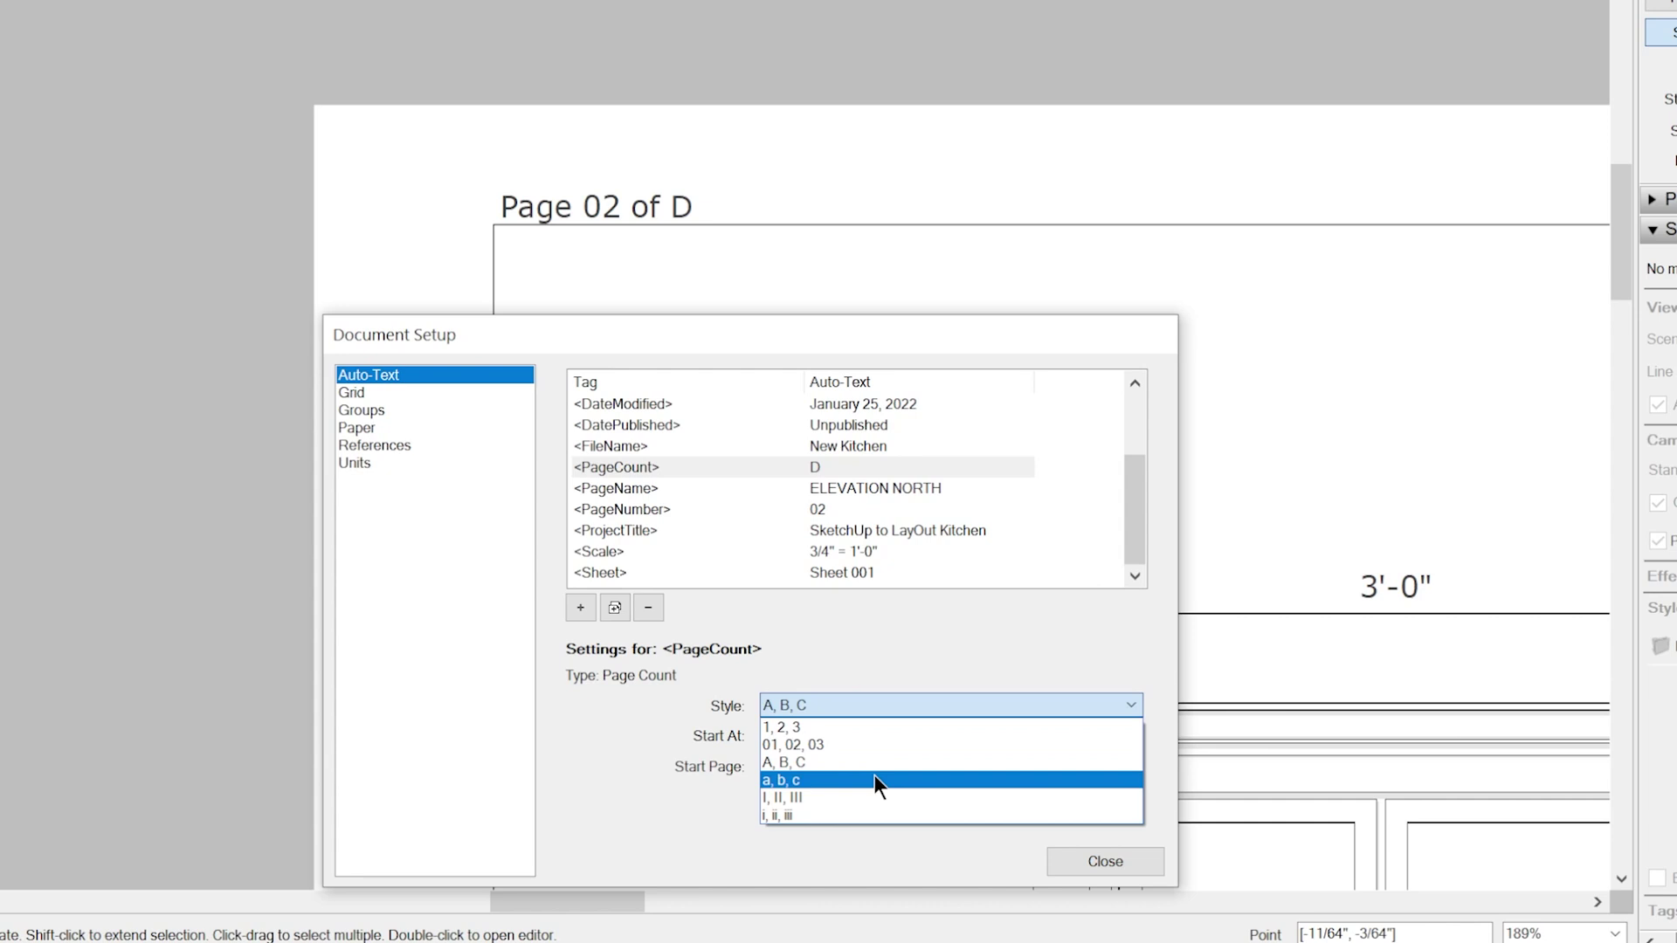
left_click(874, 779)
left_click(846, 704)
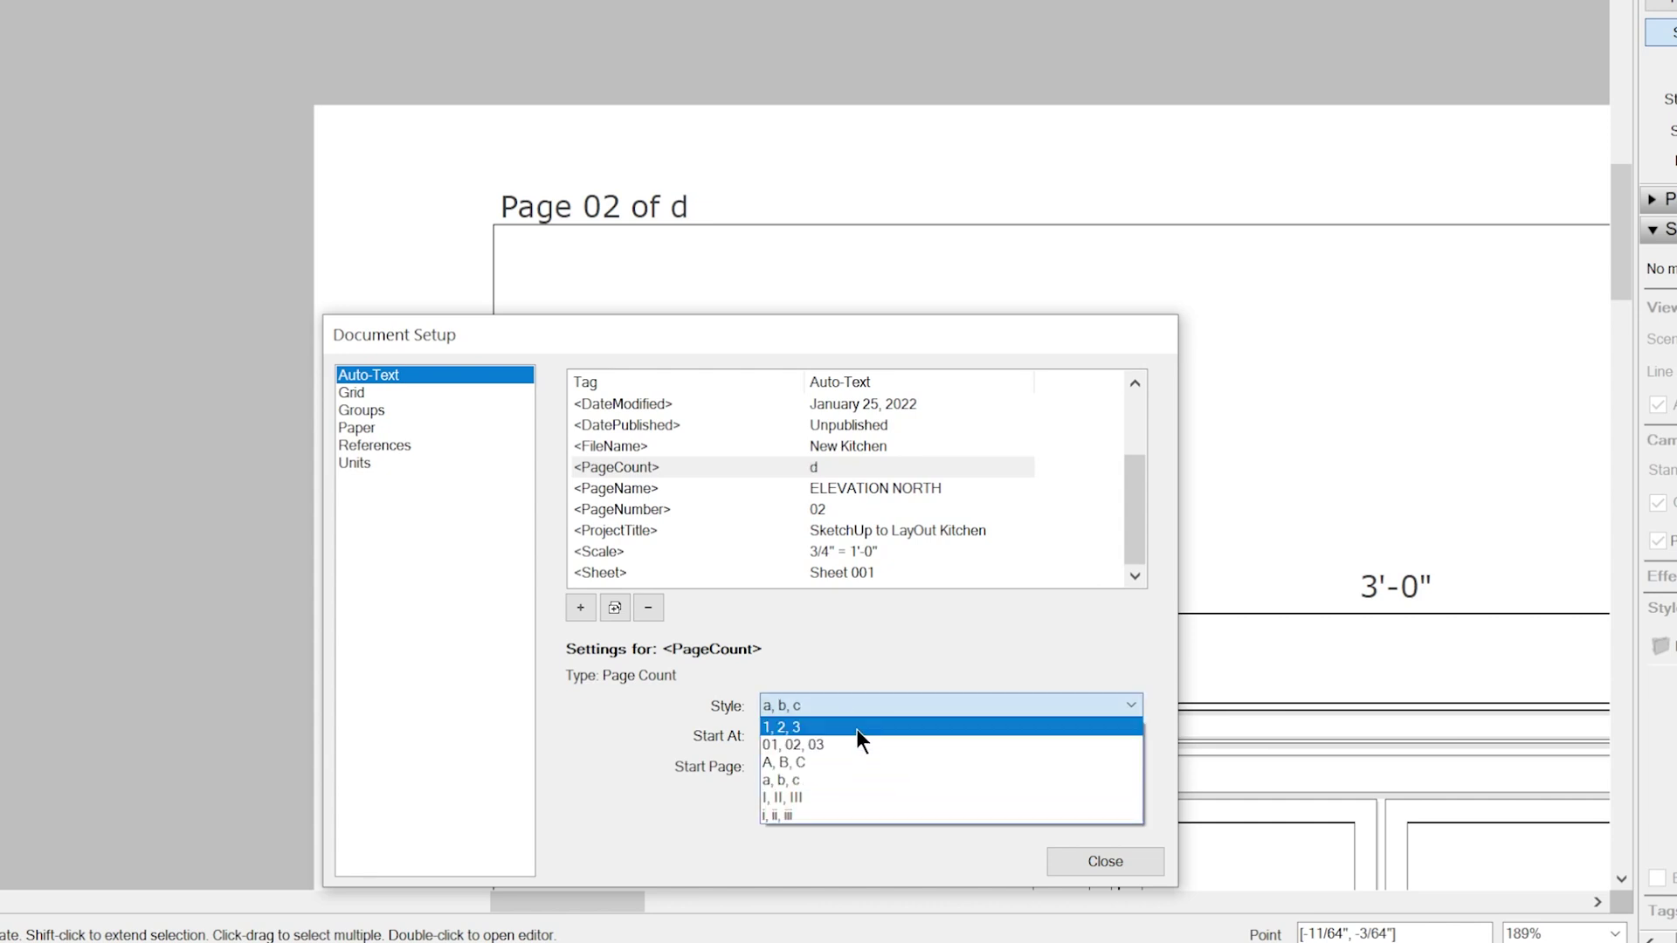
left_click(856, 730)
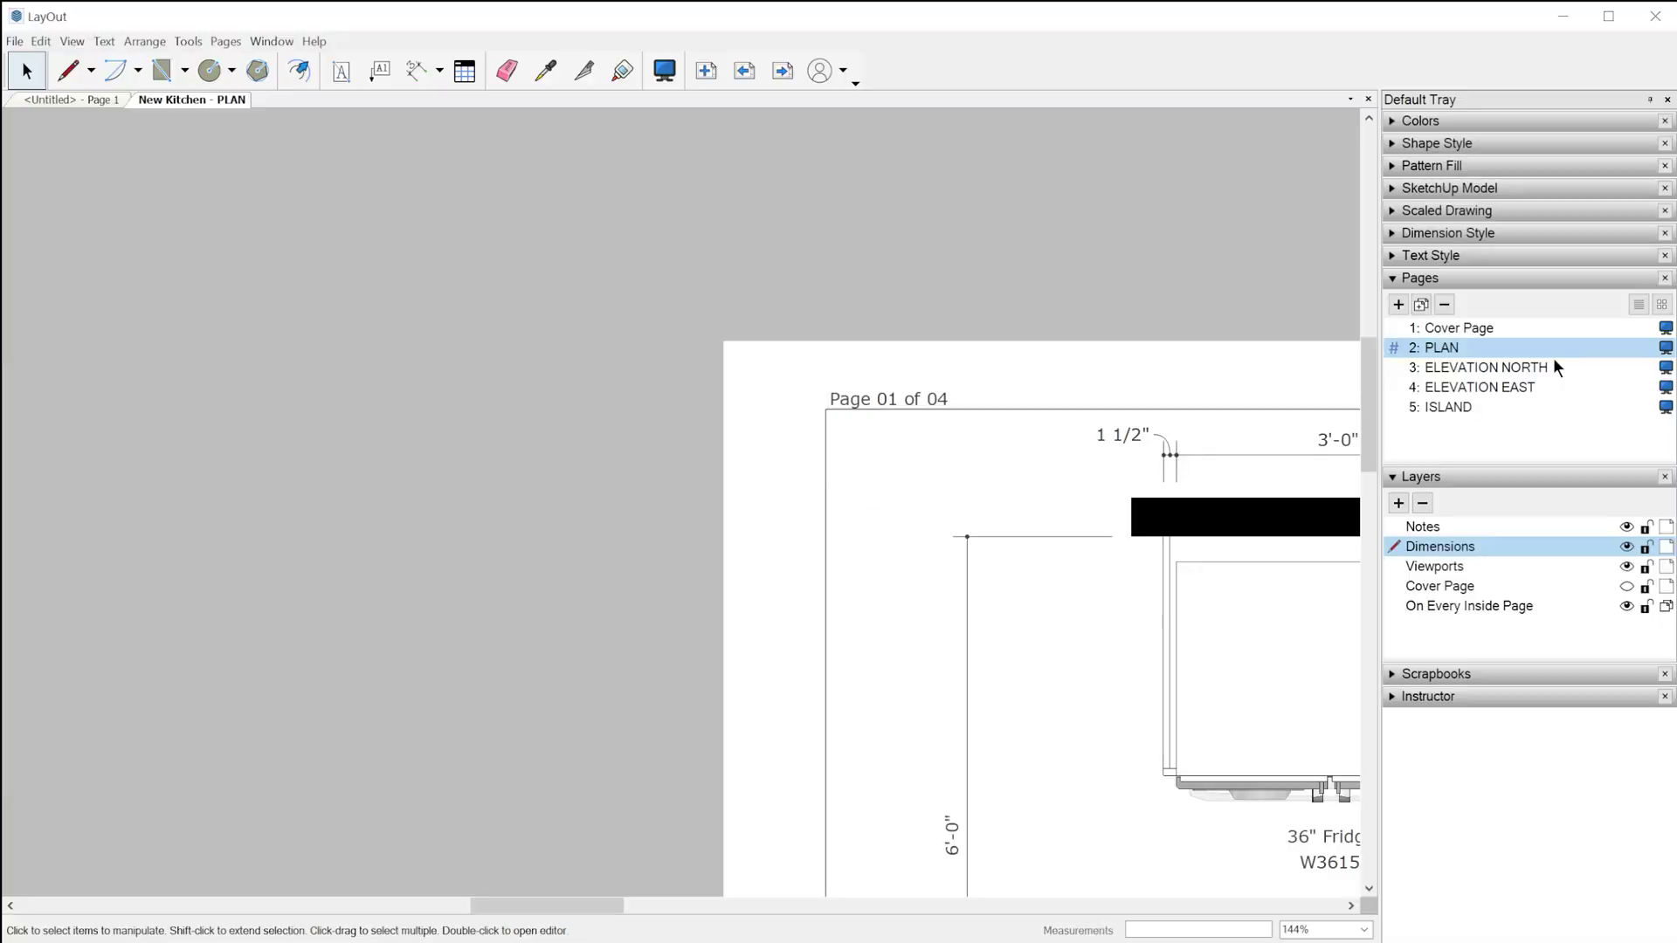
- Check page numbering on ELEVATION NORTH, ELEVATION EAST and ISLAND, opening the ISLAND footer text
left_click(1543, 365)
left_click(1525, 392)
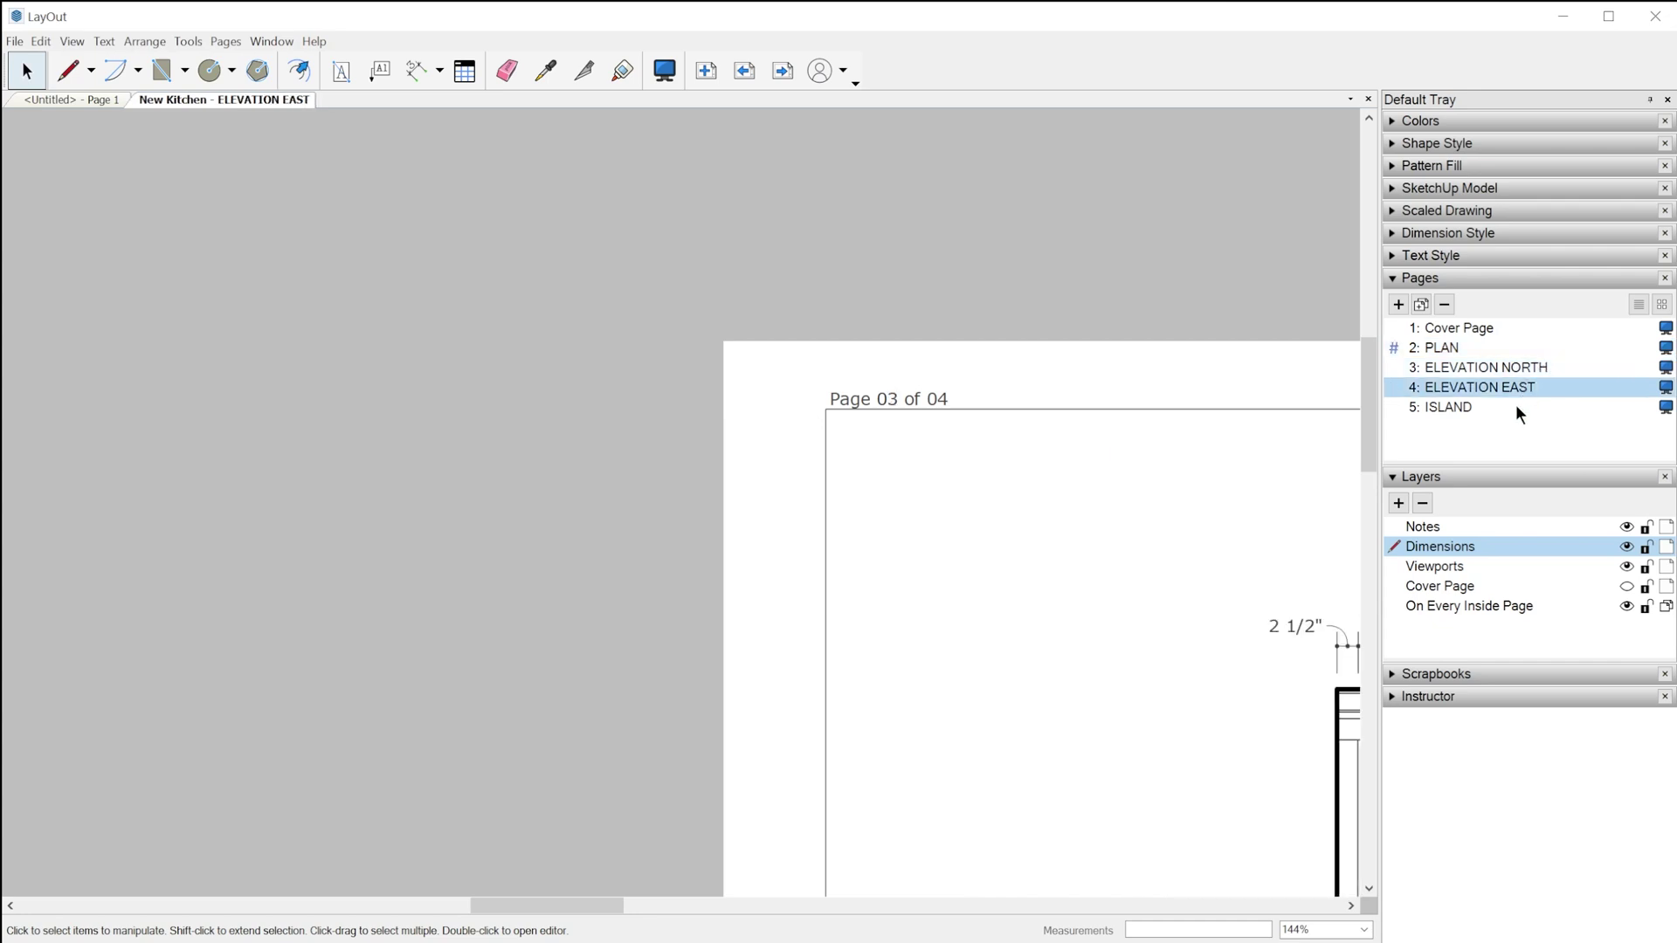
left_click(1477, 412)
double_click(884, 402)
scroll(958, 374, "up", 4)
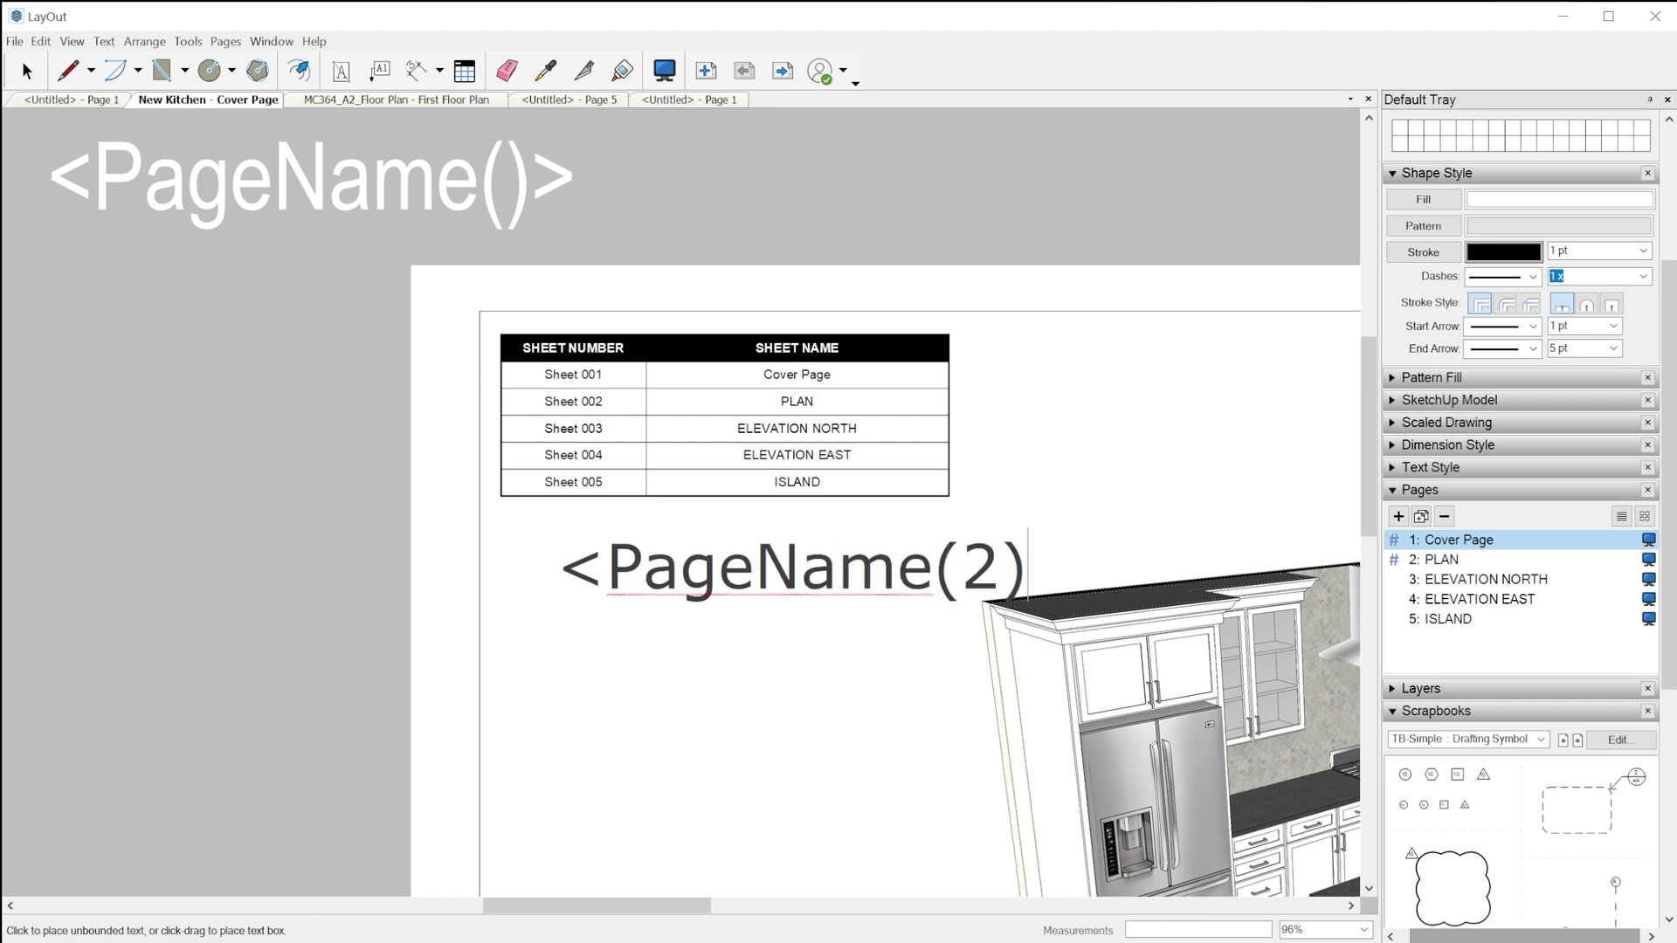
- Commit the <PageName(2)> text so it shows PLAN, viewing the PLAN page and returning
key("Escape")
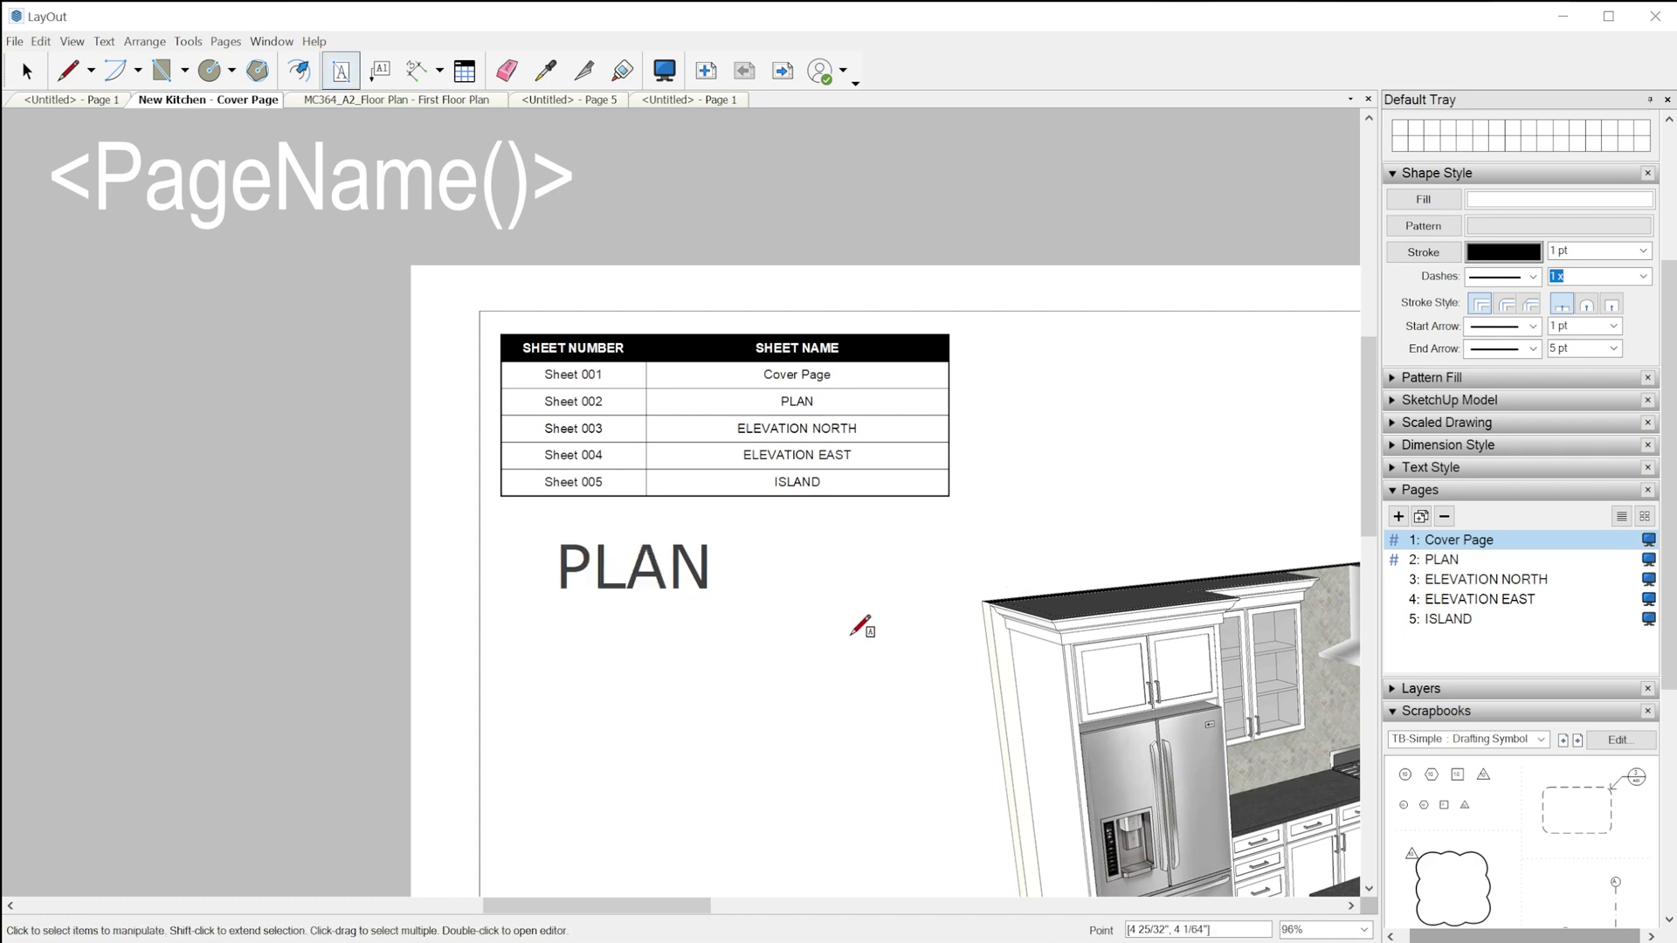
key("space")
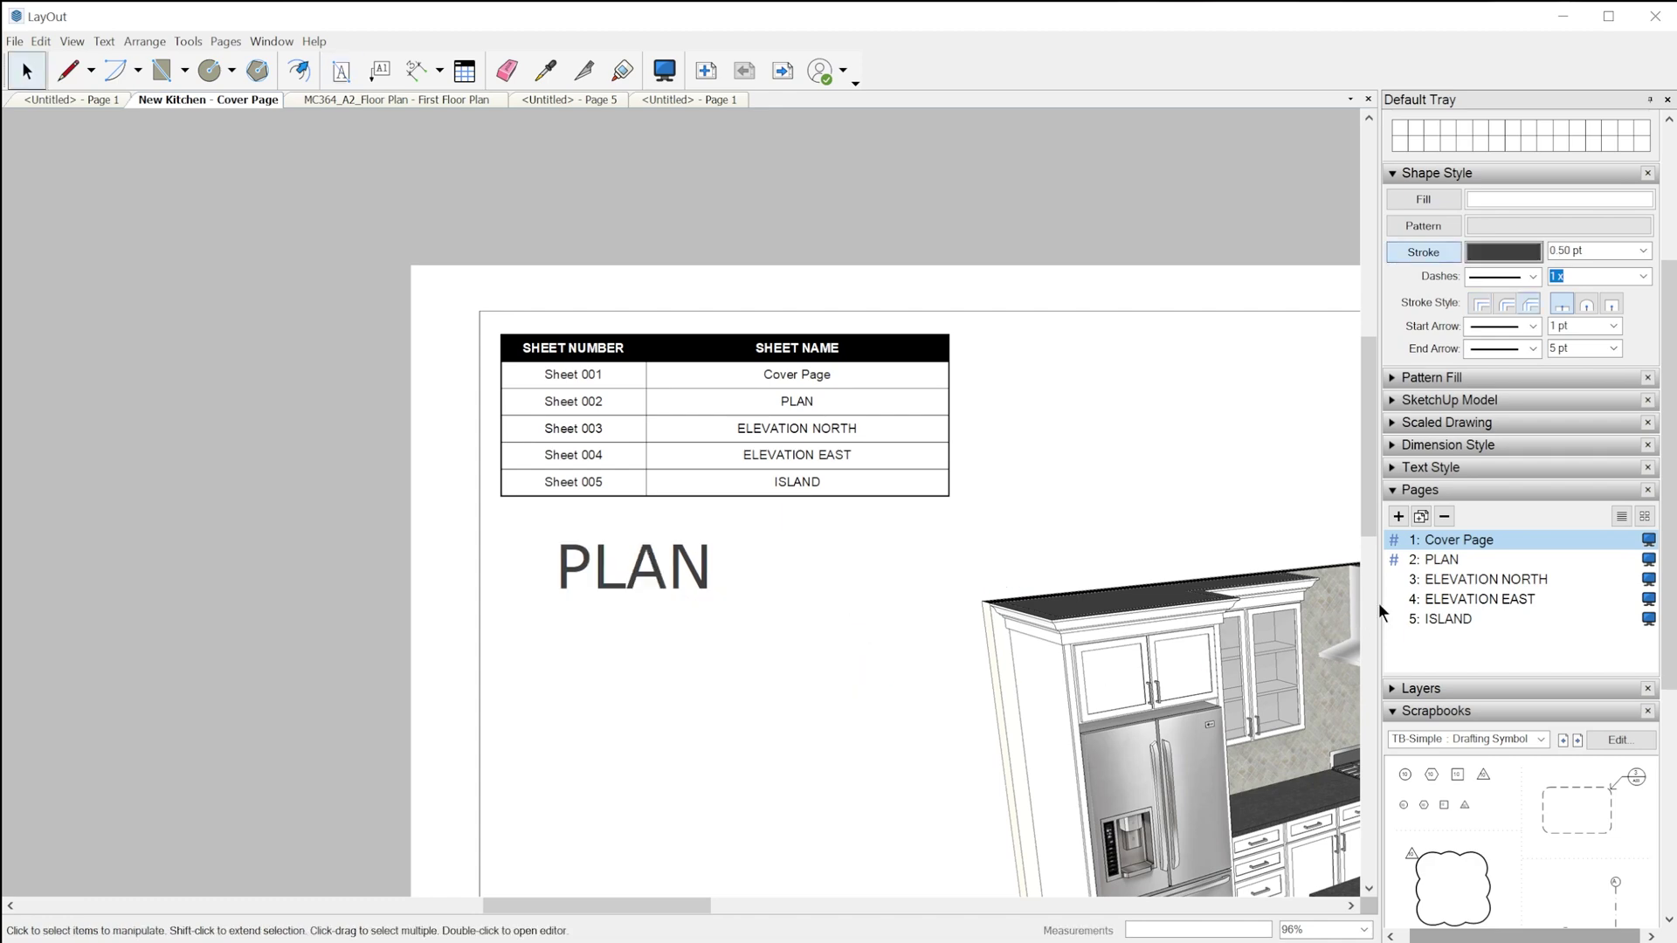
left_click(1442, 560)
left_click(1454, 542)
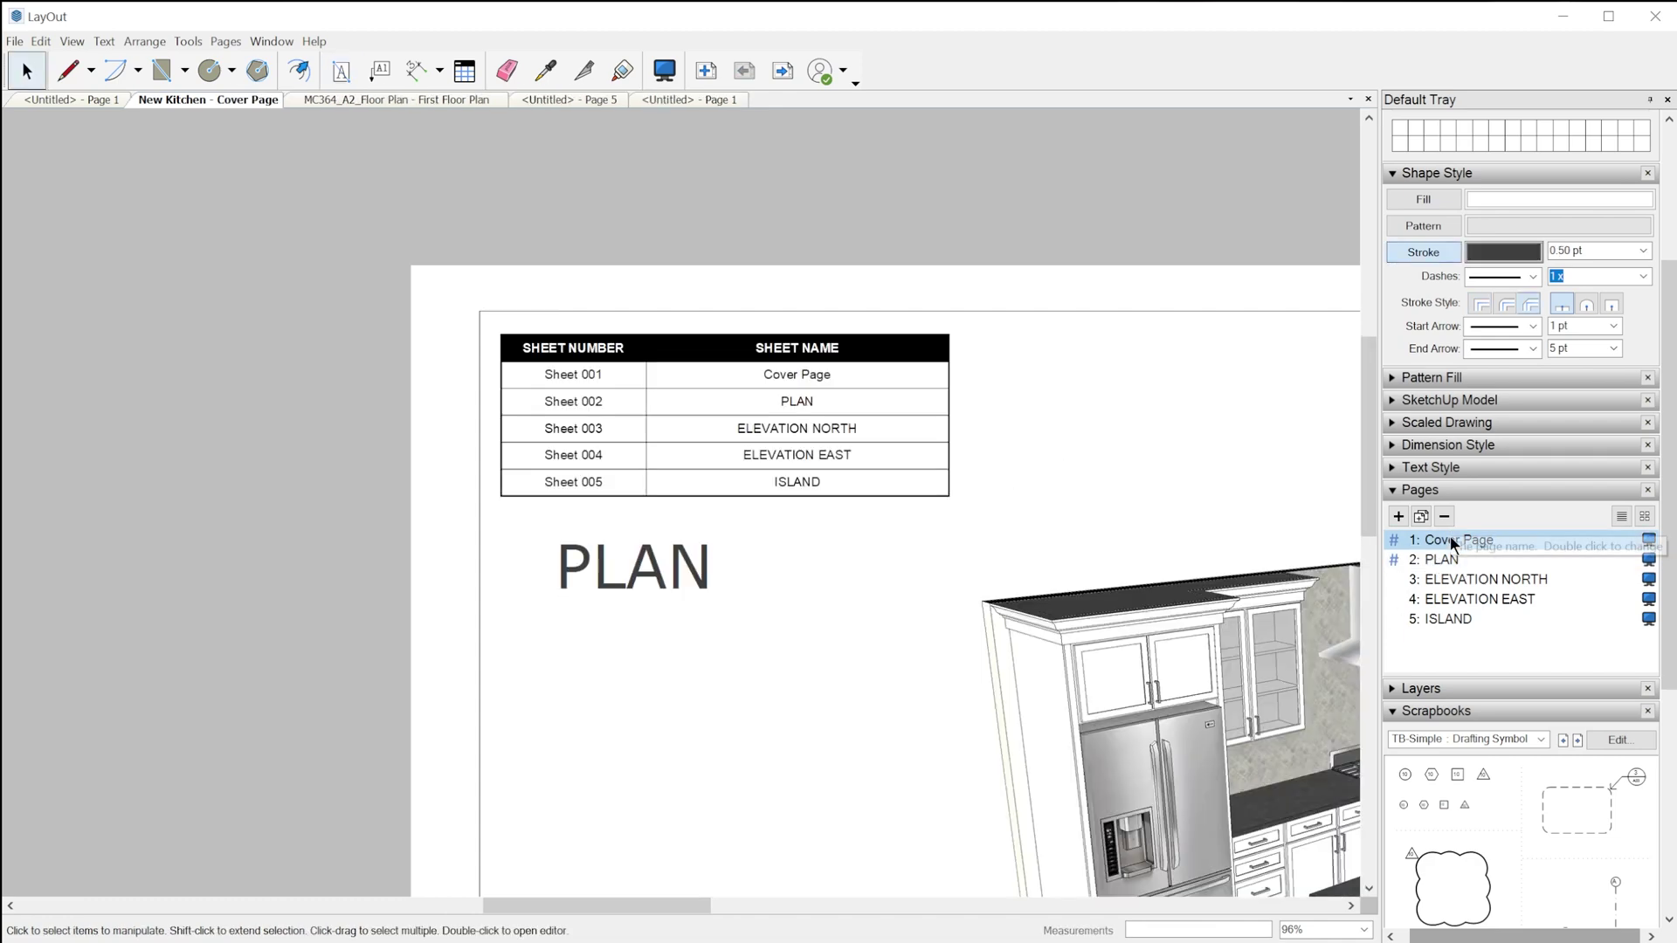
- Edit the page-name tag to <PageName(3)> so the text shows ELEVATION NORTH
left_click(669, 569)
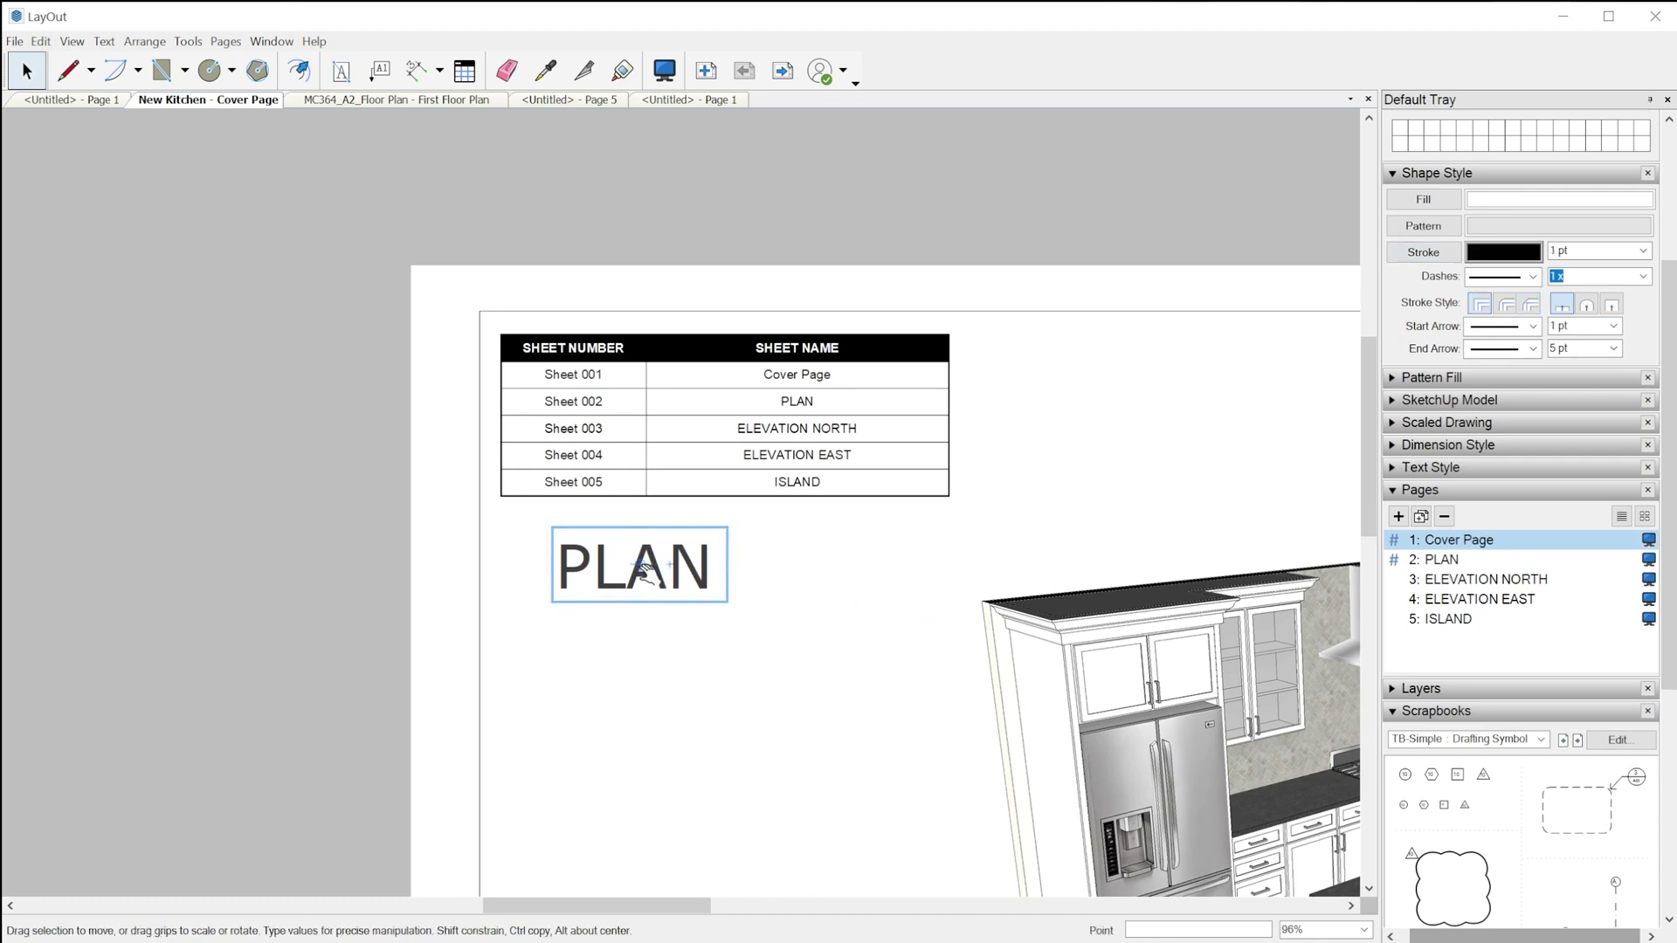
double_click(646, 569)
left_click(970, 570)
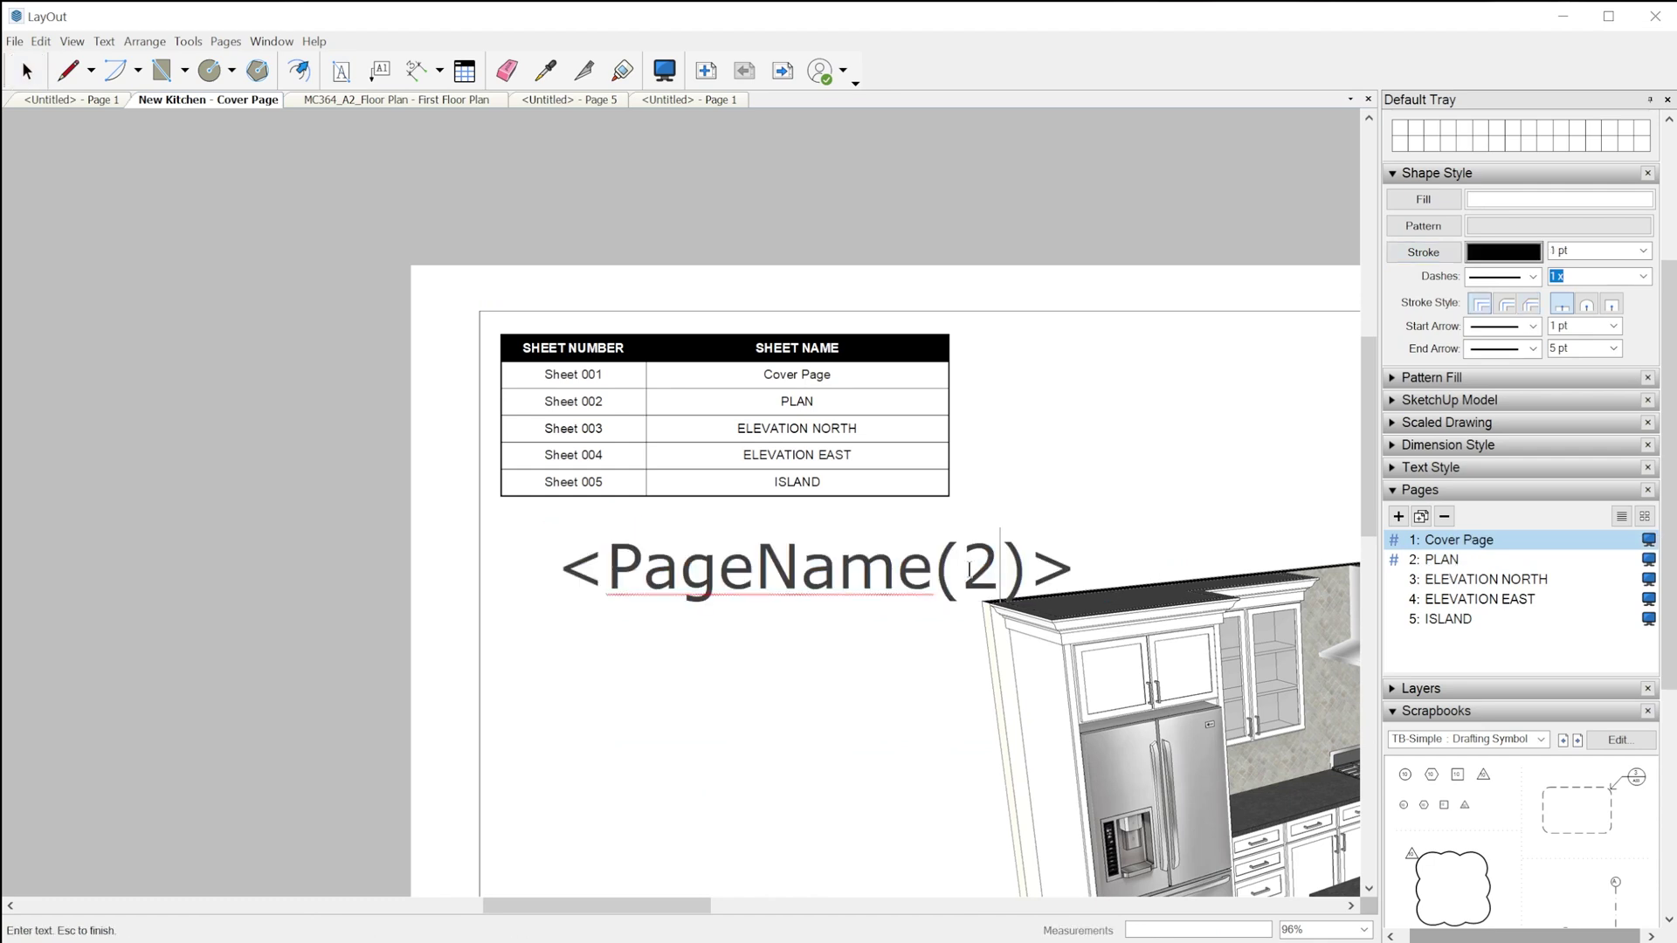
left_click(1135, 513)
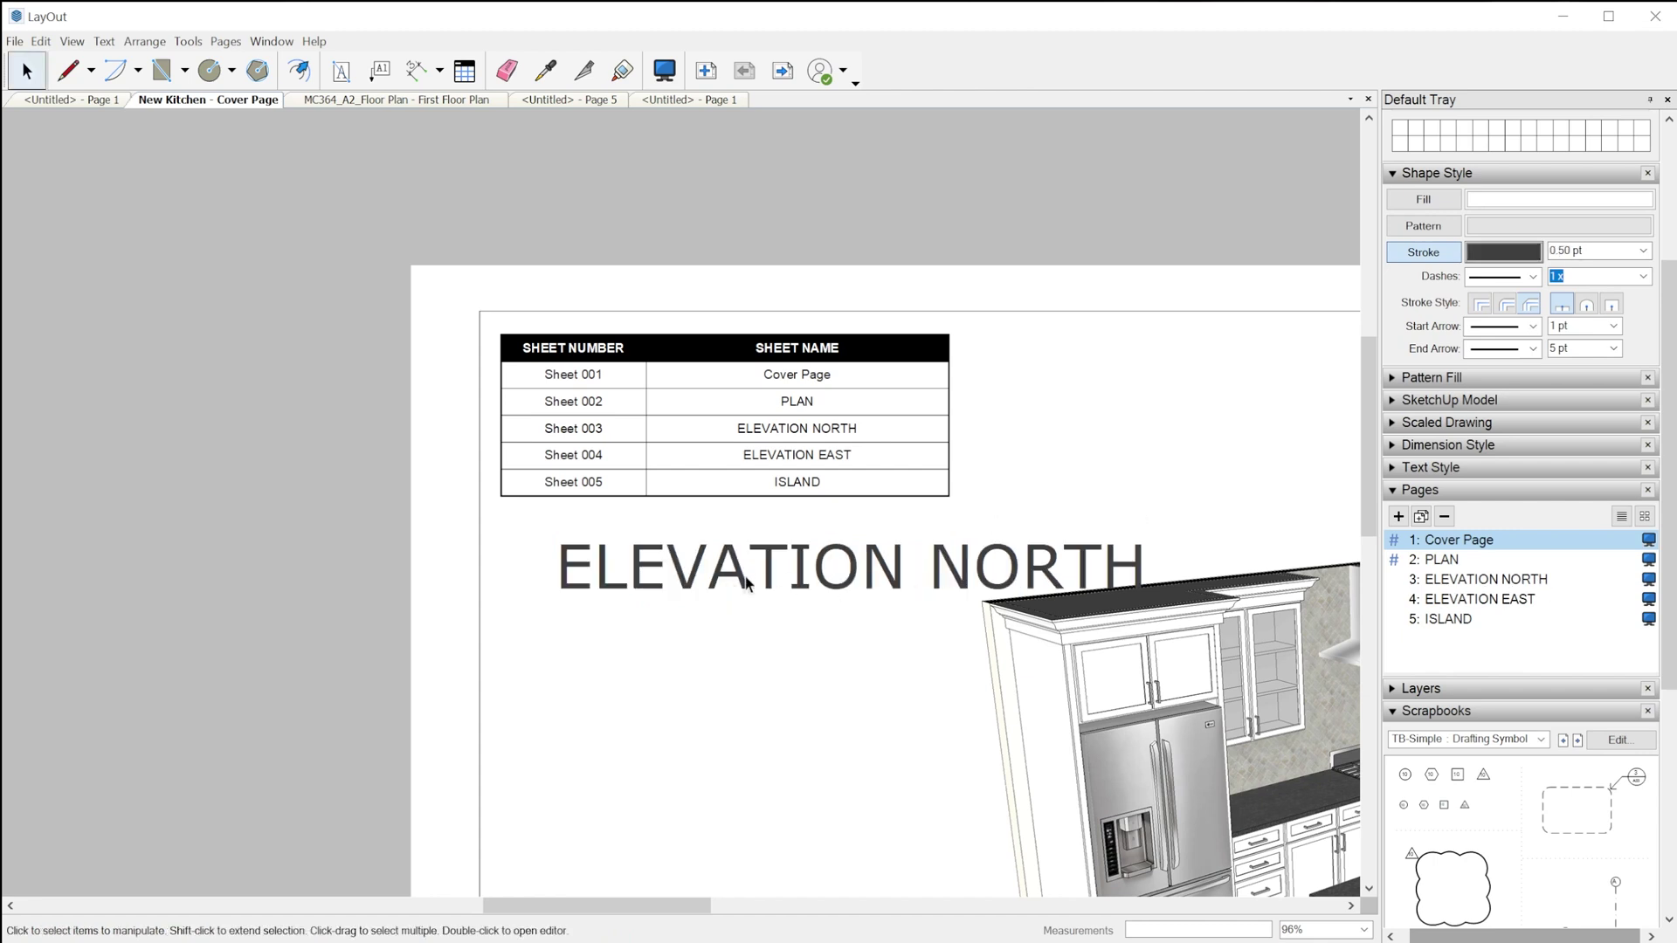
- Remove the number from the tag so it reads <PageName> and shows Cover Page
left_click(693, 576)
double_click(768, 572)
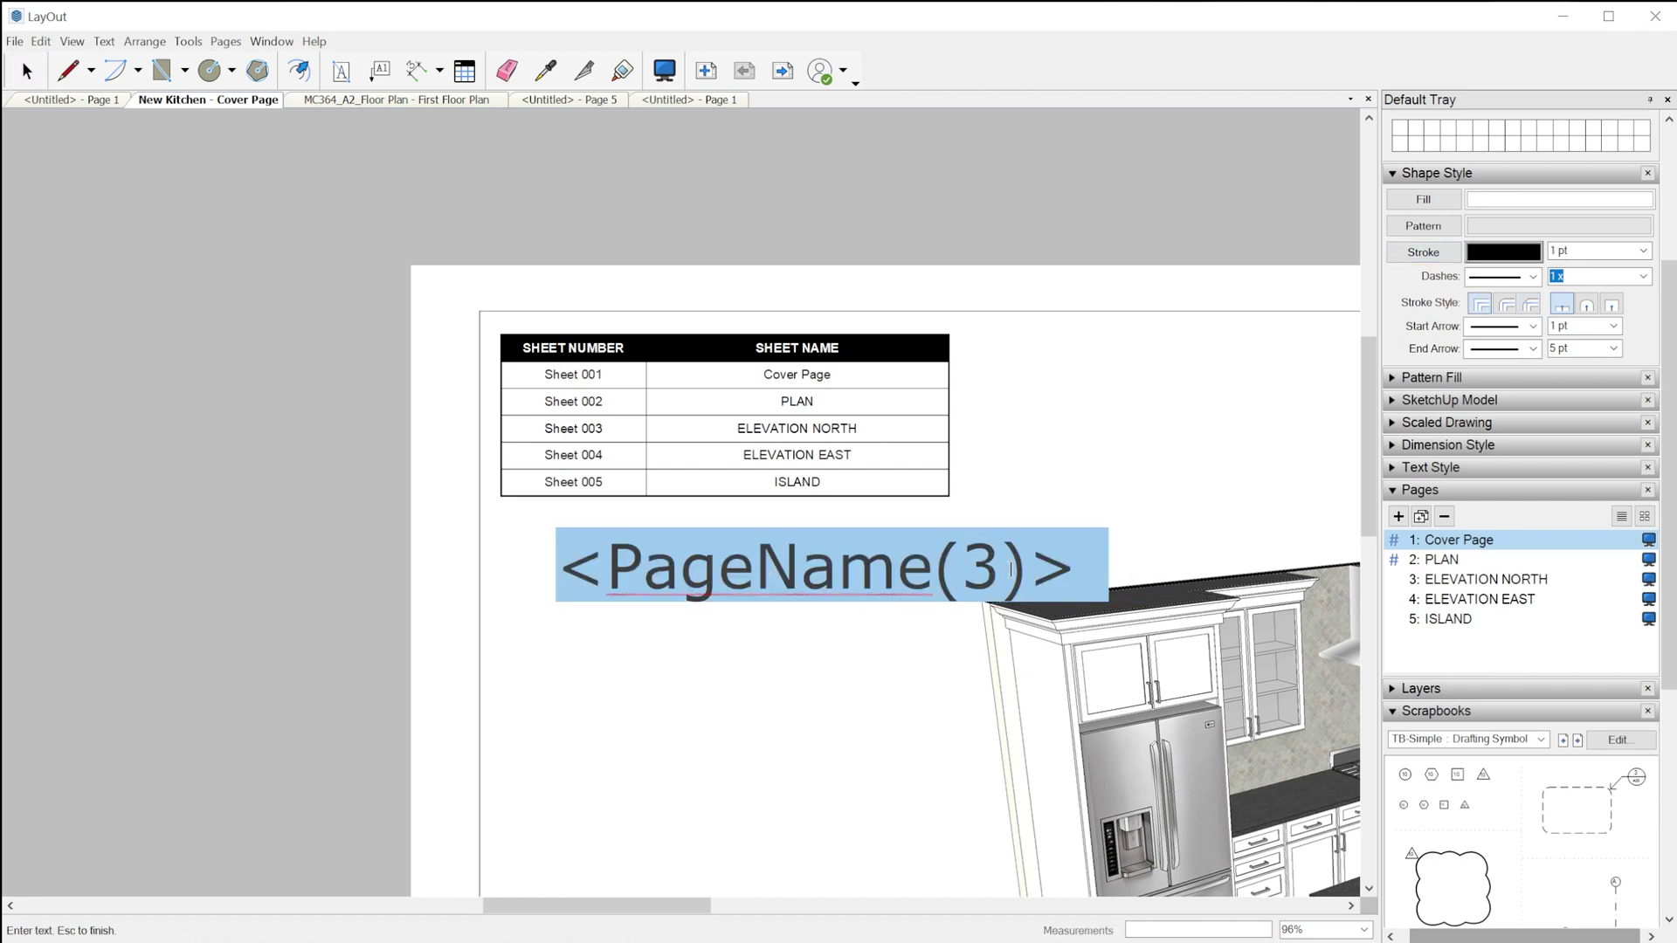
left_click(1033, 574)
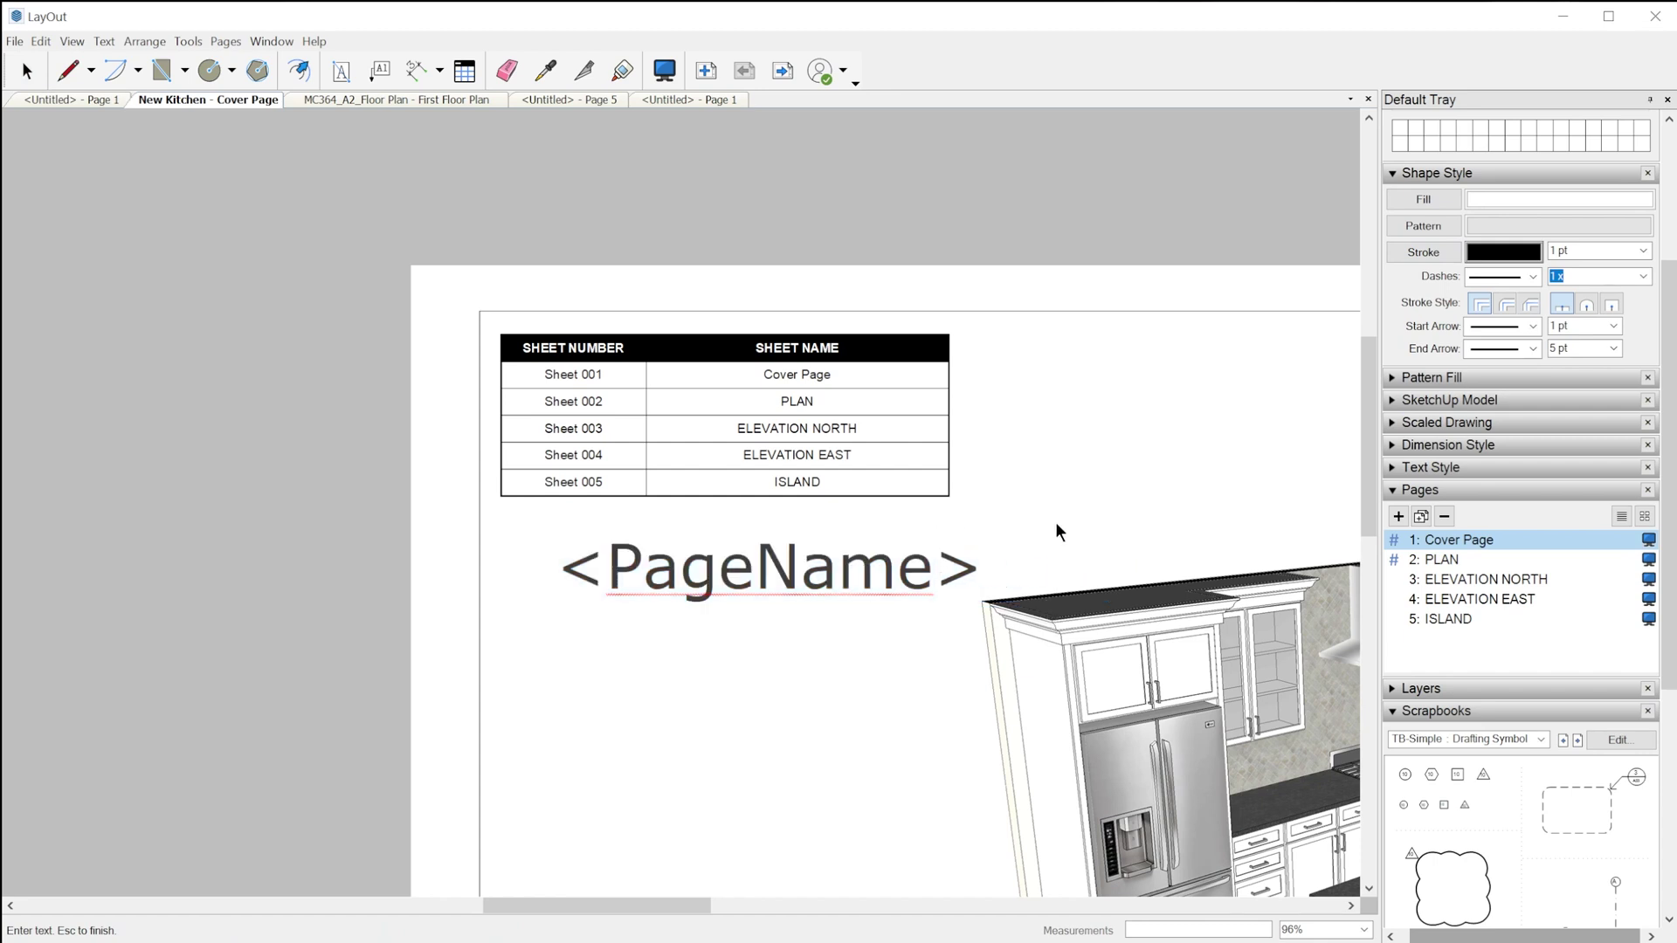
key("BackSpace")
type("e")
key("Escape")
- Inspect the <PageName(n)> tags behind the Cover Page, PLAN, ELEVATION NORTH and ELEVATION EAST cells
double_click(822, 378)
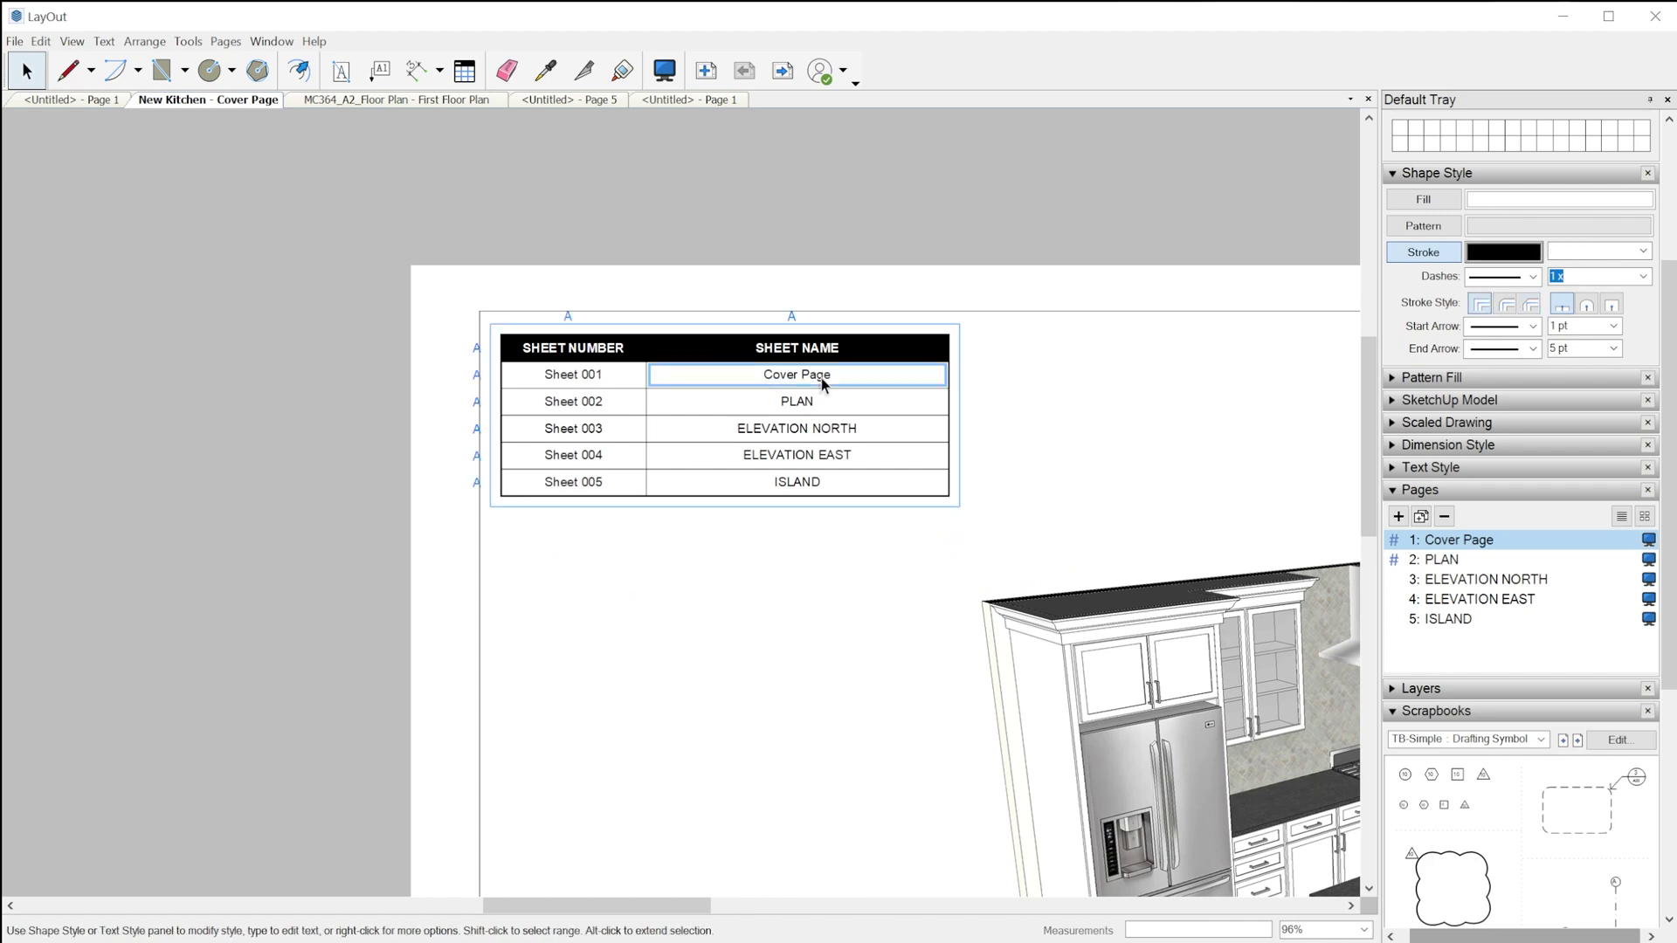
double_click(804, 382)
scroll(808, 389, "up", 3)
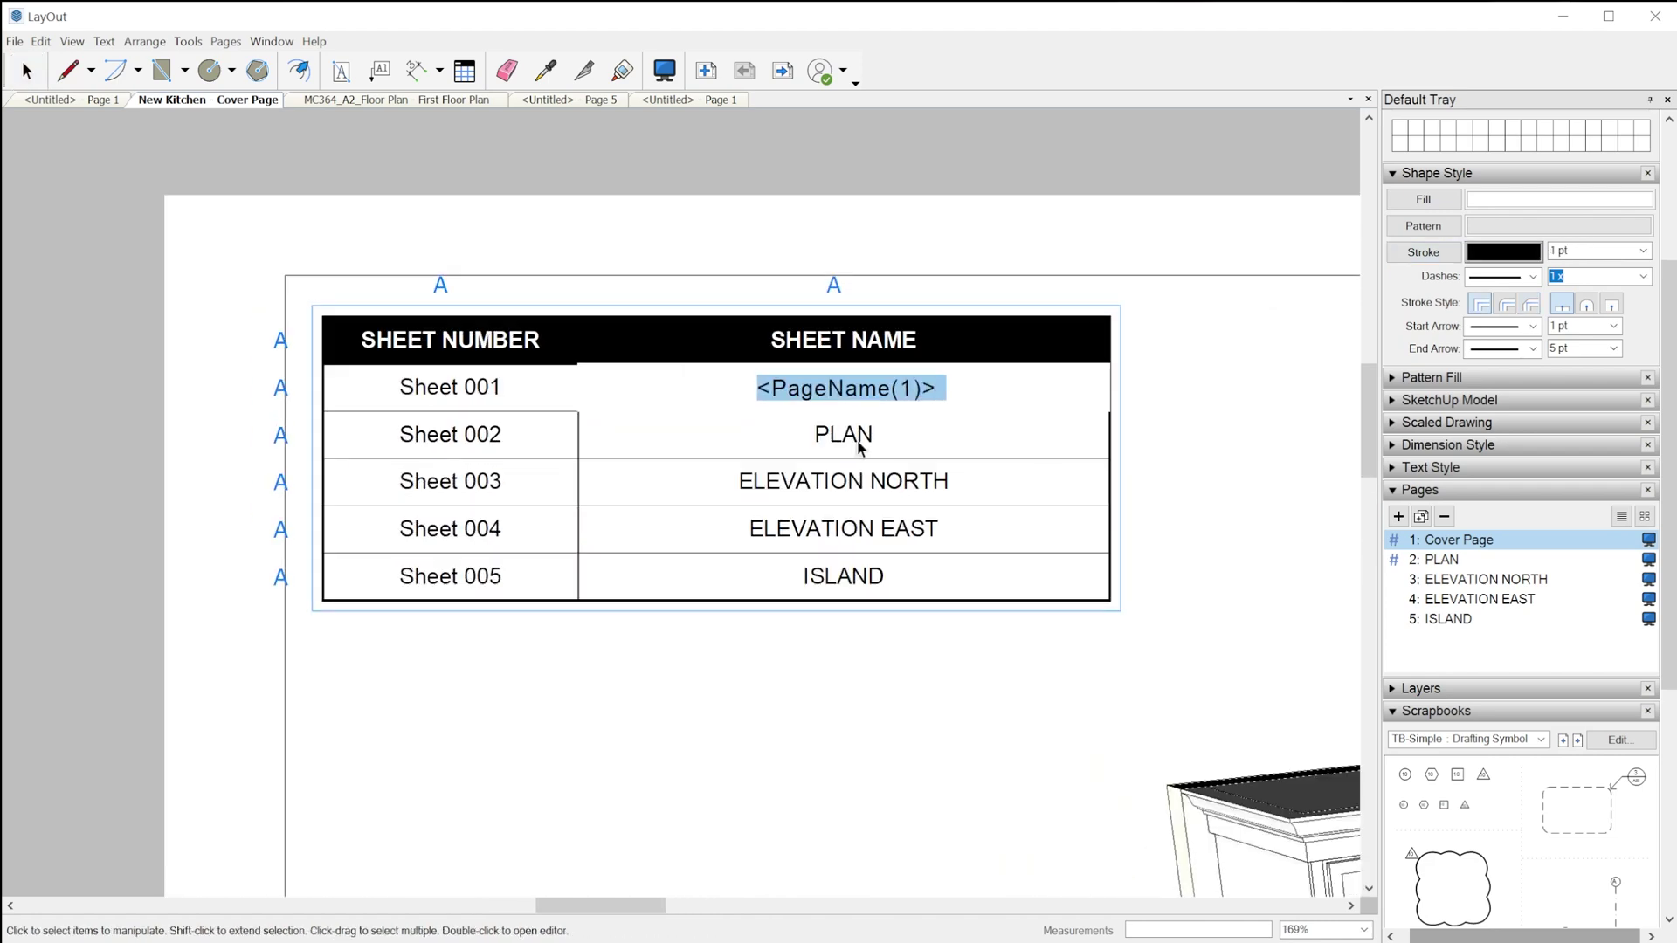
left_click(864, 438)
key("Return")
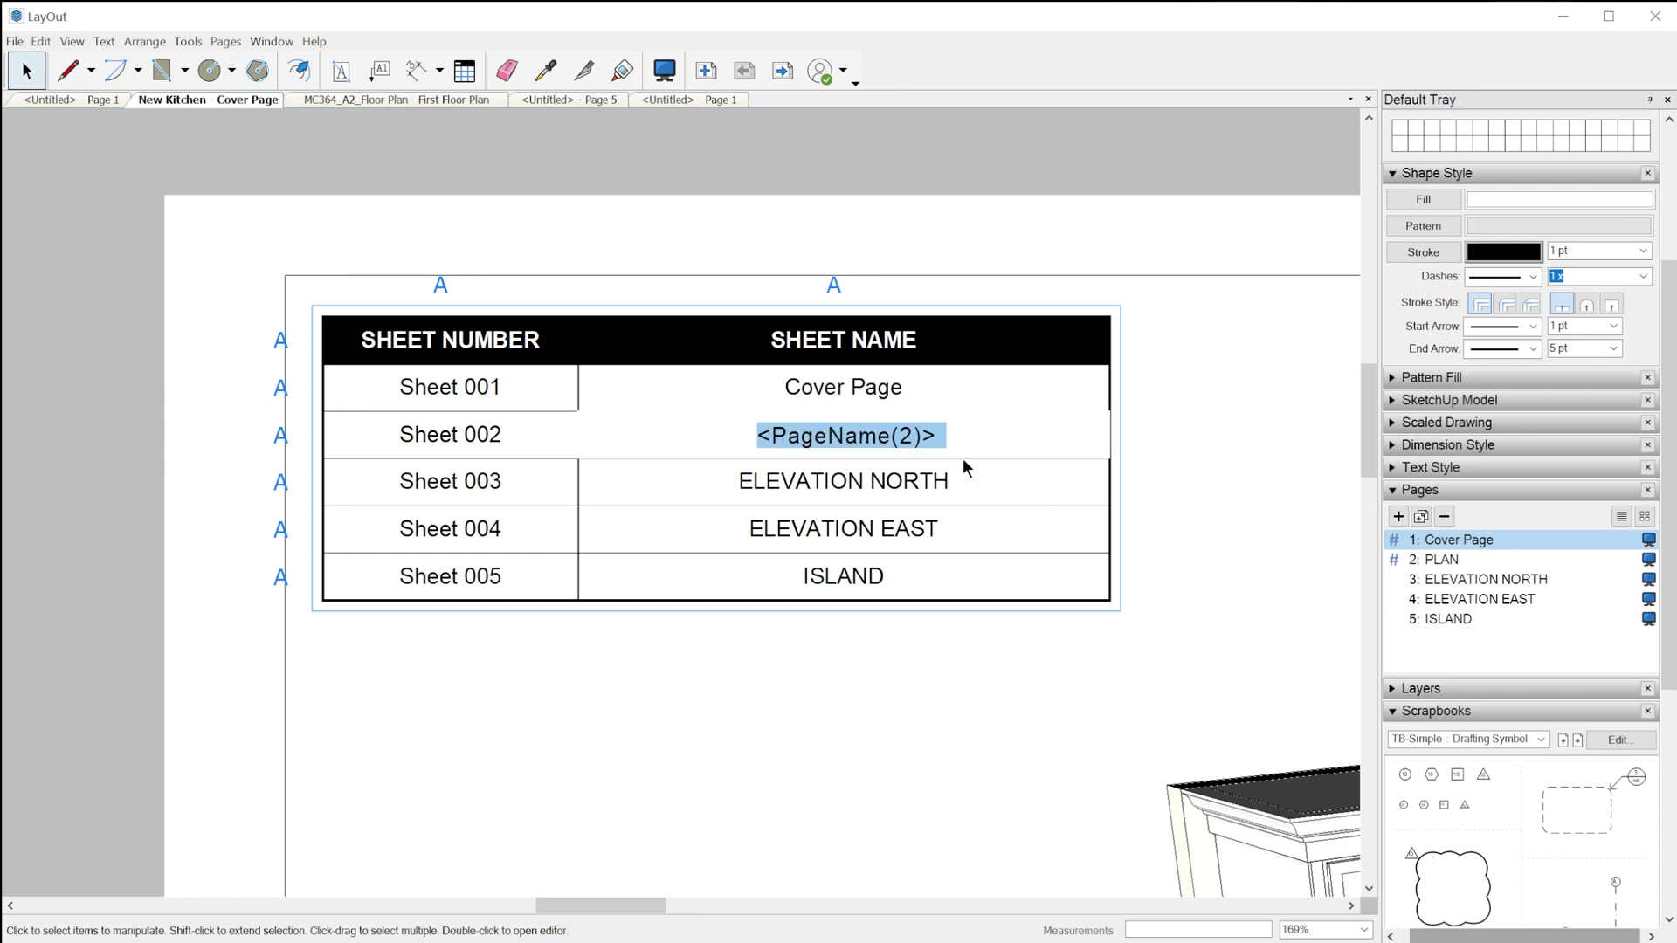
key("Escape")
left_click(939, 482)
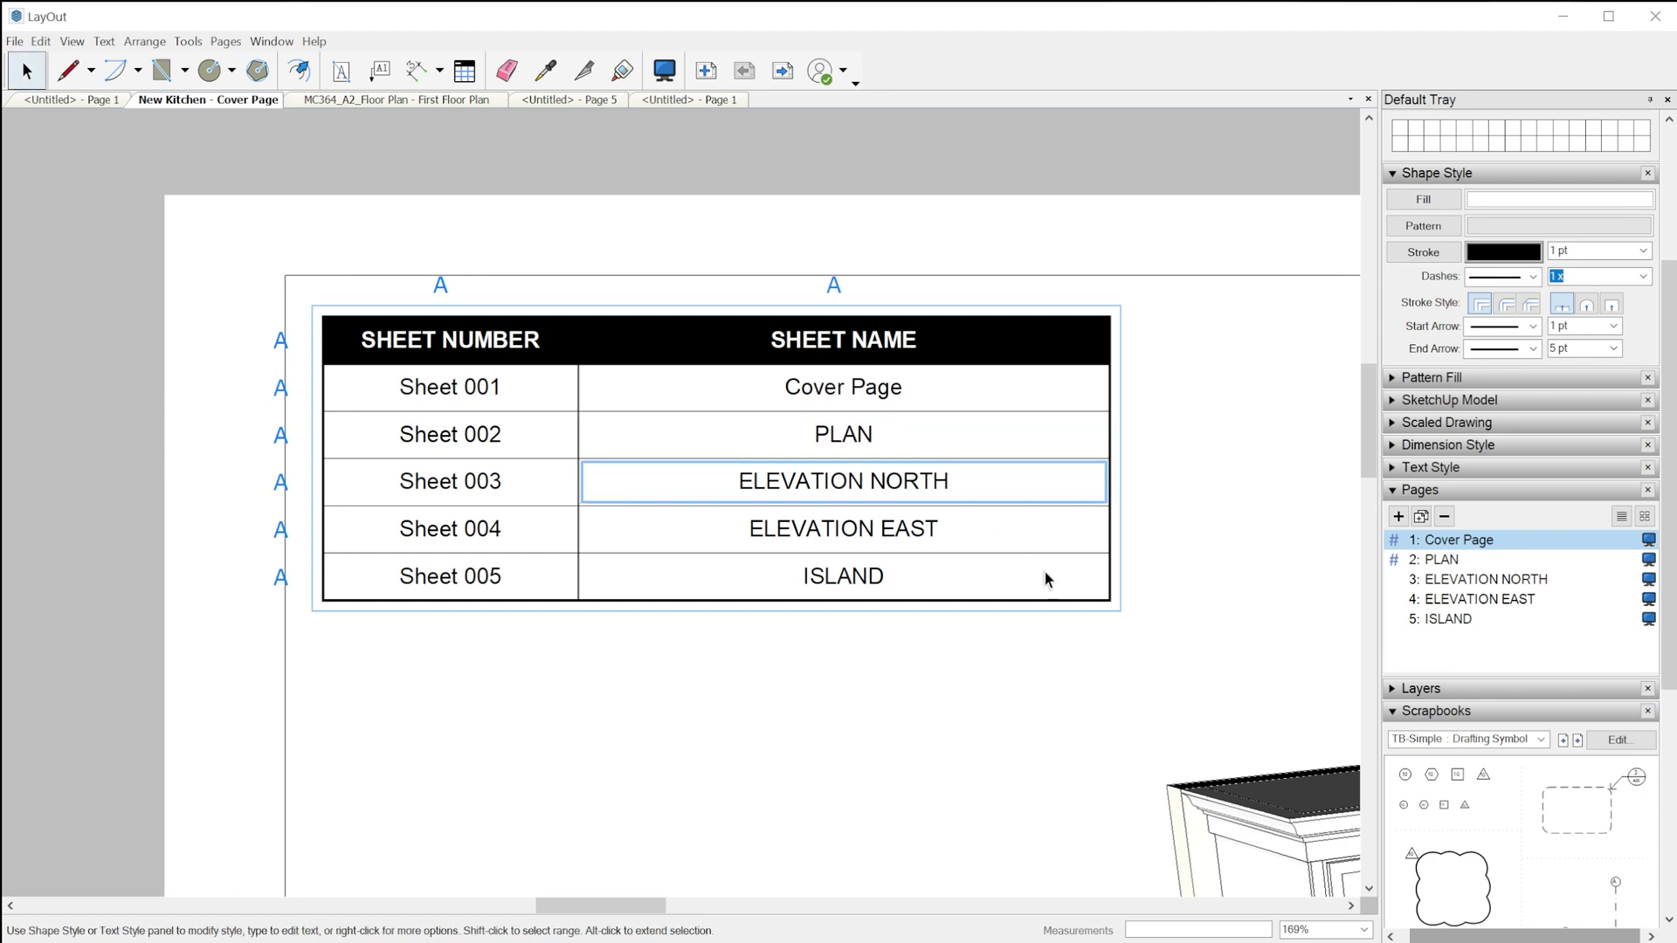
key("Return")
key("Escape")
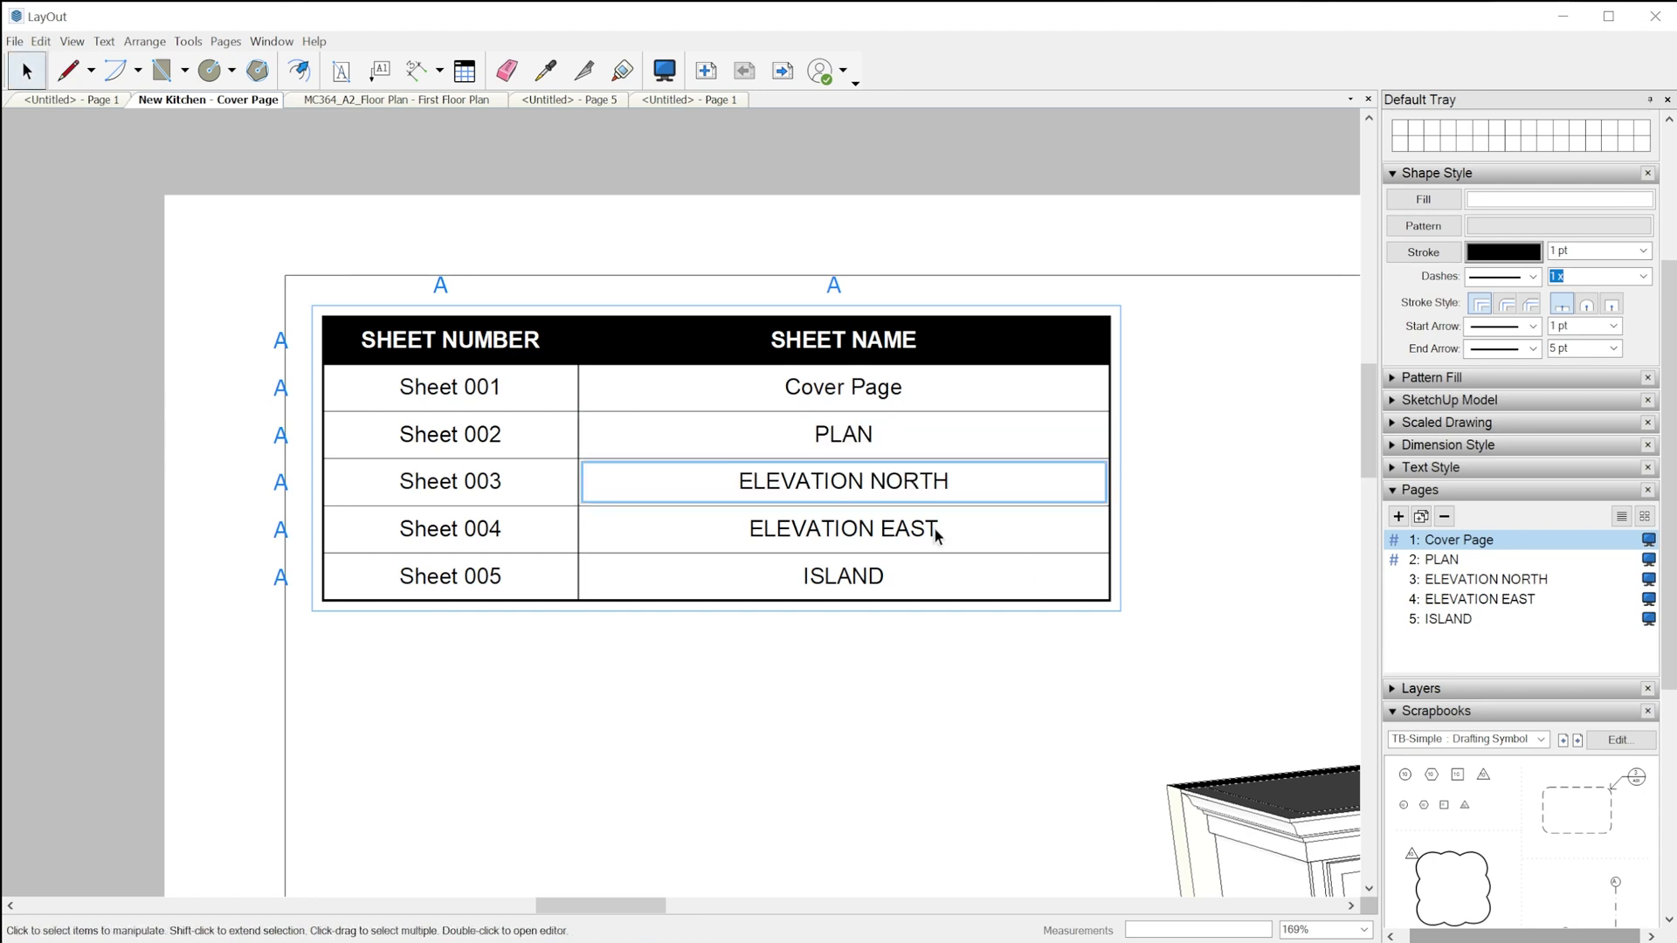
left_click(933, 530)
key("Return")
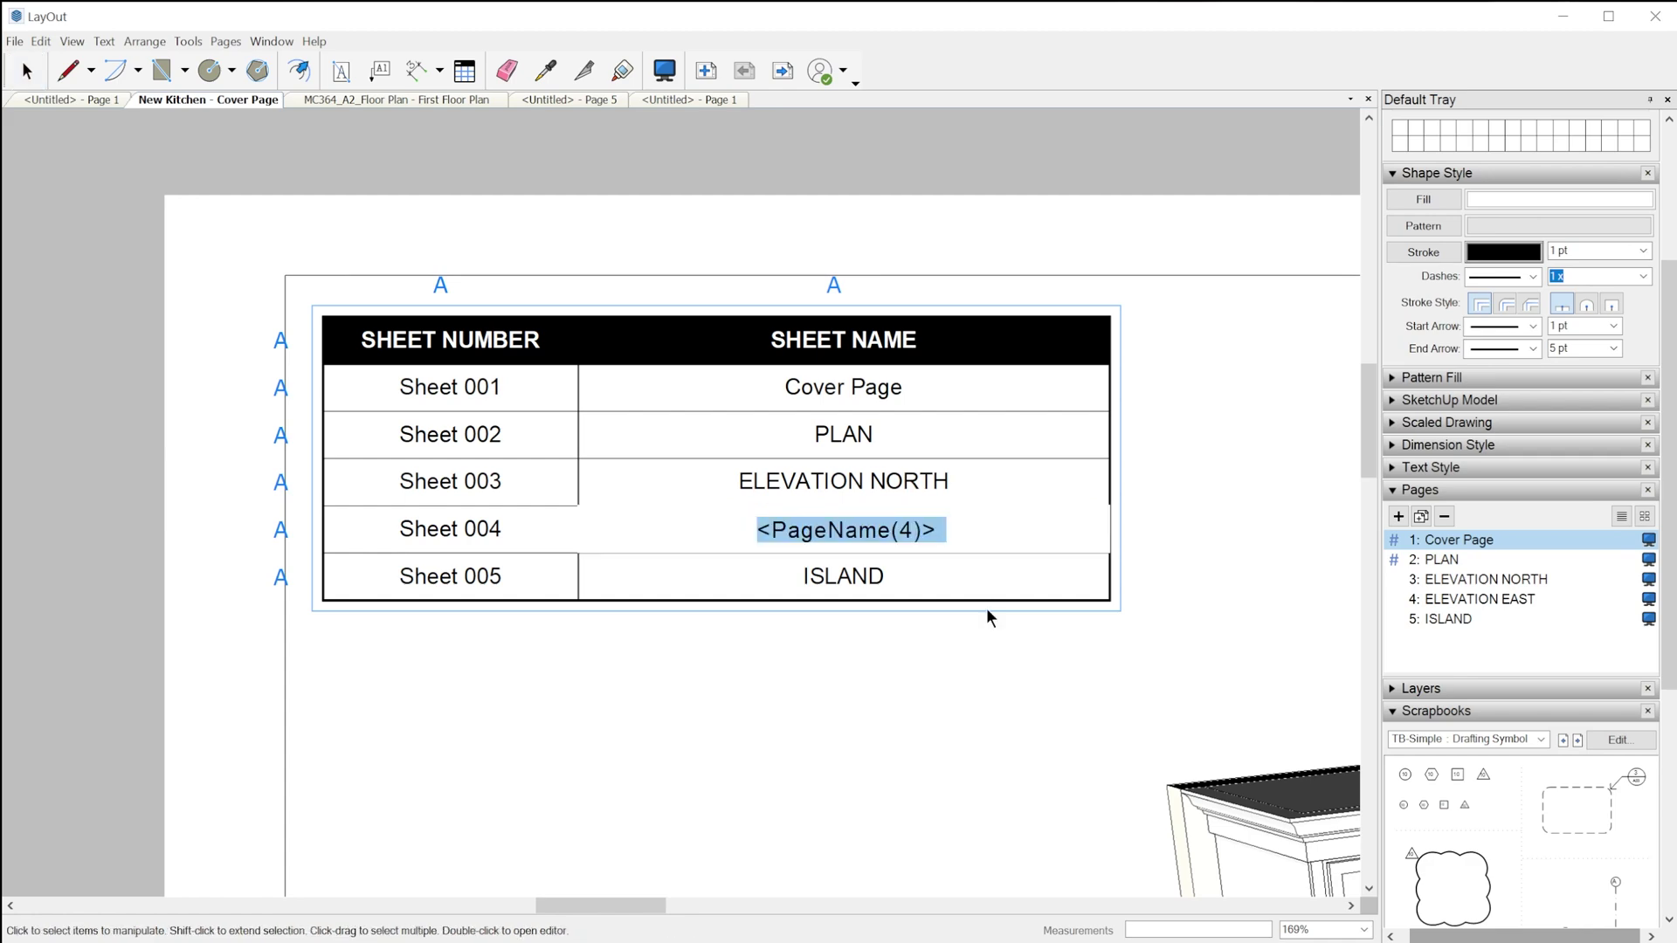
key("Escape")
left_click(976, 646)
- Place the Scrapbooks Sheet Index table on the Cover Page below the first sheet index
scroll(868, 627, "down", 3)
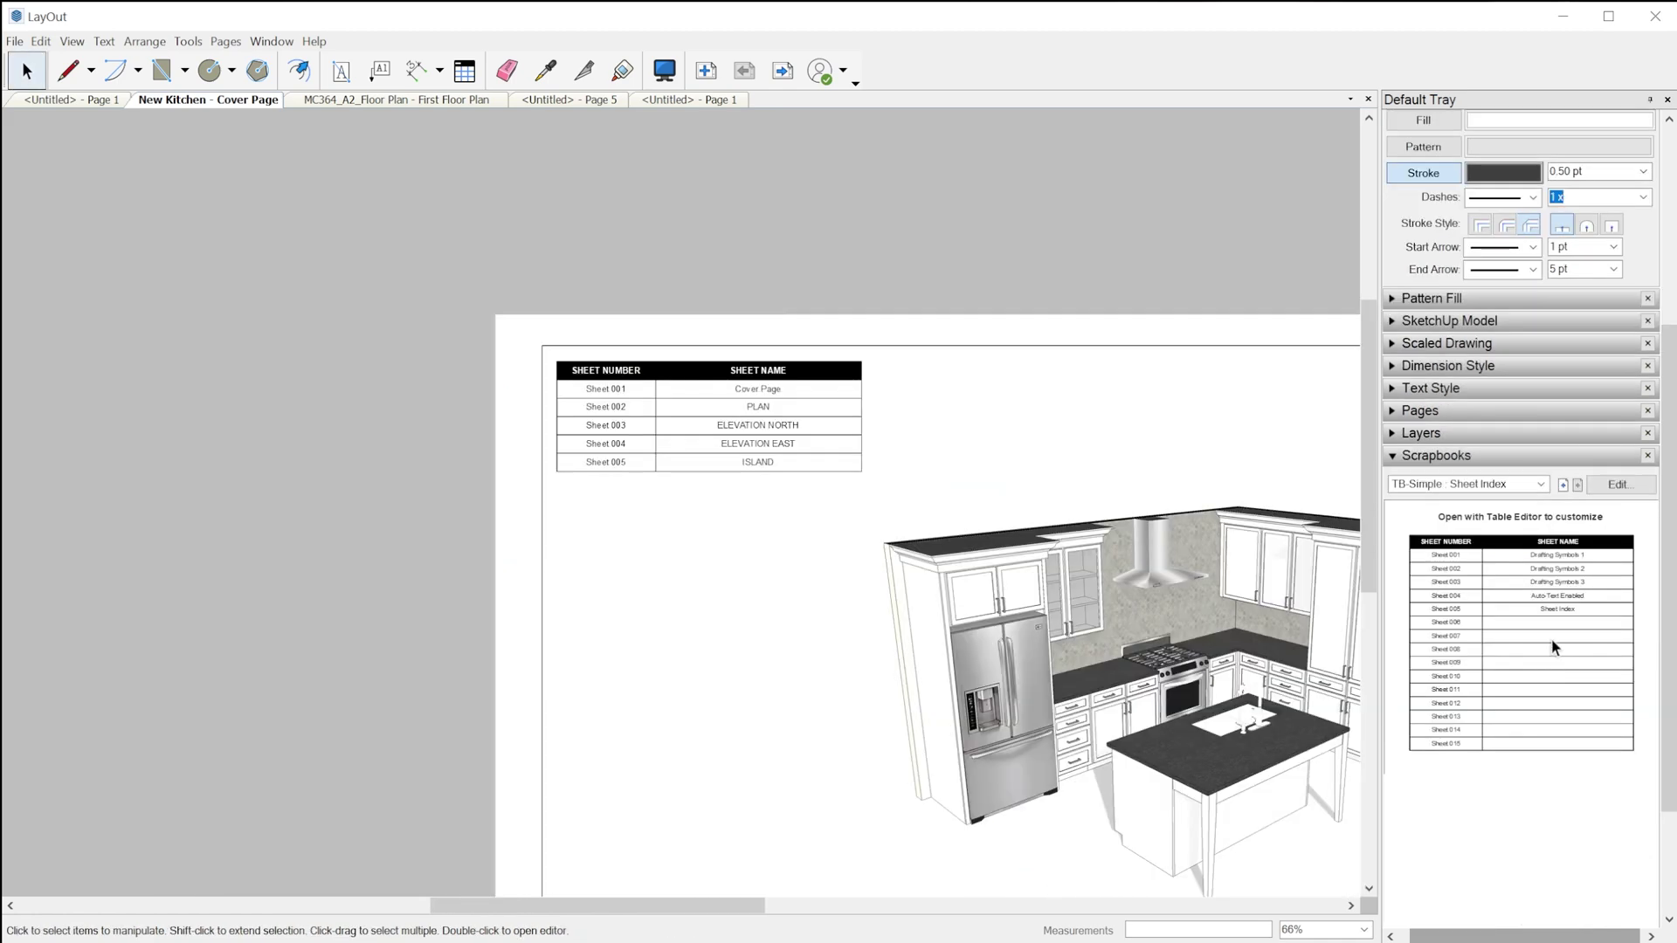
left_click_drag(1551, 638, 781, 709)
left_click(750, 667)
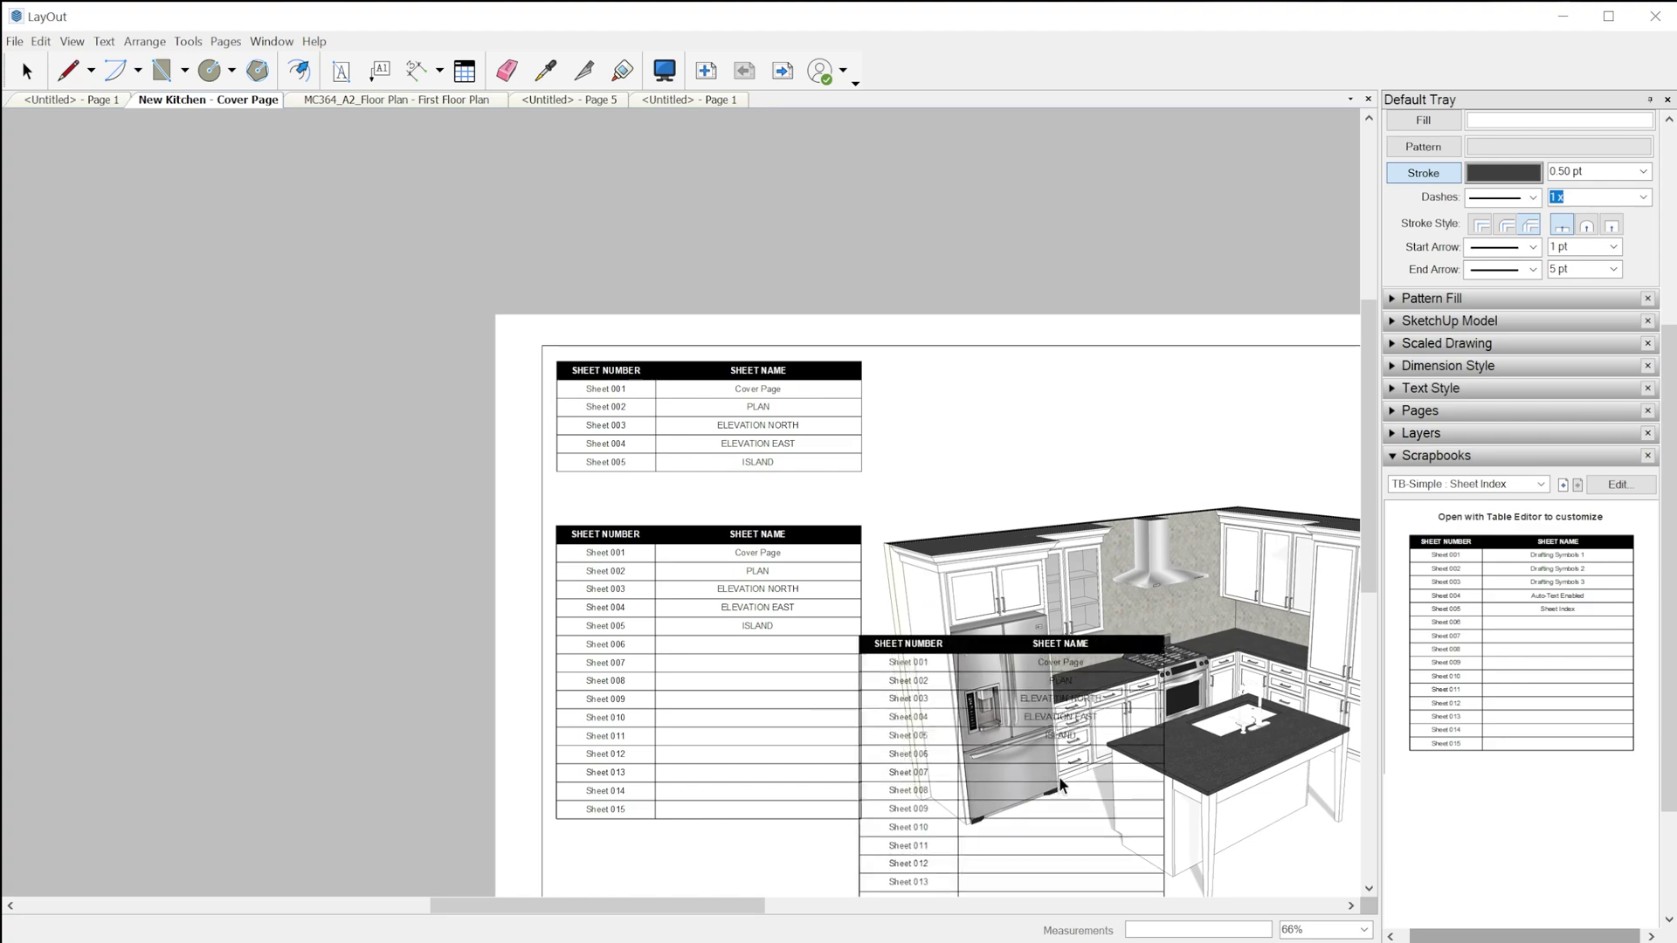
key("Escape")
left_click(813, 573)
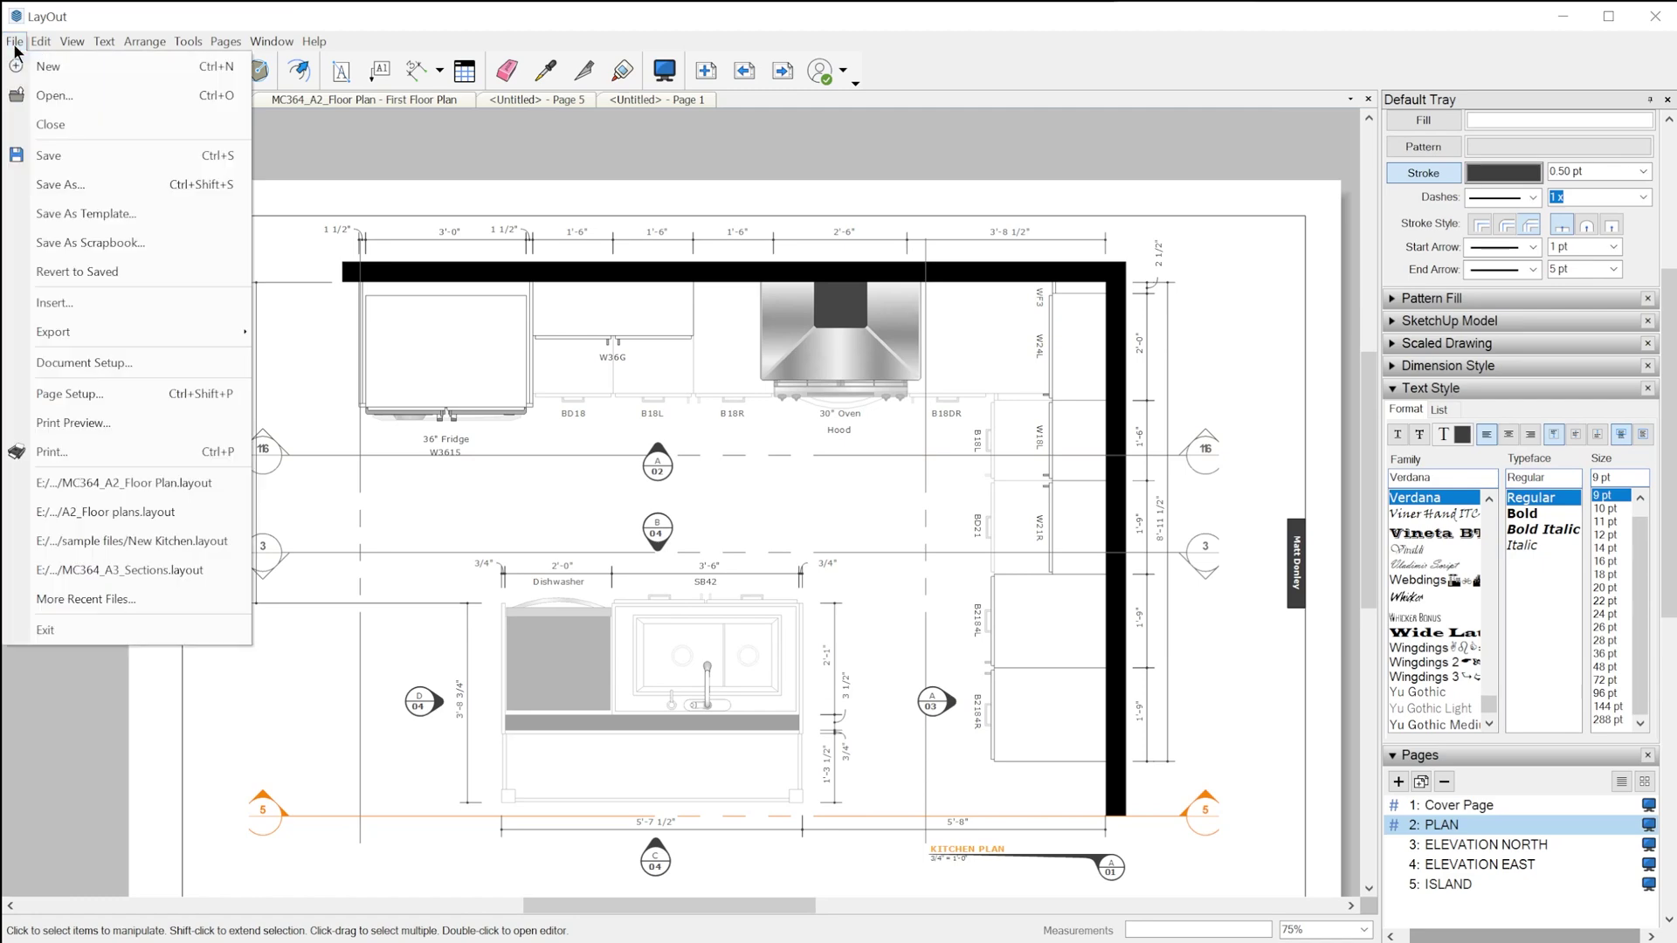
- In Document Setup Auto-Text, add a new Sequence tag using the 1, 2, 3 style
left_click(79, 380)
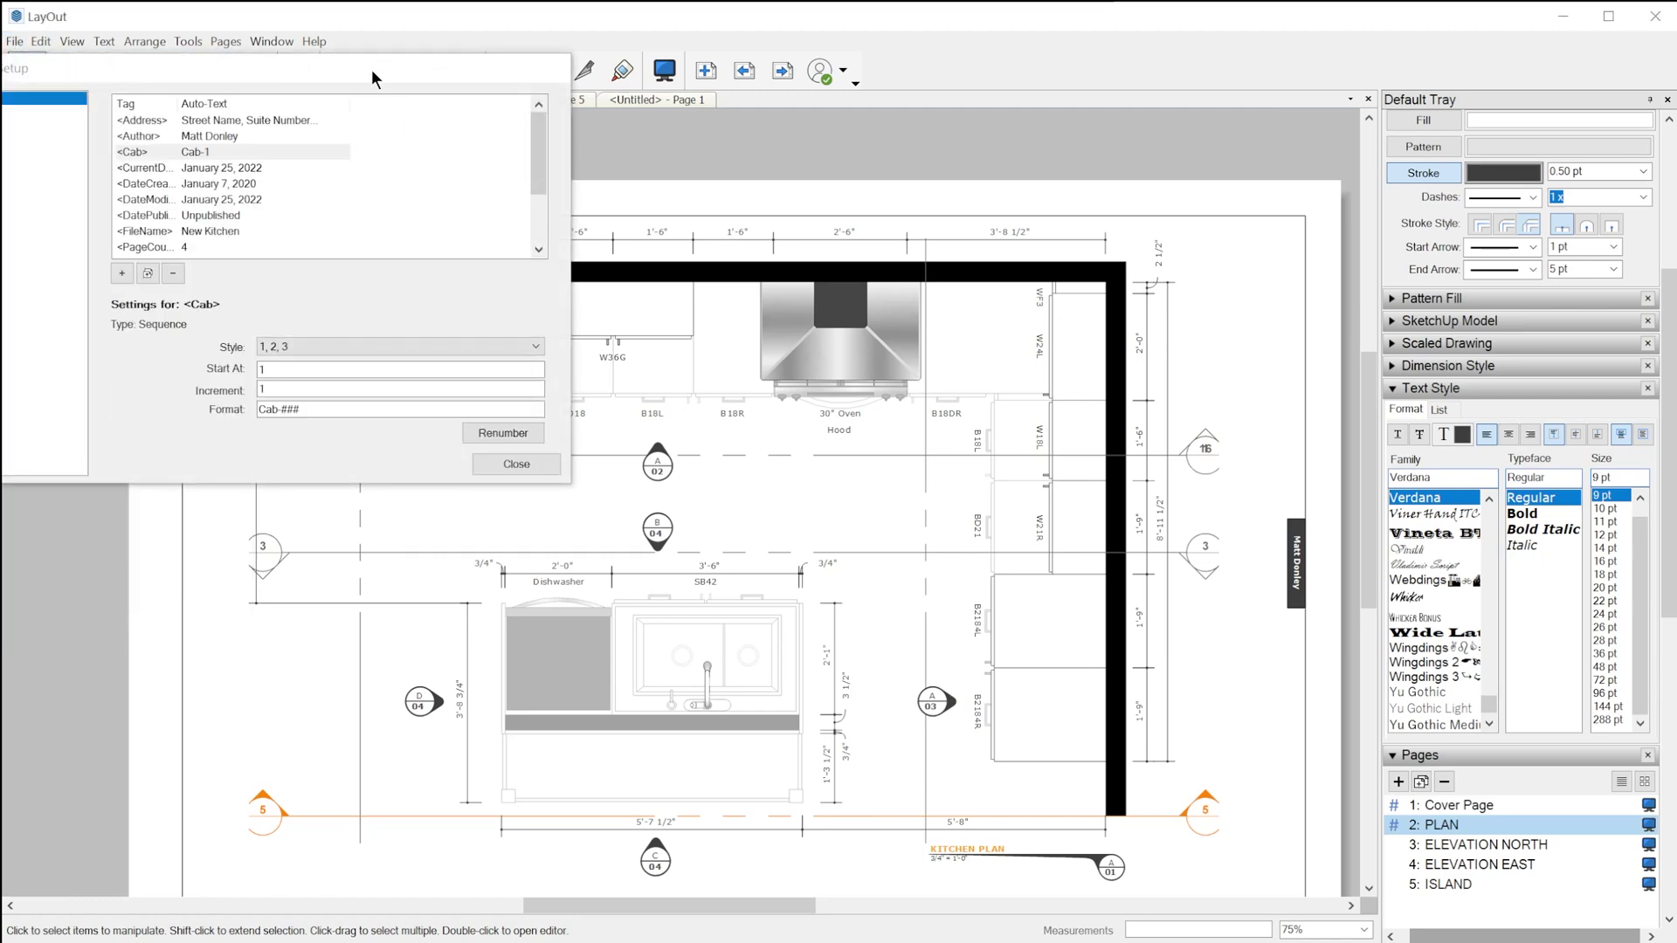
left_click_drag(373, 79, 1001, 244)
left_click(750, 439)
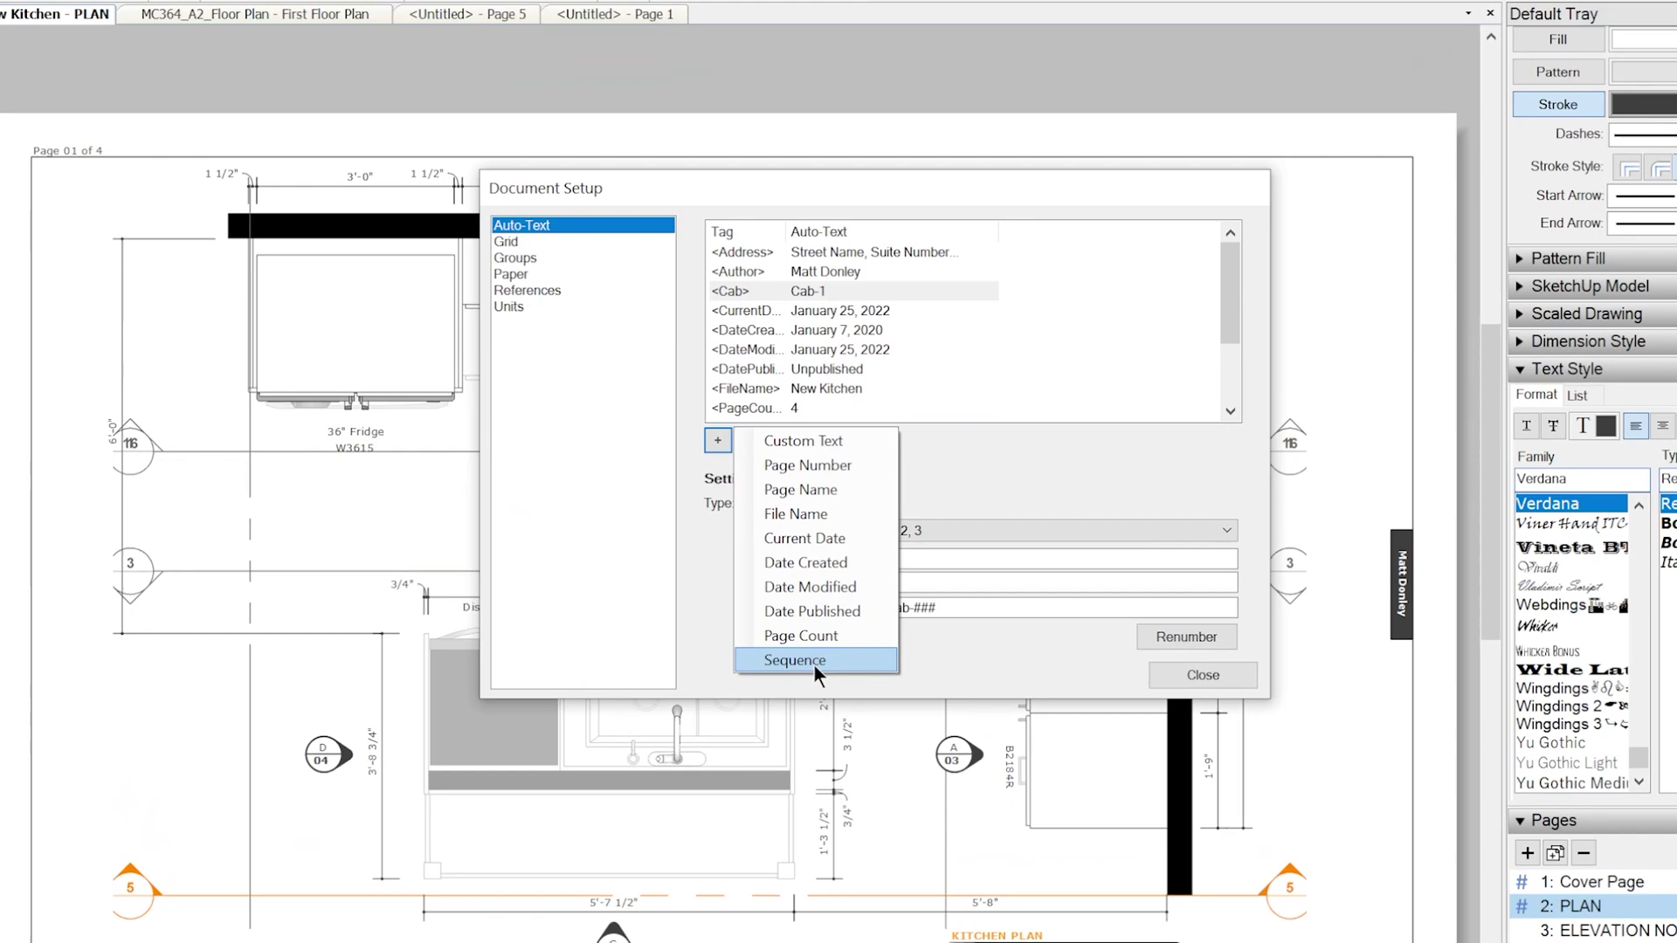
left_click(802, 644)
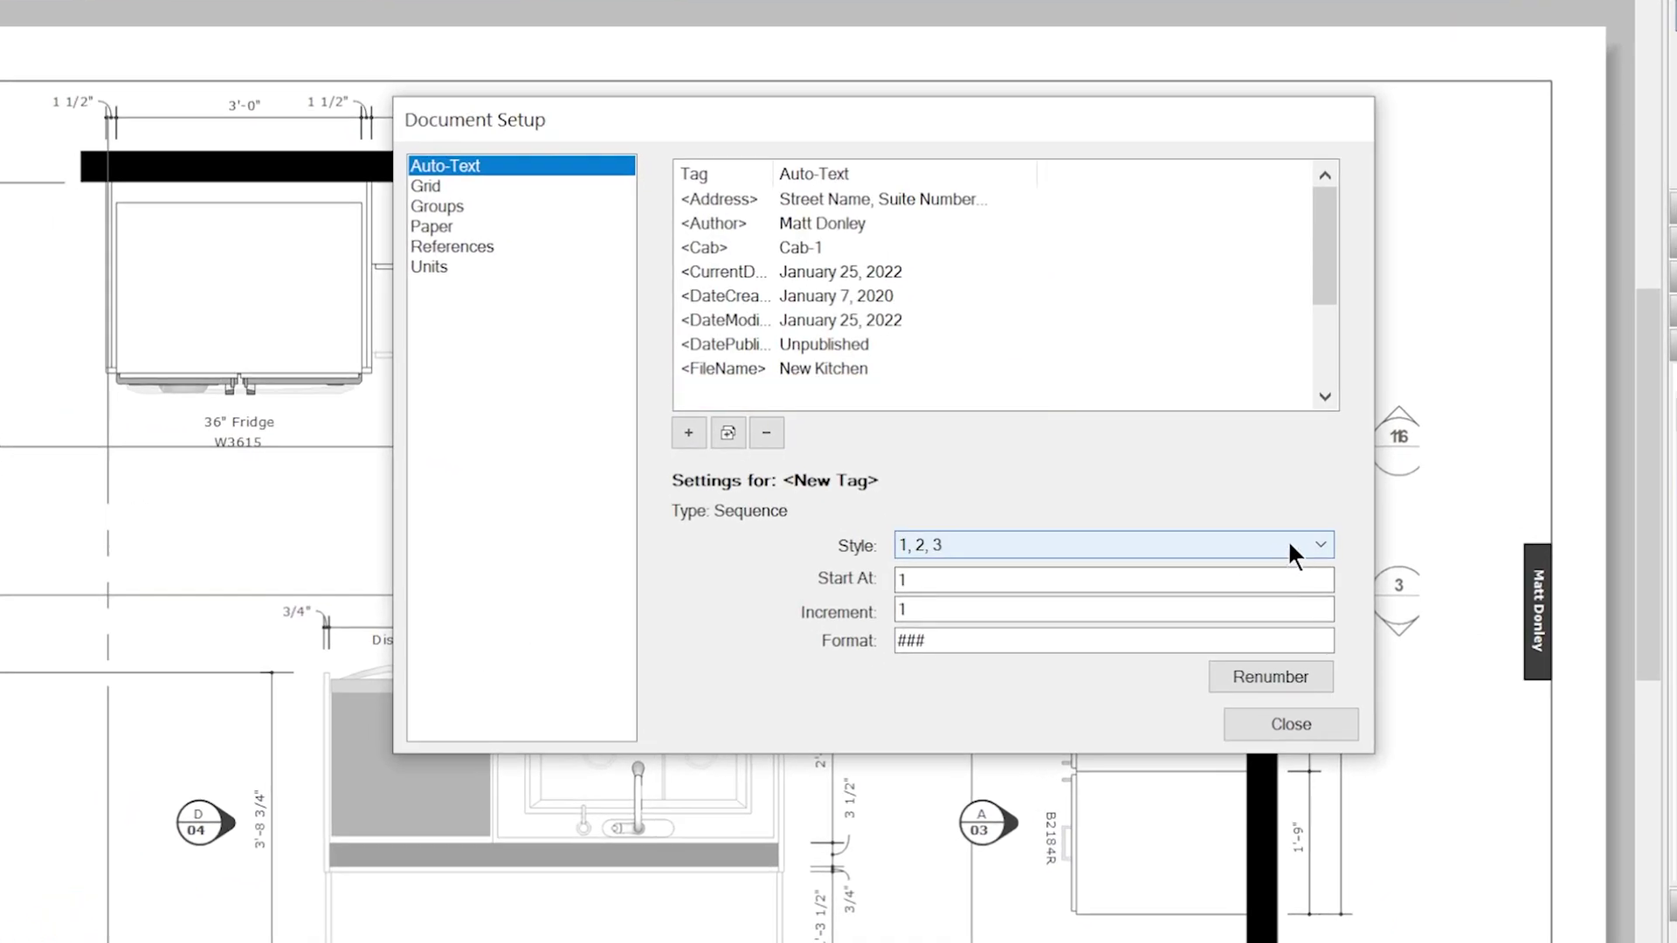
left_click(1289, 544)
left_click(1189, 470)
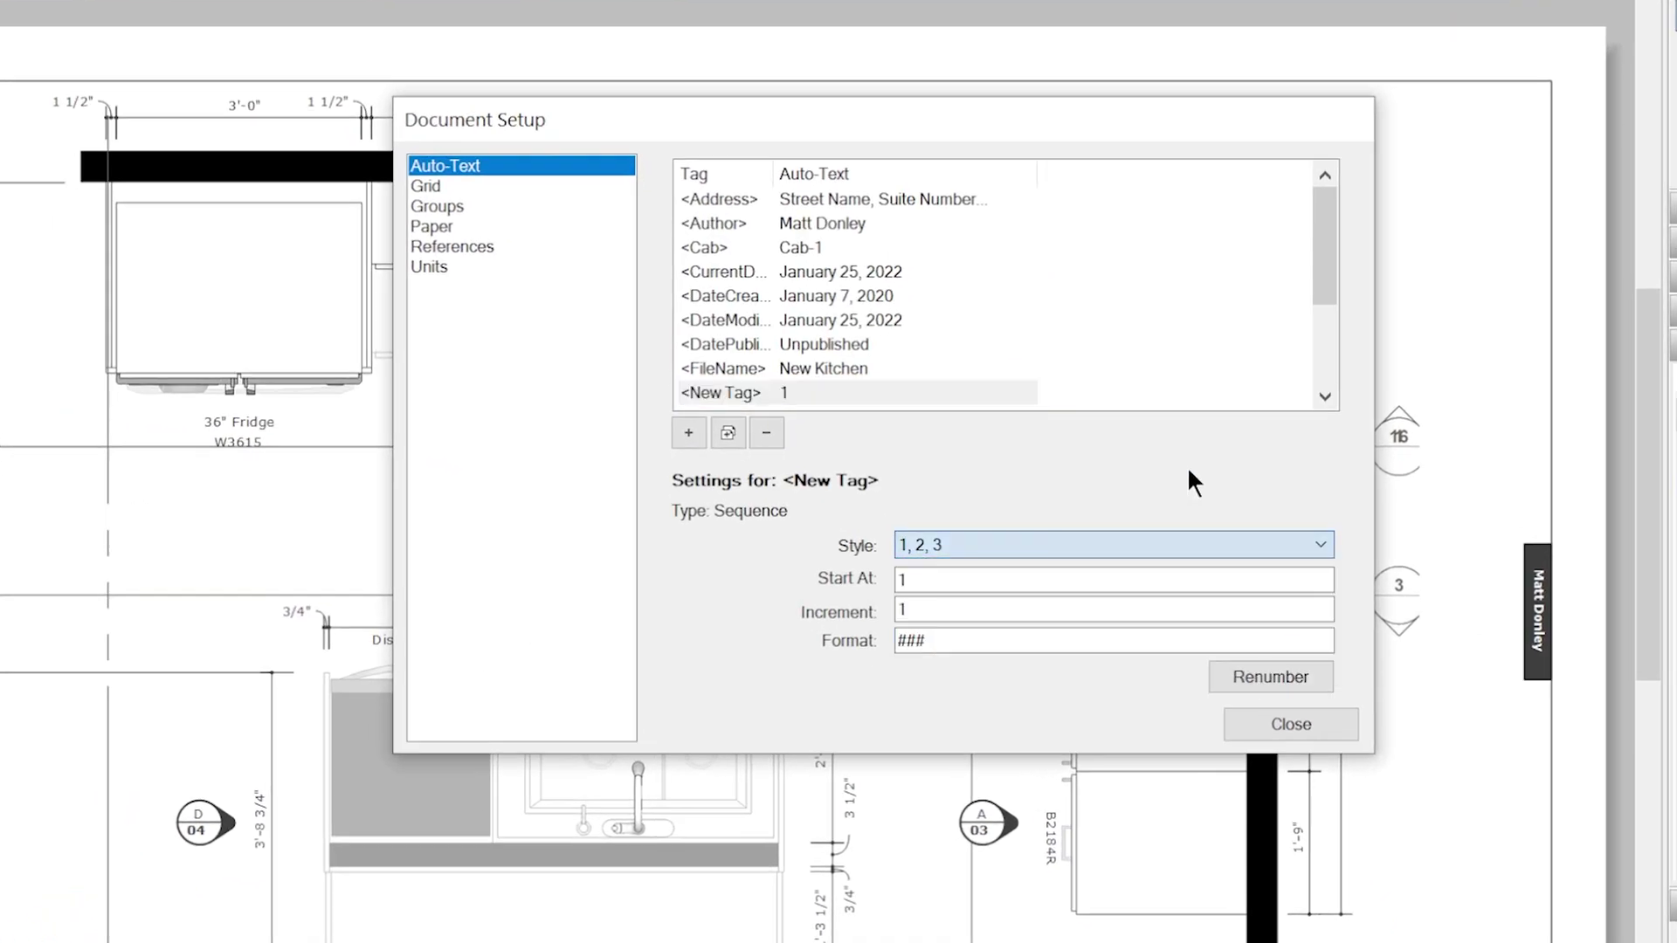
- Set the sequence to start at 10, increment by 10, with format Cab-###
left_click(913, 580)
left_click_drag(914, 580, 862, 569)
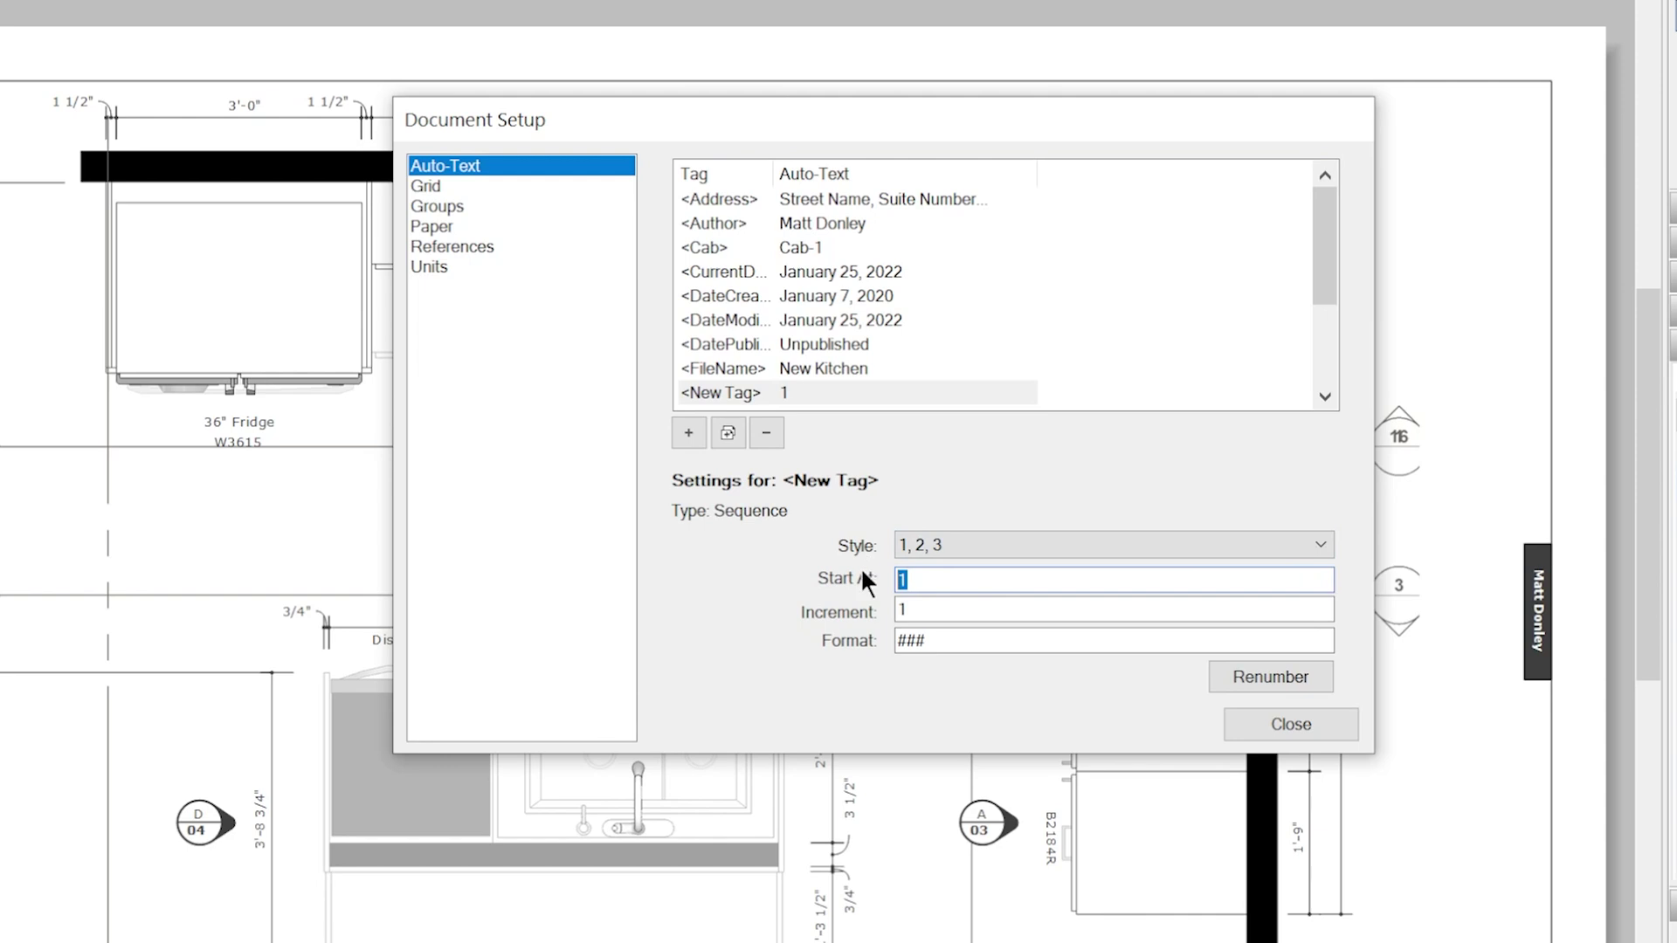
type("10")
left_click(1046, 608)
left_click_drag(949, 609, 840, 612)
type("1")
left_click(998, 636)
type("Cab")
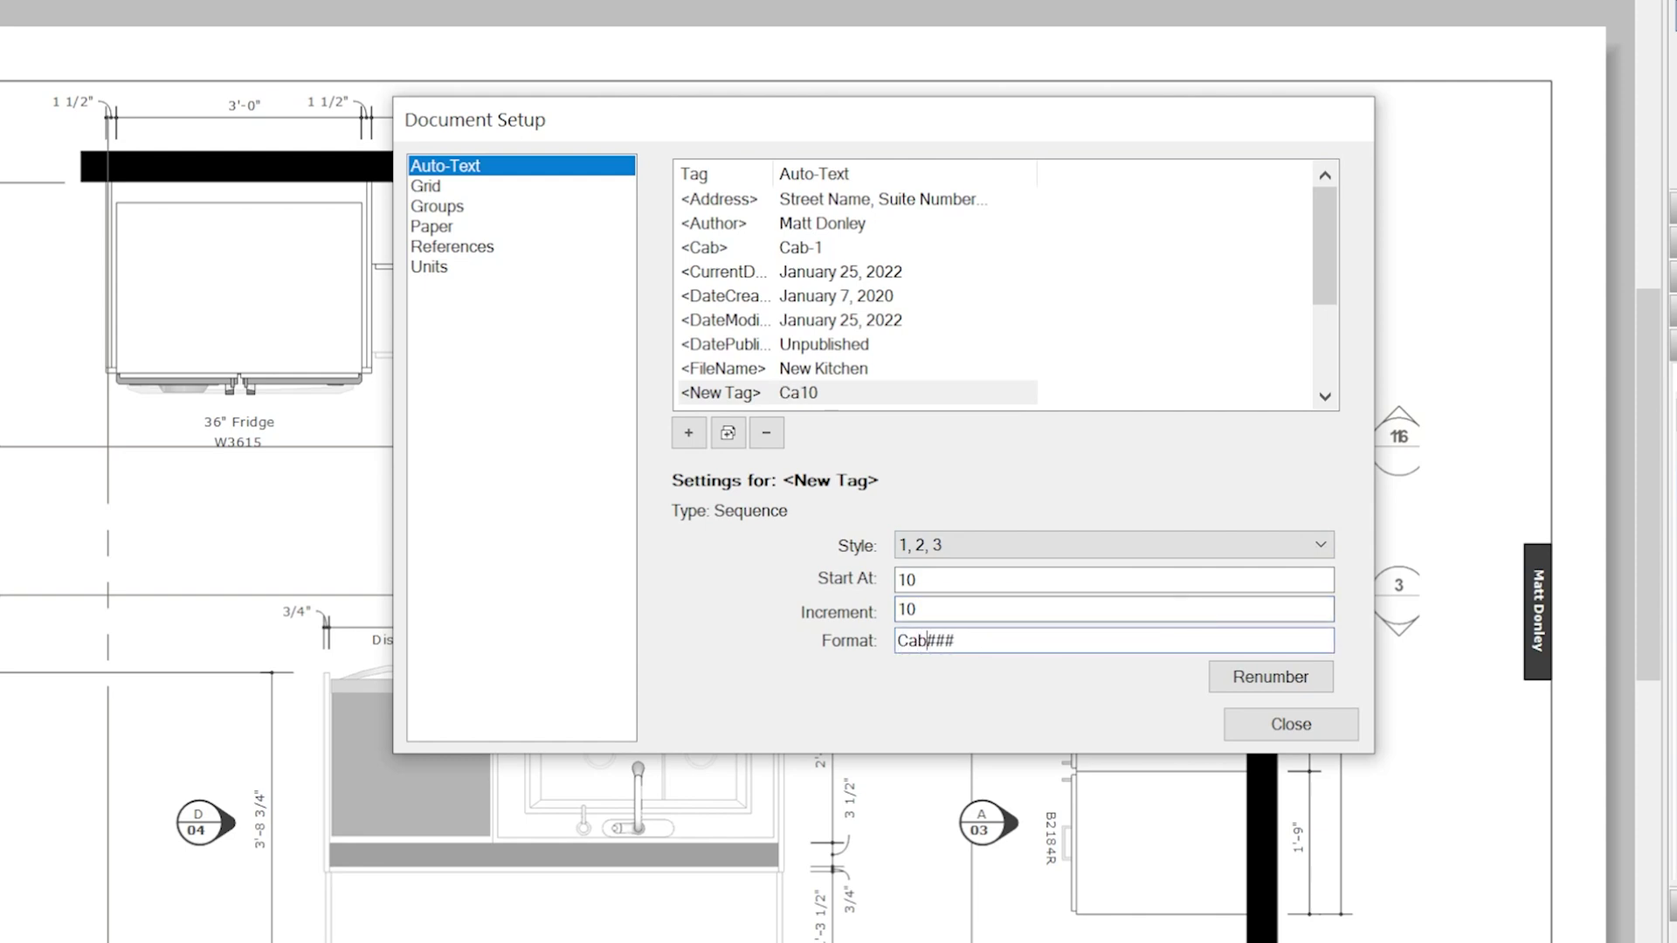
type("-")
key("BackSpace")
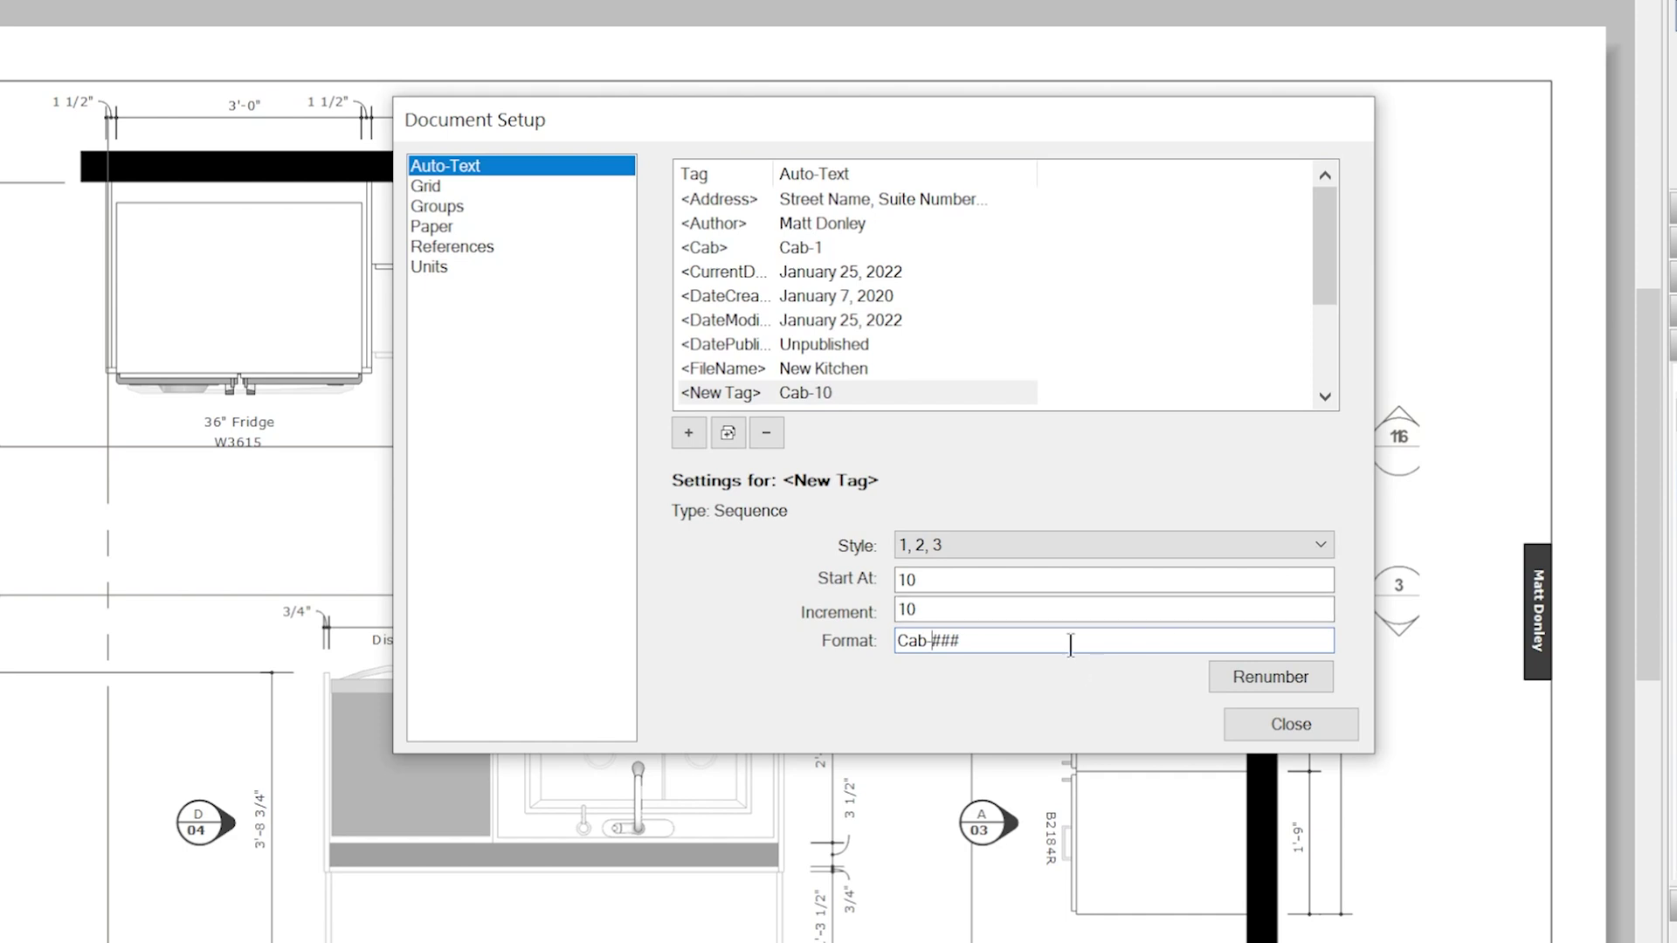
left_click_drag(989, 642, 932, 645)
left_click(928, 648)
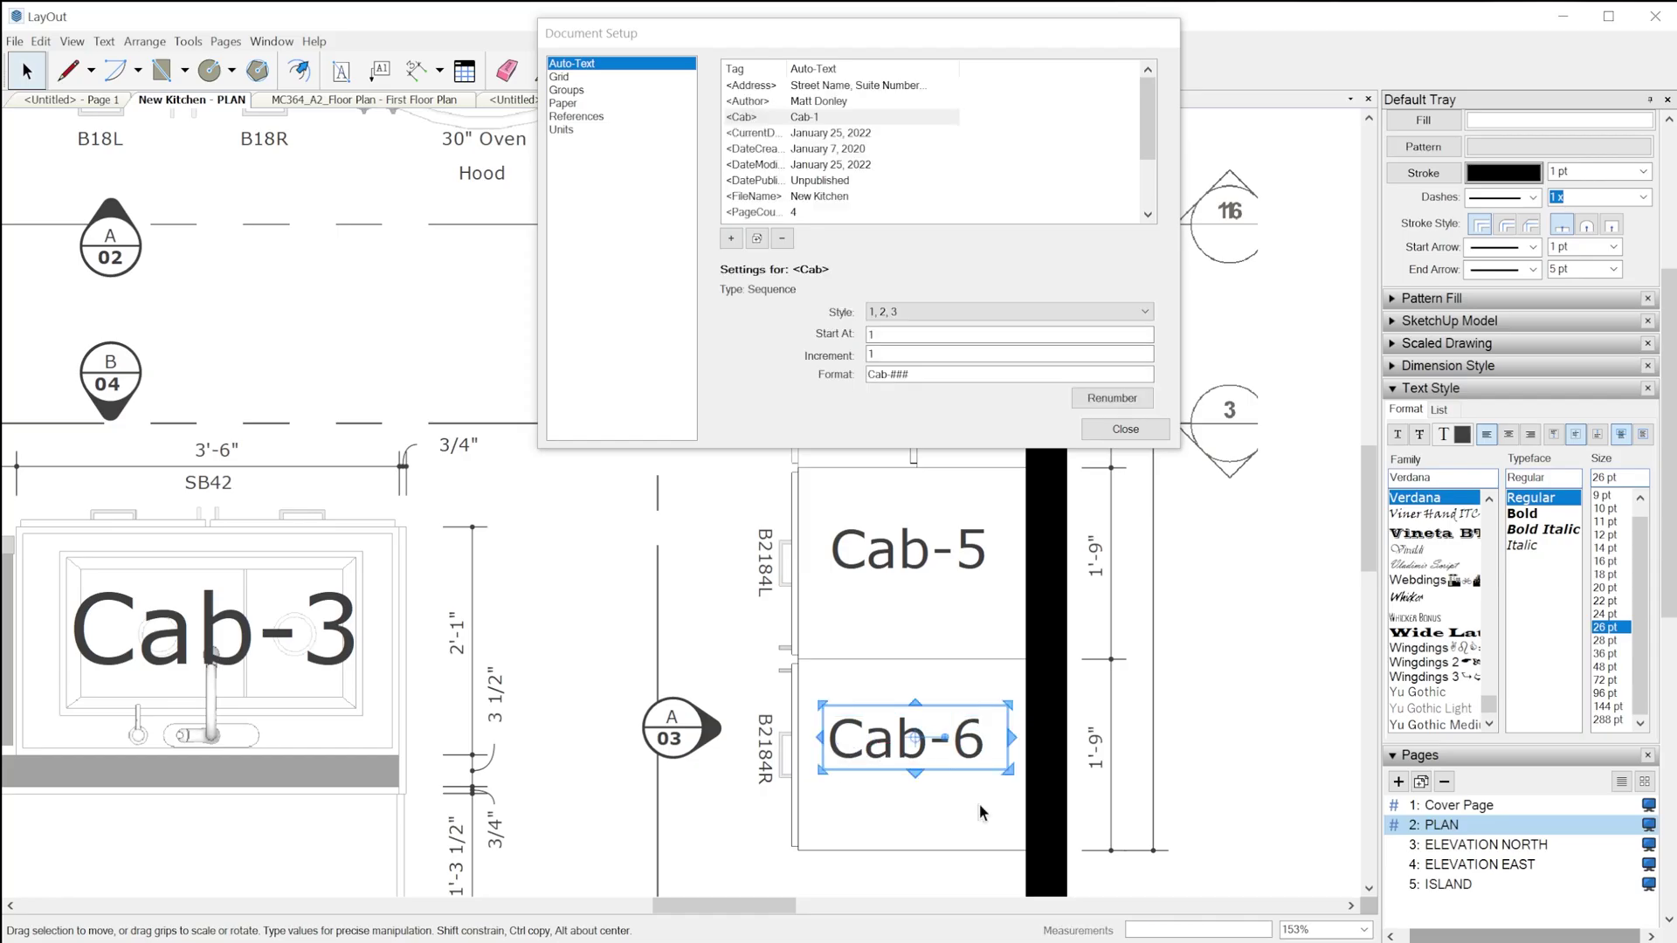
- Change the Cab-6 label's tag to <Cab(5)> so it reads Cab-5
double_click(965, 739)
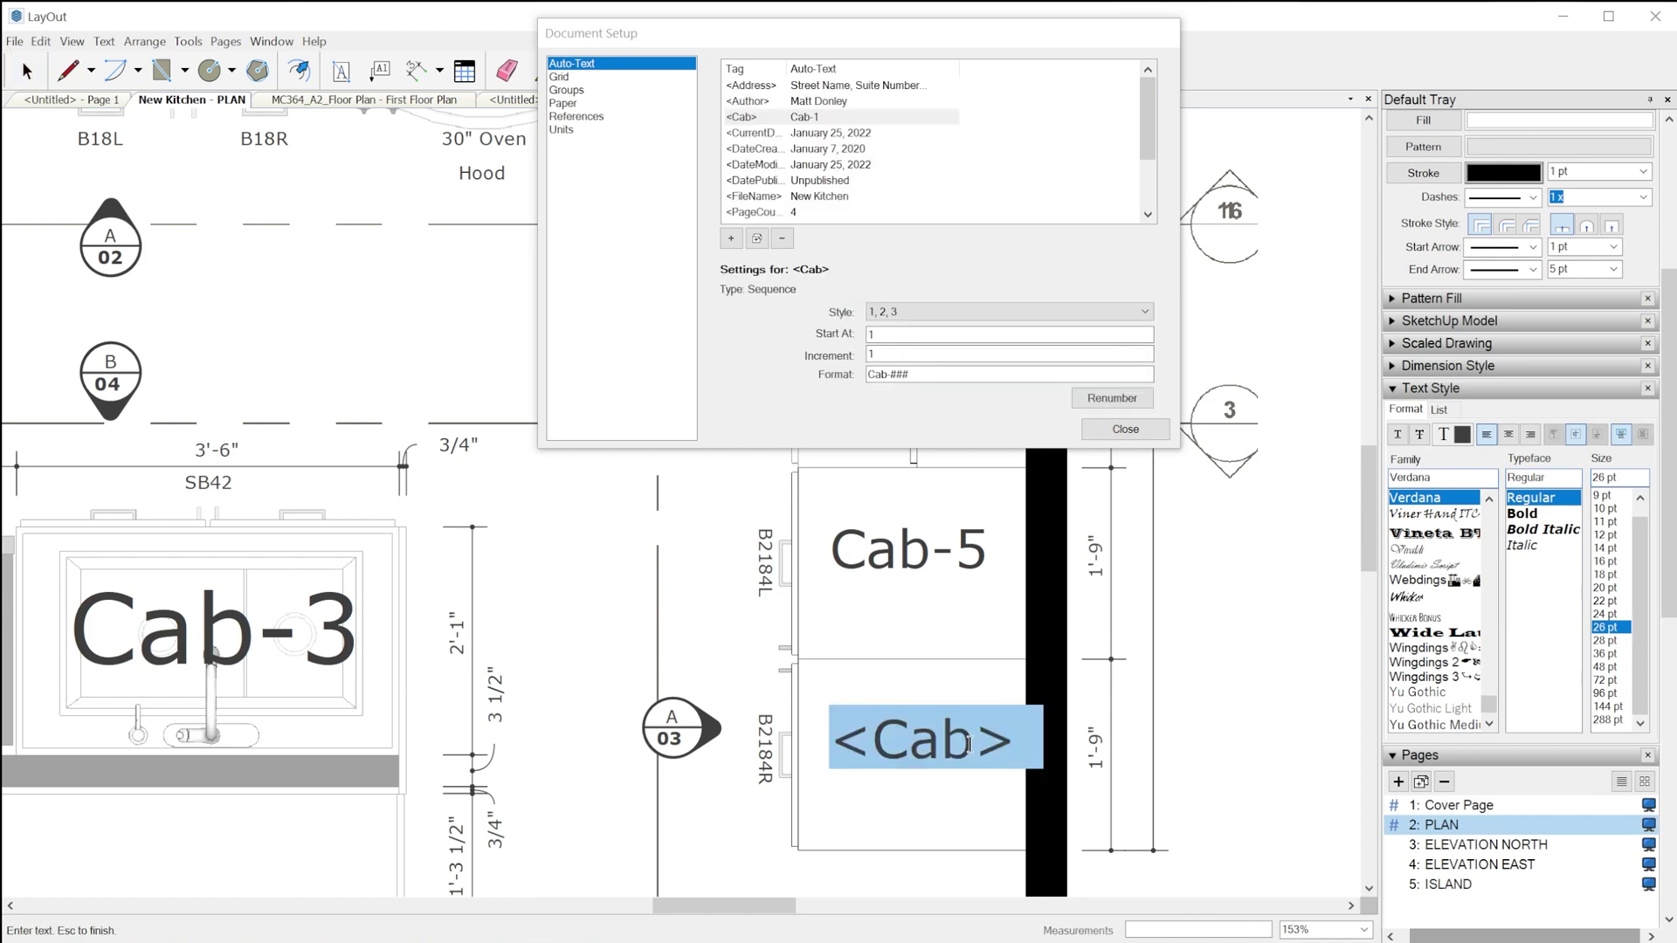
left_click(981, 744)
type("(5)")
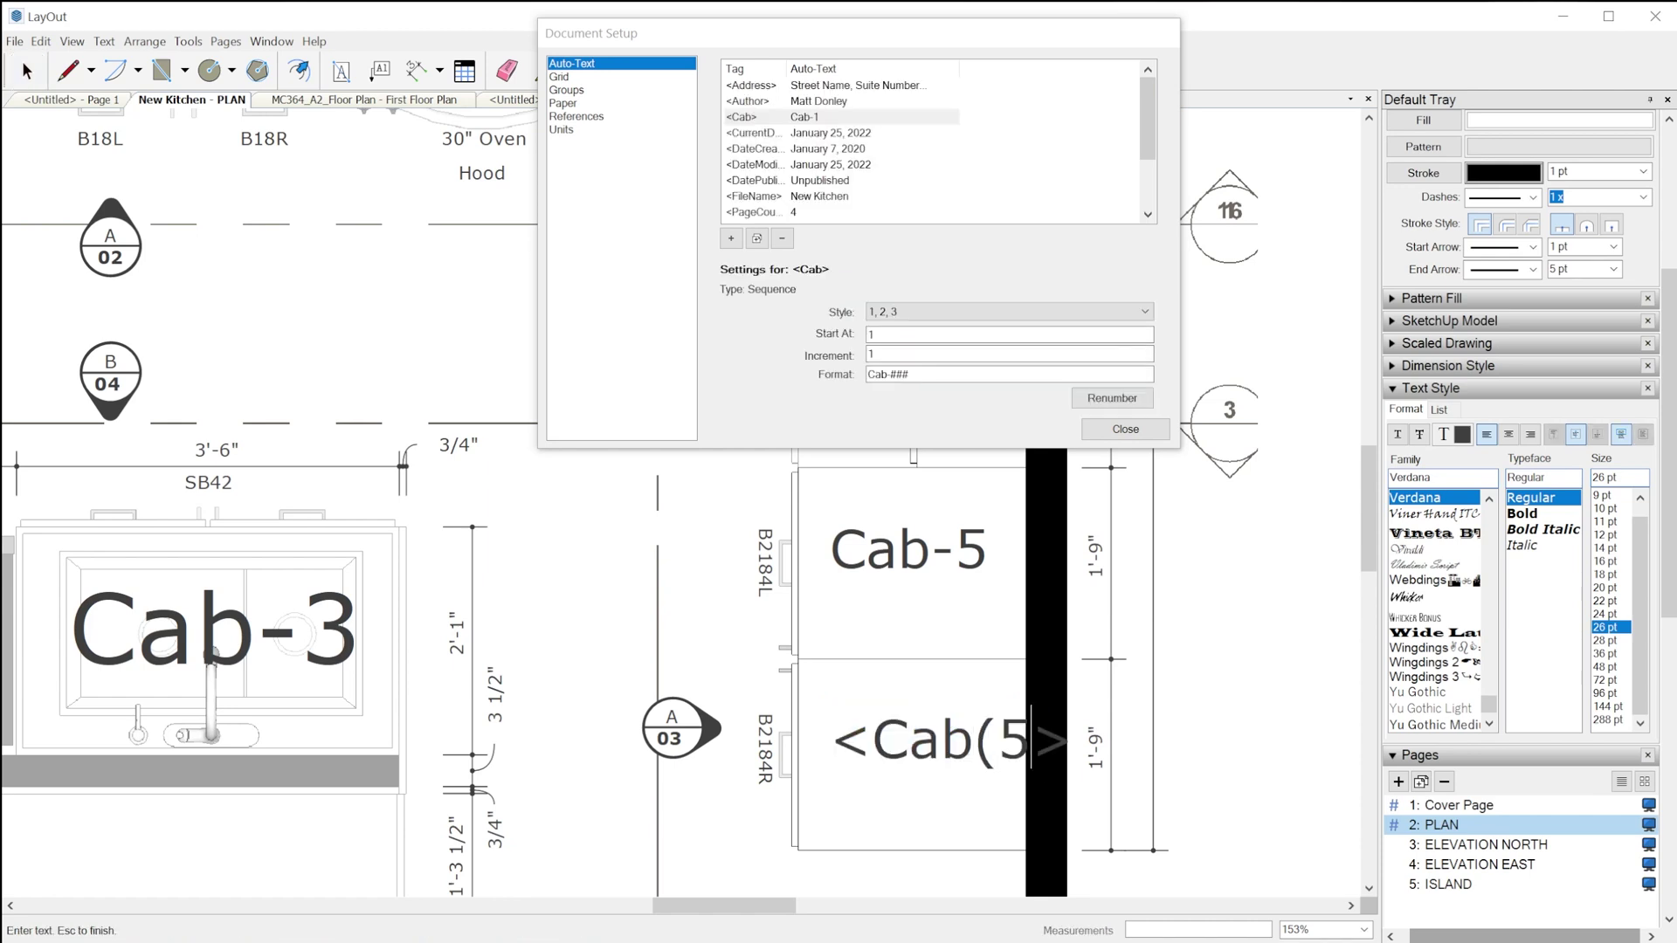
left_click(1175, 711)
left_click(890, 757)
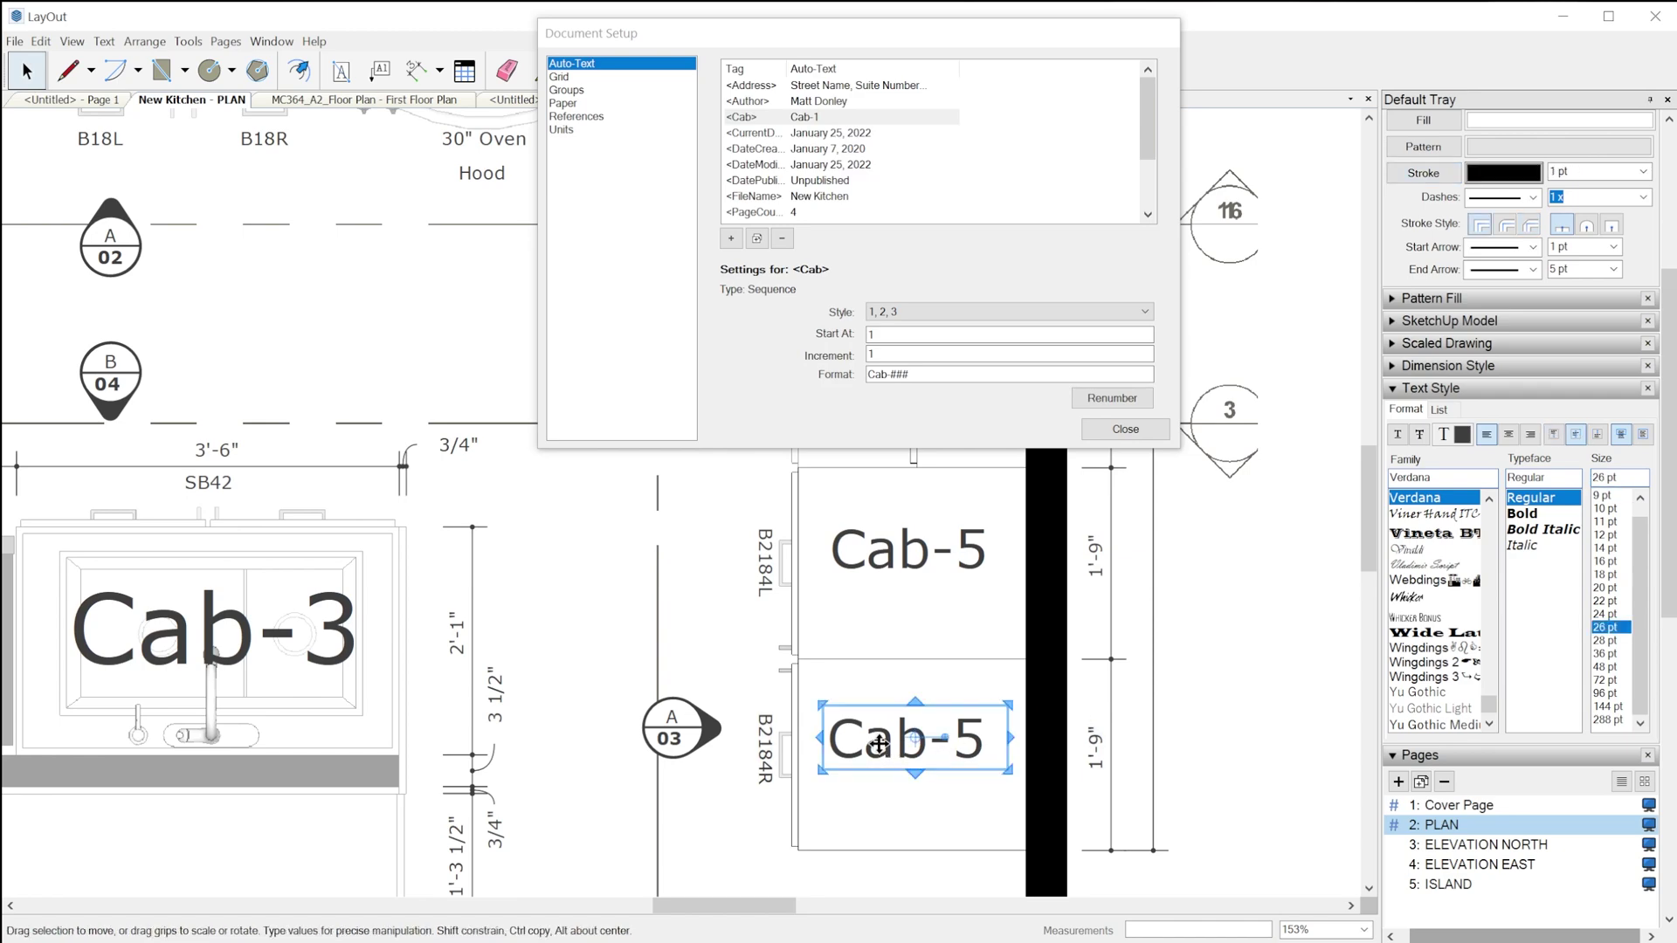
left_click_drag(886, 744, 882, 710)
scroll(899, 636, "down", 3)
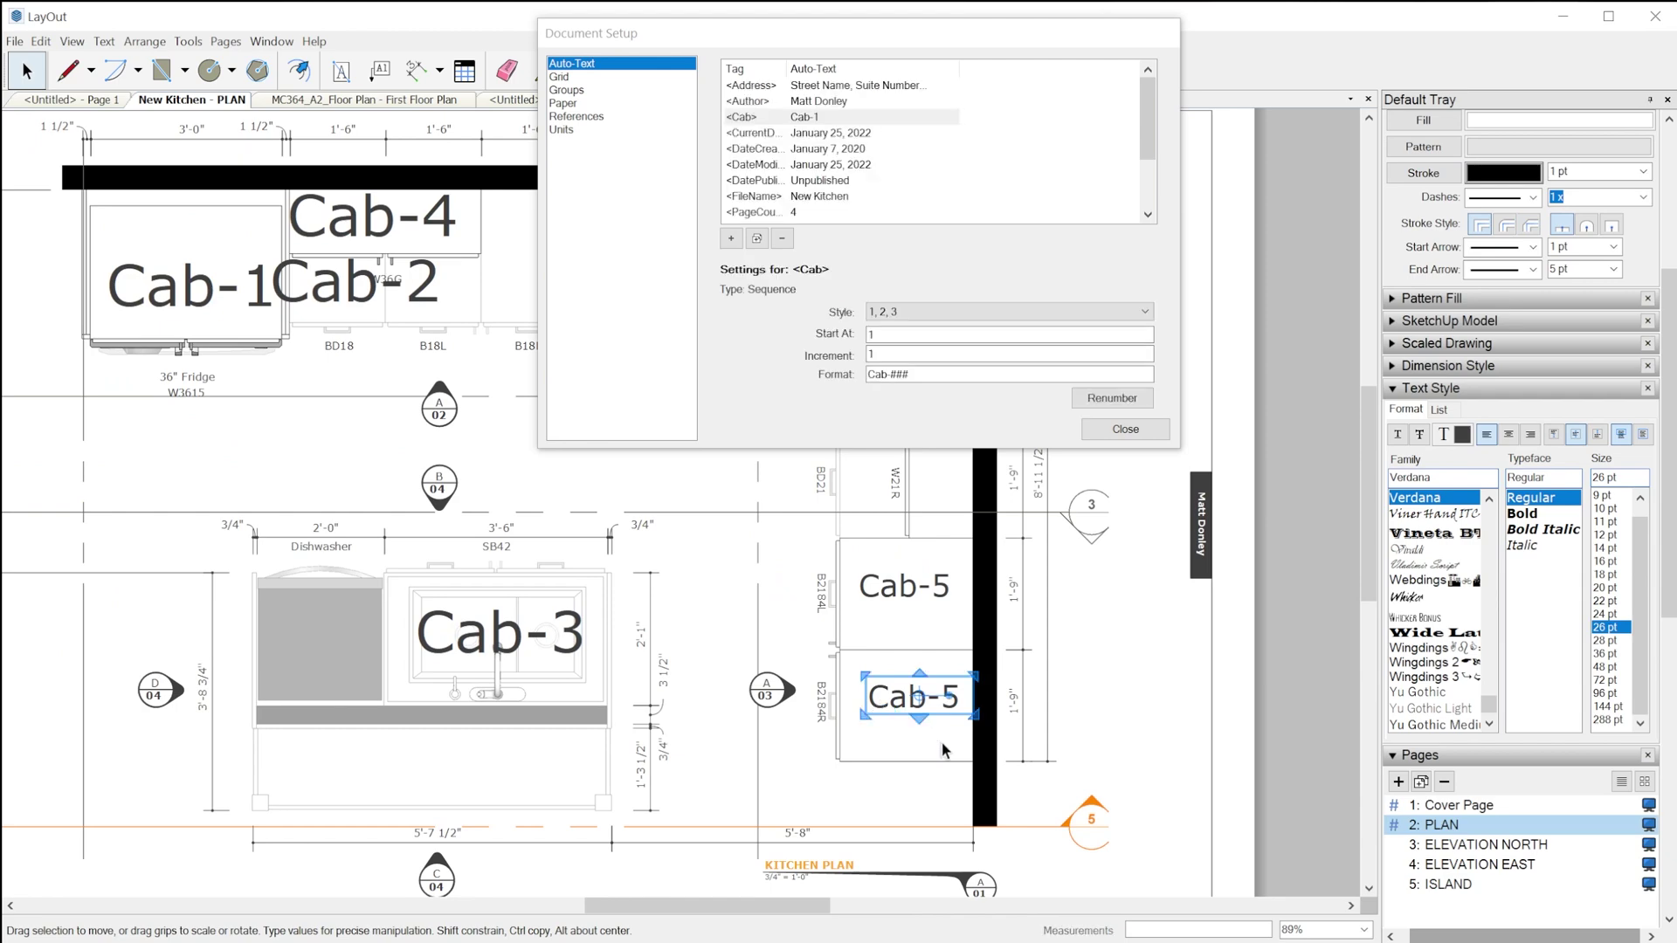
scroll(944, 750, "up", 2)
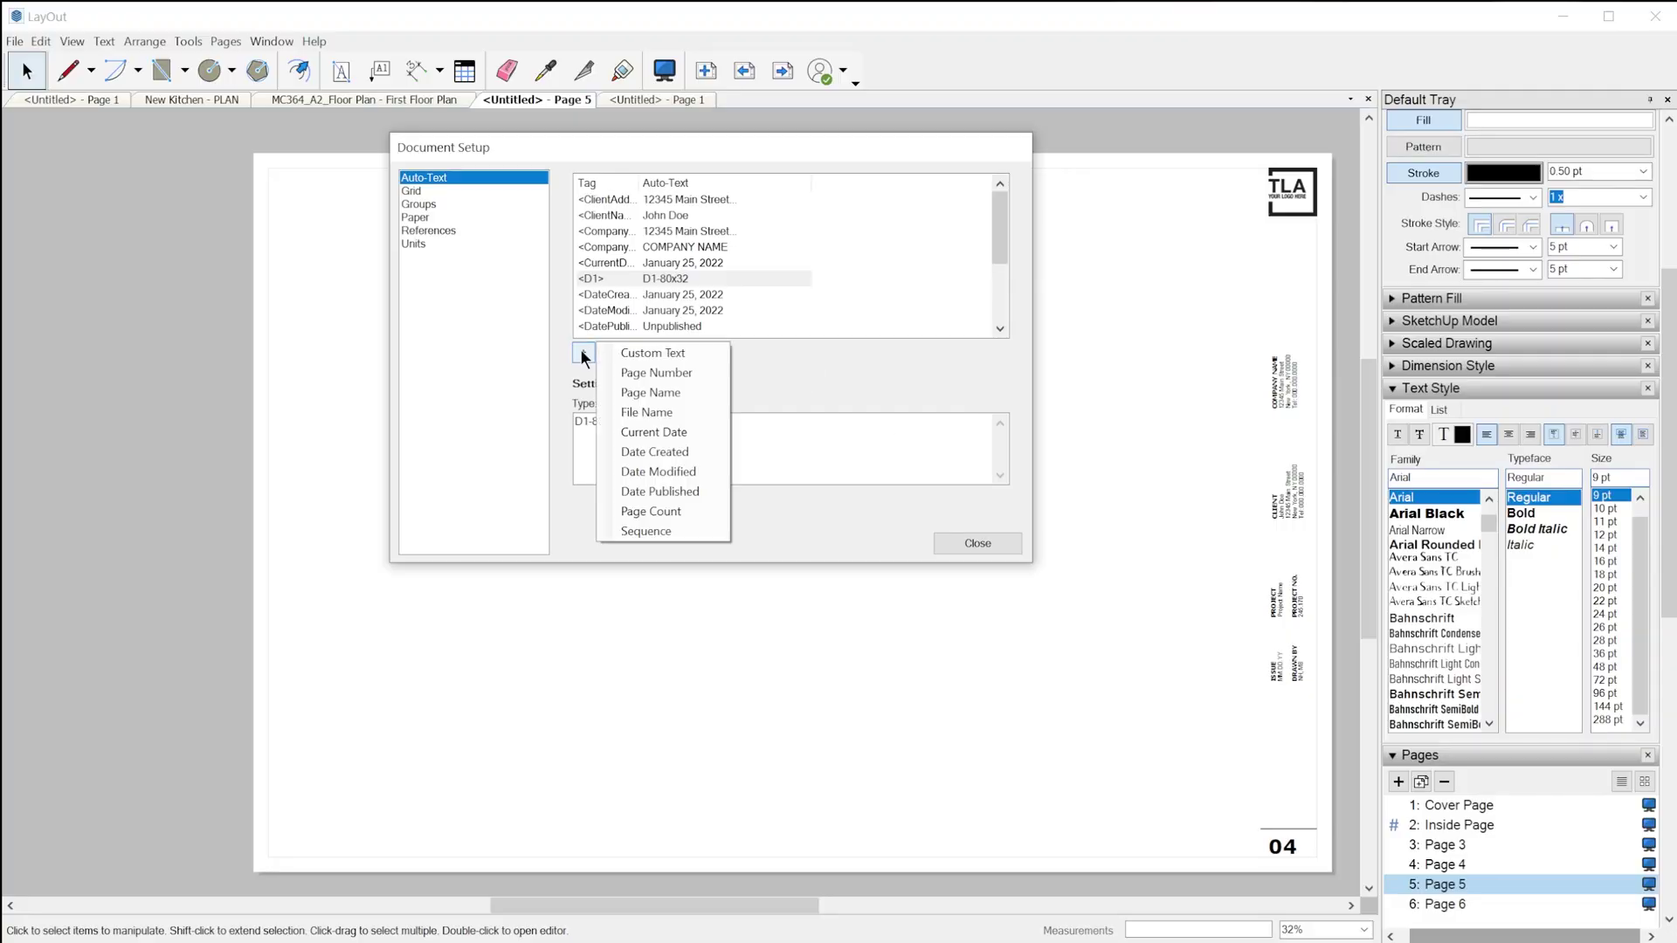
- Add a custom-text auto-text tag named D2 in Document Setup
left_click(636, 349)
type("D2")
key("Return")
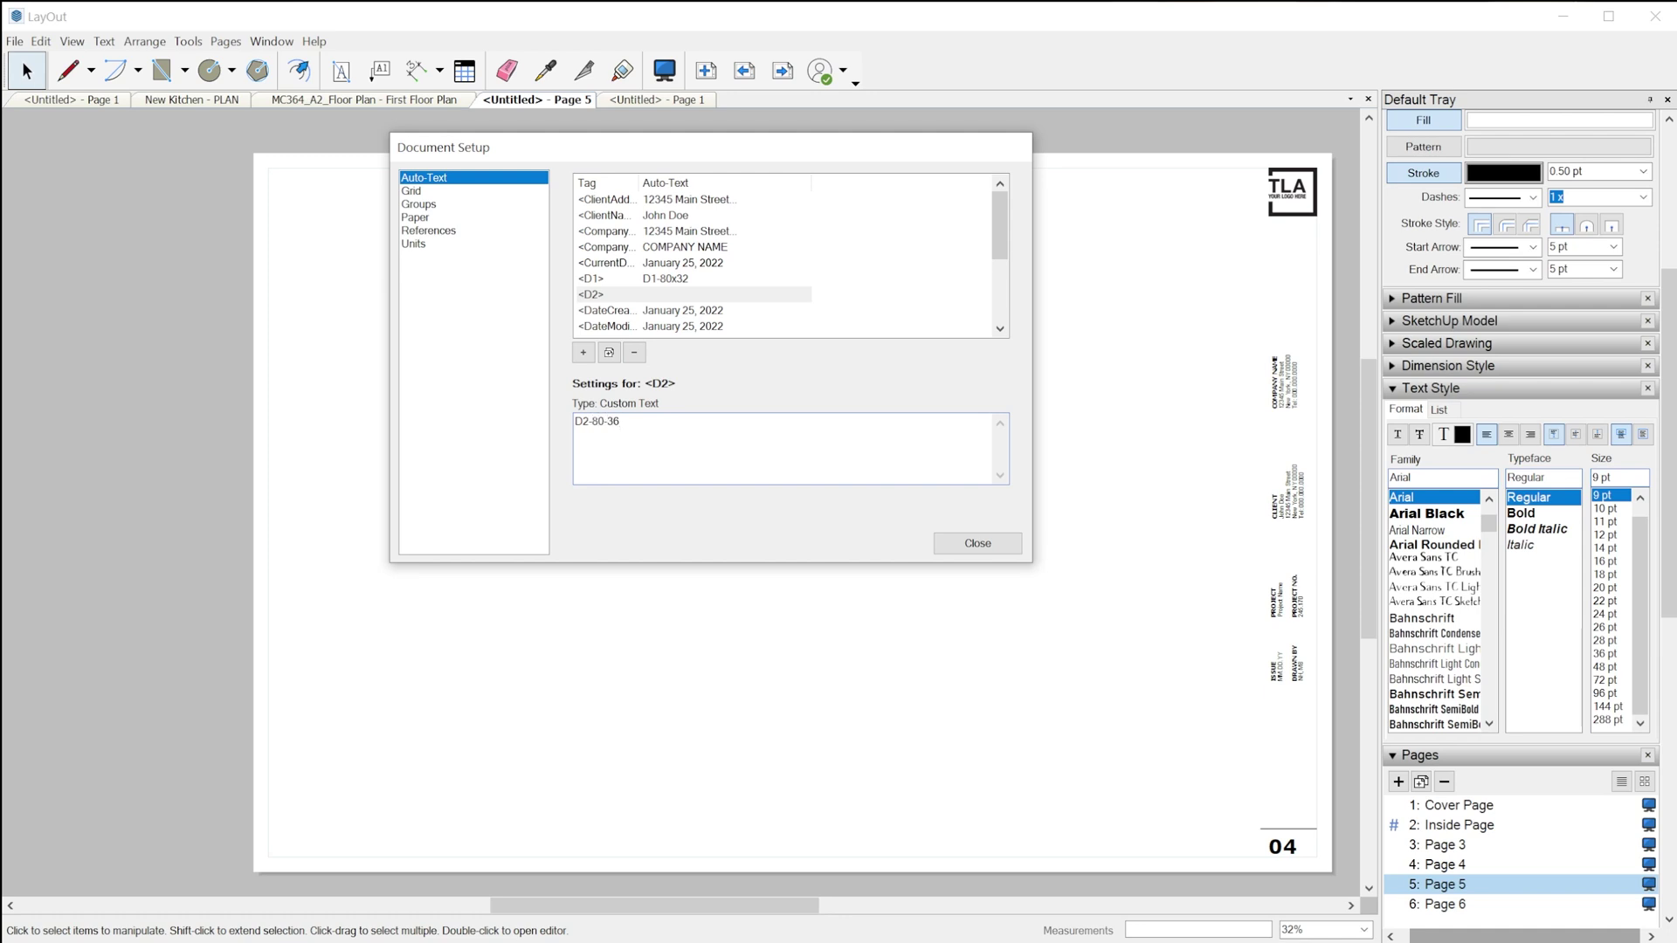
left_click(994, 541)
- Place the D2-80-36 text on Page 5 and drag two copies of it
key("t")
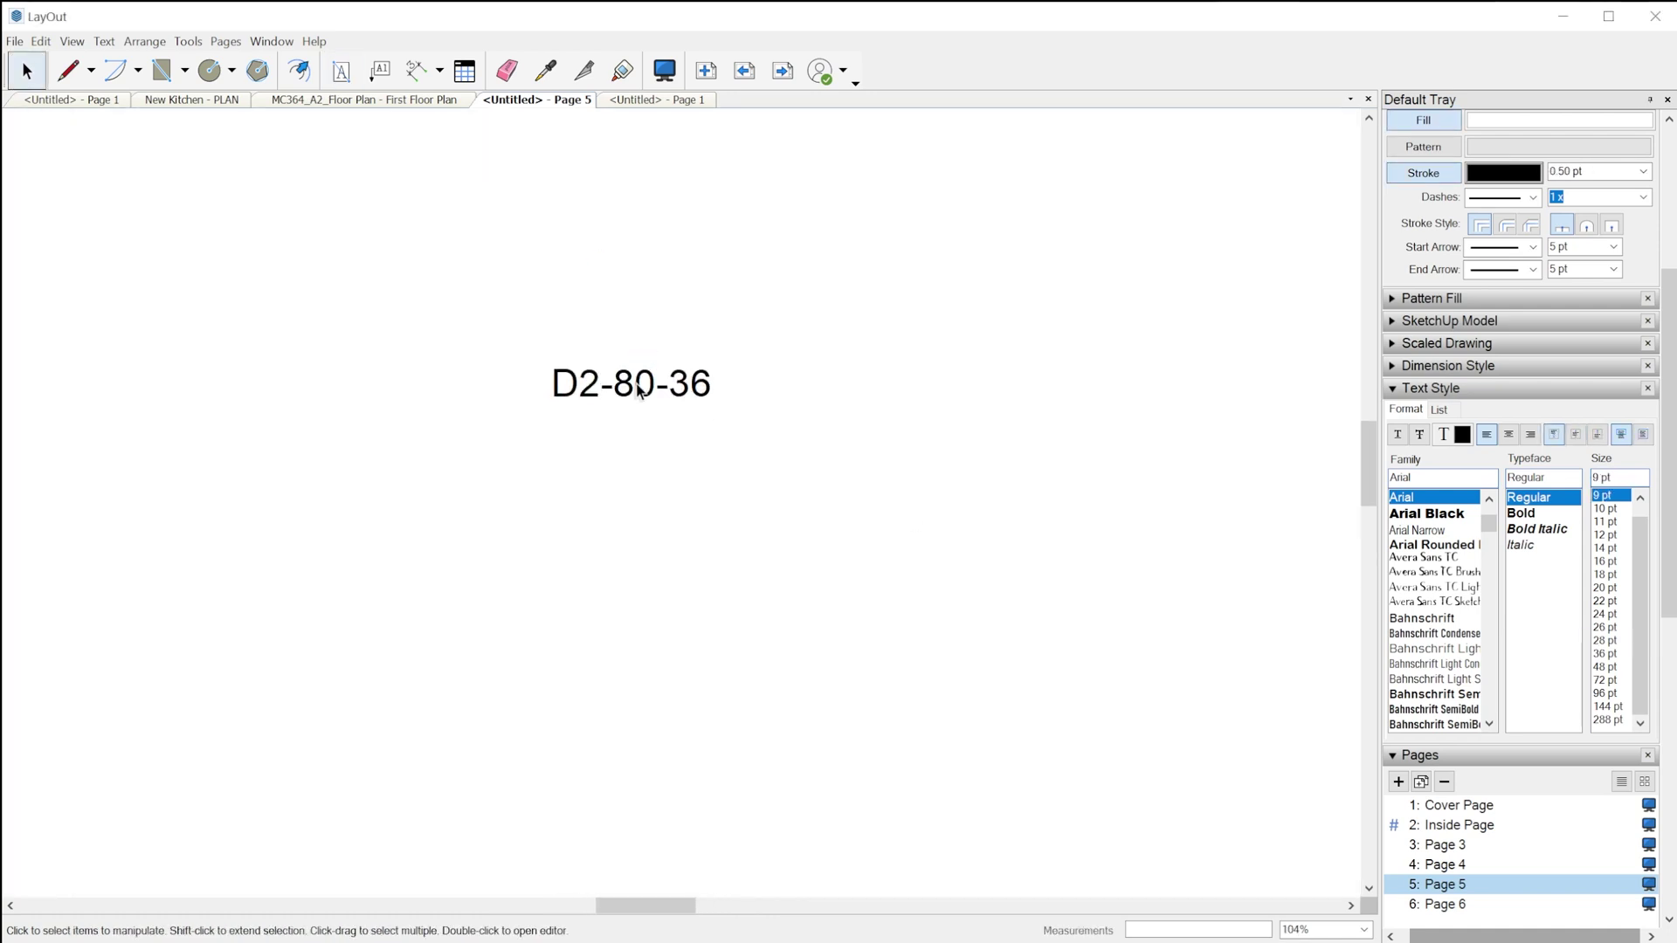
left_click(578, 363)
left_click_drag(577, 364, 670, 489, "ctrl")
left_click_drag(670, 489, 745, 615, "ctrl")
- Reopen Document Setup to view the auto-text tags beside the labels
left_click(14, 41)
left_click(53, 377)
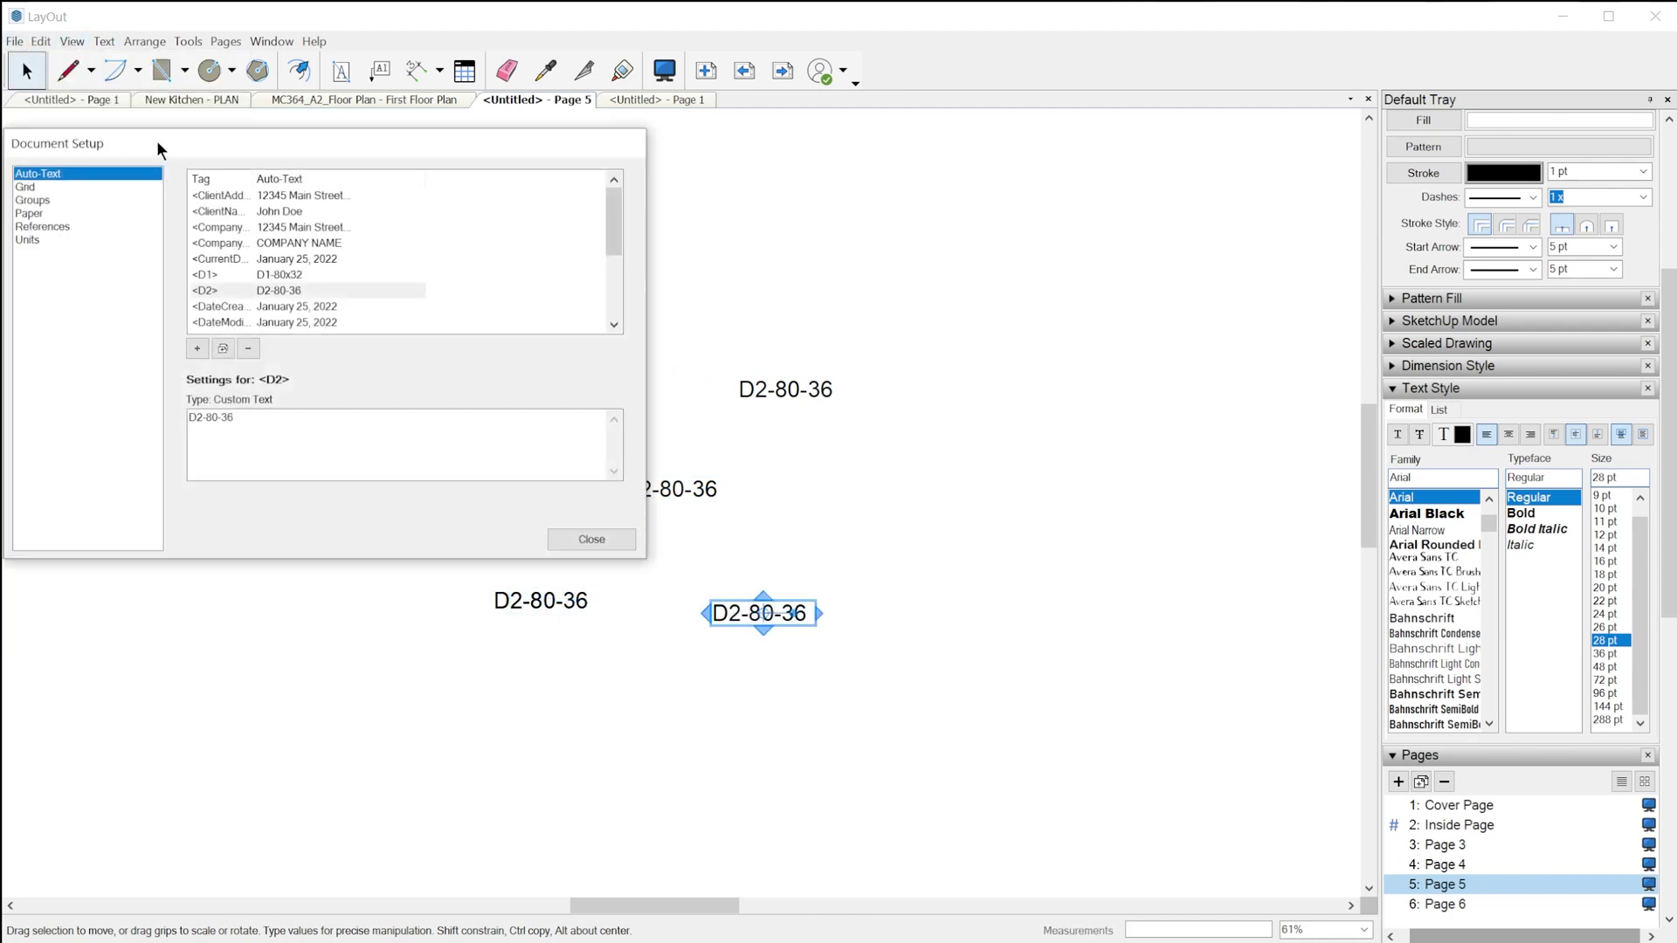
left_click_drag(158, 151, 1076, 303)
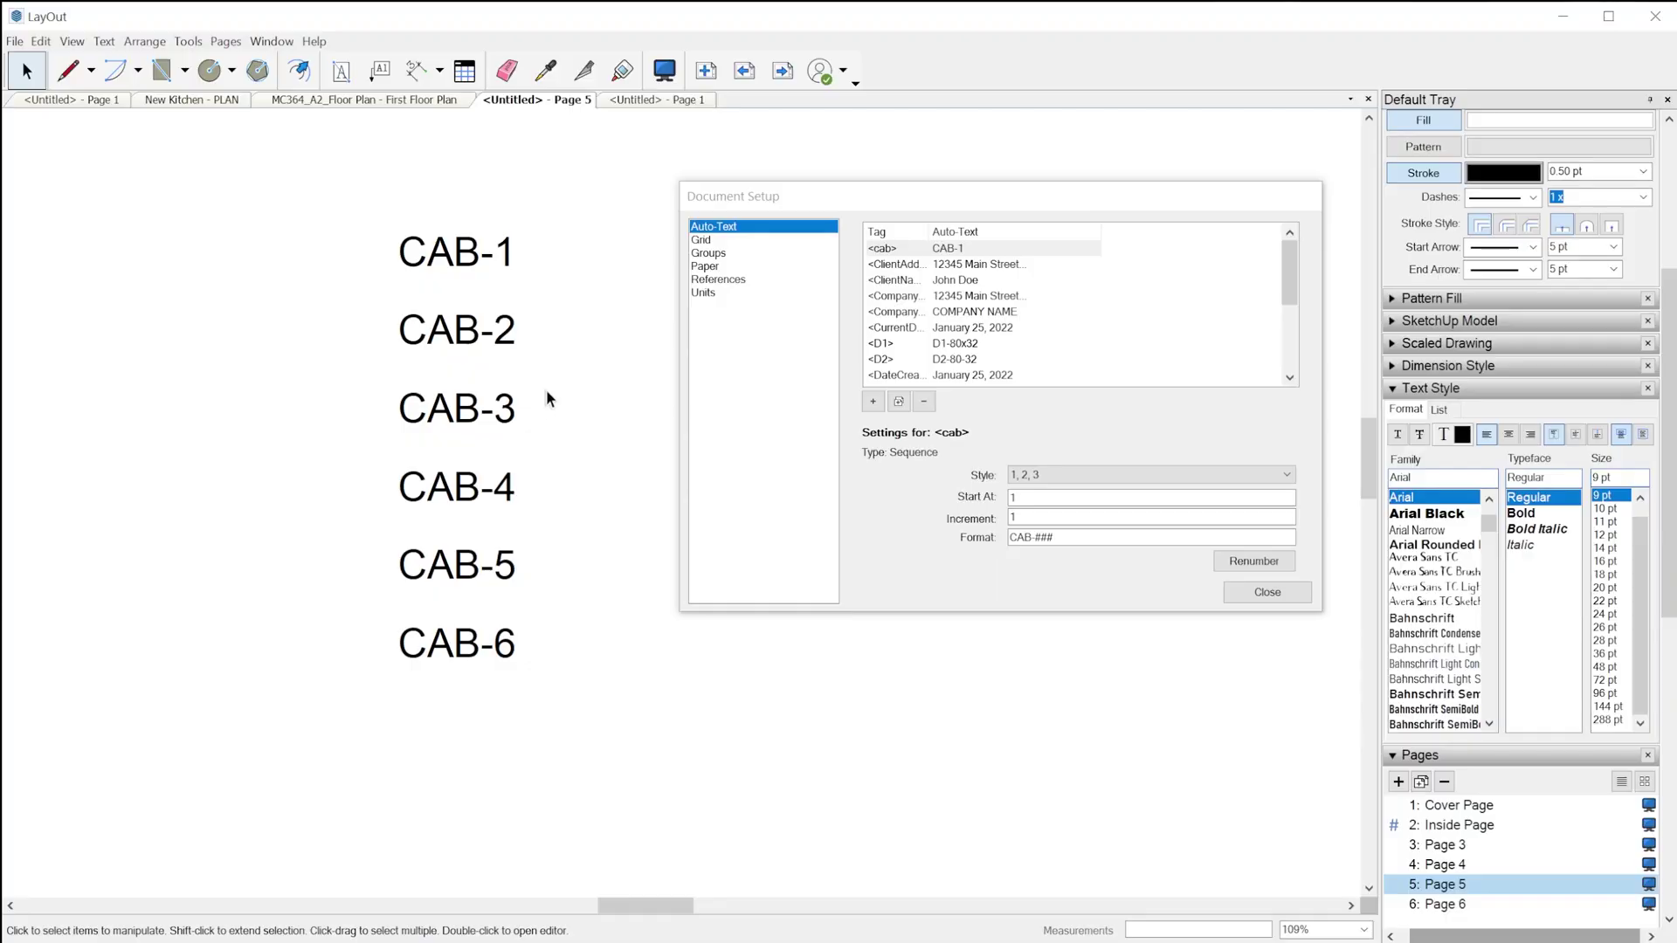
- Delete the CAB-3 and CAB-4 labels, then renumber the sequence from CAB-2
left_click(367, 488)
double_click(428, 498)
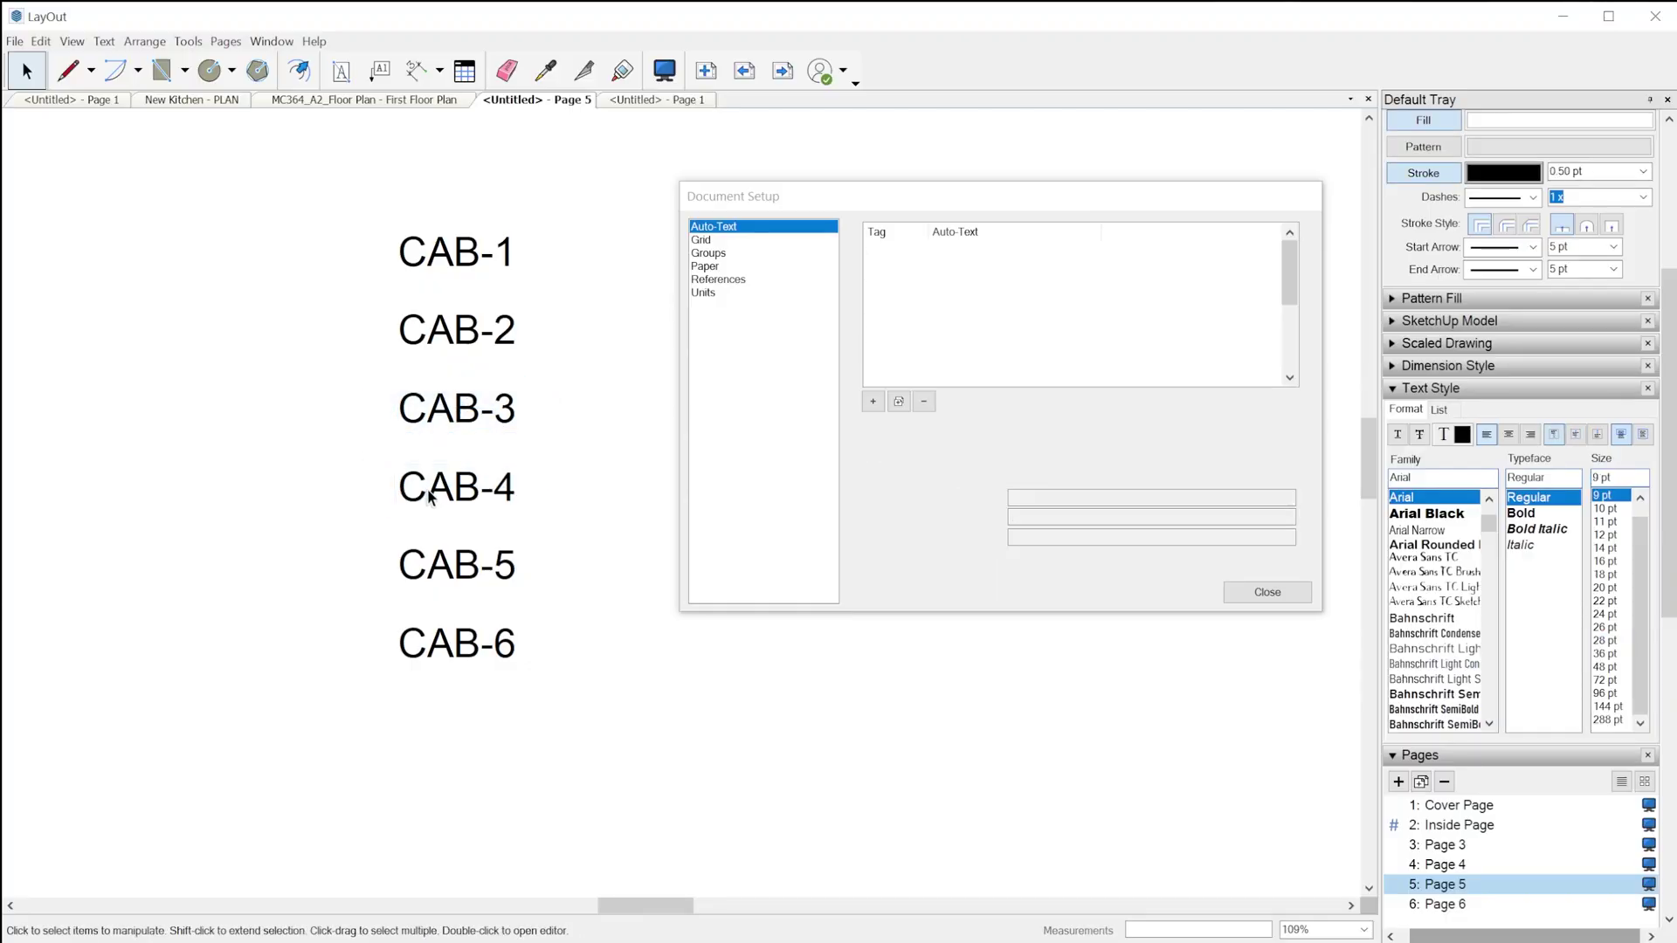
right_click(484, 327)
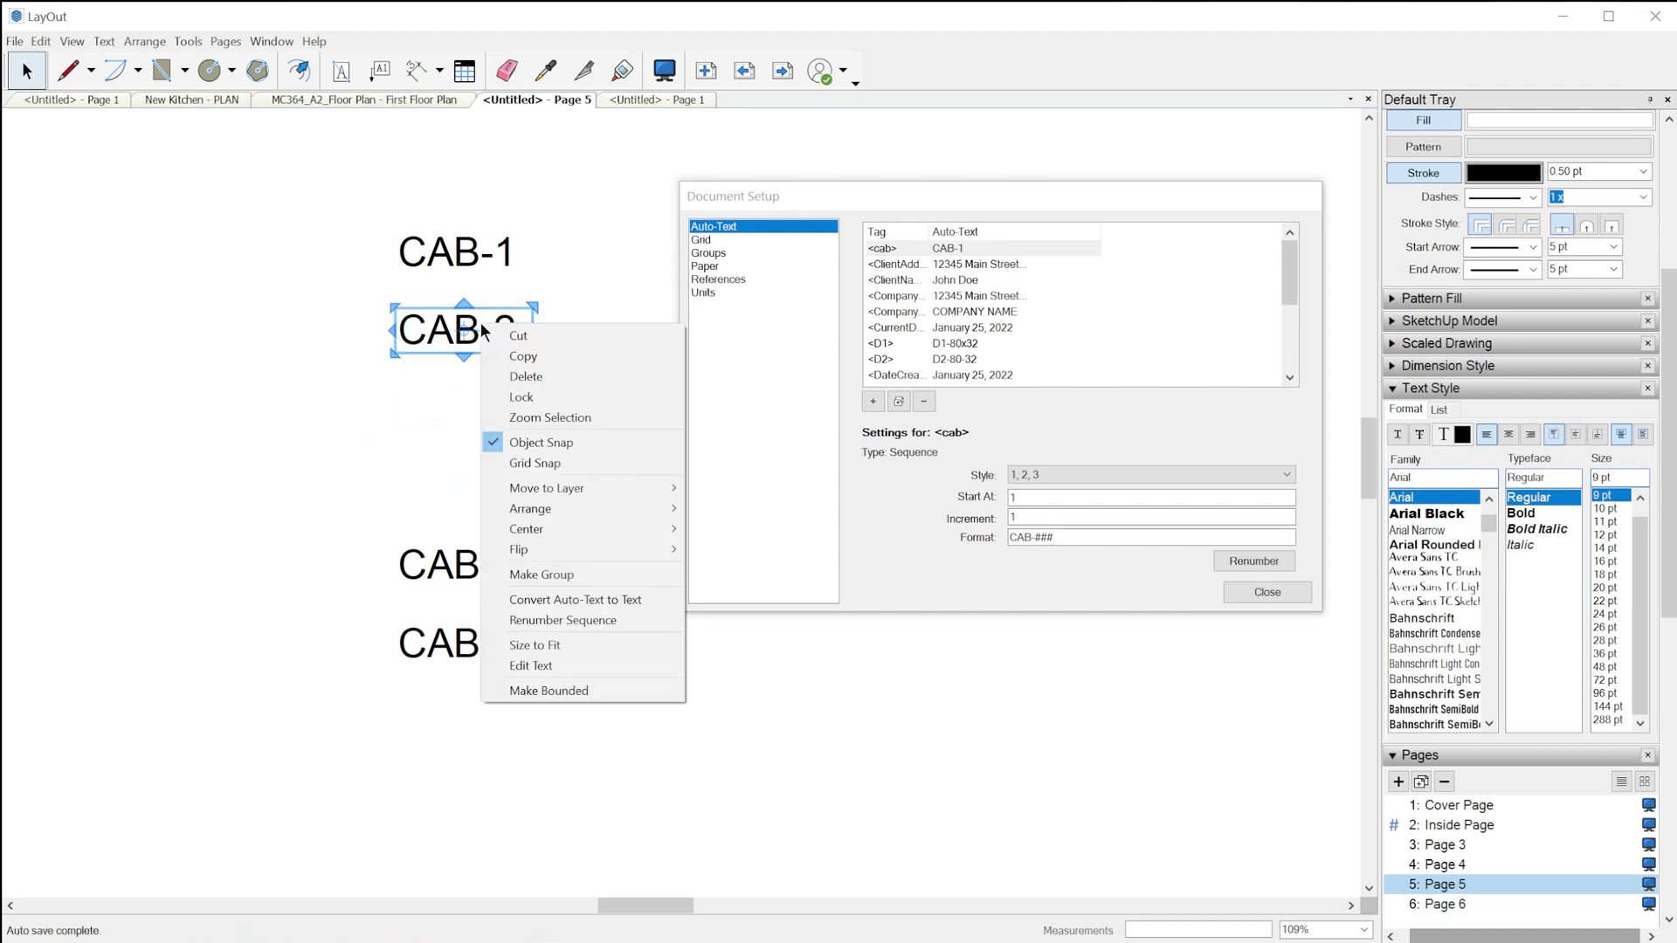
left_click(622, 621)
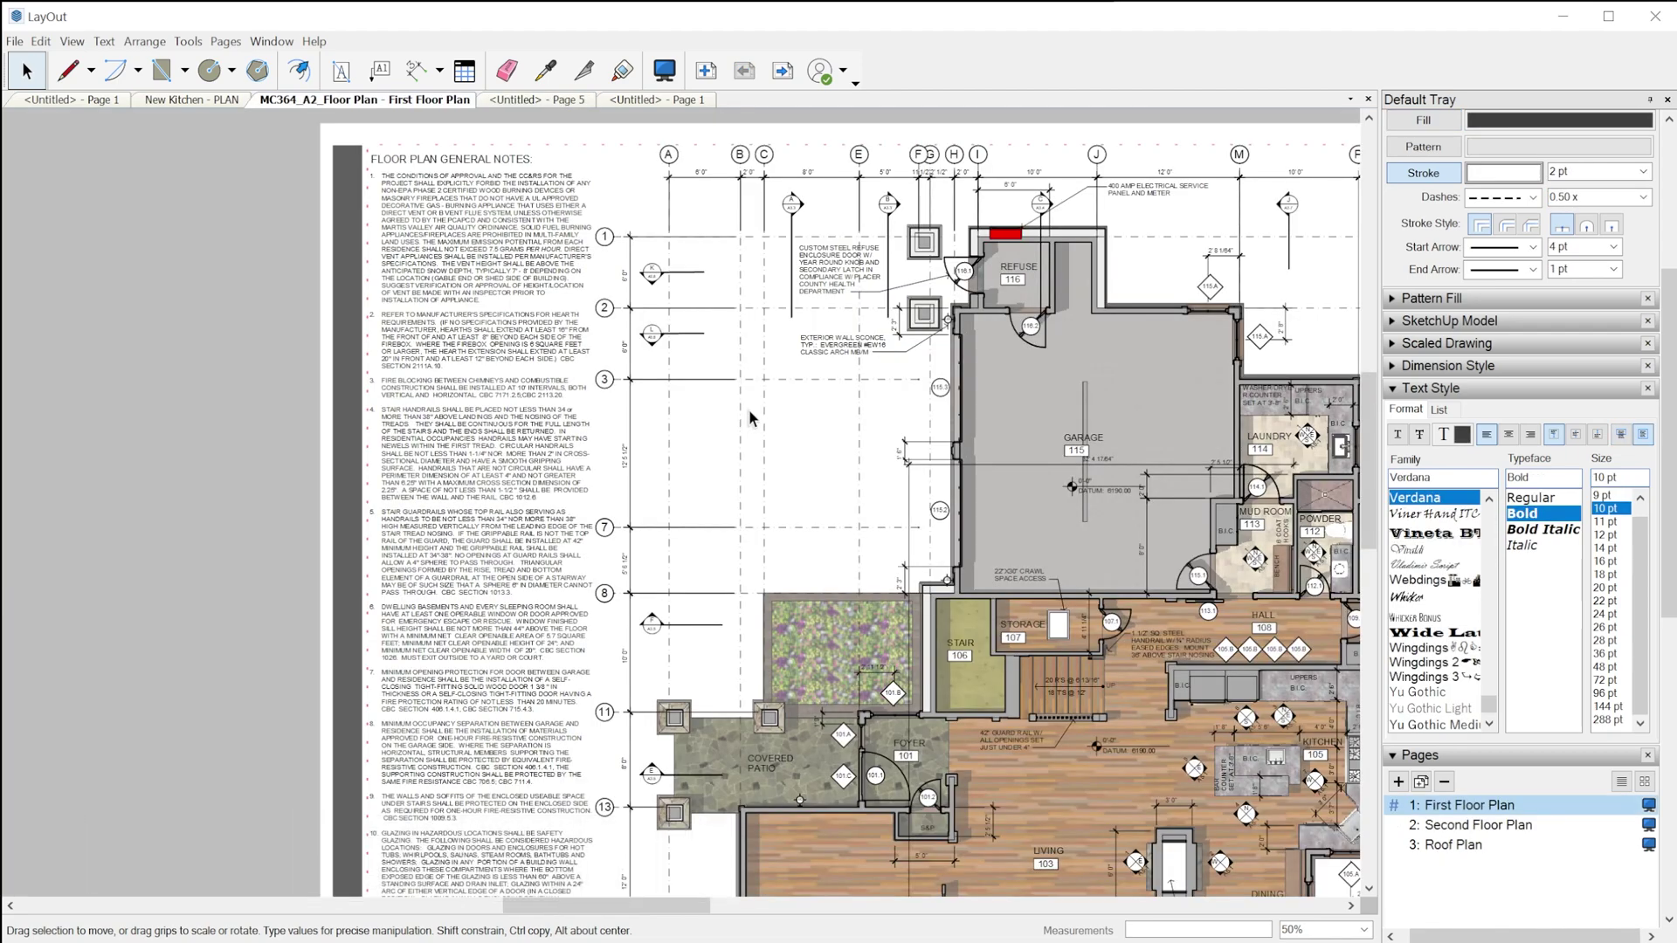
- Search for 'section' in Find and Replace and clear the replacement field
key("ctrl+f")
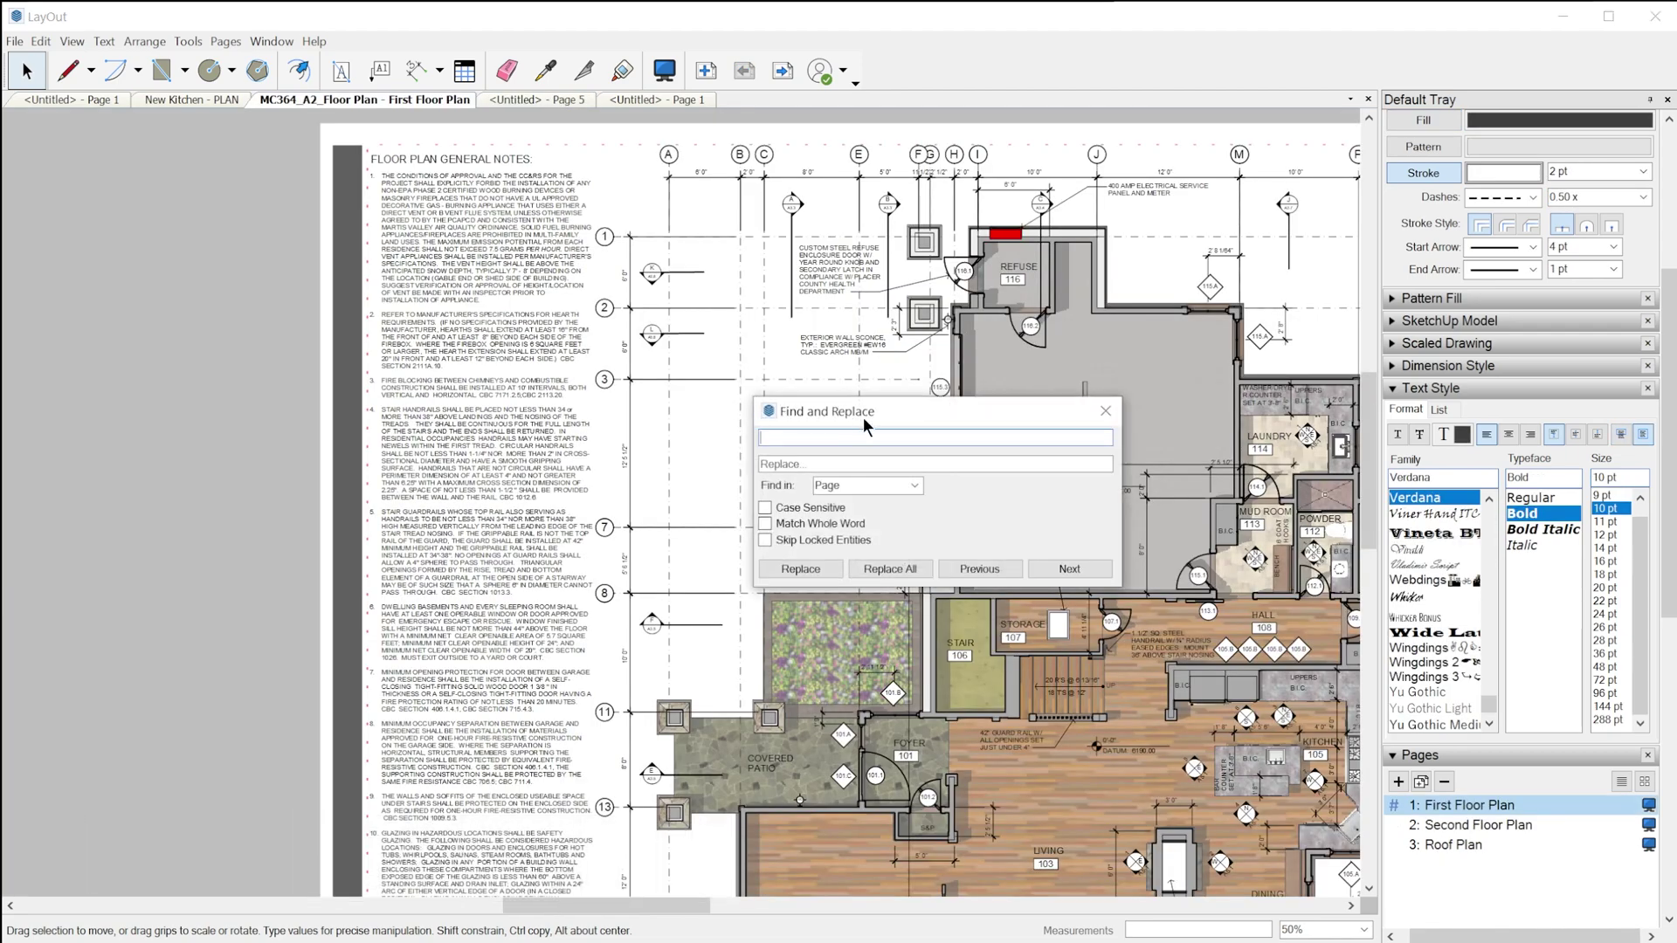
left_click_drag(915, 415, 902, 370)
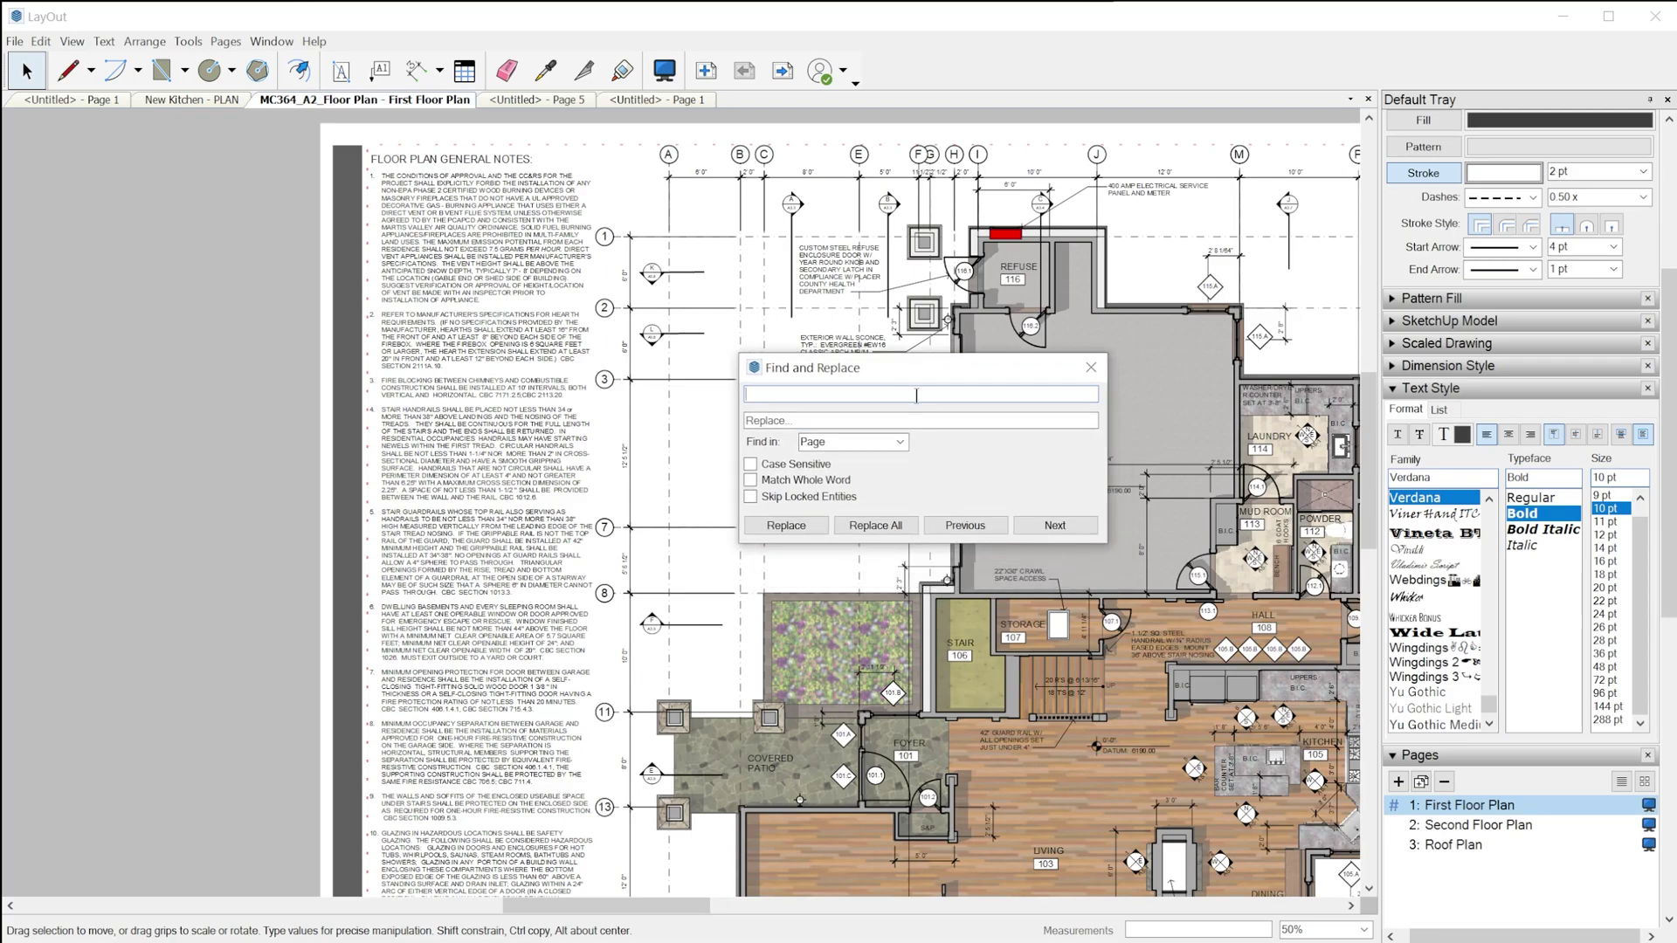
type("section")
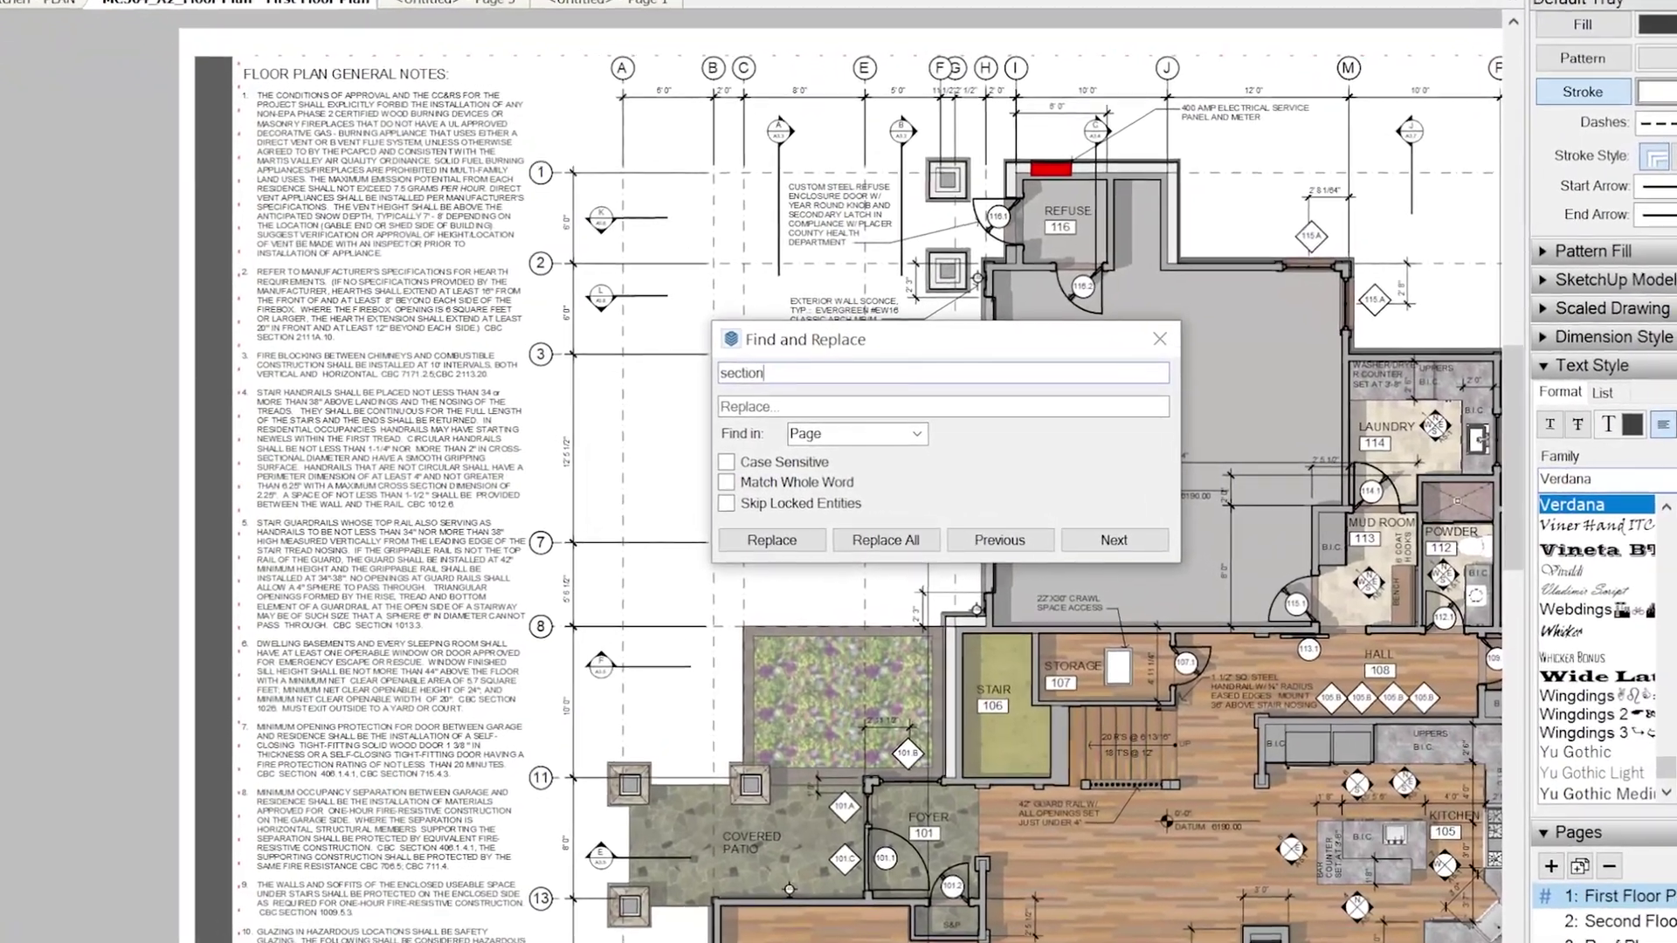
left_click(874, 407)
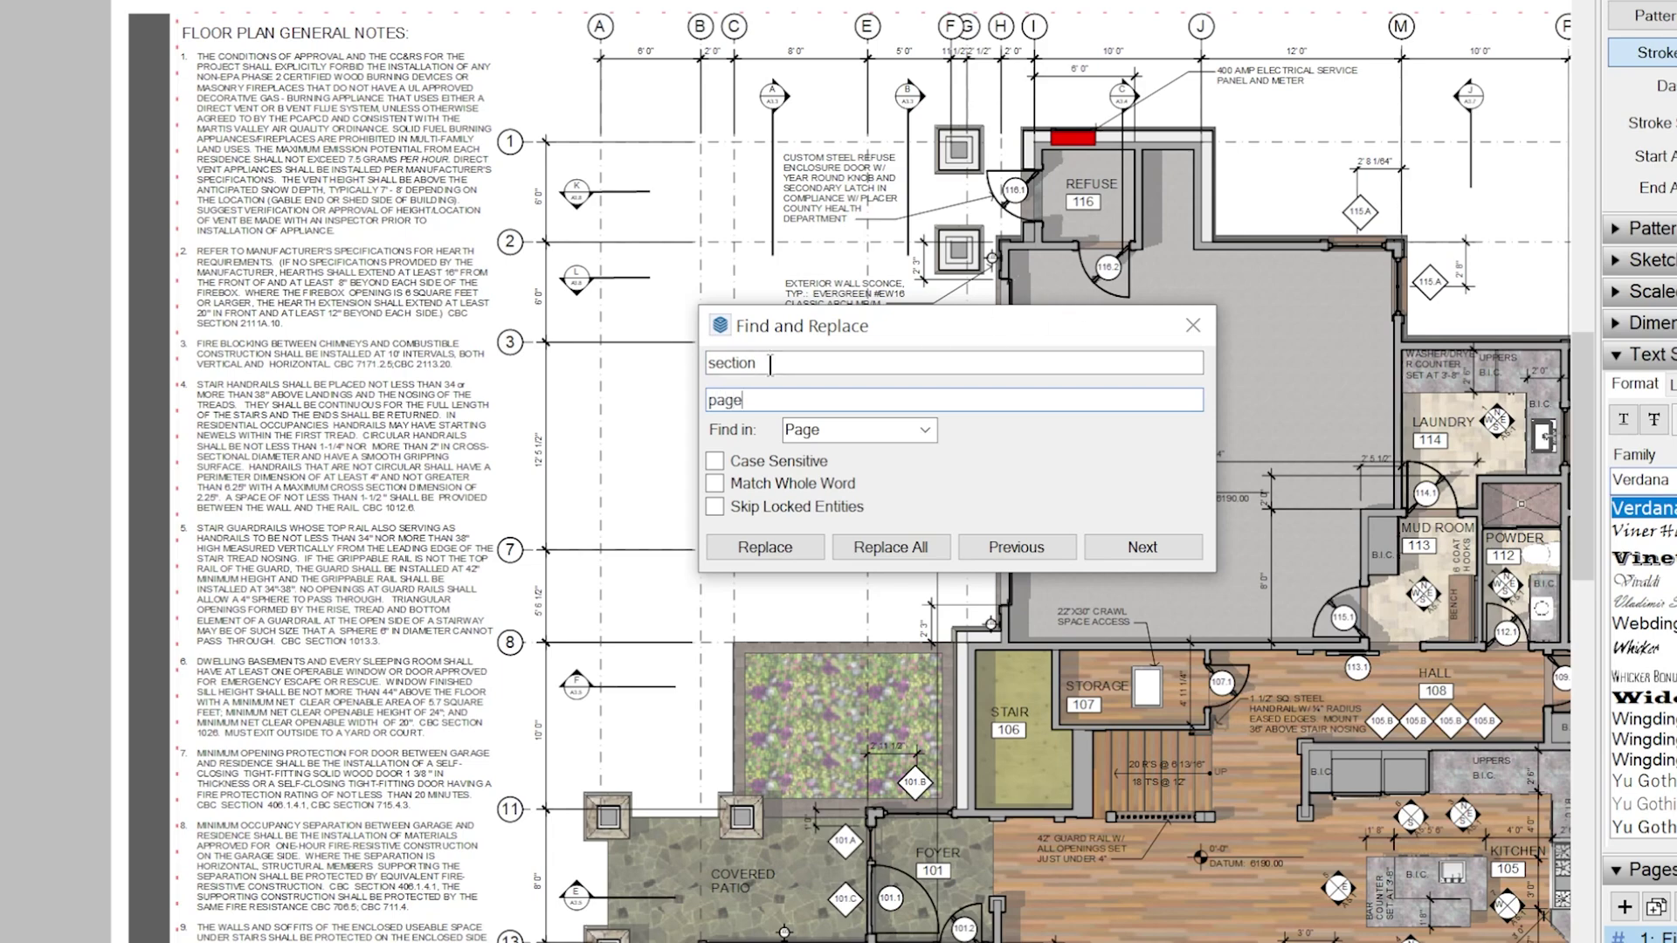
double_click(768, 397)
key("BackSpace")
- Step through the first few occurrences of 'section' in the general notes
left_click(1132, 545)
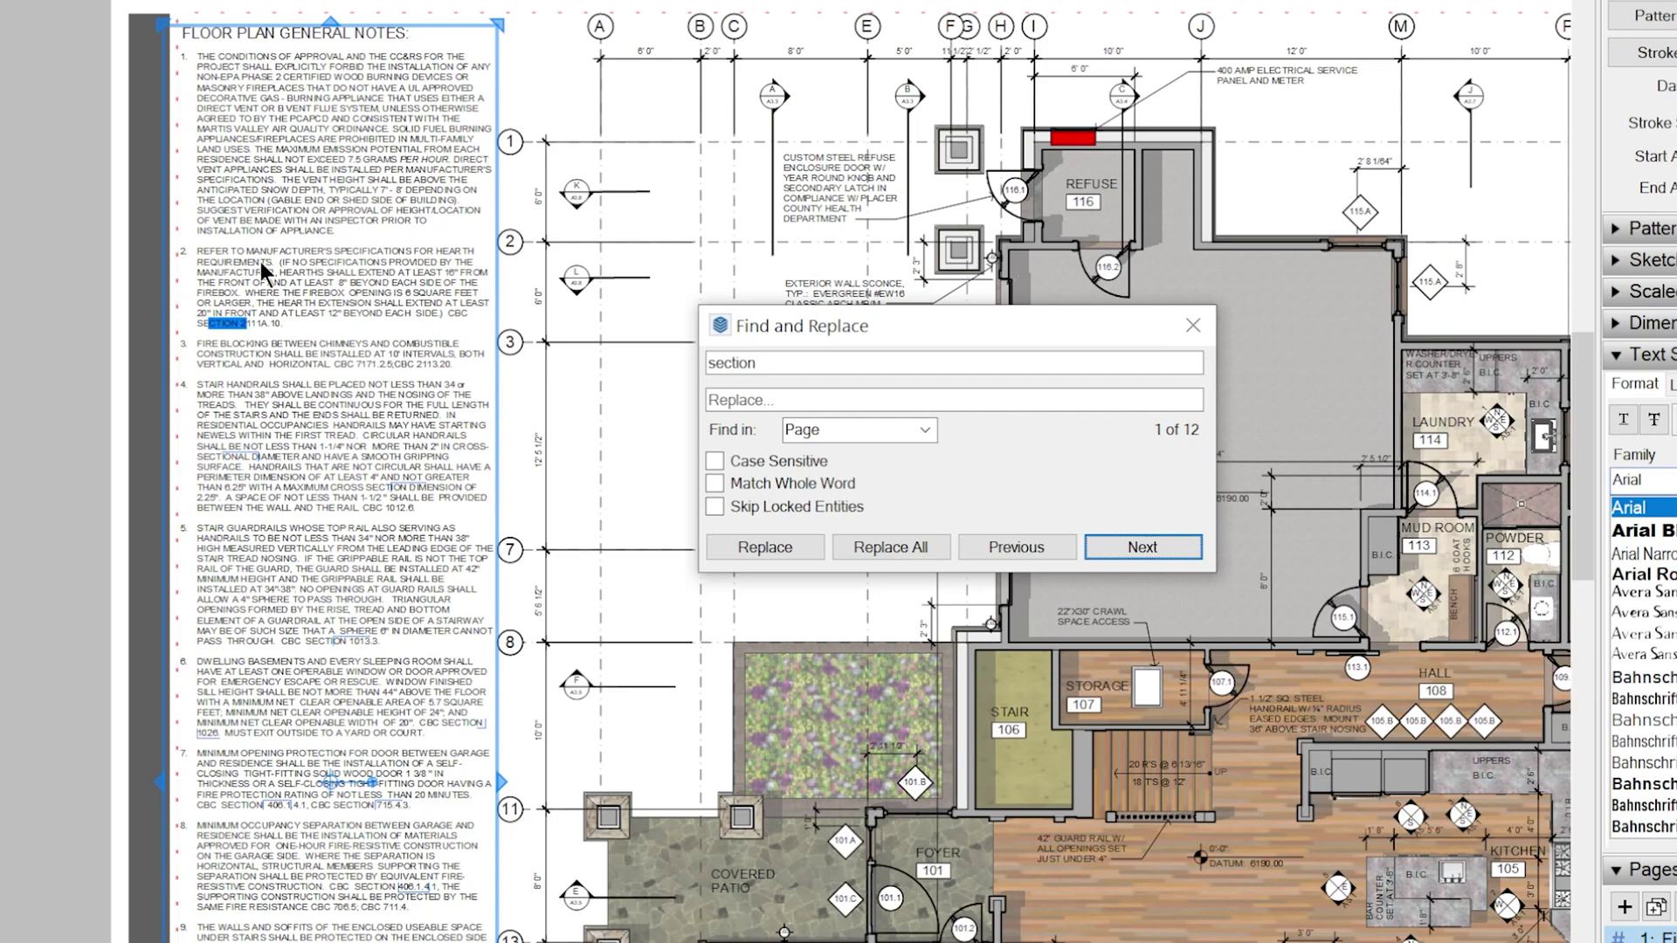
left_click(1137, 550)
left_click(1137, 550)
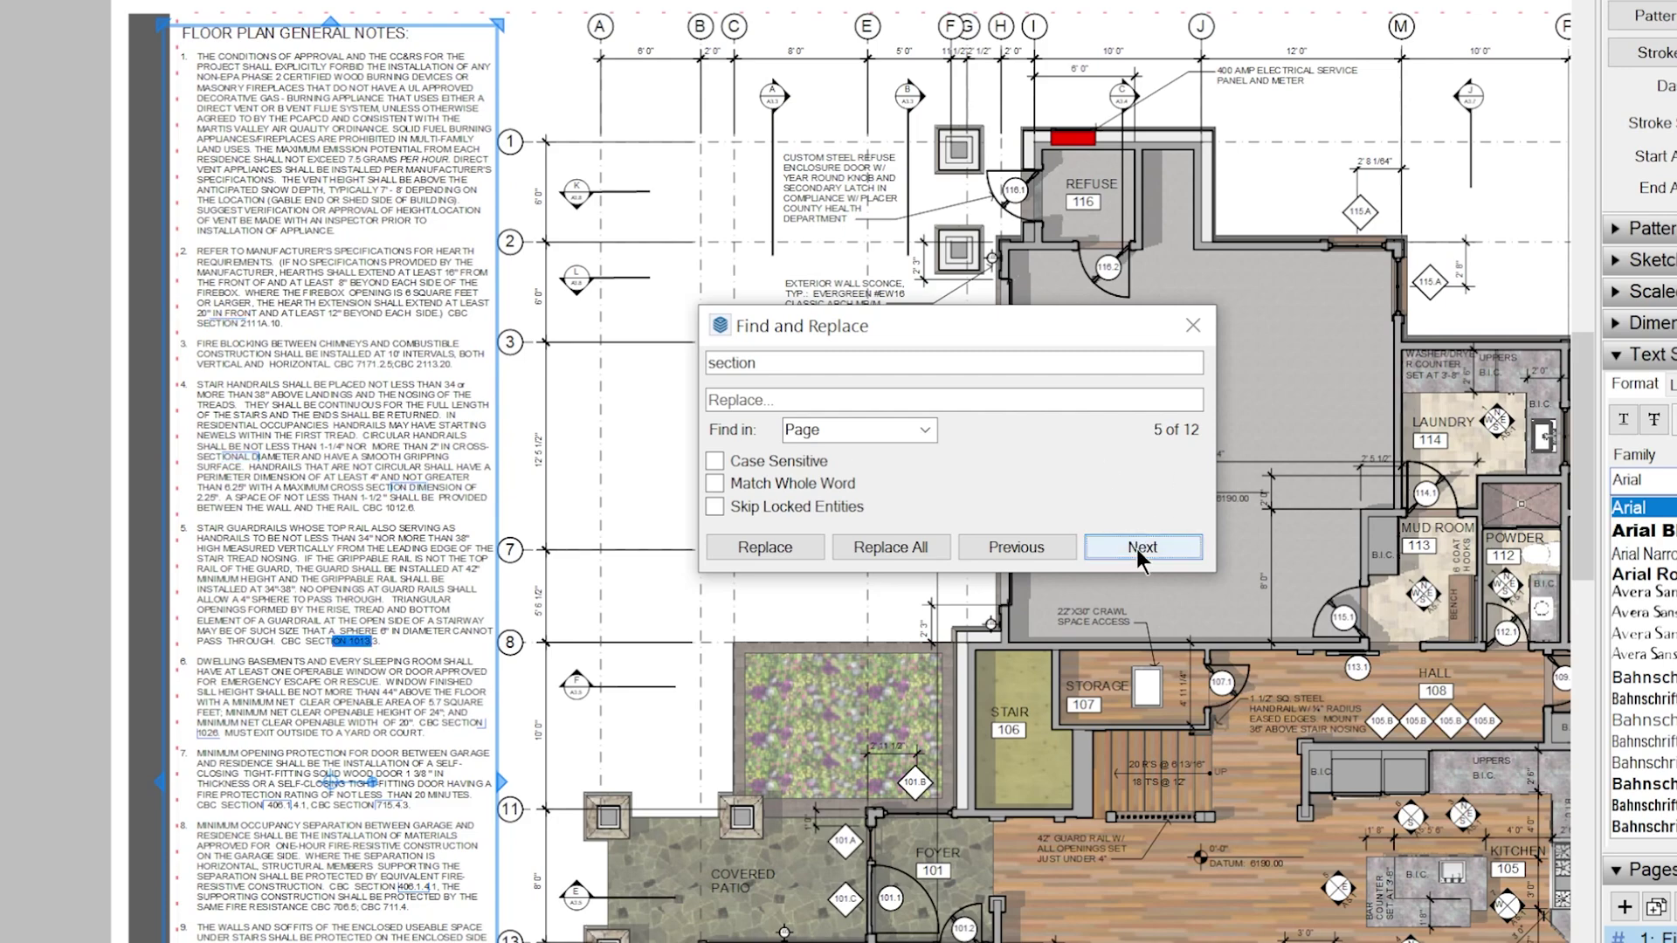
- Keeping the scope at Page, replace every 'section' with 'page'
left_click(721, 401)
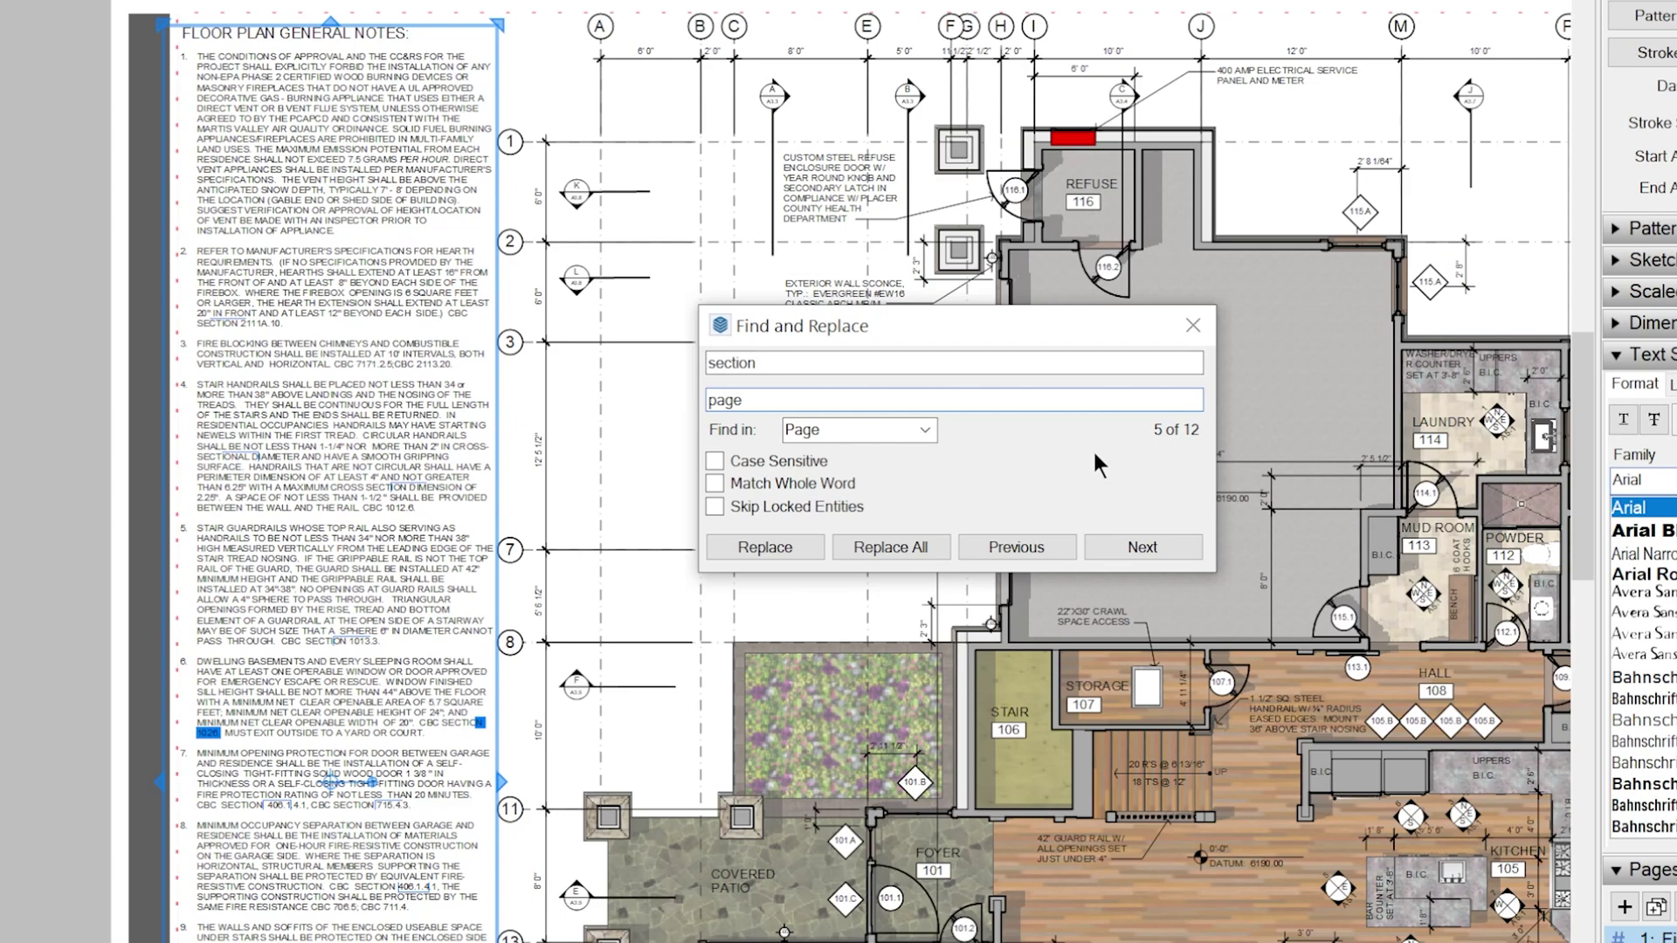
left_click(919, 430)
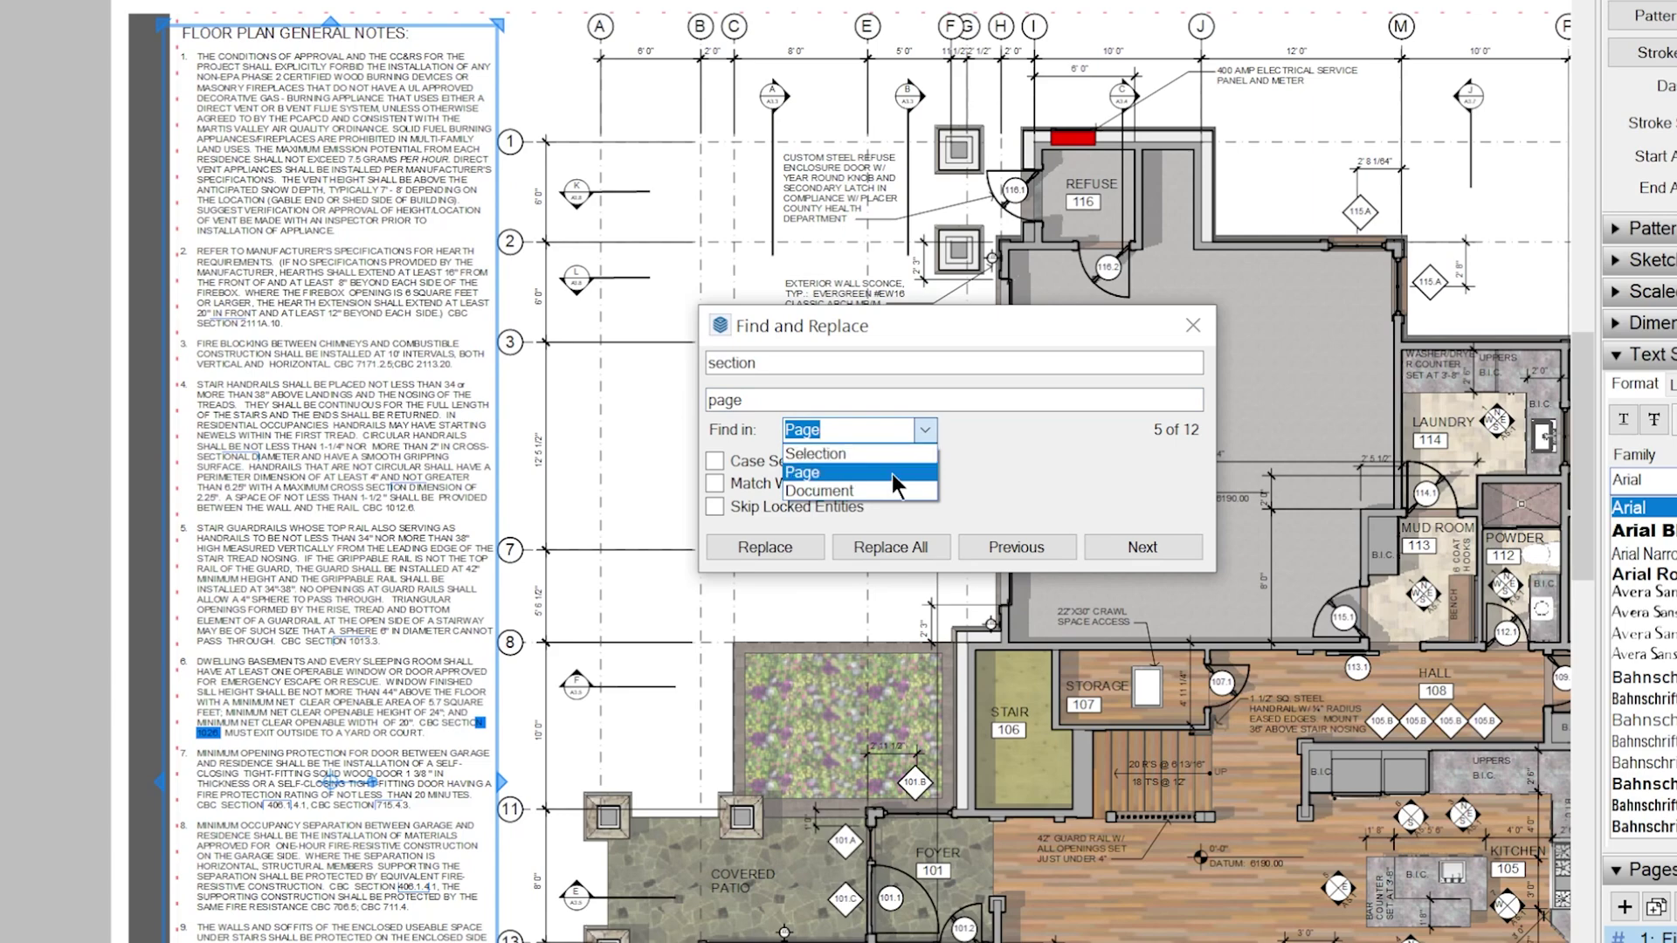
left_click(1005, 485)
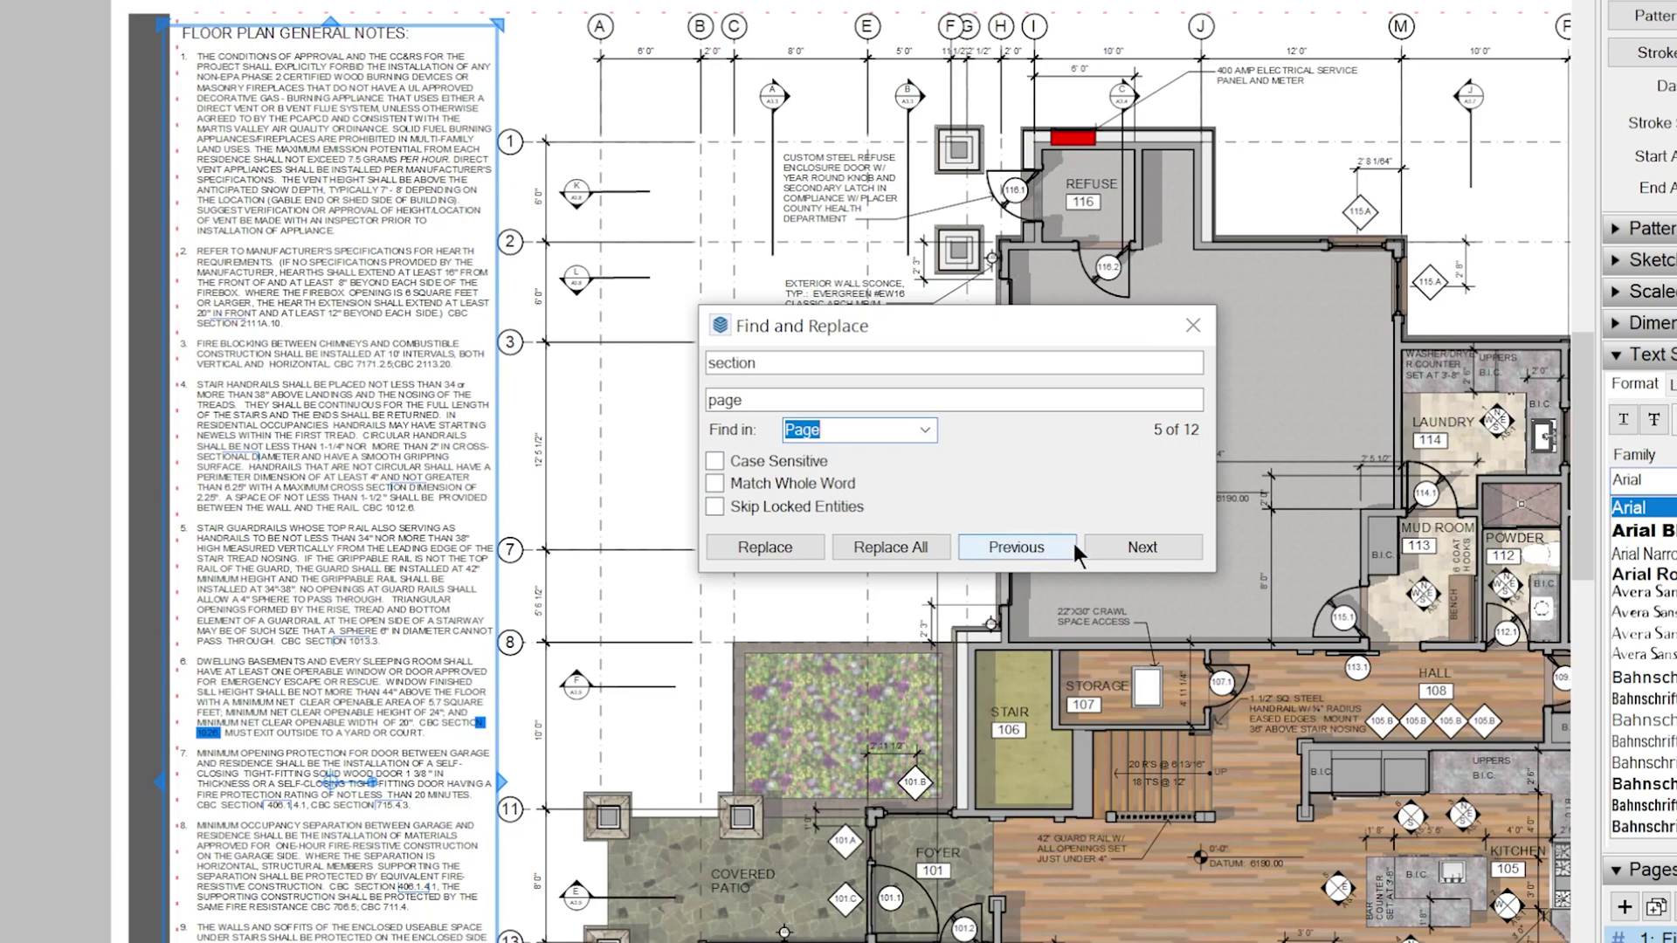
left_click(891, 547)
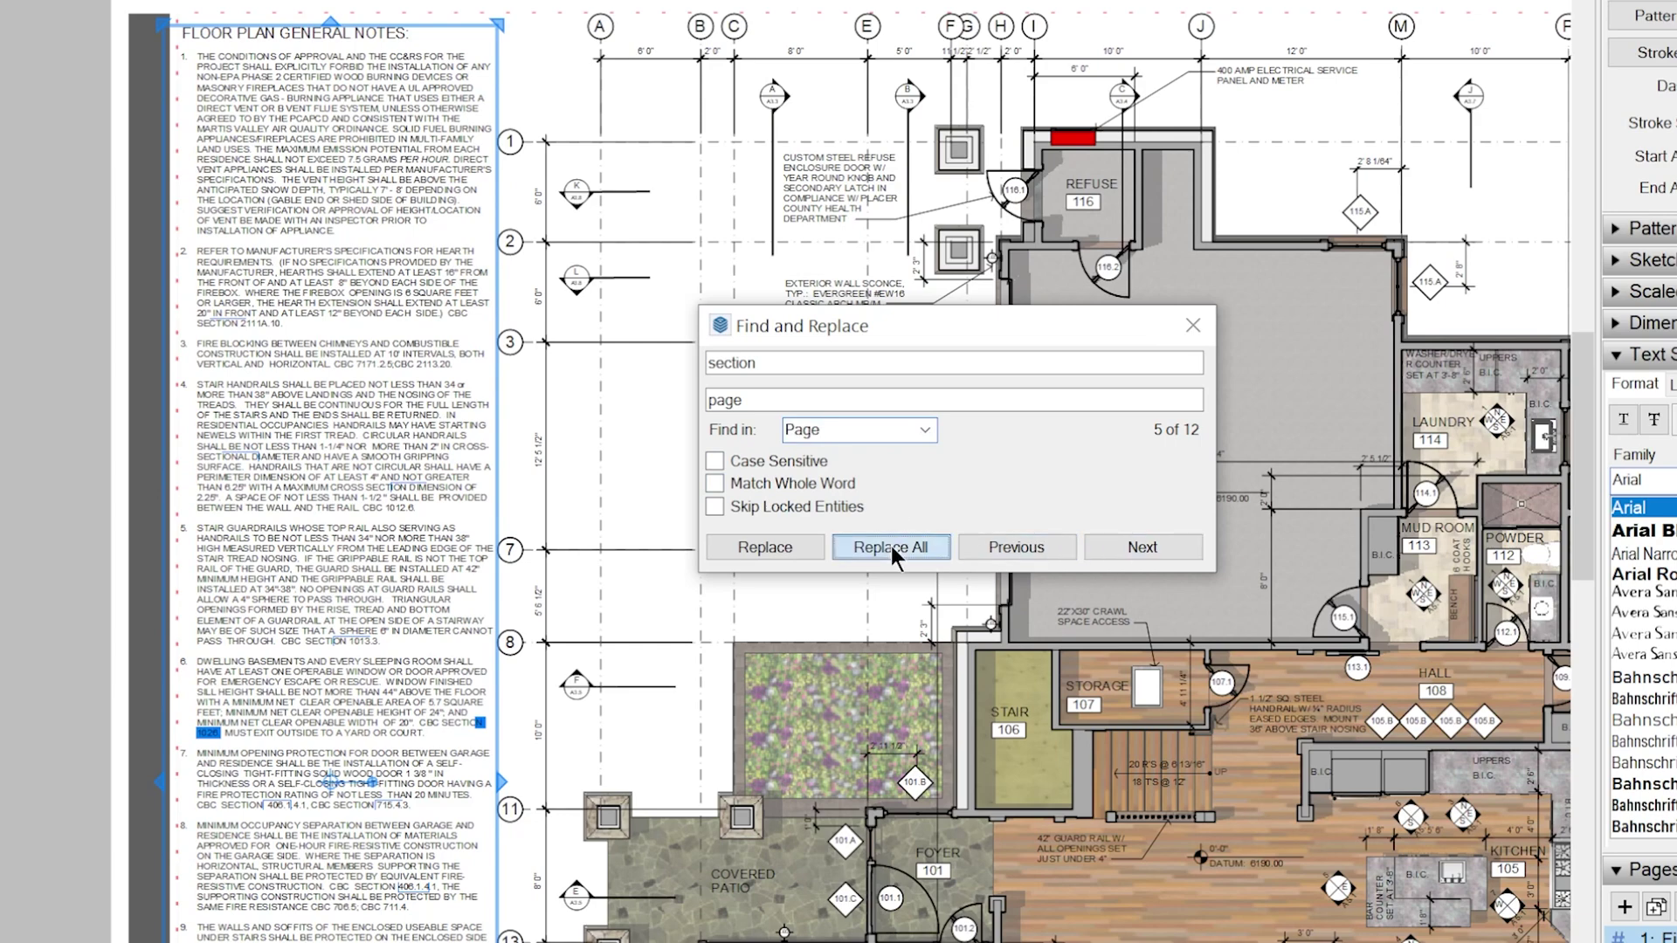